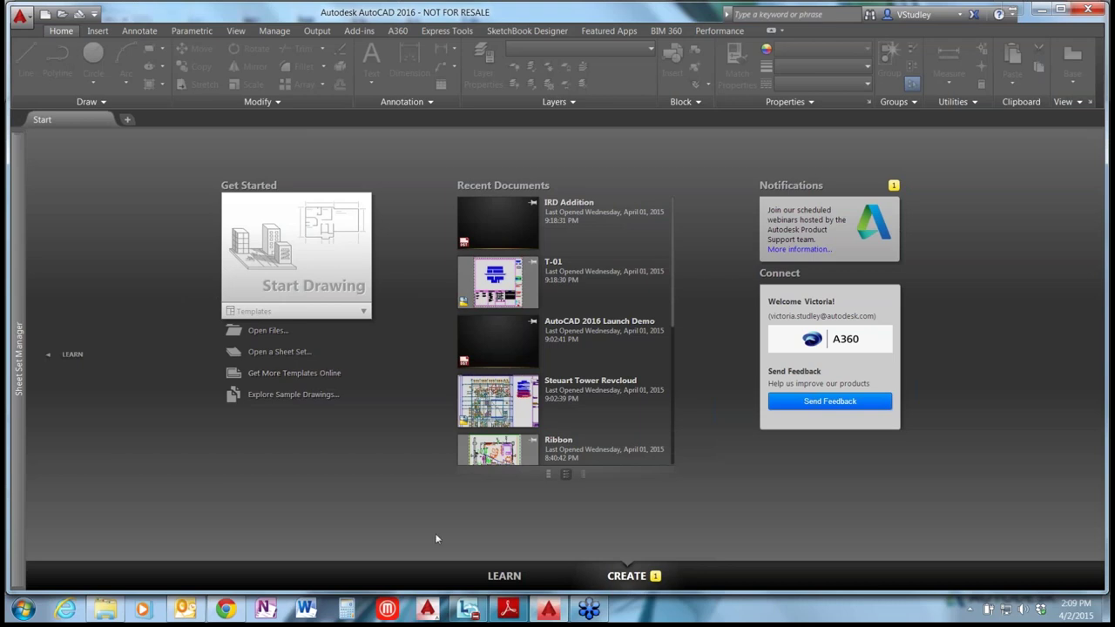
- Open the Learn page of the Start tab and browse through several learning tips
left_click(493, 576)
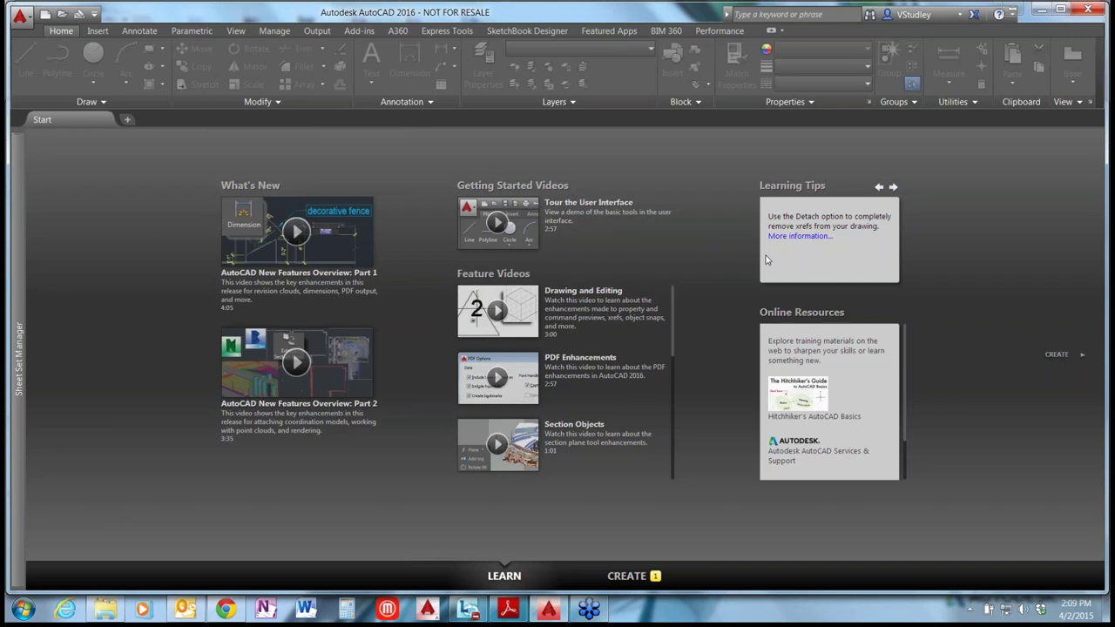
left_click(894, 188)
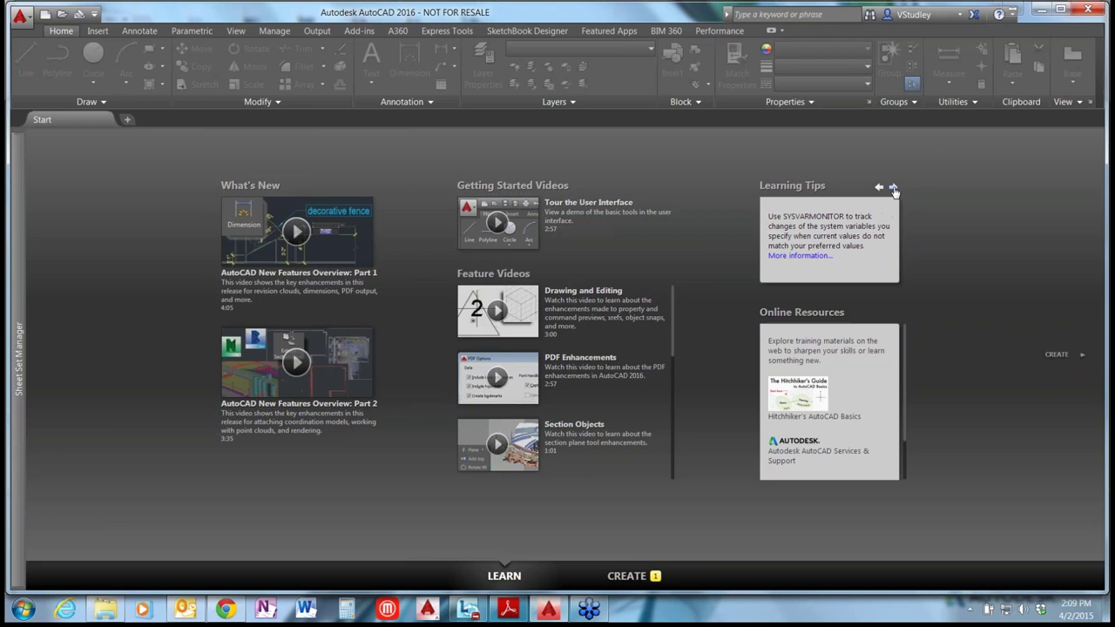
left_click(894, 188)
left_click(894, 188)
left_click(894, 188)
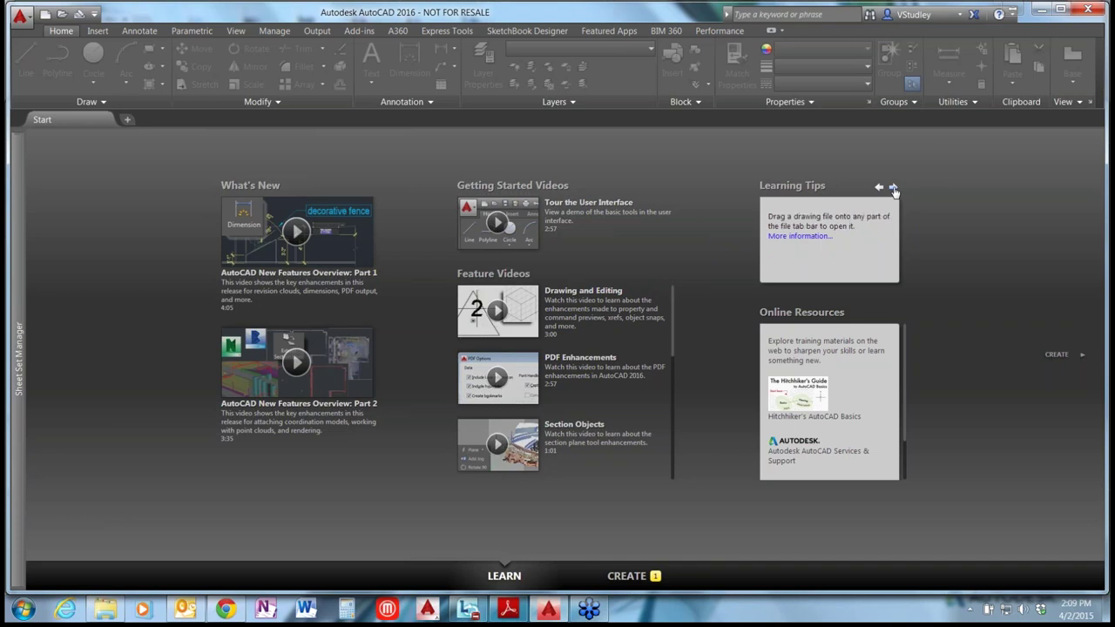
left_click(894, 188)
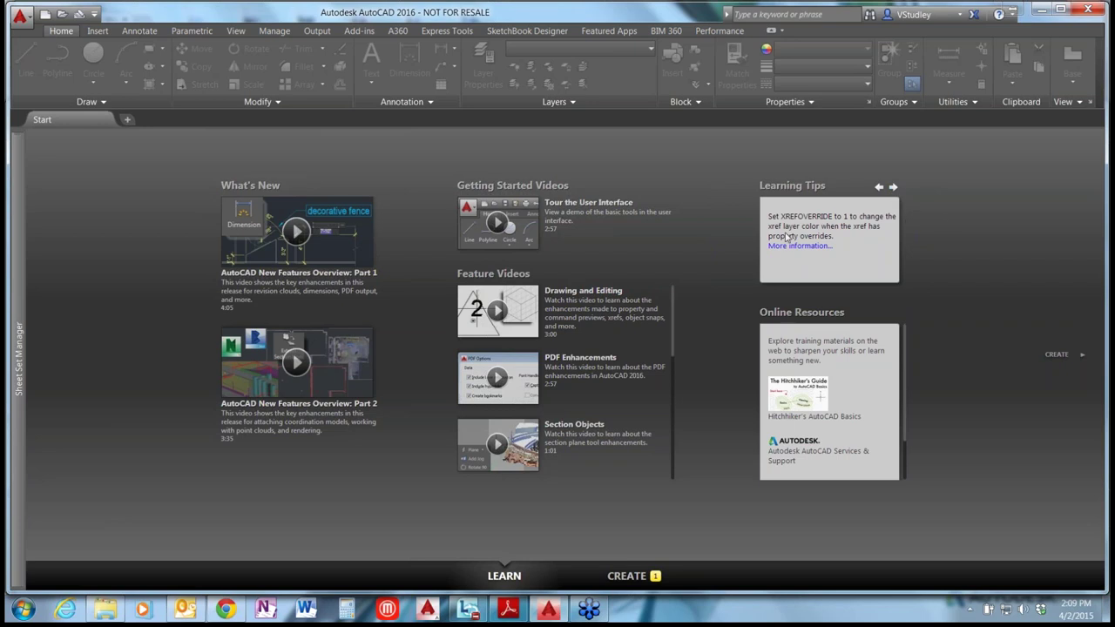
left_click(894, 188)
left_click(894, 188)
left_click(894, 188)
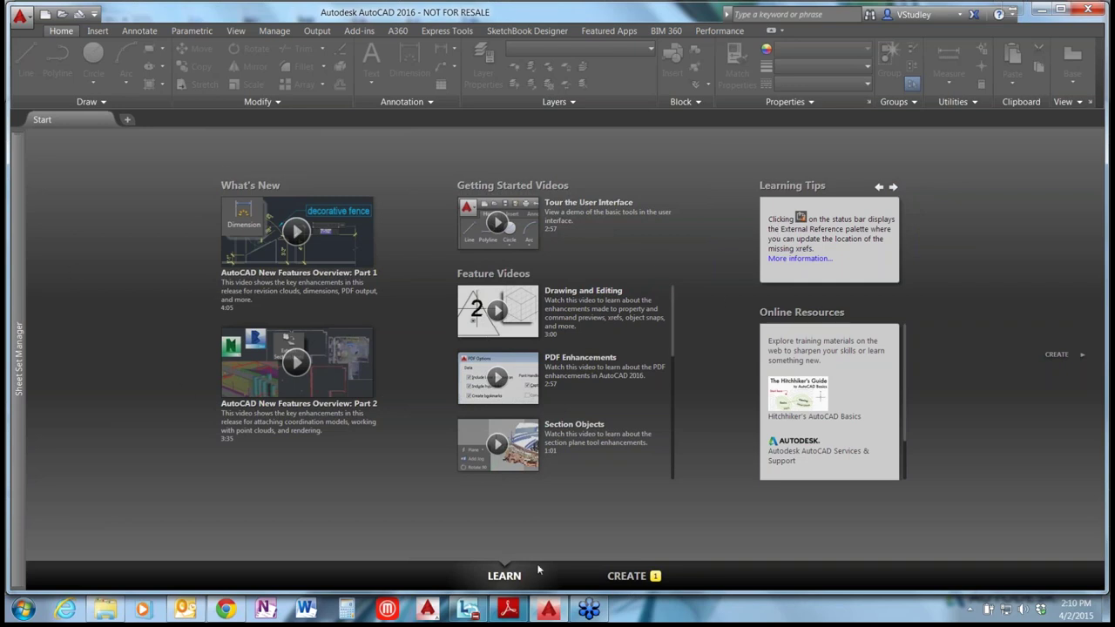
- Return to the Create page and start a new drawing
left_click(628, 576)
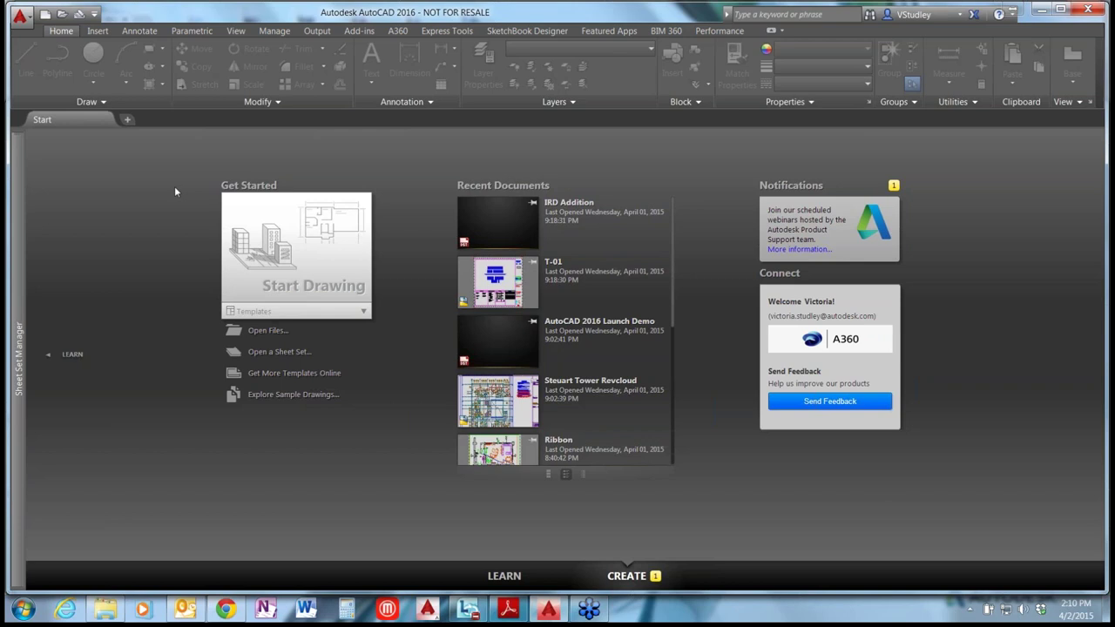
left_click(266, 238)
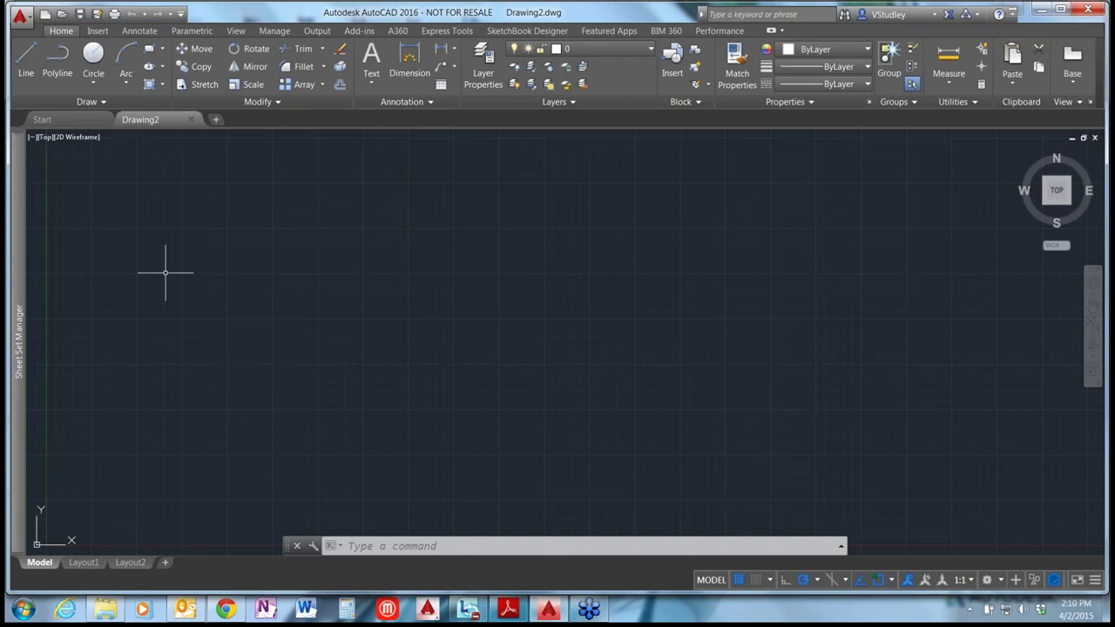
- Look up the STARTMODE system variable in the help, then leave the variable without entering a value
type("startmode")
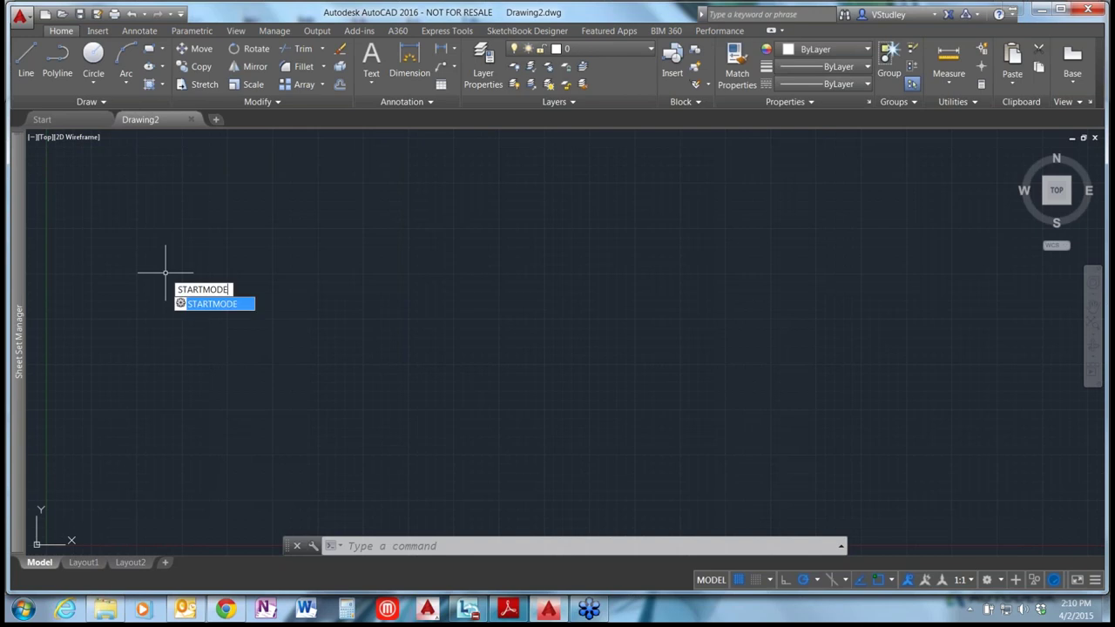
key("Return")
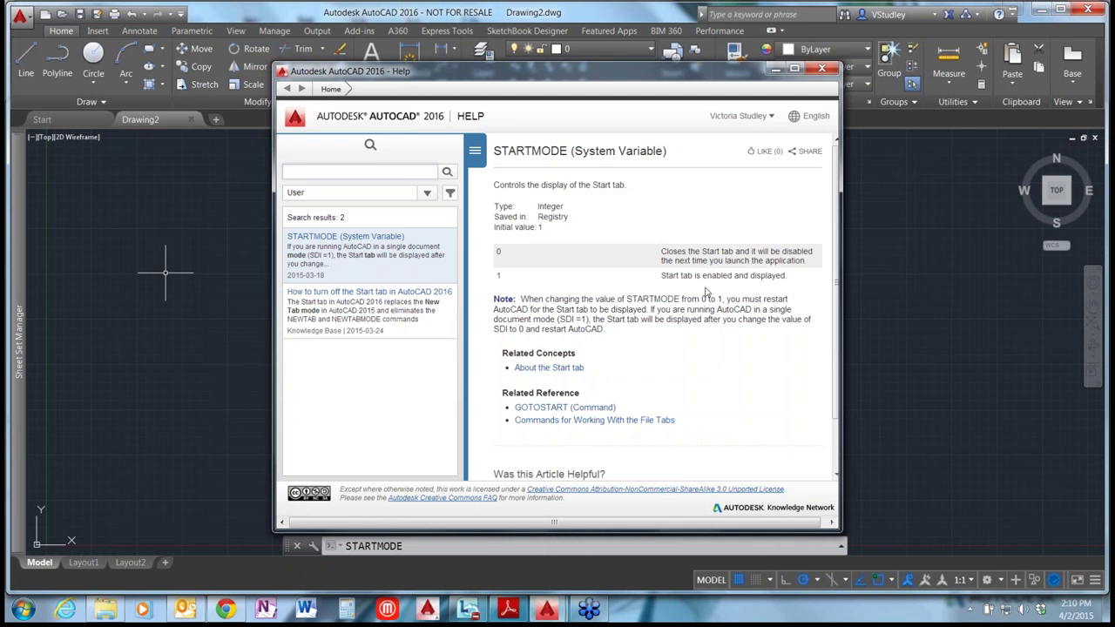
left_click(821, 70)
left_click(822, 70)
key("Escape")
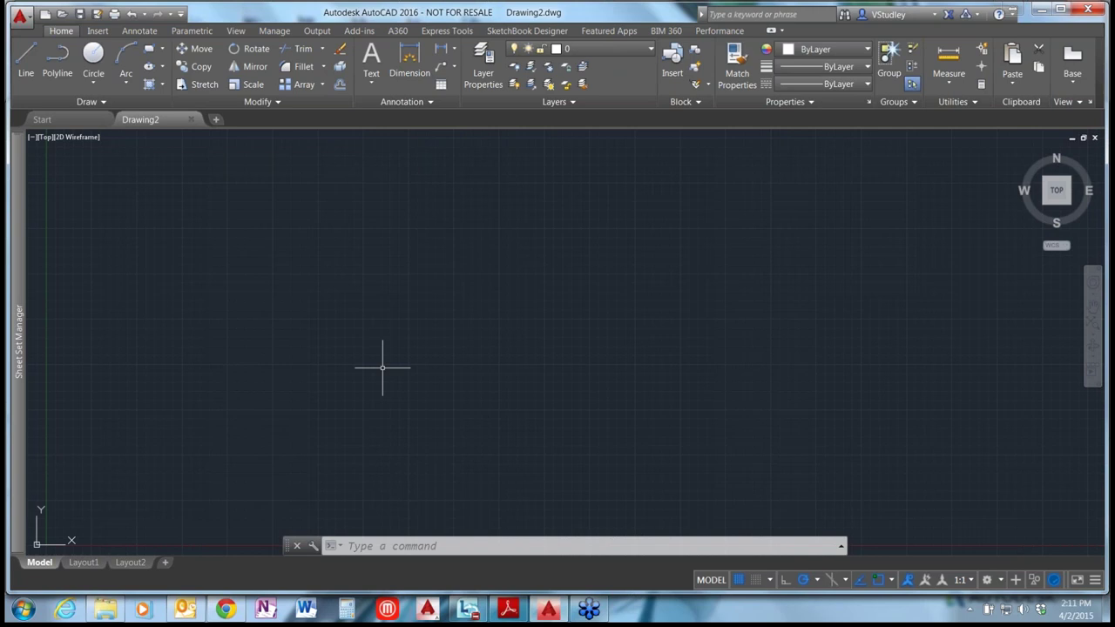
- Create another new drawing and return to the Start tab with the GOTOSTART command
left_click(215, 120)
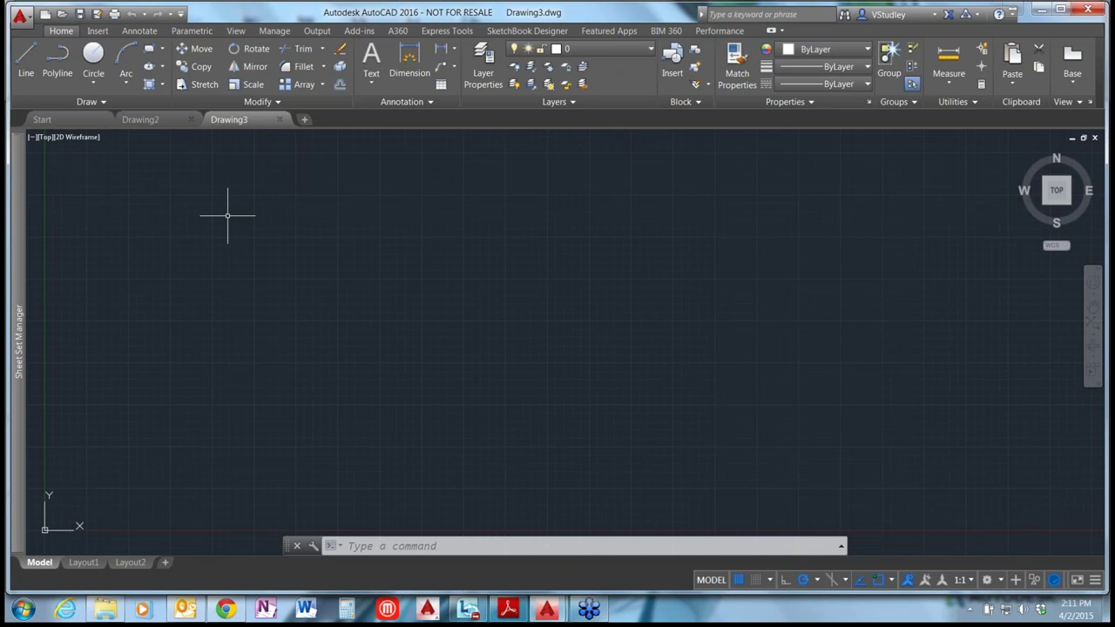
type("go")
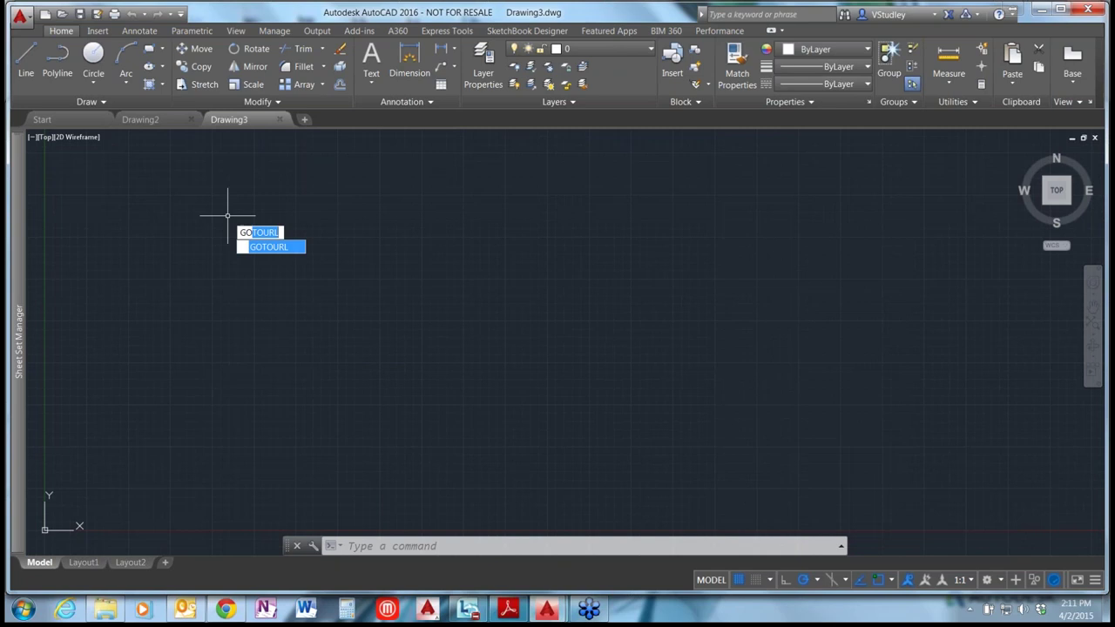
type("tostart")
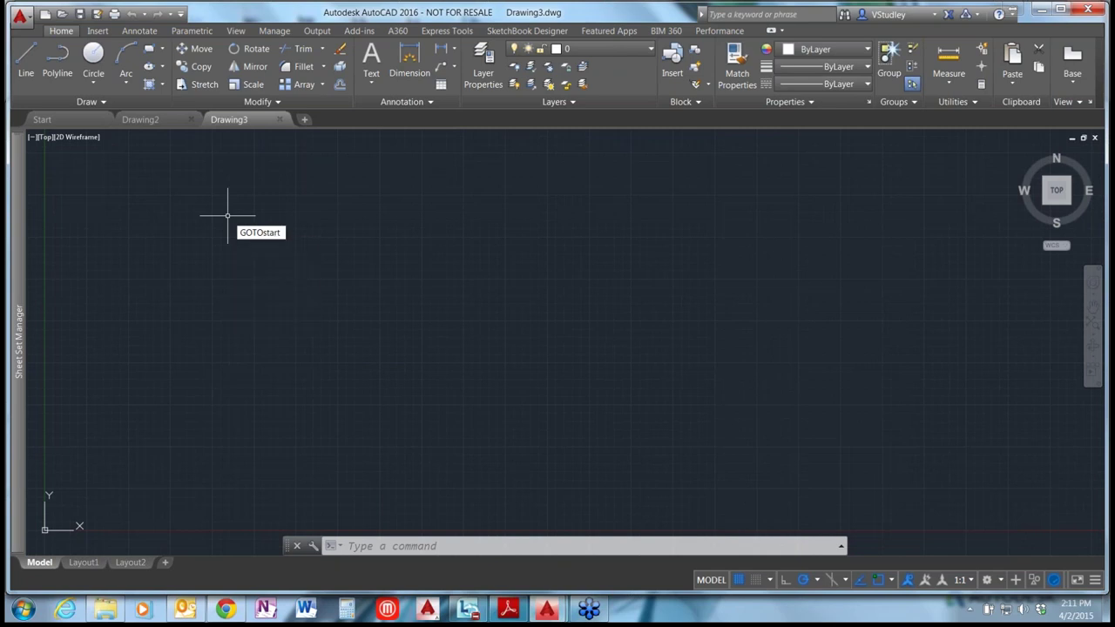
key("Return")
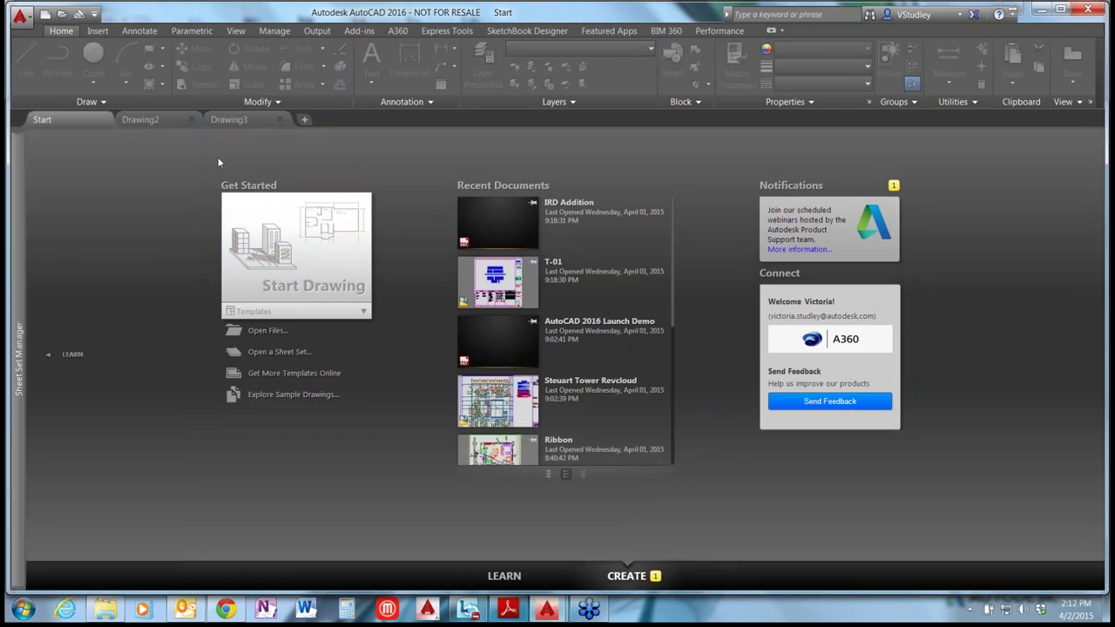
- Switch to Drawing2, create one more new drawing from there, and close the other drawings with CLOSEALLOTHER
left_click(157, 119)
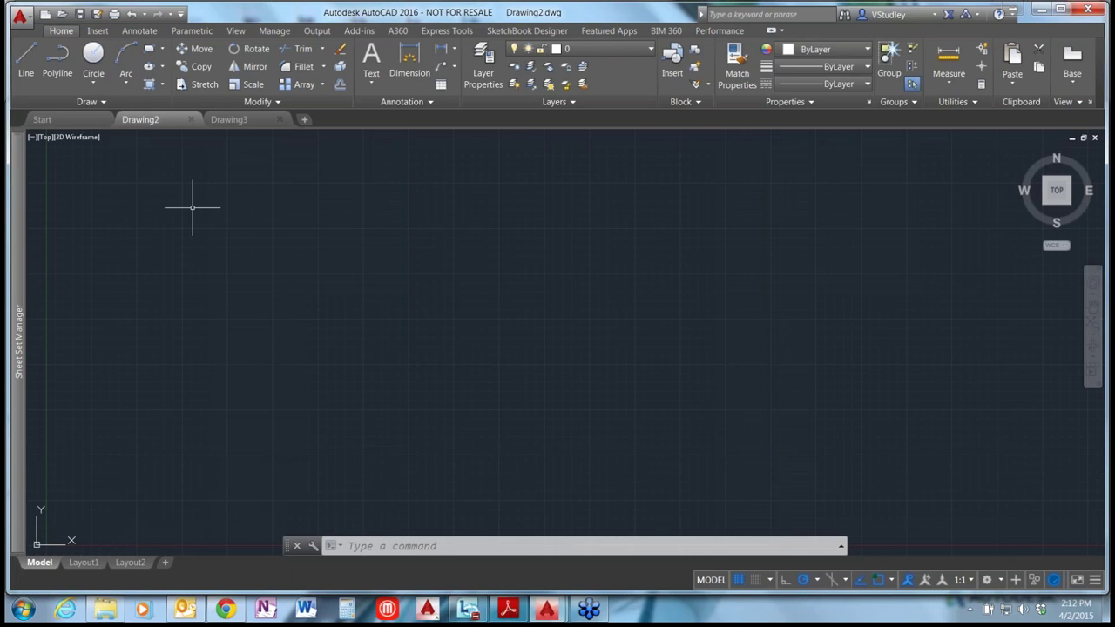
left_click(450, 296)
left_click(347, 330)
left_click(304, 122)
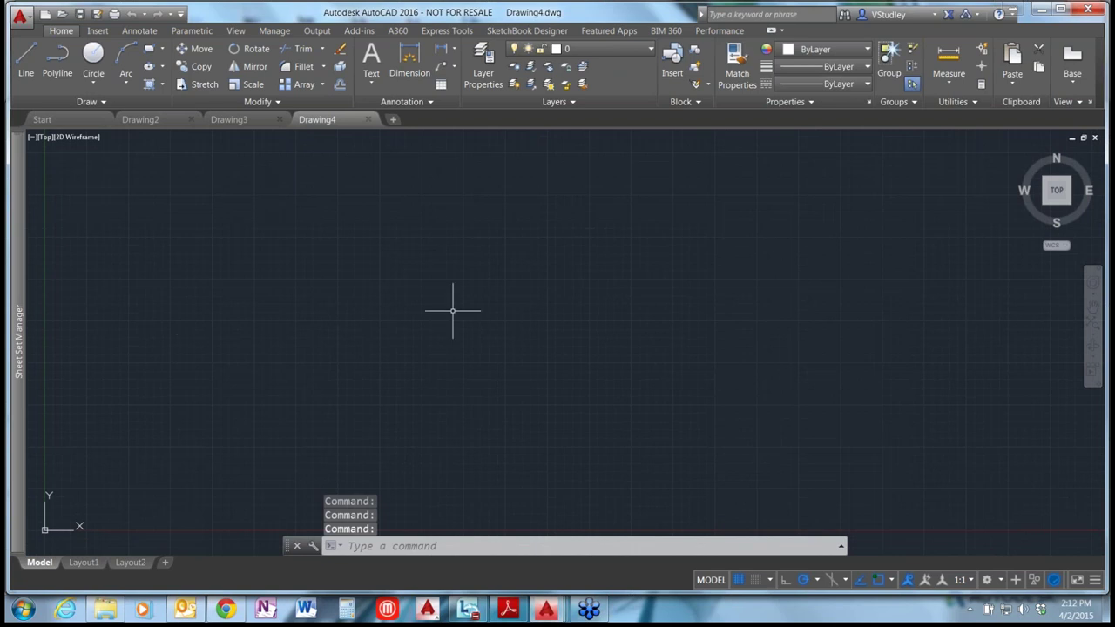
type("CLOSEALLOTHER")
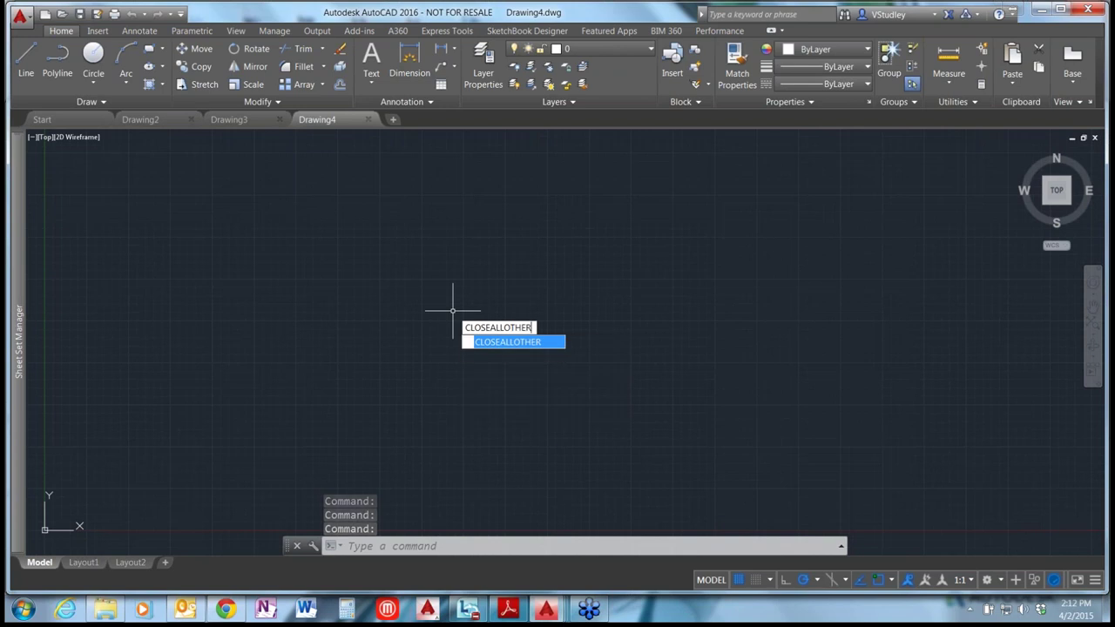
key("Return")
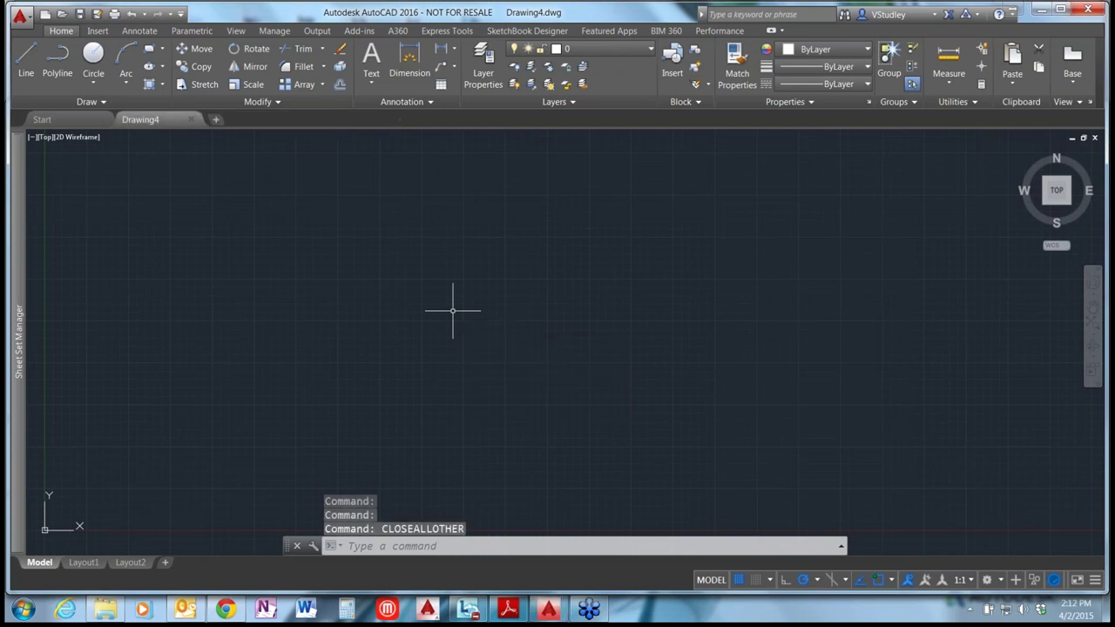
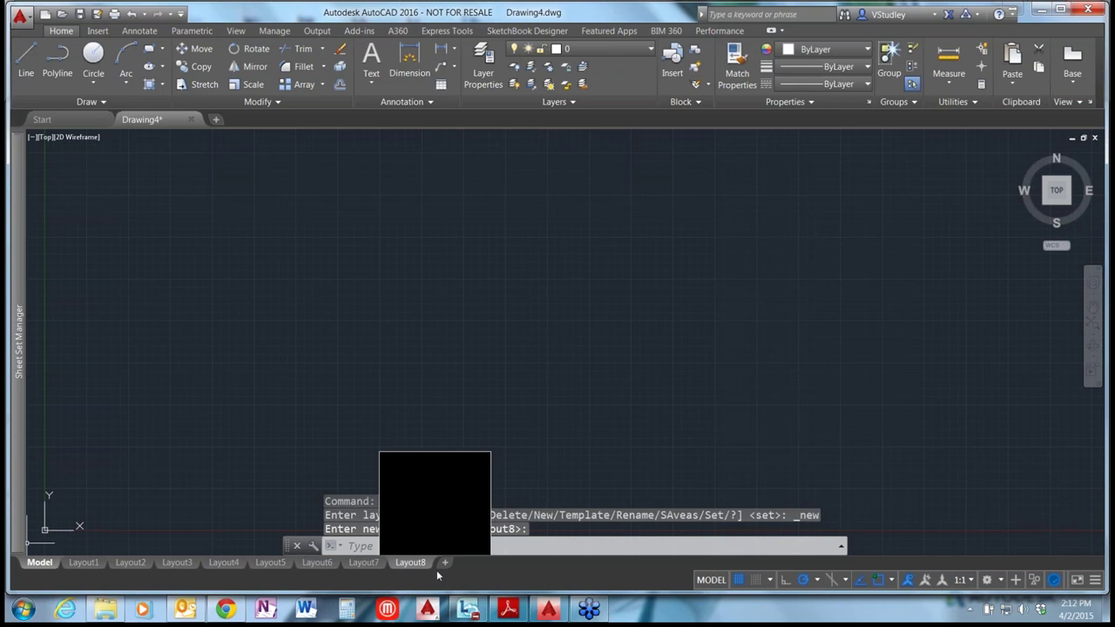
- Add new layouts one after another until the drawing has 21 layouts
left_click(446, 563)
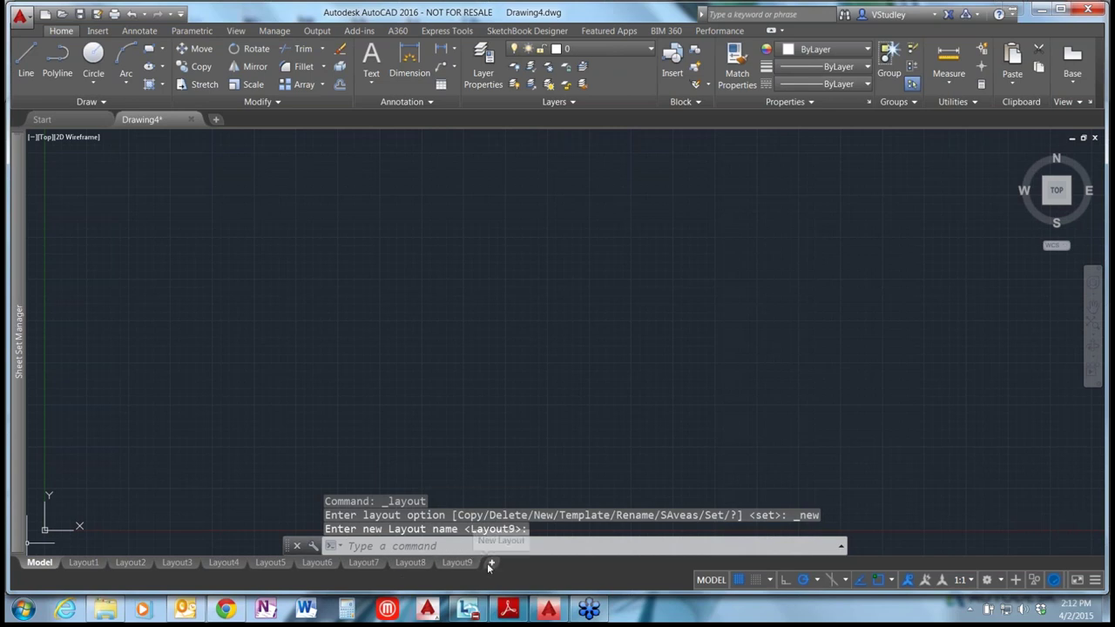
left_click(492, 563)
left_click(544, 563)
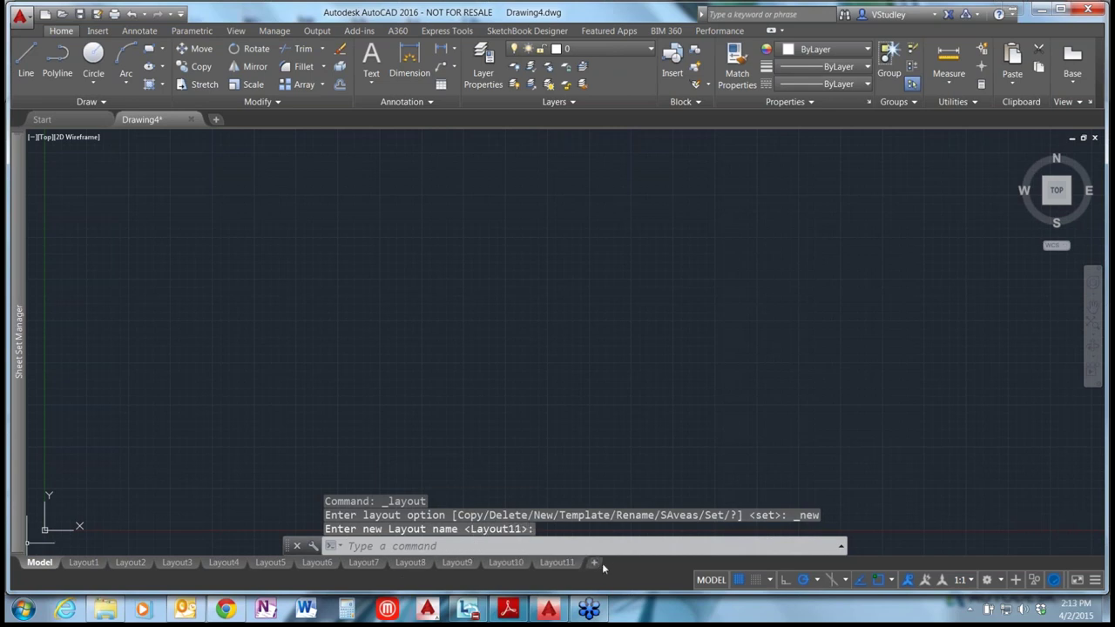
left_click(595, 563)
left_click(645, 563)
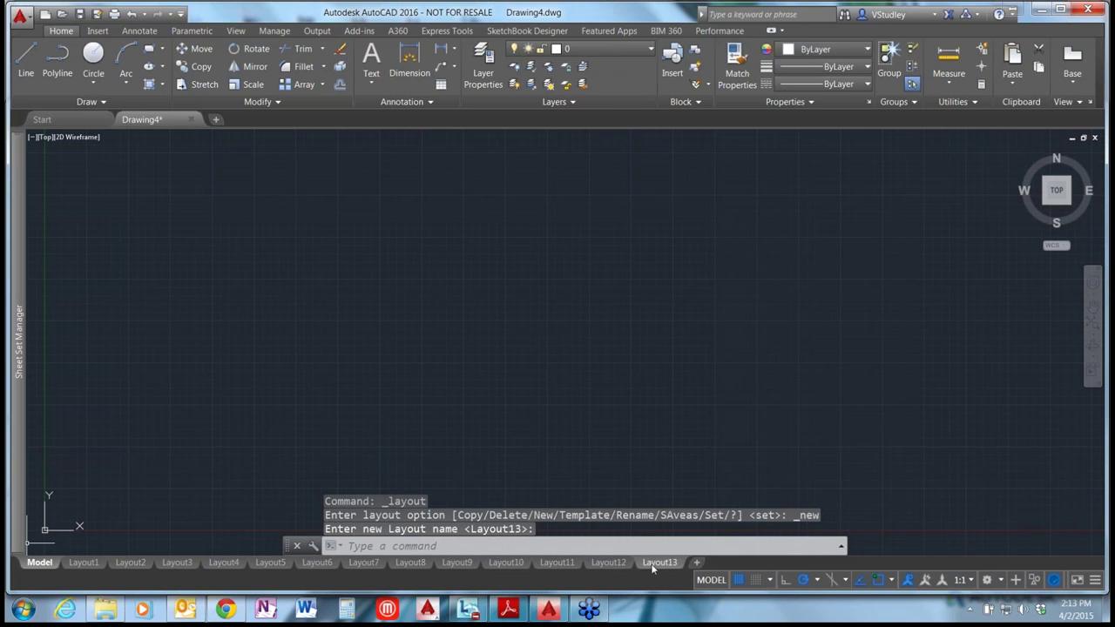
left_click(697, 563)
left_click(748, 562)
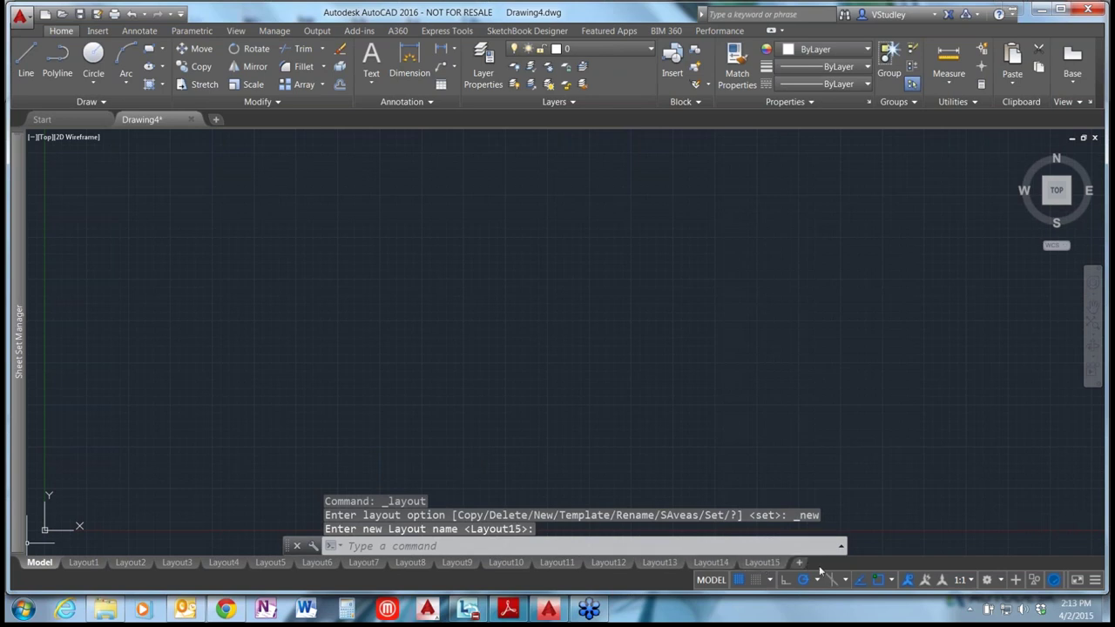
left_click(799, 562)
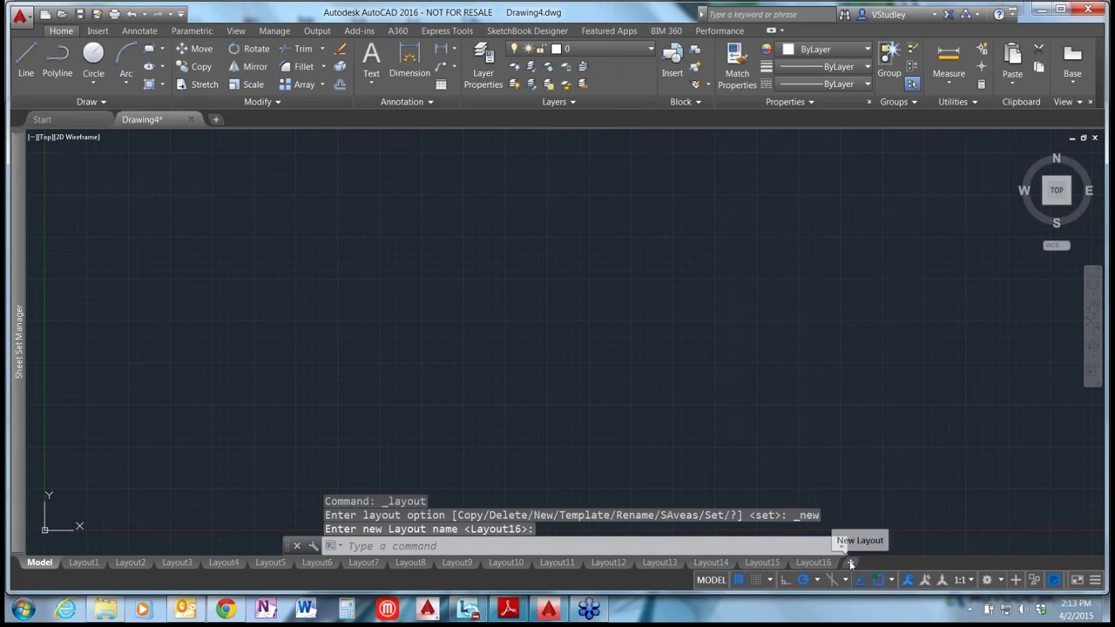
left_click(850, 563)
left_click(902, 563)
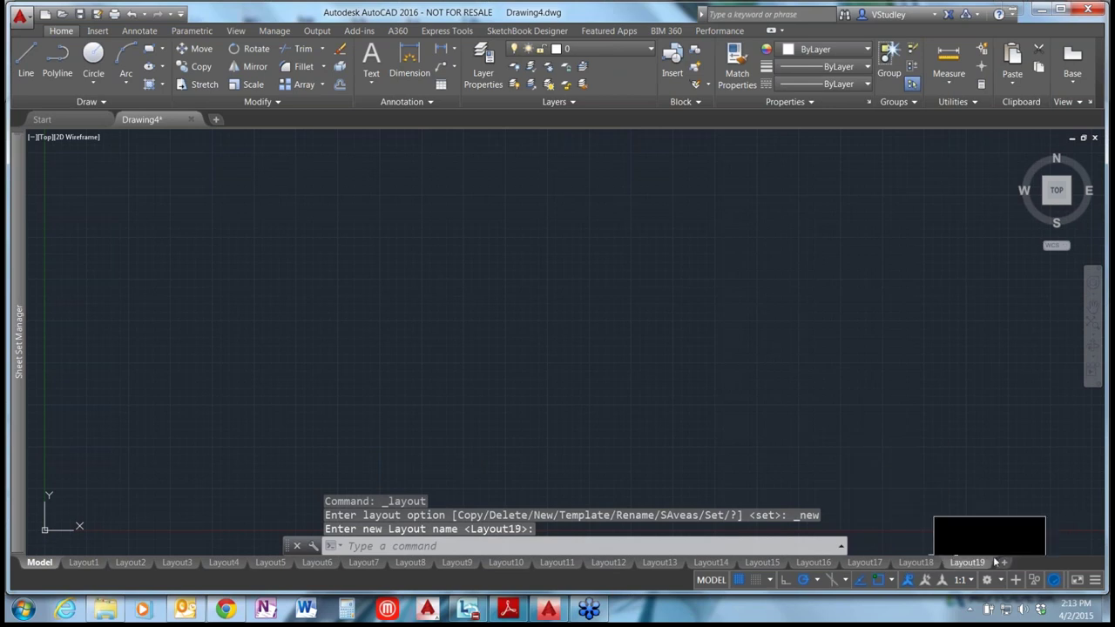
left_click(954, 563)
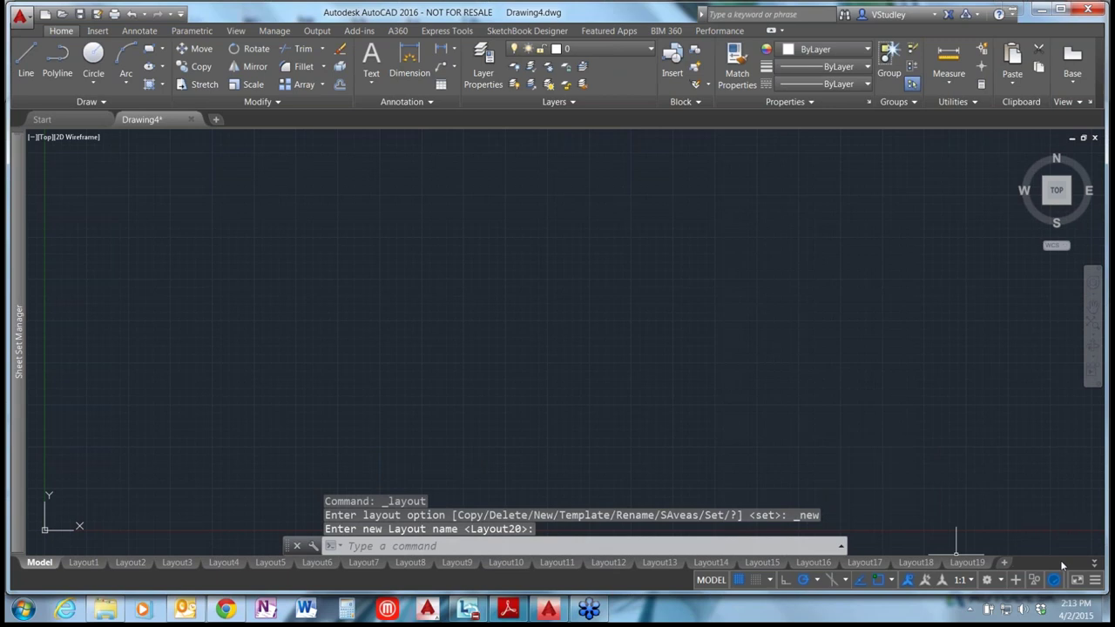
left_click(1005, 563)
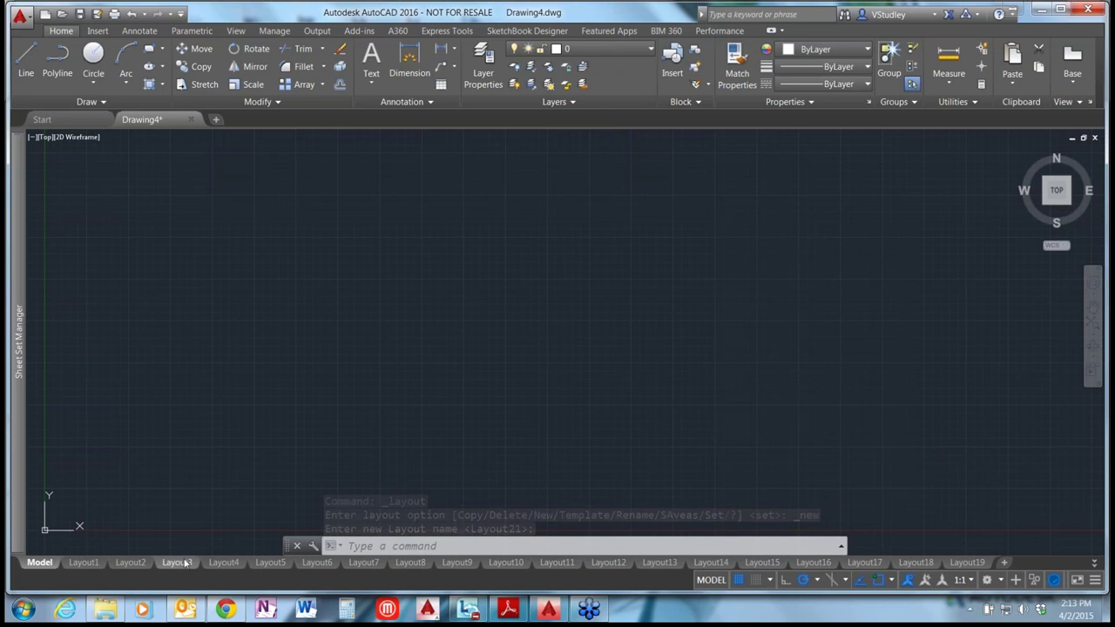
- Preview Layout3 and look through the full list of layouts down to its end
mouse_move(185, 564)
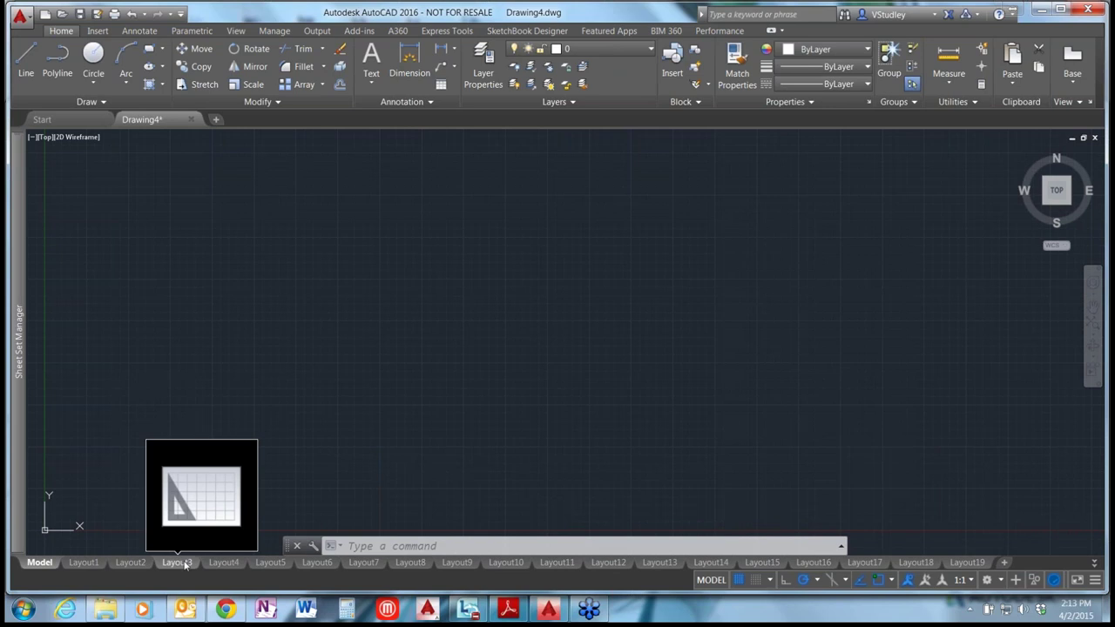
left_click(1096, 565)
scroll(1061, 453, "down", 2)
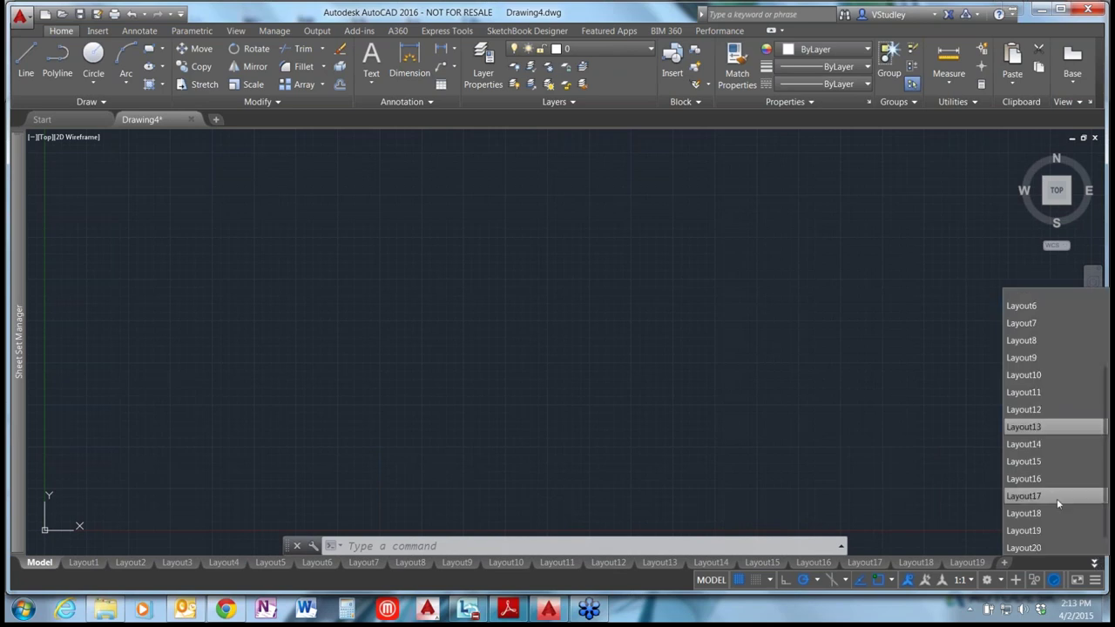
scroll(1046, 531, "down", 1)
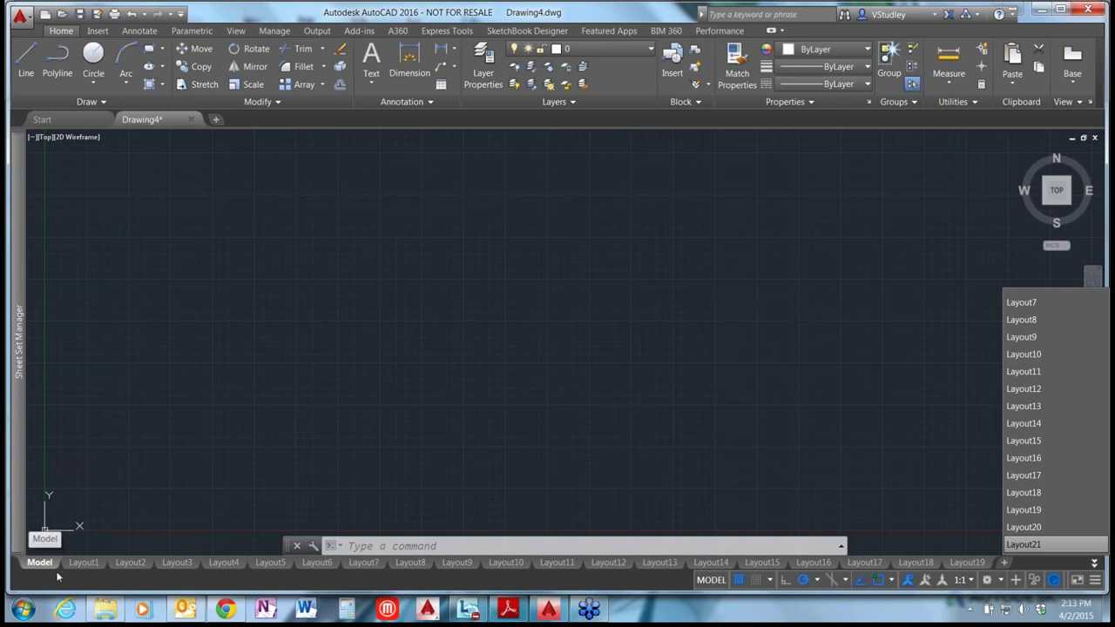
- Open Layout3 and move it between Layout19 and Layout20 in the layout order
left_click(174, 562)
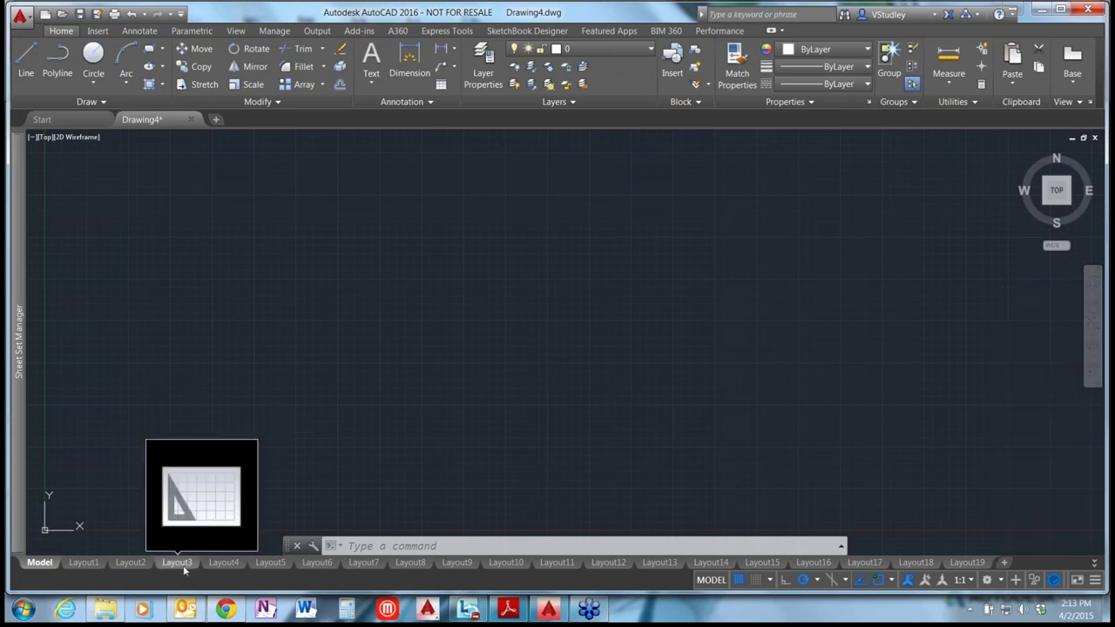
left_click(183, 566)
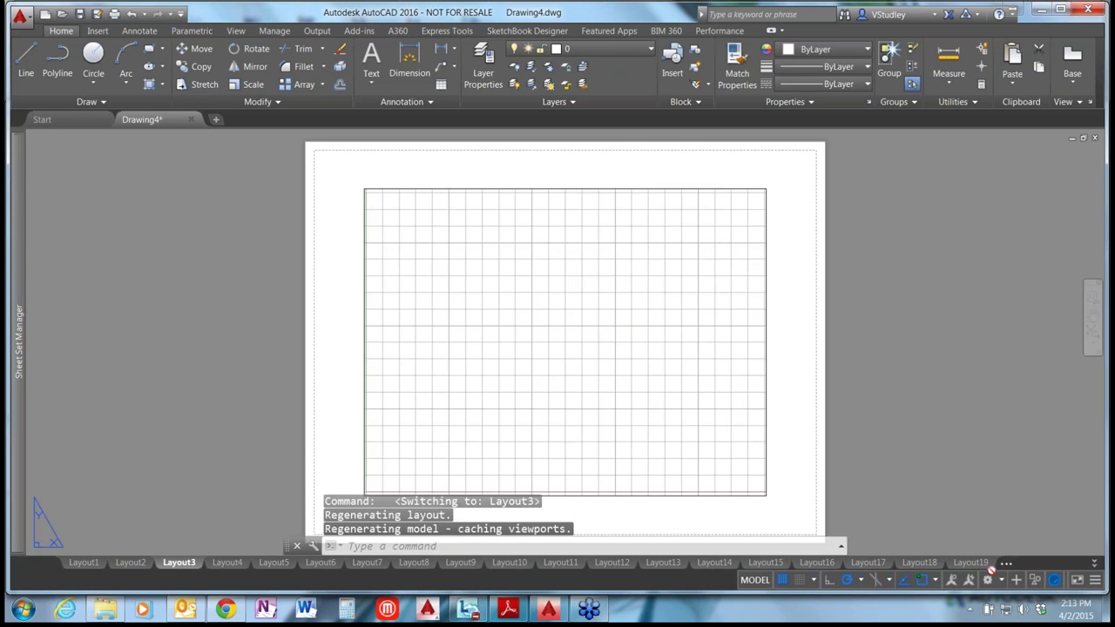
mouse_move(991, 570)
left_mouse_down()
mouse_move(1013, 568)
mouse_move(916, 565)
left_mouse_up()
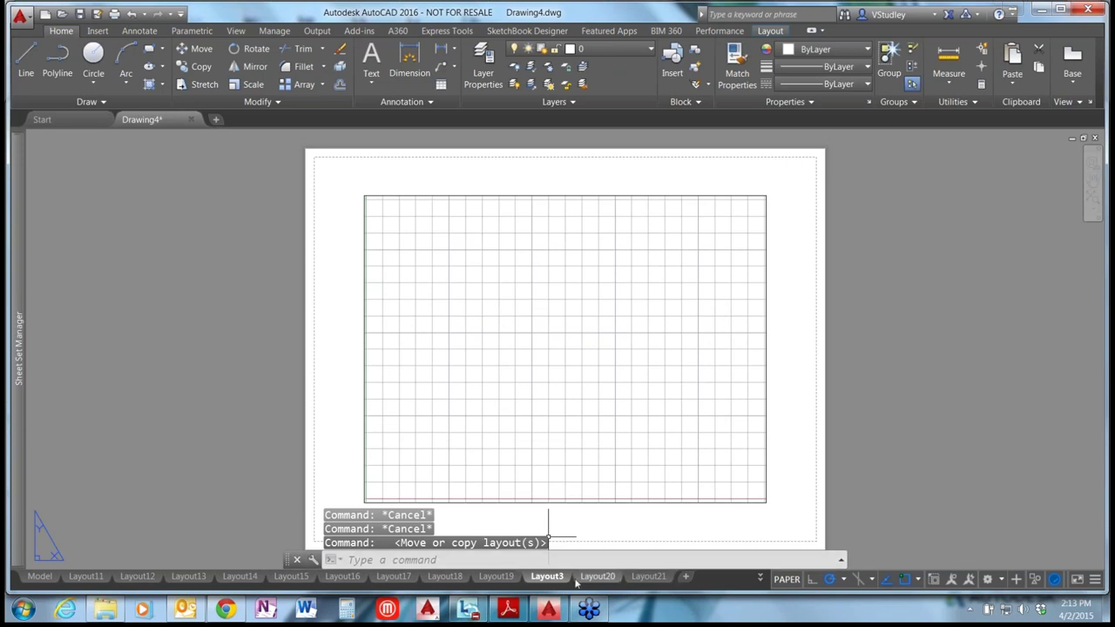
- Open Layout21 and move it between Layout2 and Layout4 in the layout order
left_click(643, 580)
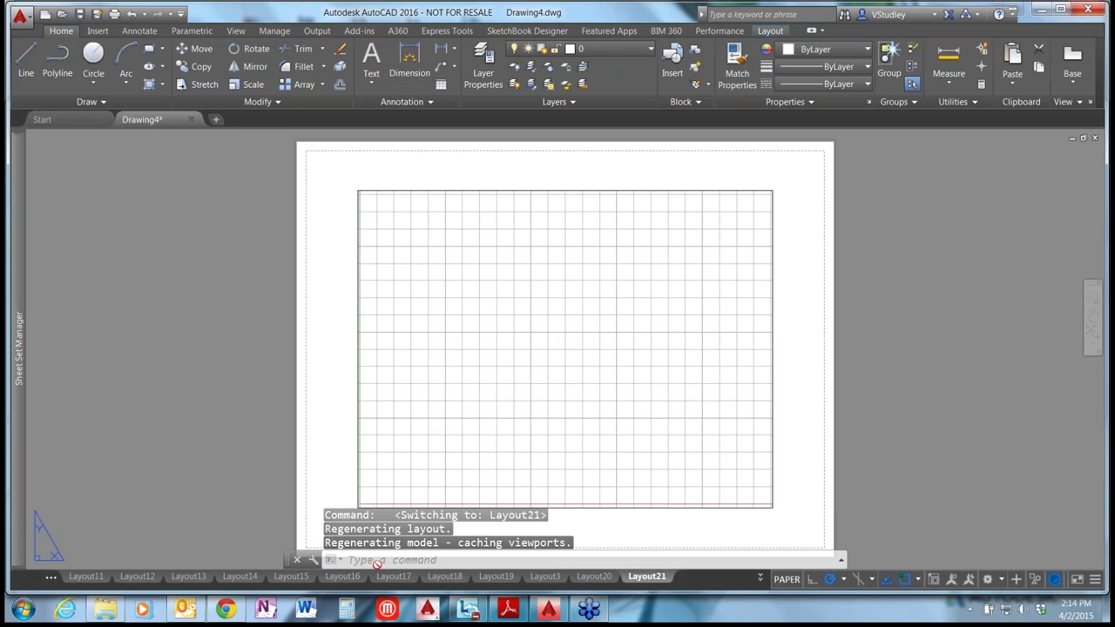
mouse_move(52, 577)
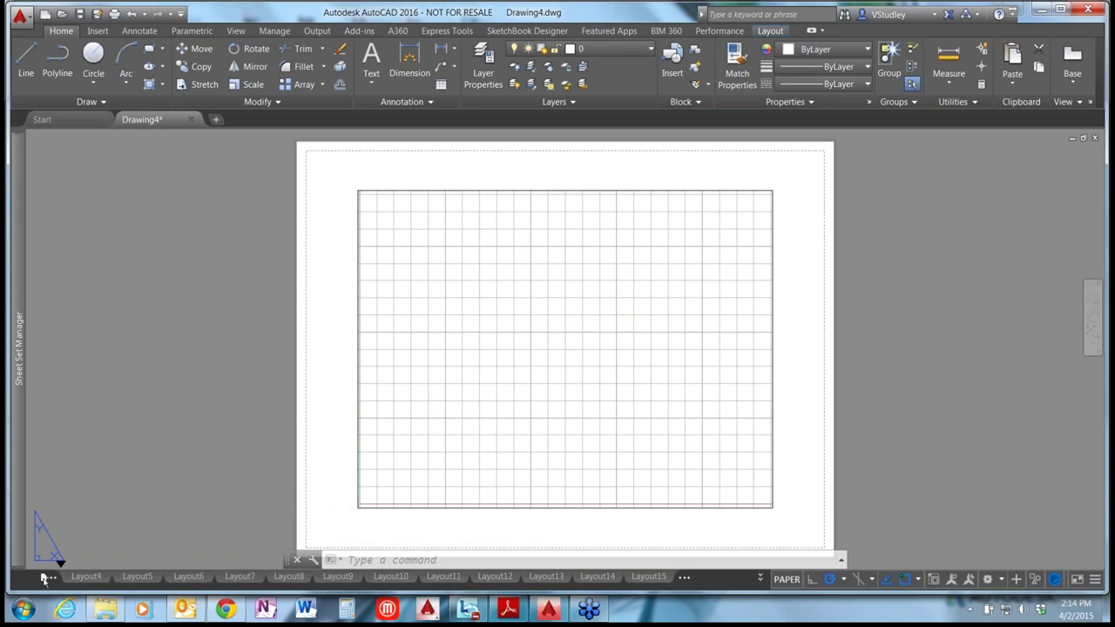
left_click_drag(156, 583, 164, 571)
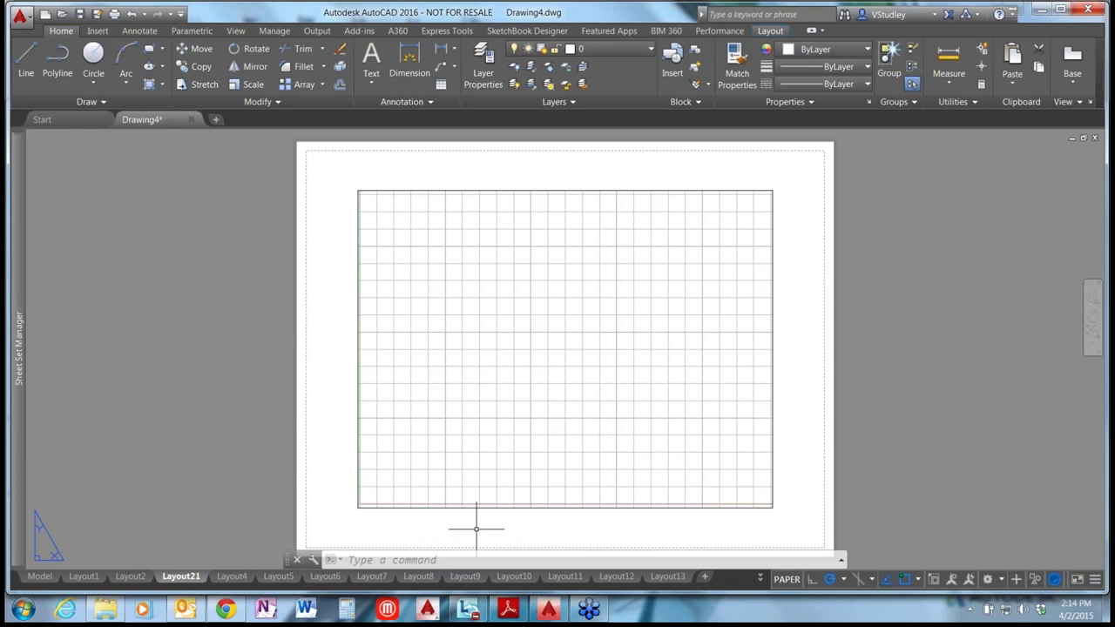
- Copy Layout21 and place the copy between Layout9 and Layout10 in the layout order
mouse_move(376, 579)
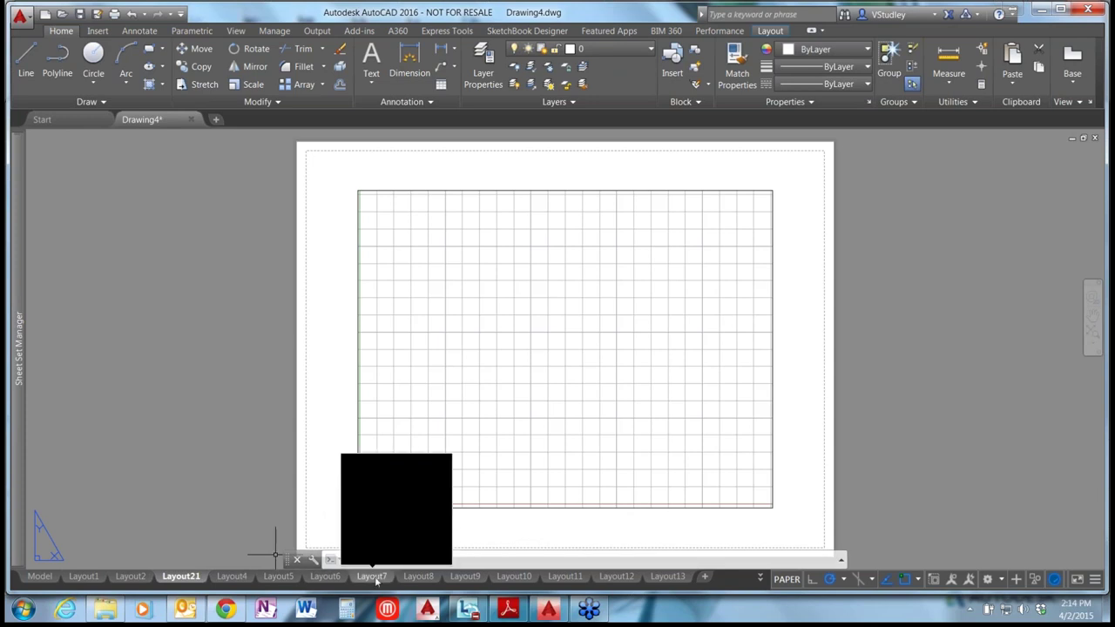
mouse_move(193, 579)
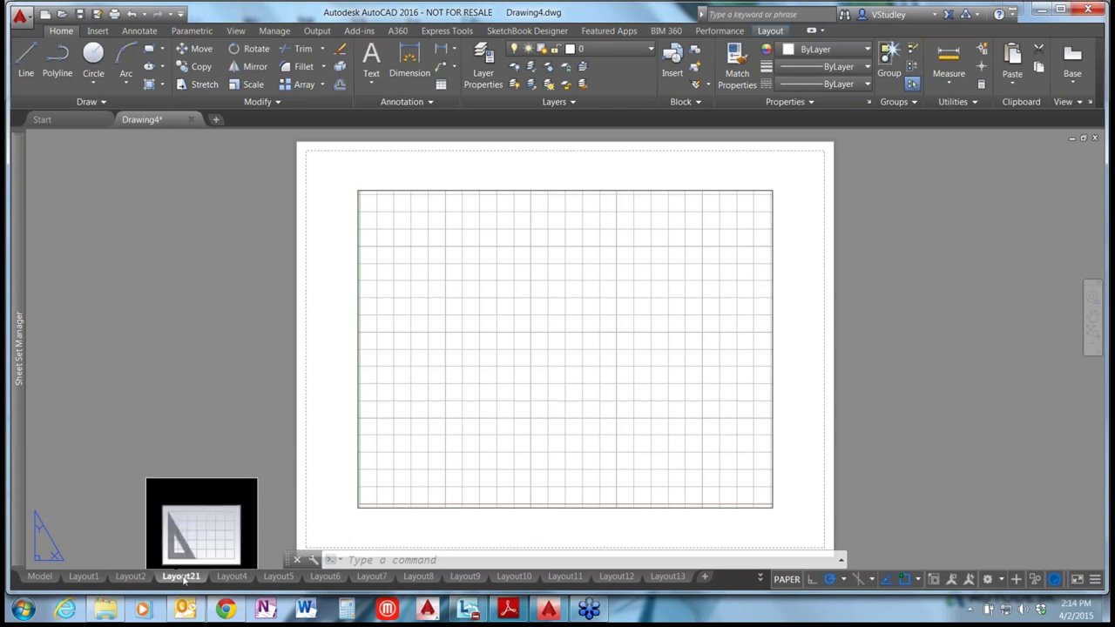
mouse_move(183, 580)
left_mouse_down()
mouse_move(257, 570)
mouse_move(478, 583)
mouse_move(248, 580)
mouse_move(469, 581)
left_mouse_up()
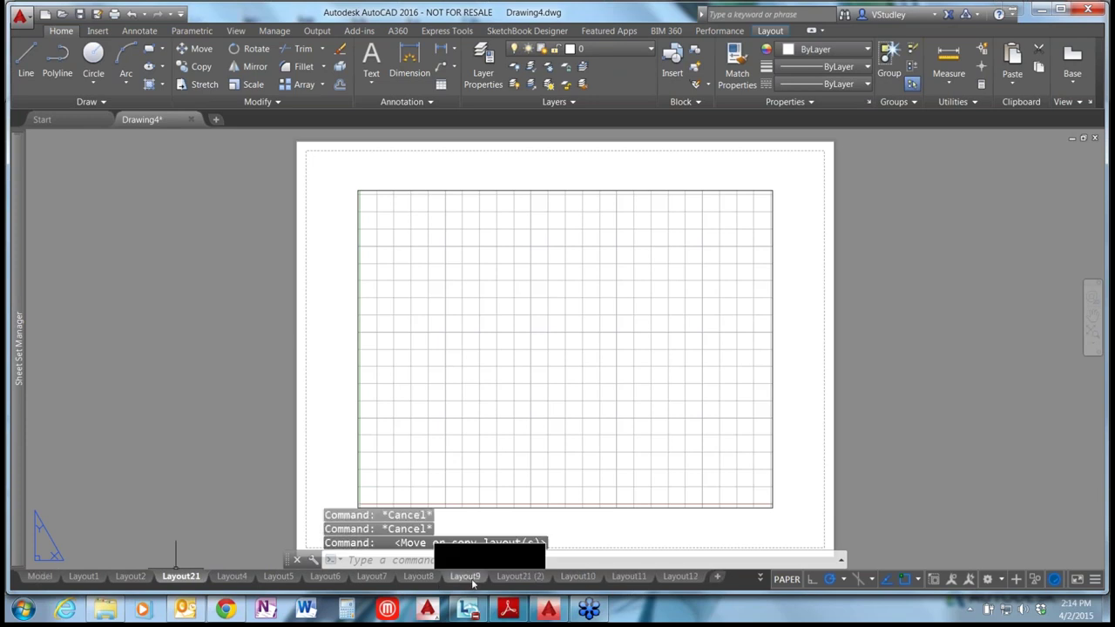
mouse_move(503, 583)
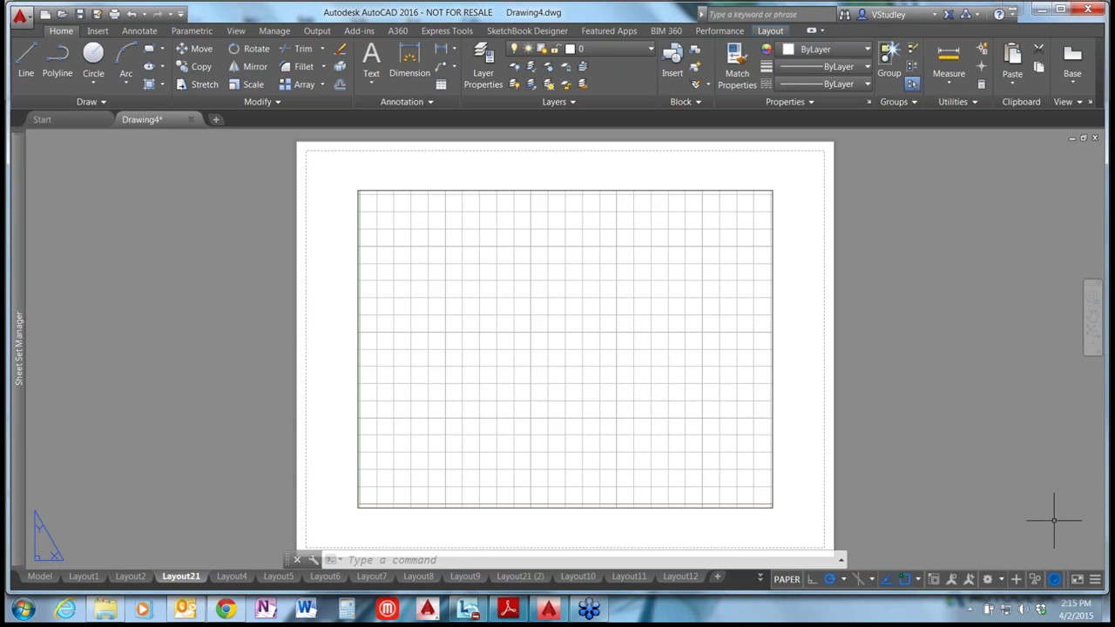
- Add the Lock UI control to the status bar
left_click(1095, 579)
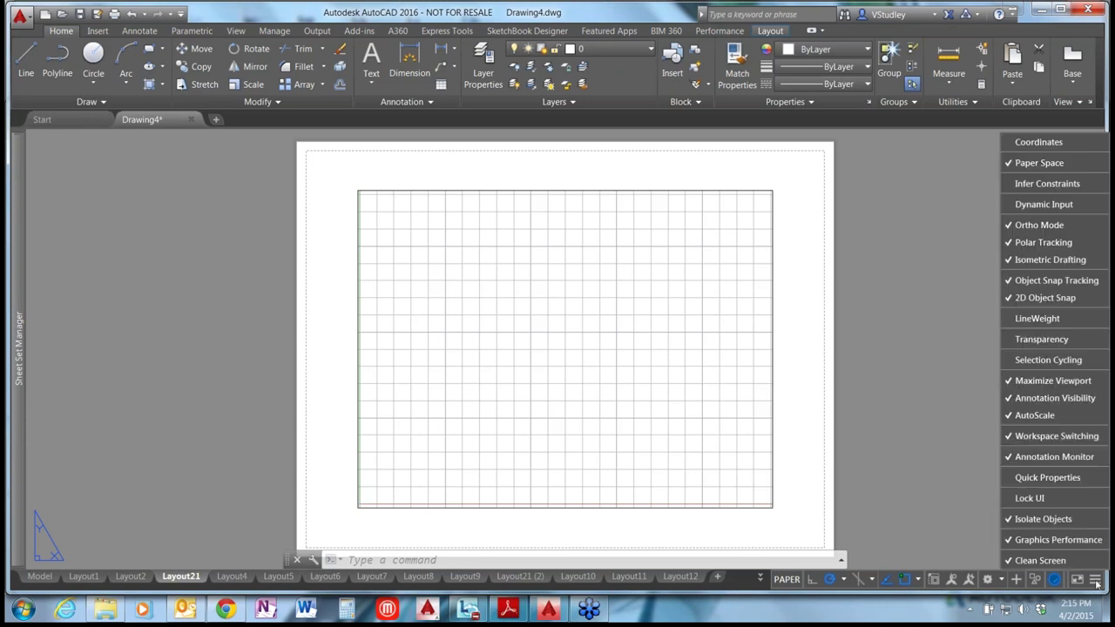
left_click(1039, 499)
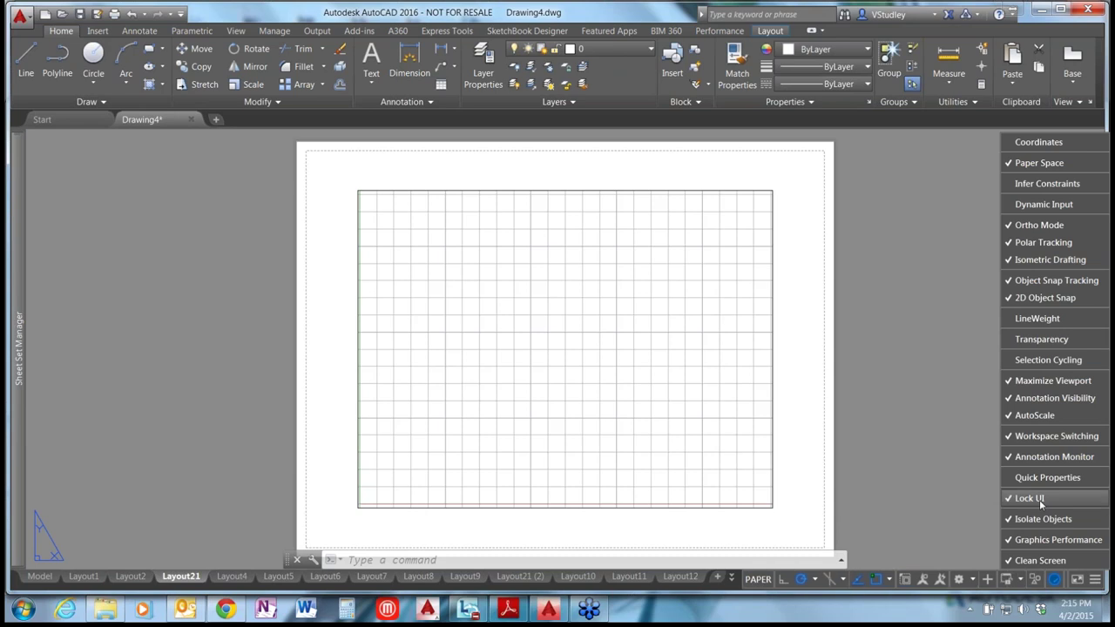
left_click(919, 489)
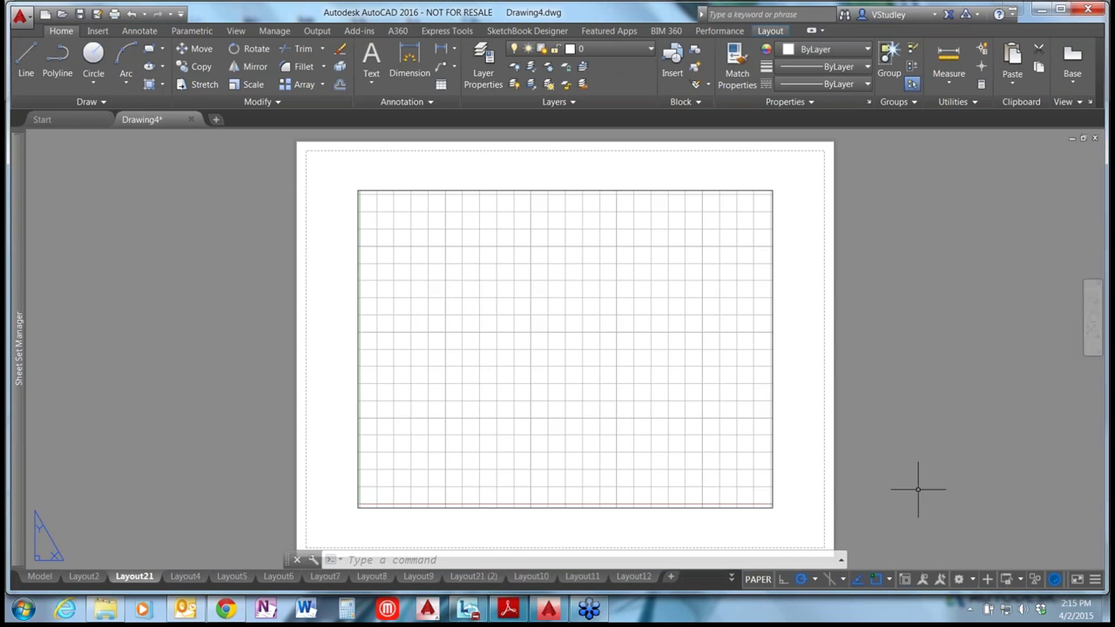
- Lock the floating and docked toolbars, panels and windows, and unlock all four groups again
left_click(1021, 580)
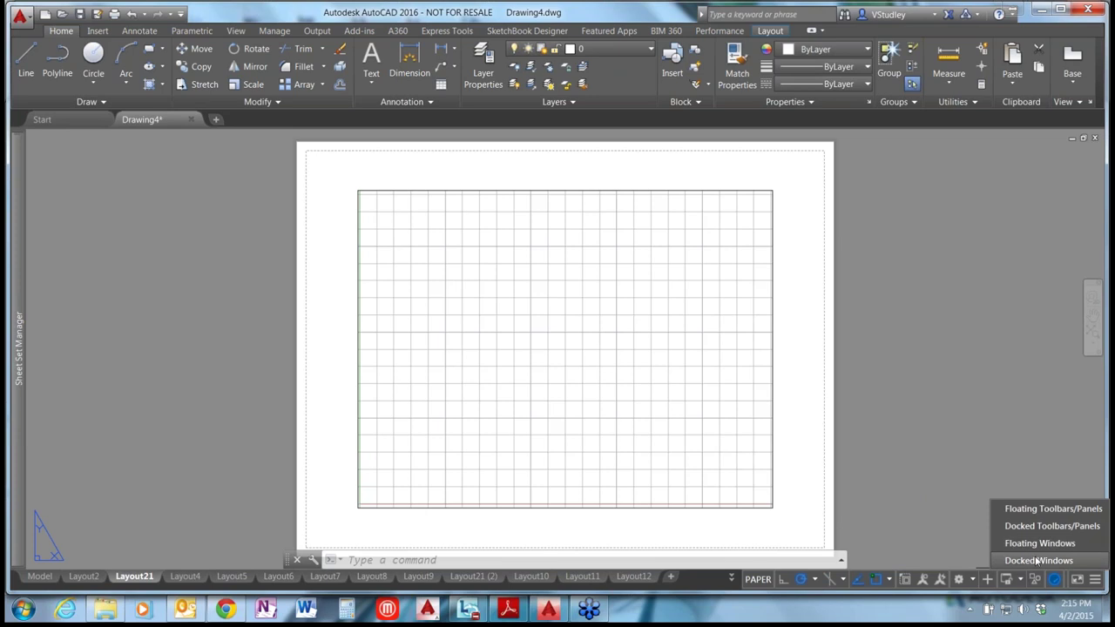
left_click(1037, 562)
left_click(1055, 509)
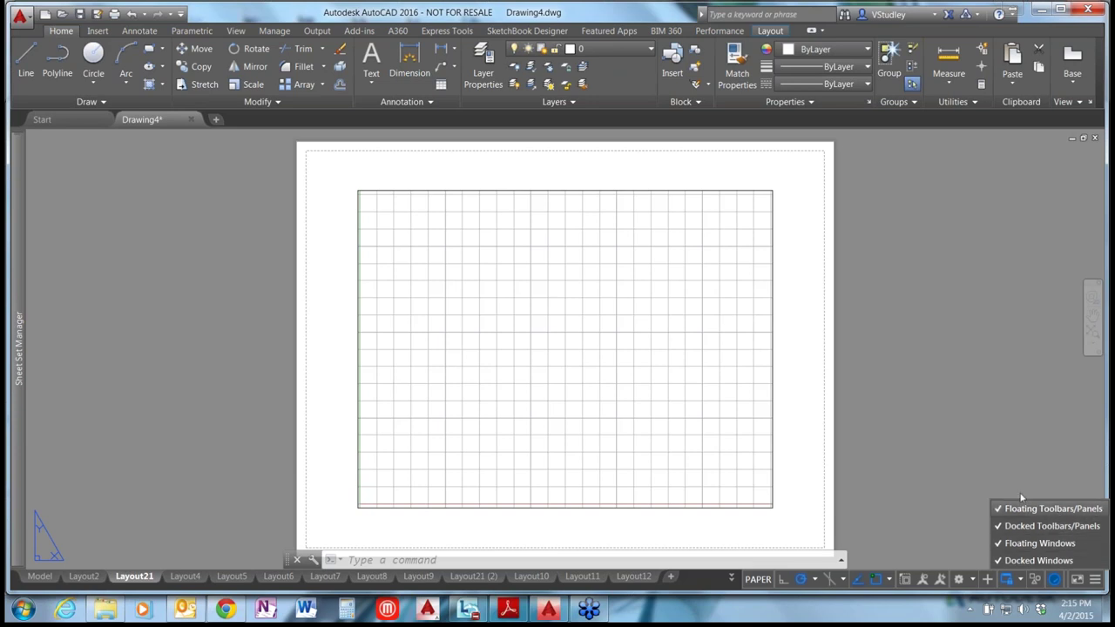
left_click(1037, 526)
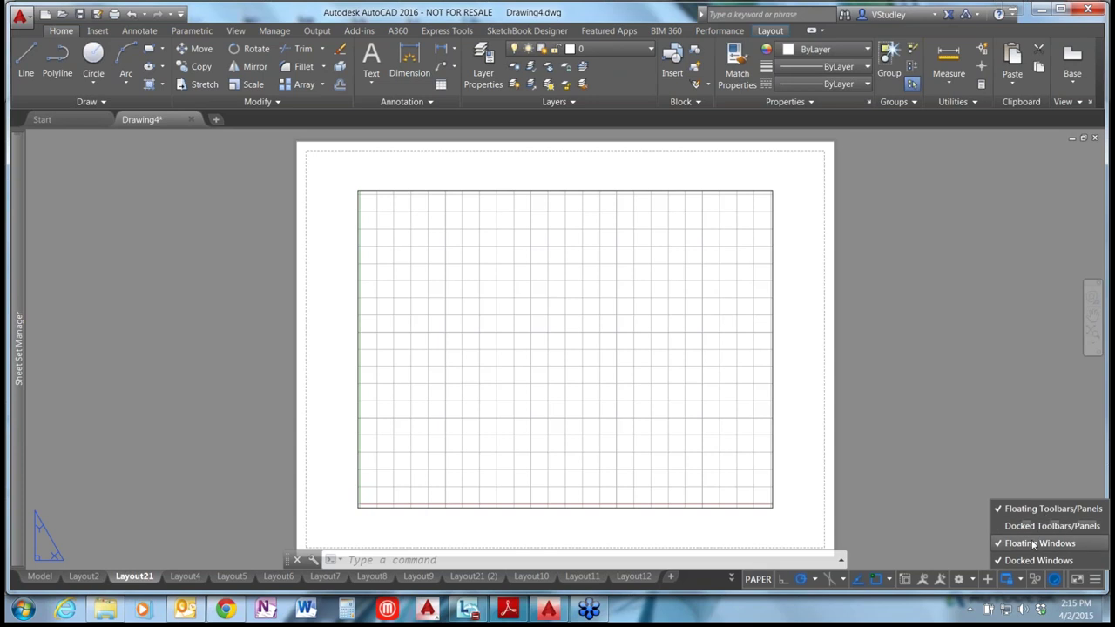
left_click(1039, 542)
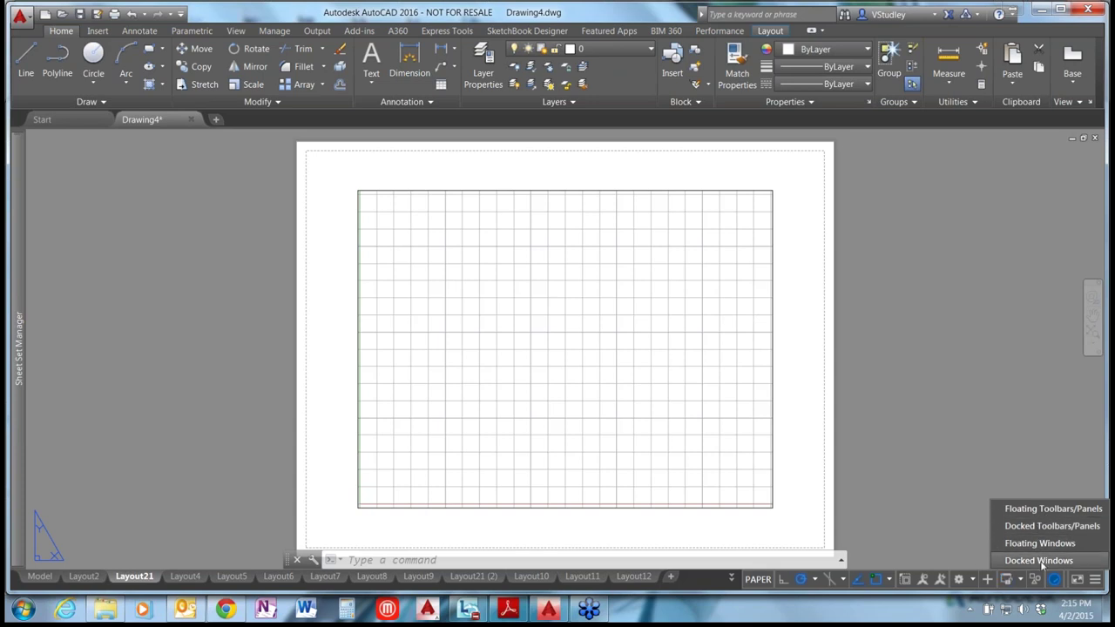
left_click(1020, 582)
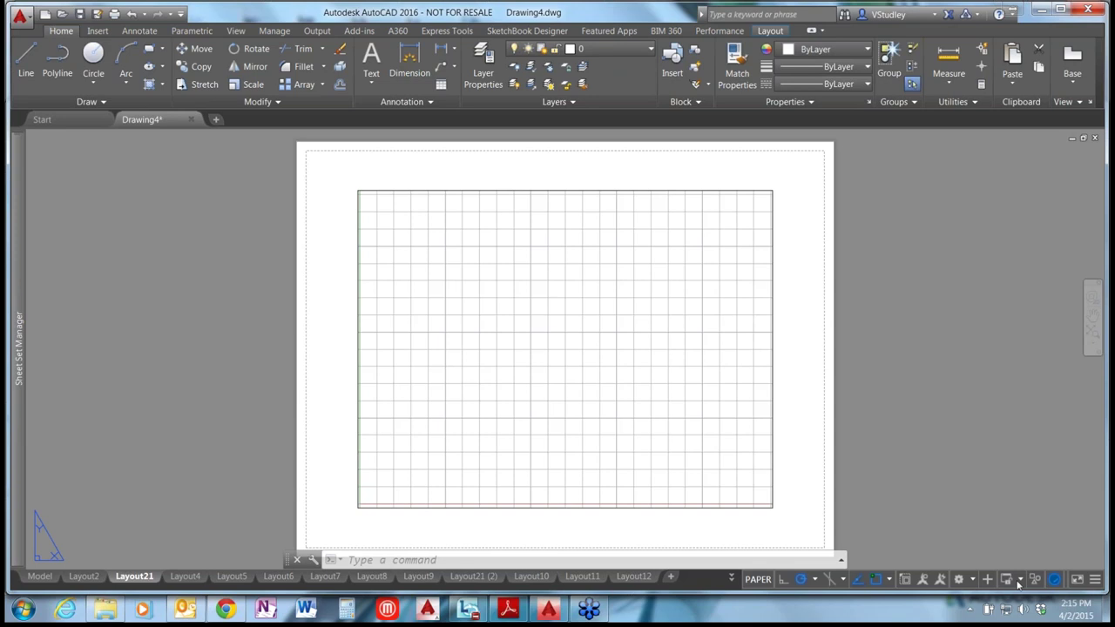
- Add LineWeight, Transparency, Selection Cycling, Dynamic Input, Infer Constraints, Coordinates and Quick Properties to the status bar
left_click(1096, 580)
left_click(1096, 580)
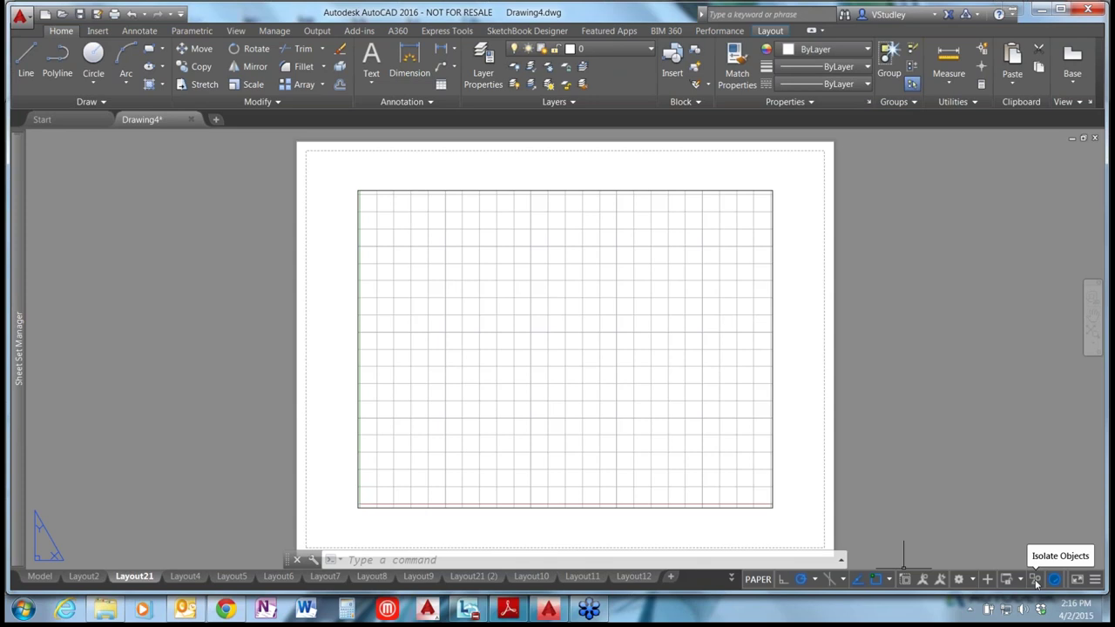
left_click(1095, 583)
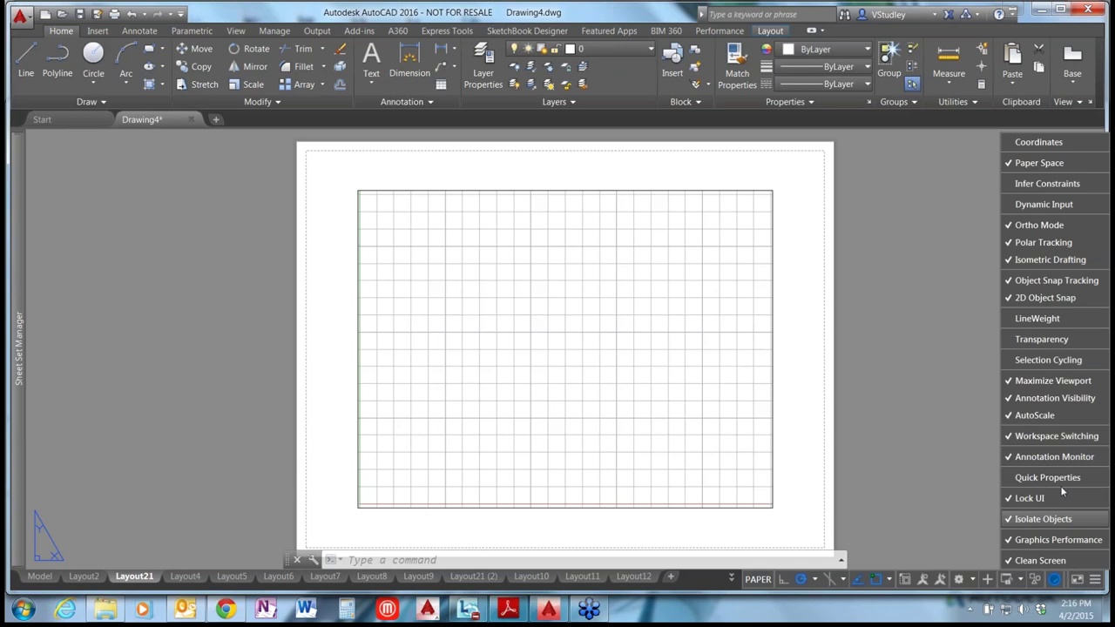
left_click(1050, 319)
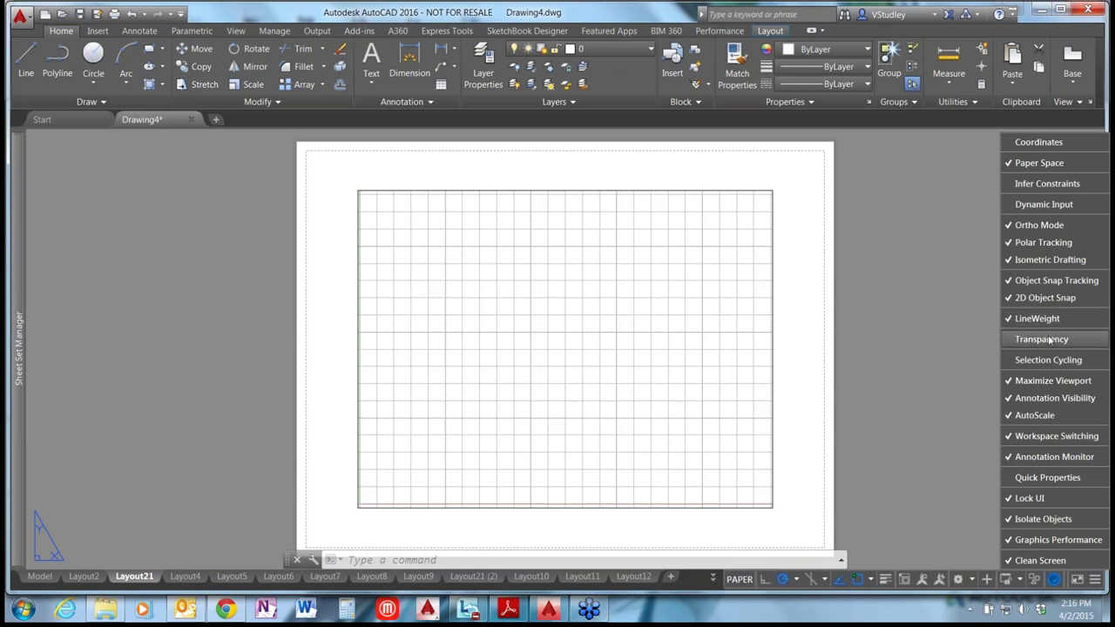
left_click(1046, 339)
left_click(1051, 359)
left_click(1044, 204)
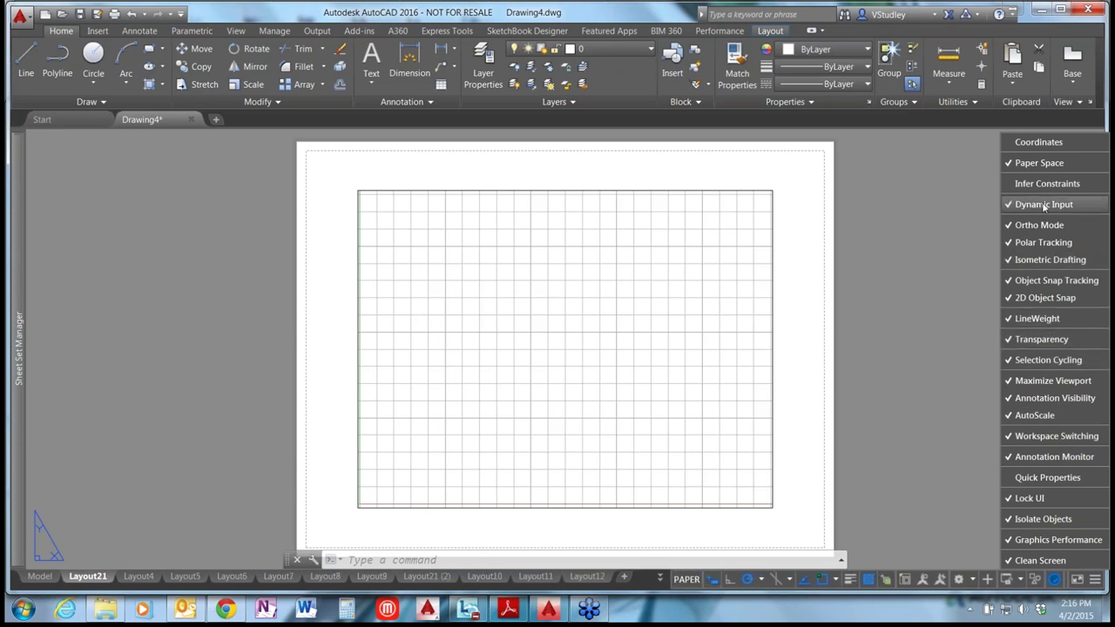
left_click(1045, 183)
left_click(1023, 140)
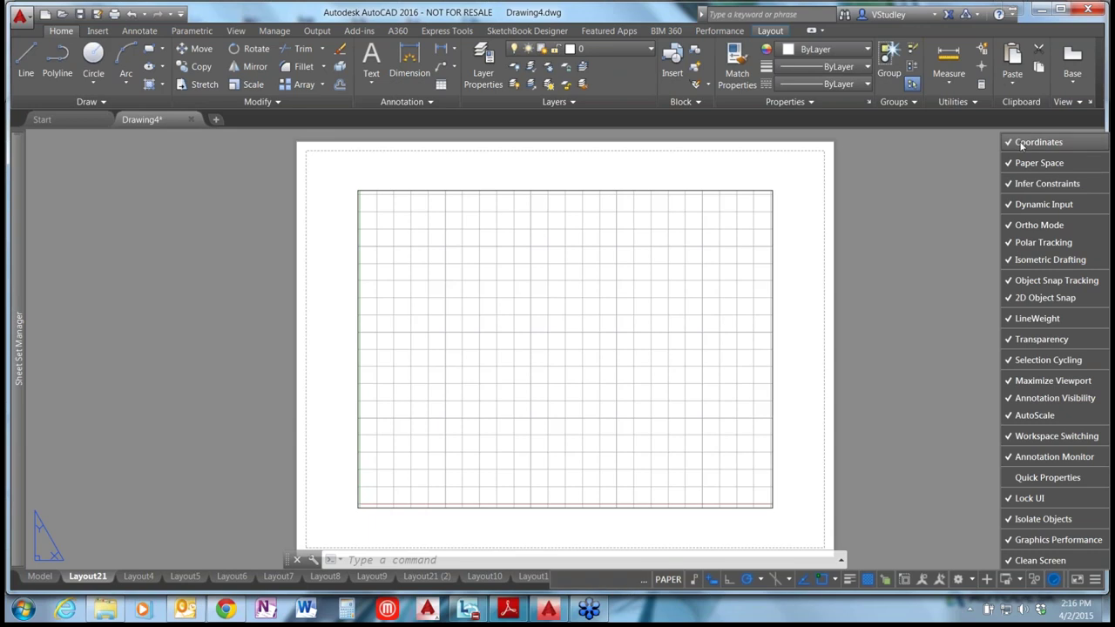
left_click(1048, 478)
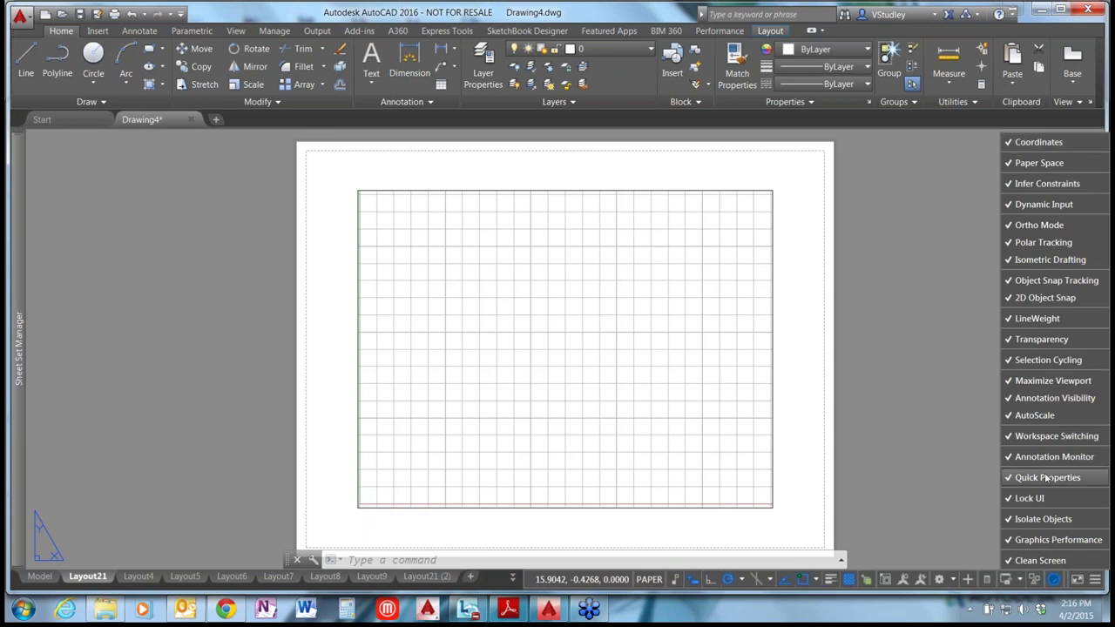
left_click(851, 433)
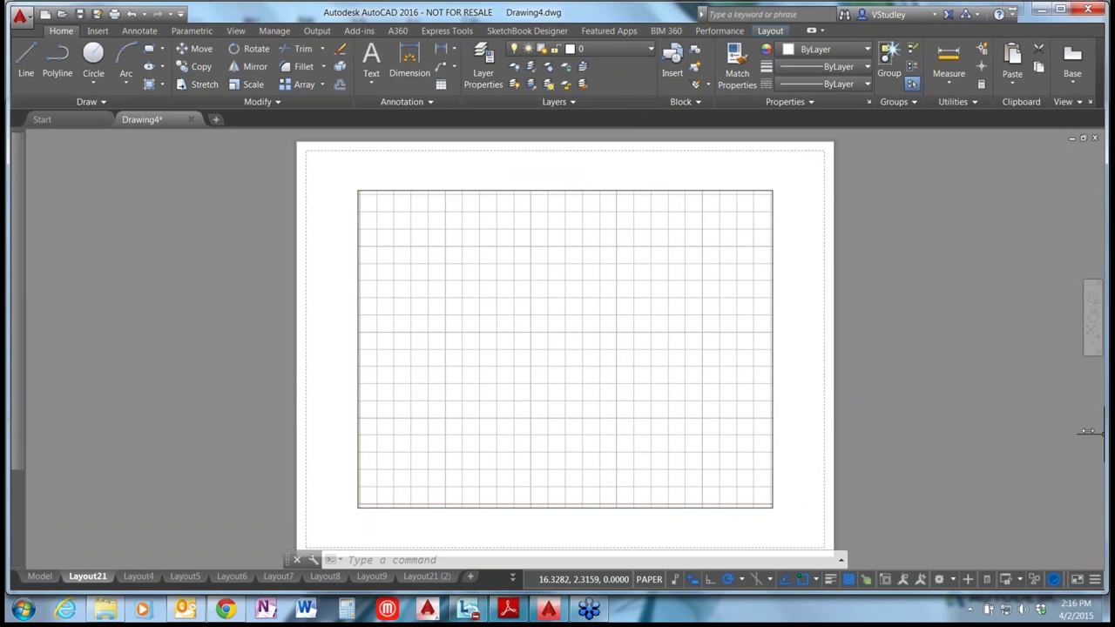
- Narrow the application window to about 60 percent of the screen width and create a new drawing
left_click_drag(1103, 432, 664, 462)
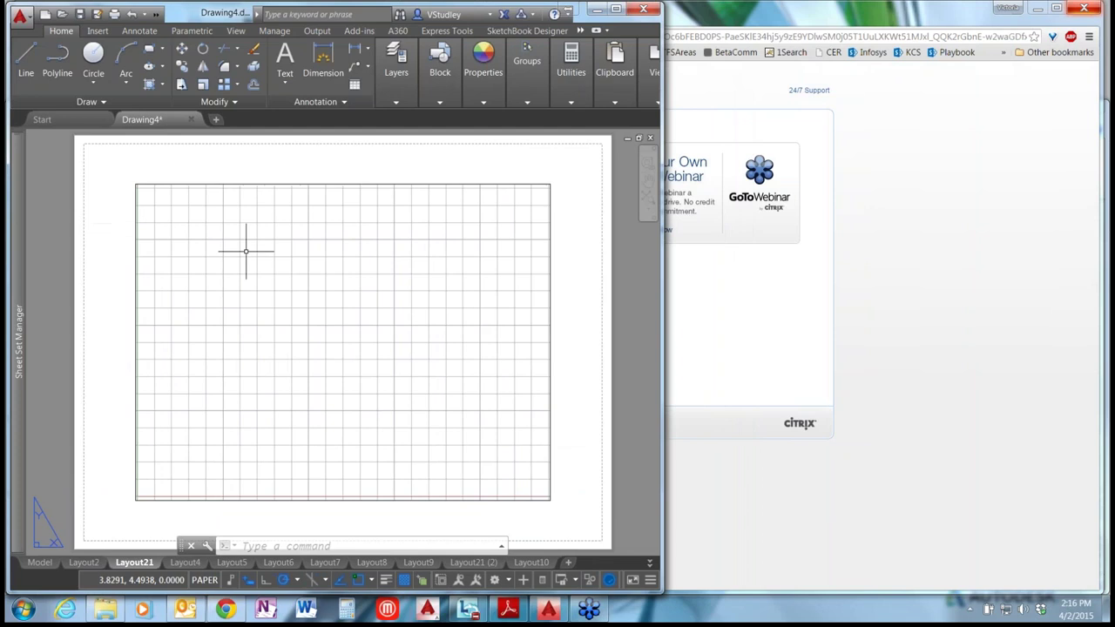
left_click(216, 121)
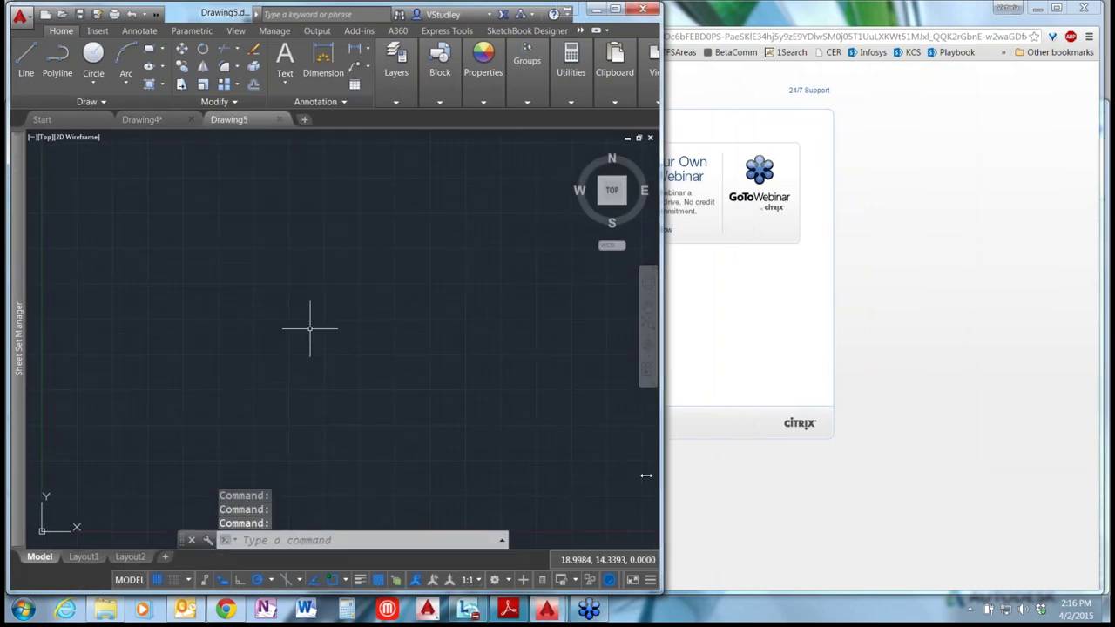
- Narrow the application window to under half the screen width, and widen it back to the full screen width
left_click_drag(646, 475, 585, 480)
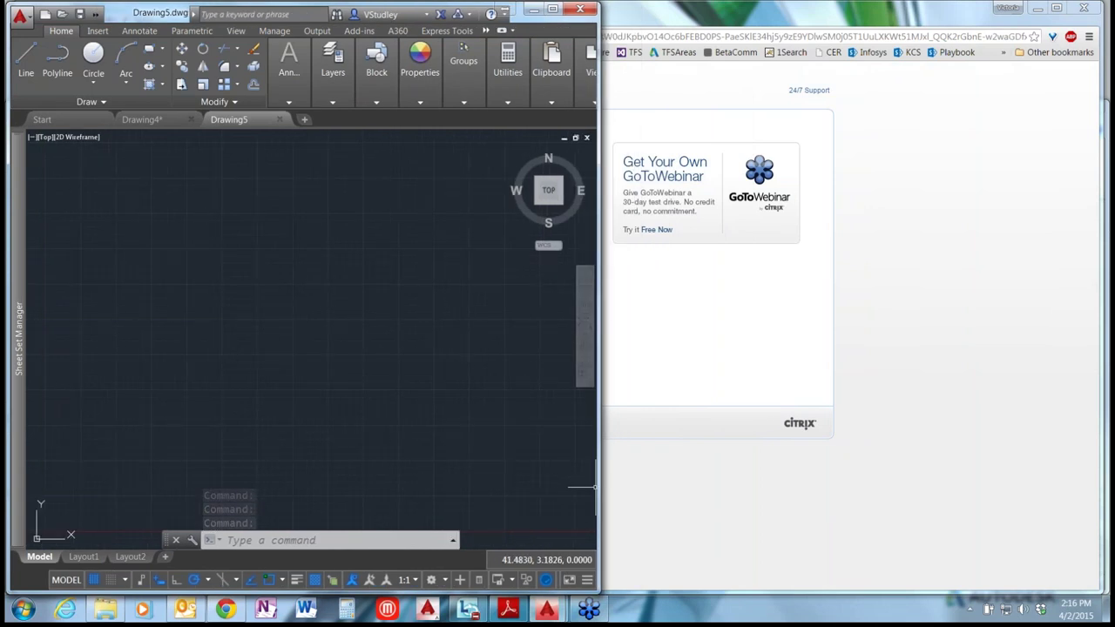
left_click_drag(595, 488, 462, 484)
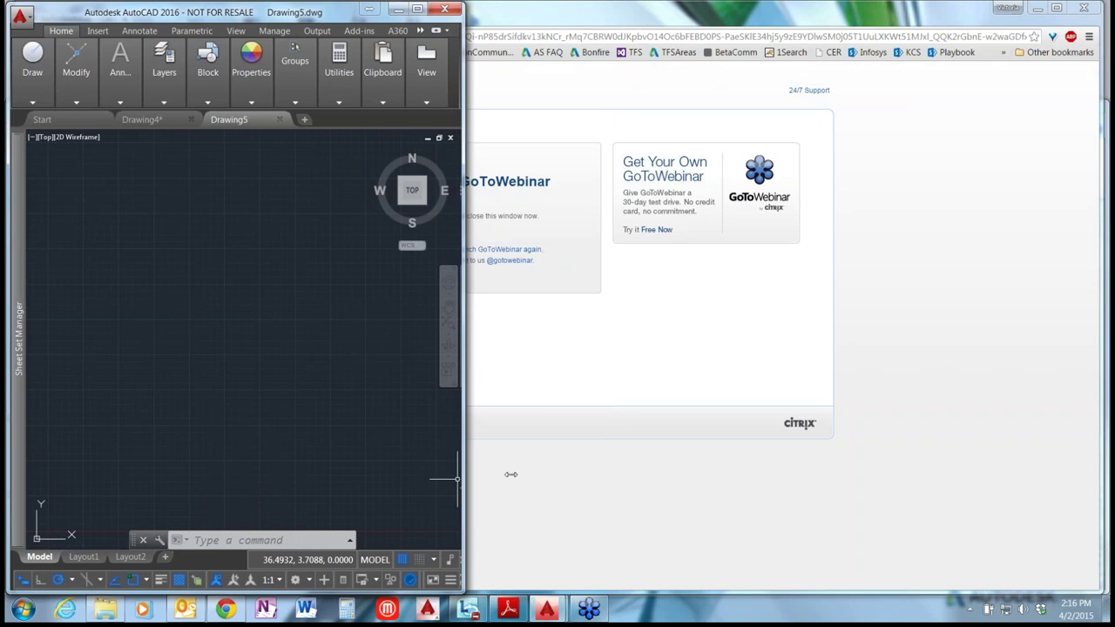
left_click_drag(462, 474, 839, 479)
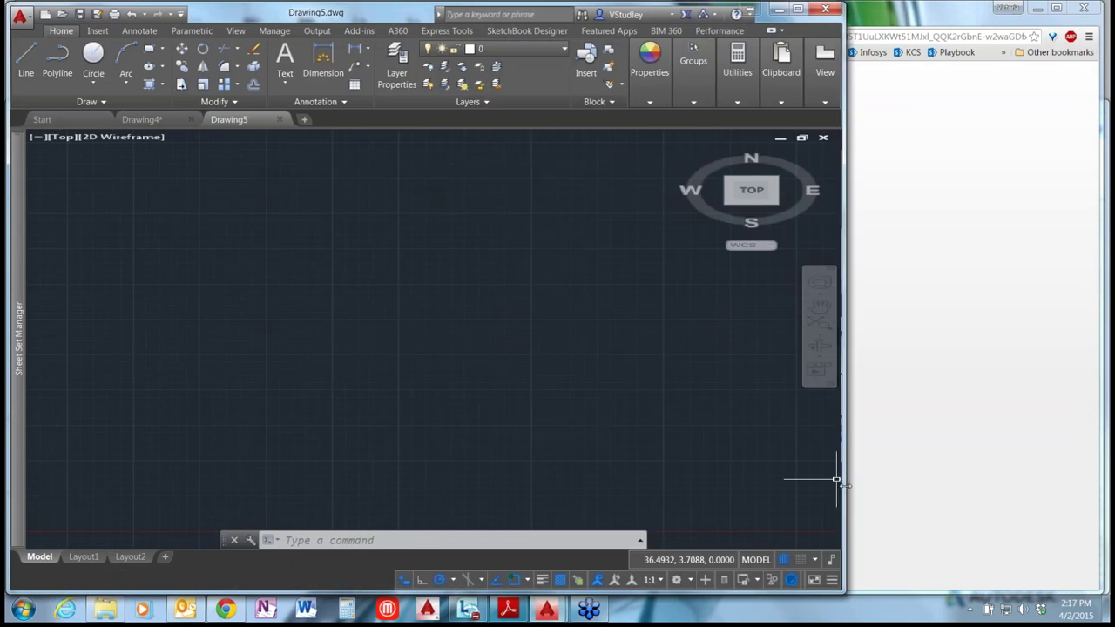
left_click_drag(837, 479, 828, 514)
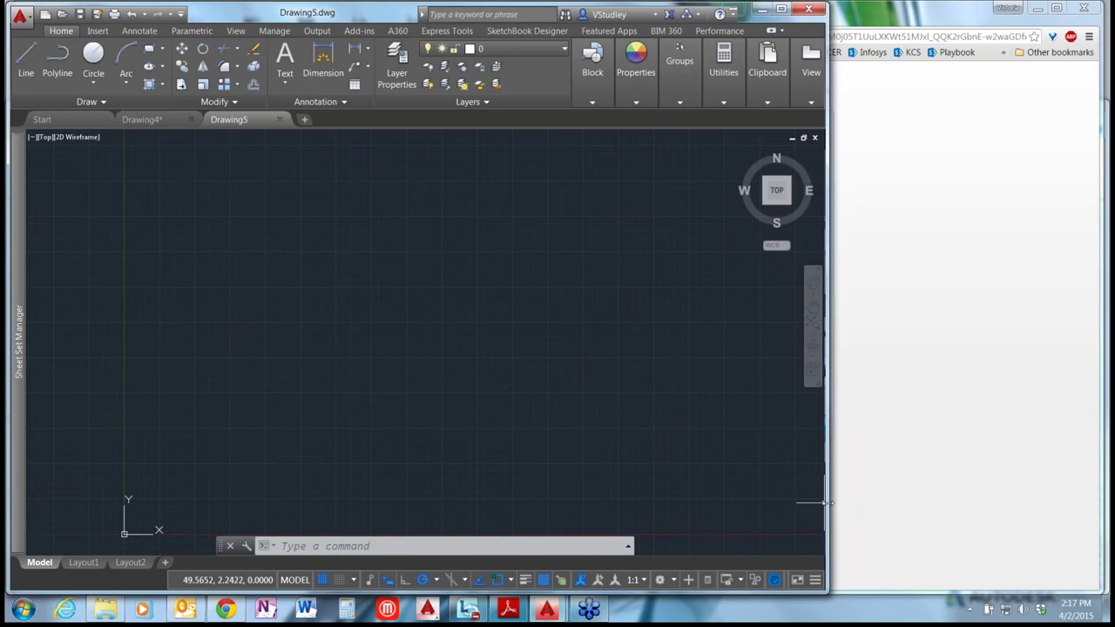
left_click_drag(827, 502, 1103, 504)
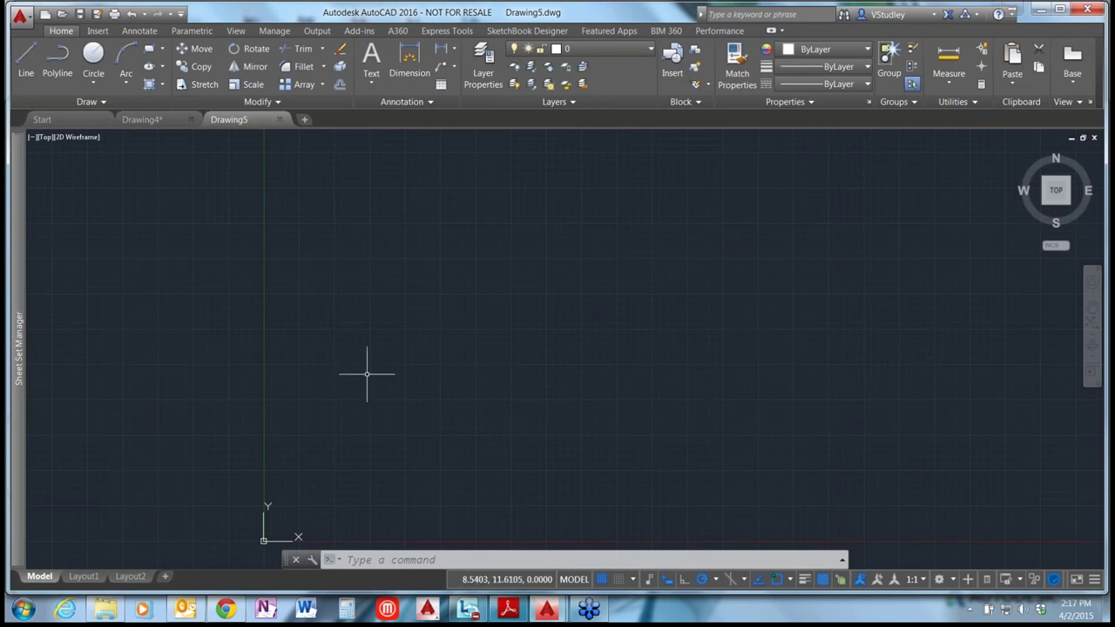
- Set the GALLERYVIEW system variable to 0 and test block insertion, closing the Insert dialog without placing a block
left_click(98, 33)
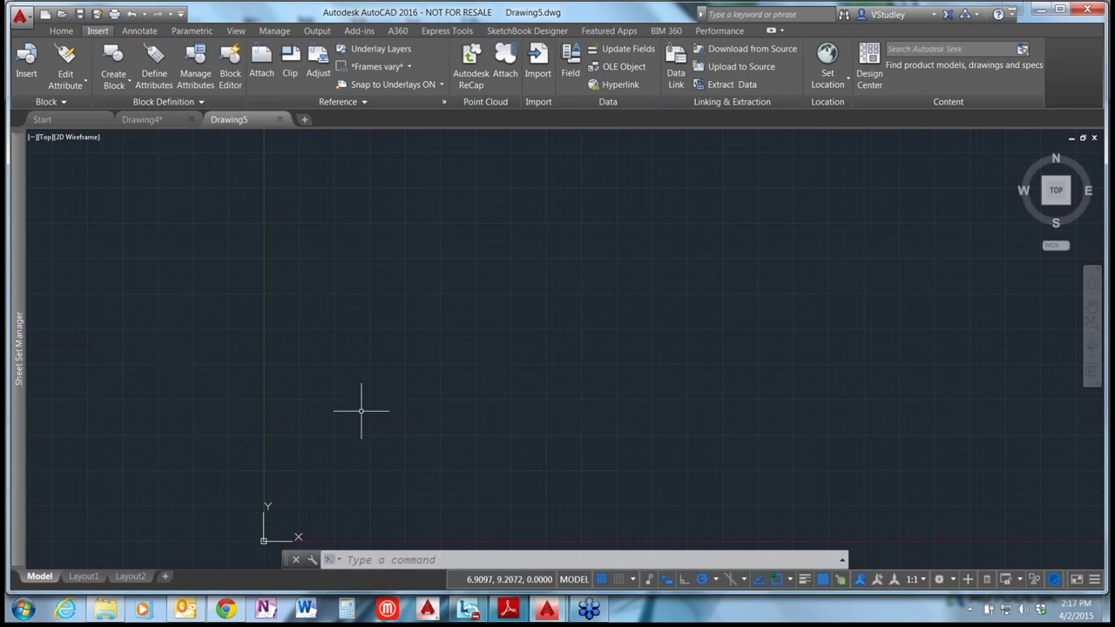
type("GALLERY")
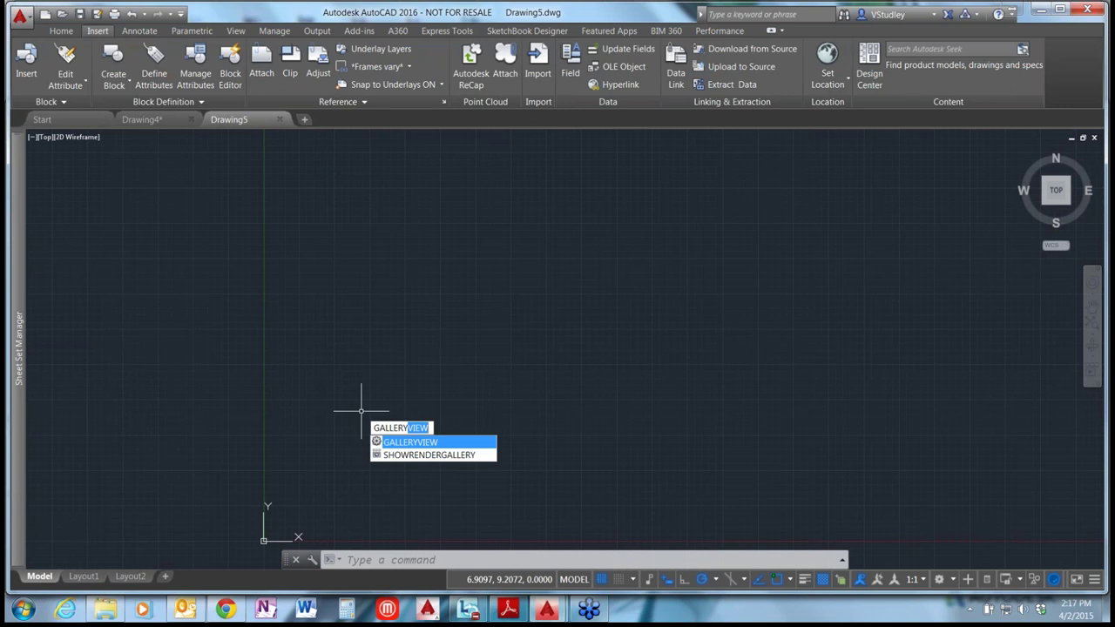
type("VIEW")
key("Return")
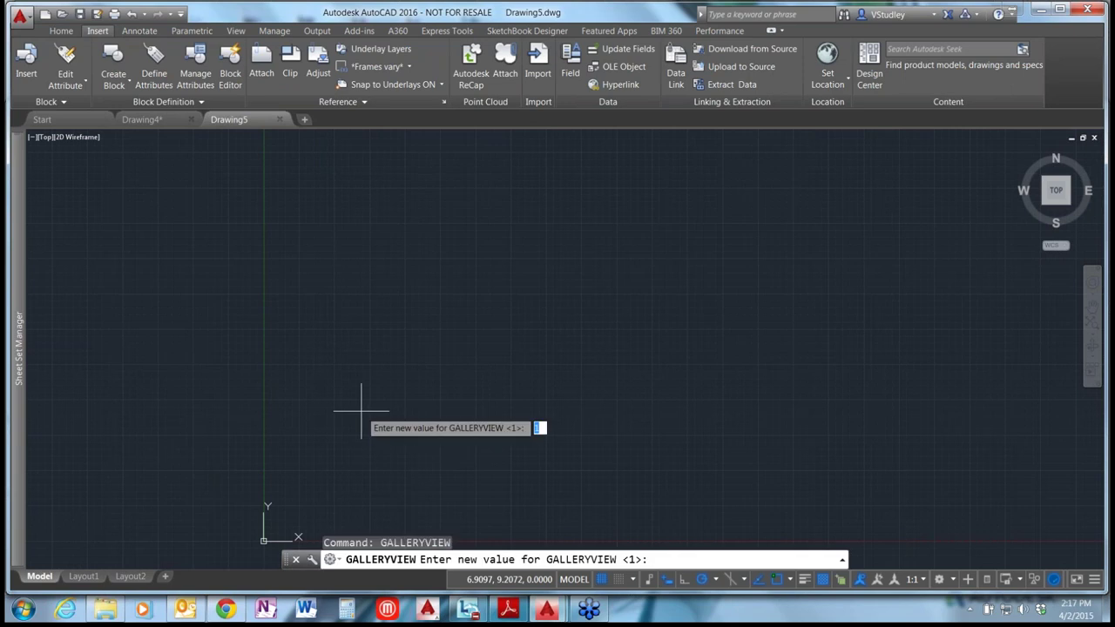
type("0")
key("Return")
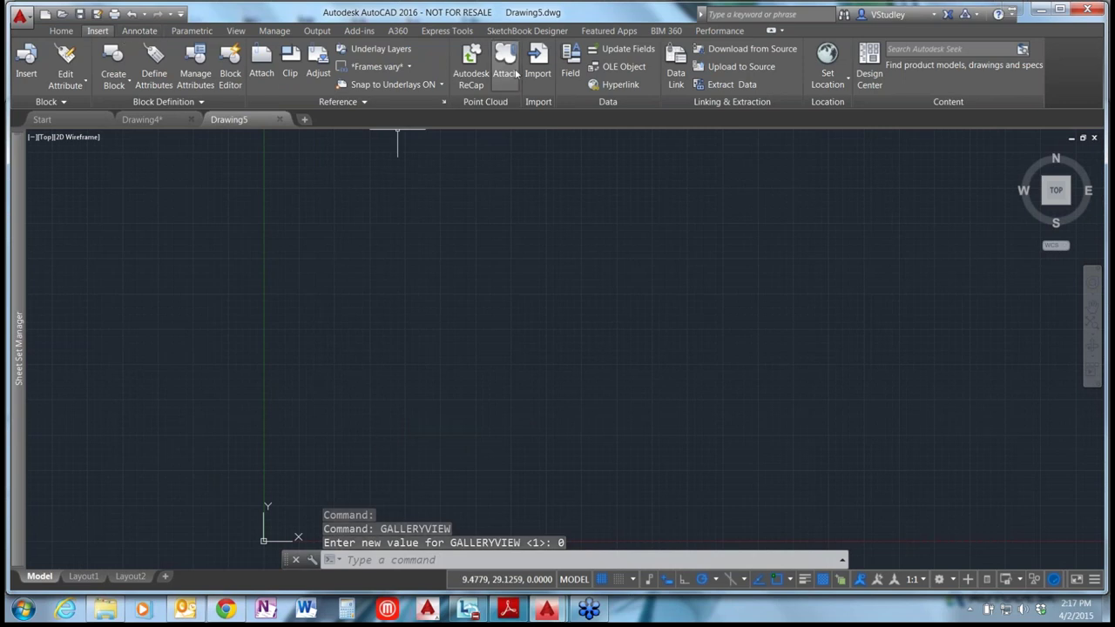
left_click(26, 61)
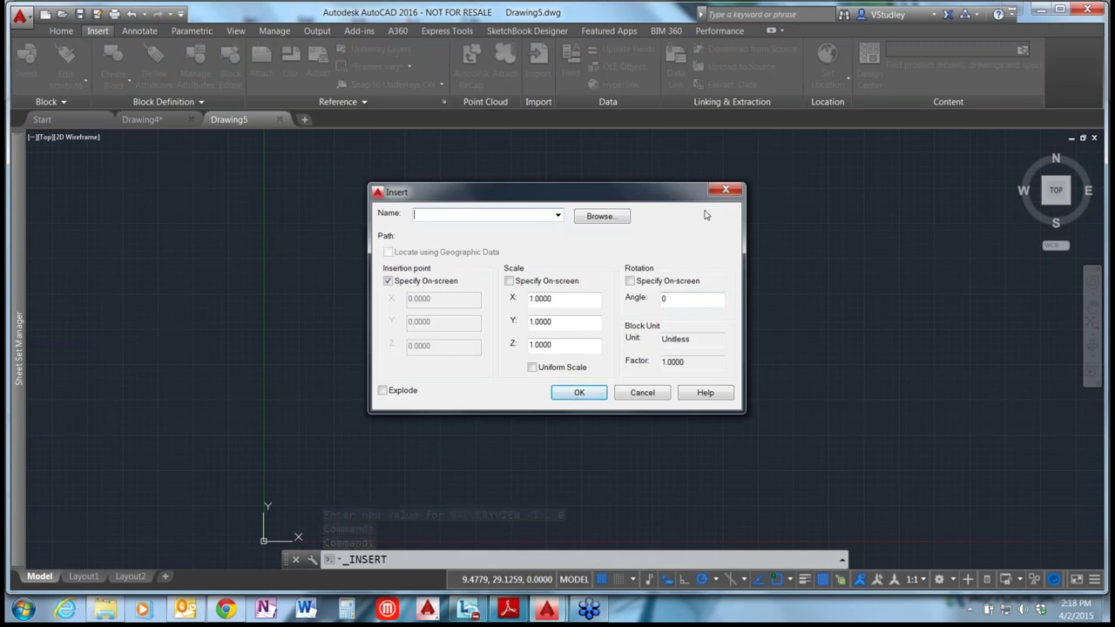
left_click(728, 192)
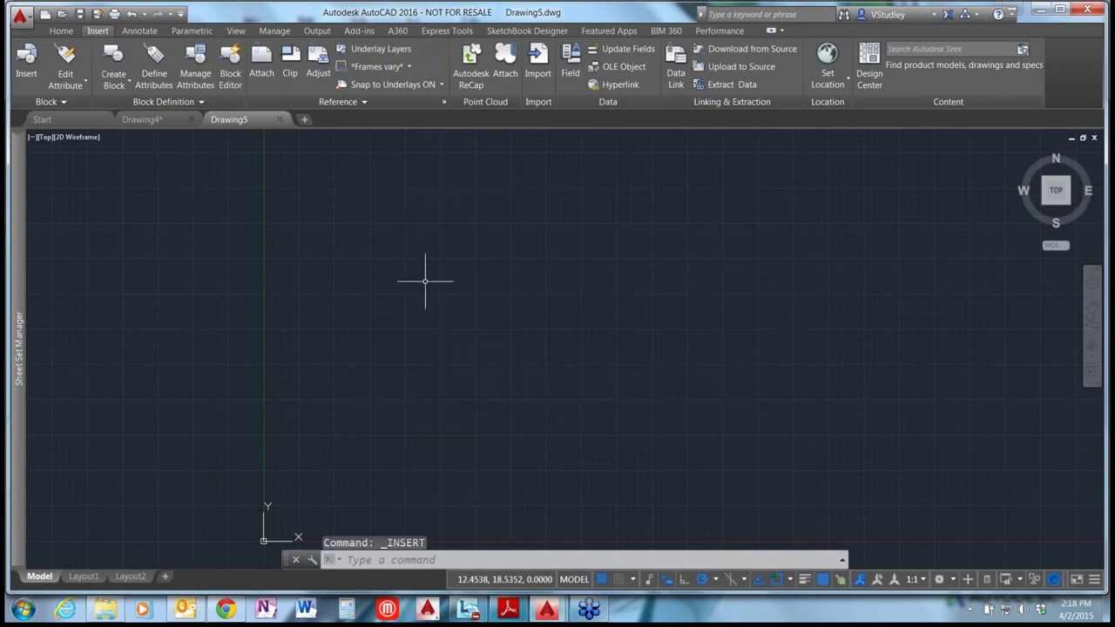
- Set the GALLERYVIEW system variable to 1 and test block insertion, closing the Insert dialog without placing a block
type("GALLERYVIEW")
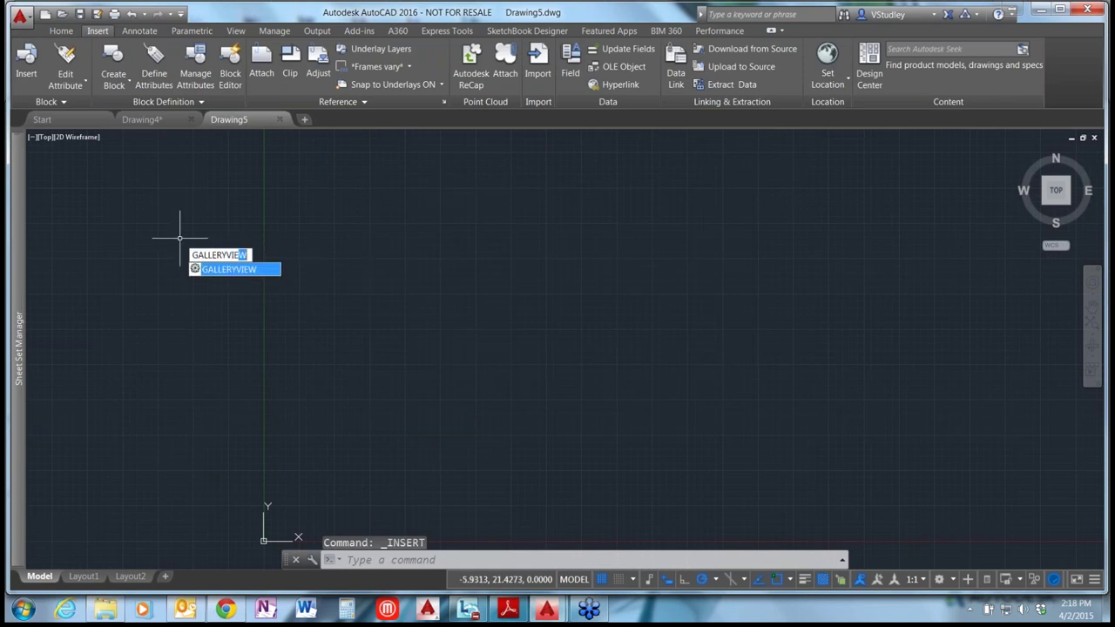
key("Return")
type("1")
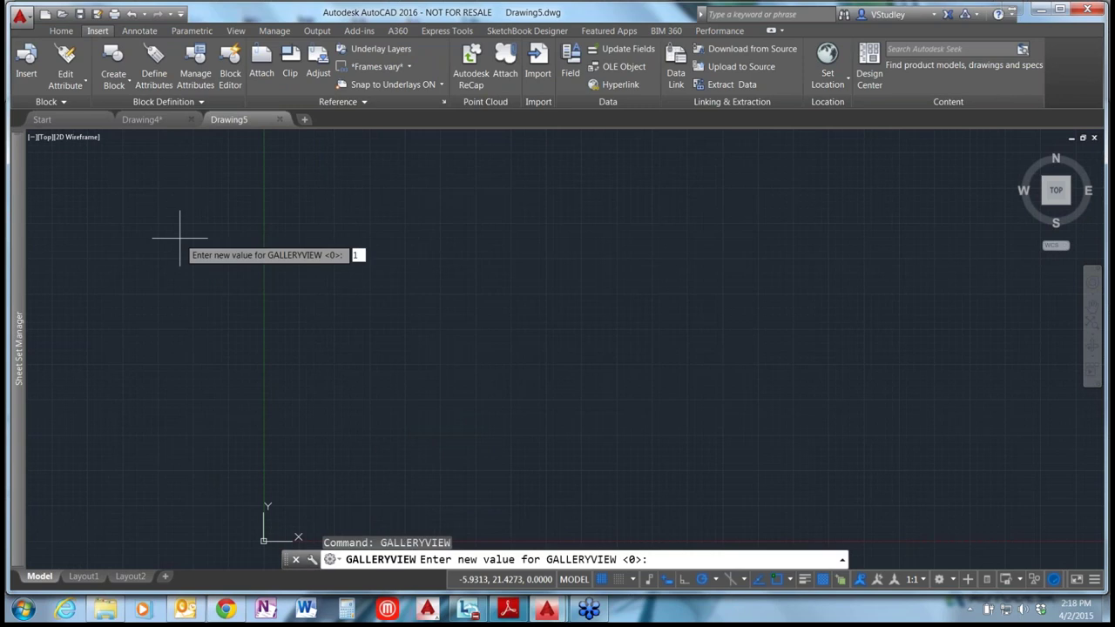
key("Return")
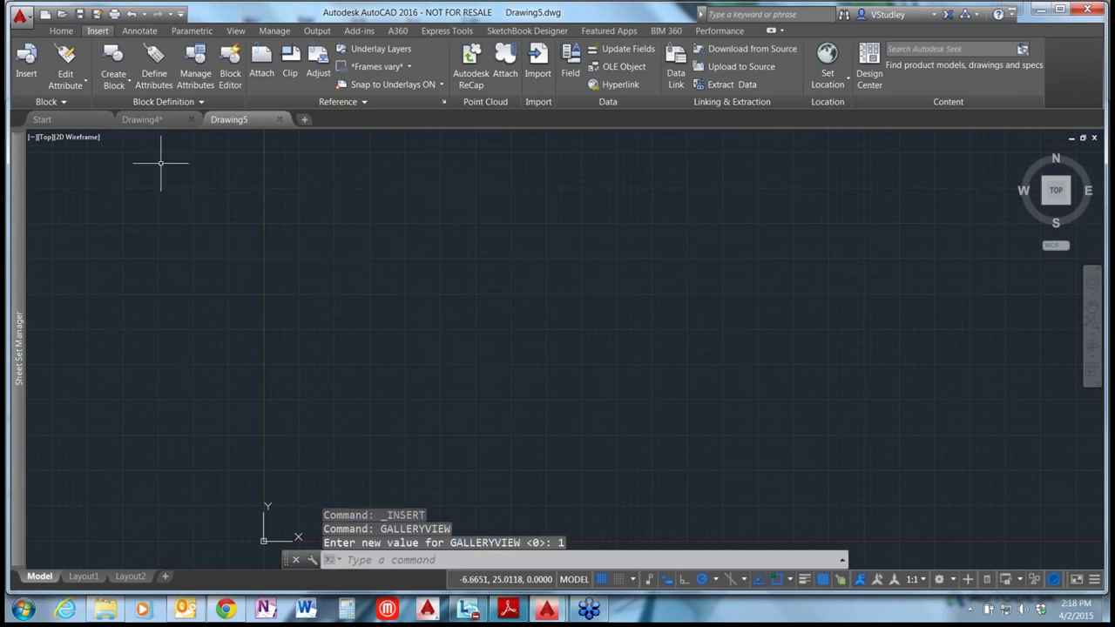
left_click(32, 67)
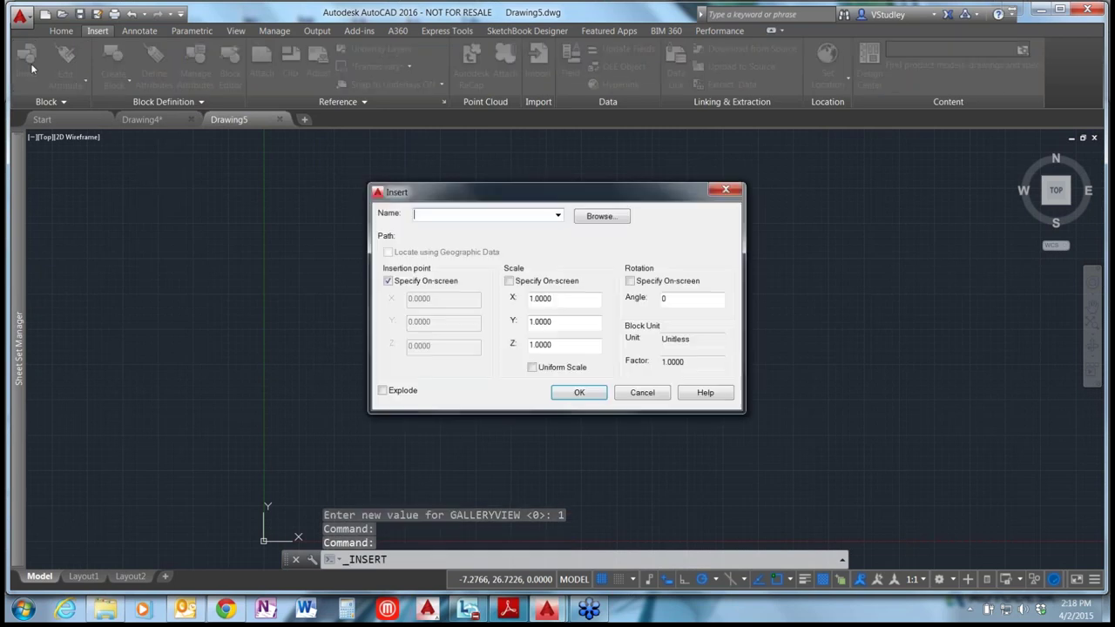
left_click(722, 191)
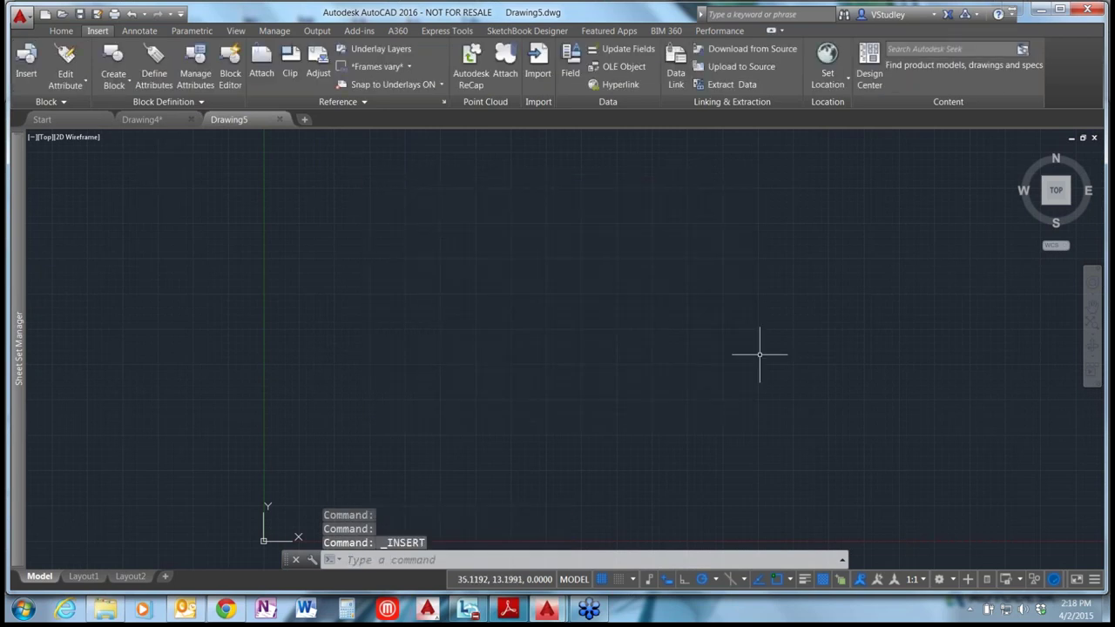
- Check the GALLERYVIEW value, keep it at 1, and retest block insertion without placing a block
type("GALLERYView")
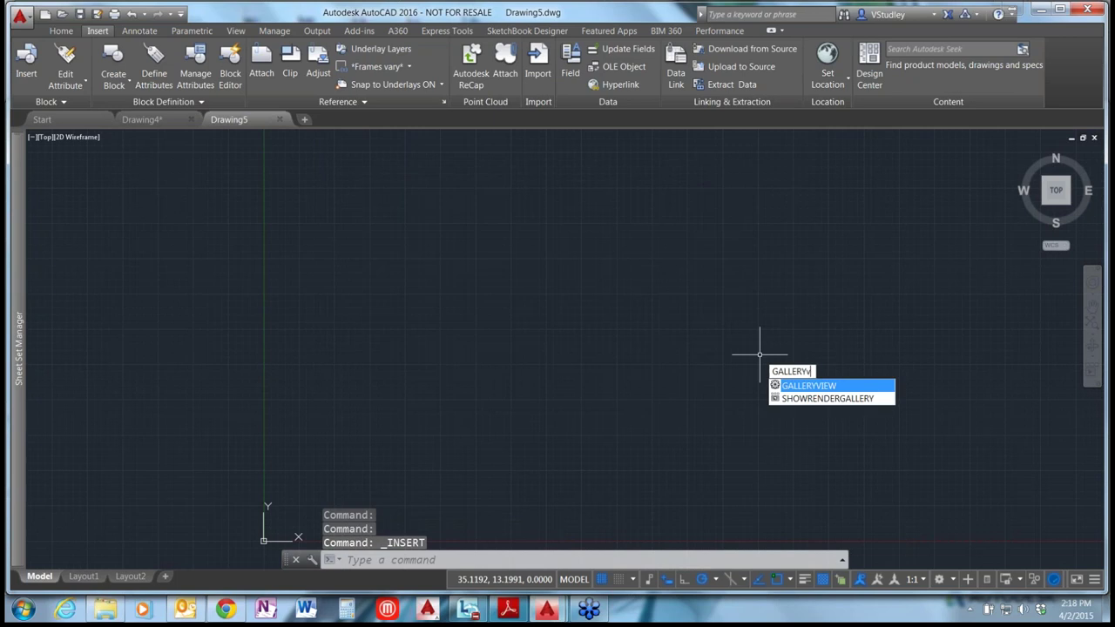
key("Return")
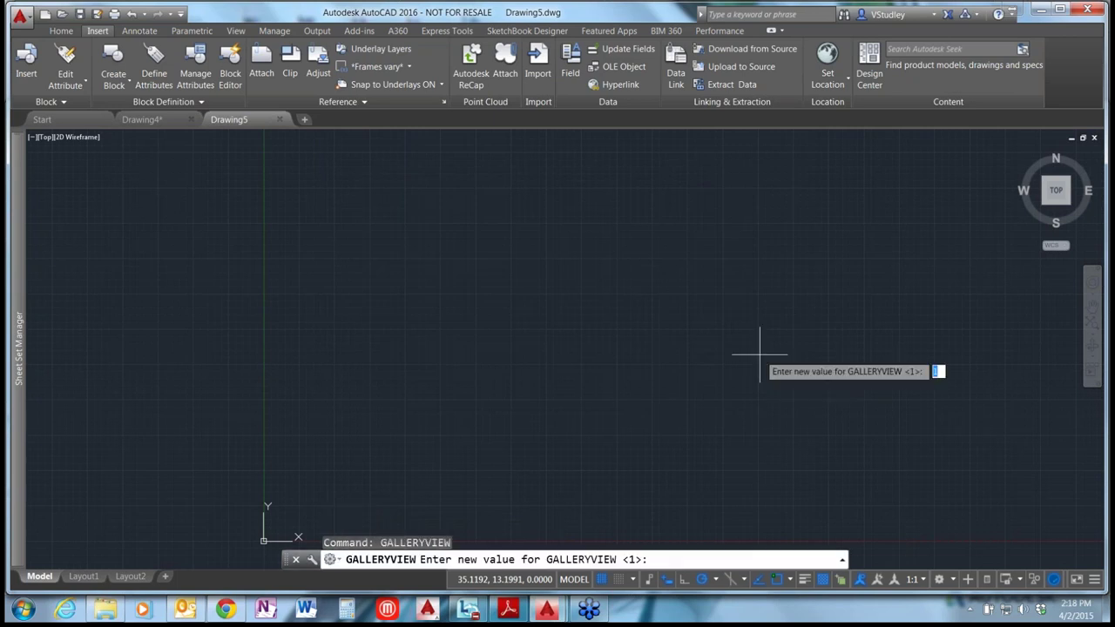
key("Return")
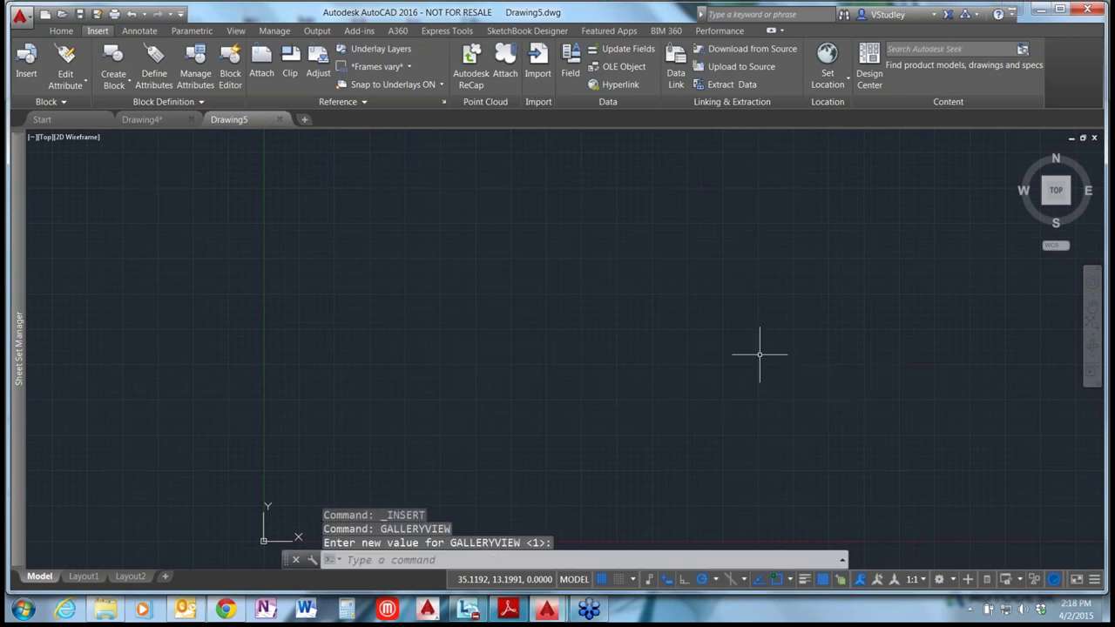
left_click(28, 75)
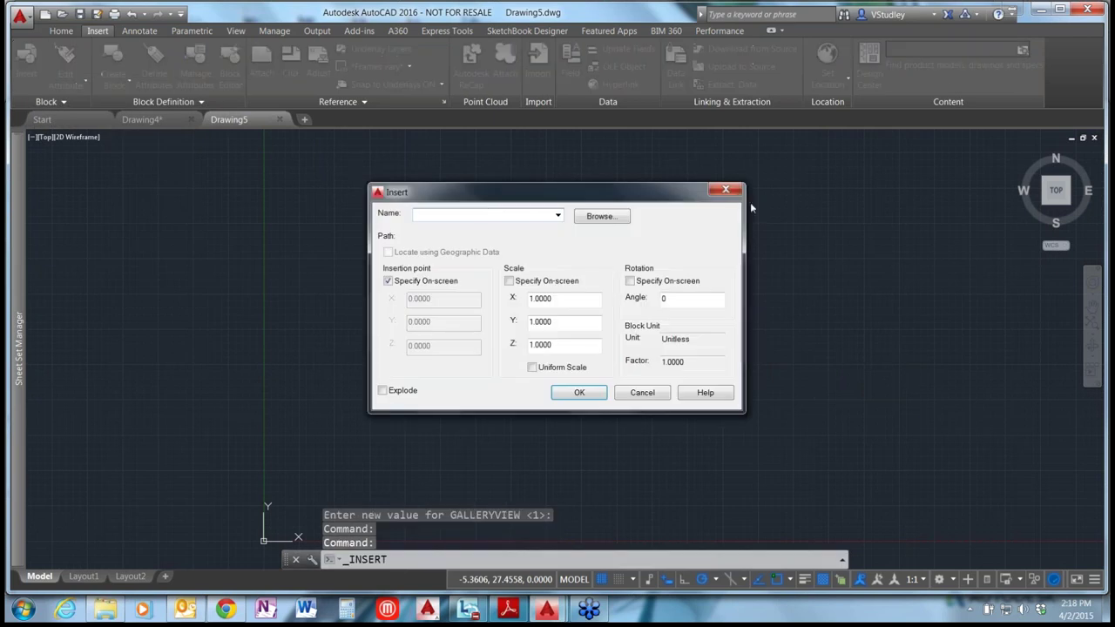
left_click(726, 190)
- Look at the additional Block tools and the Block Definition dialog, closing it without defining a block
left_click(66, 102)
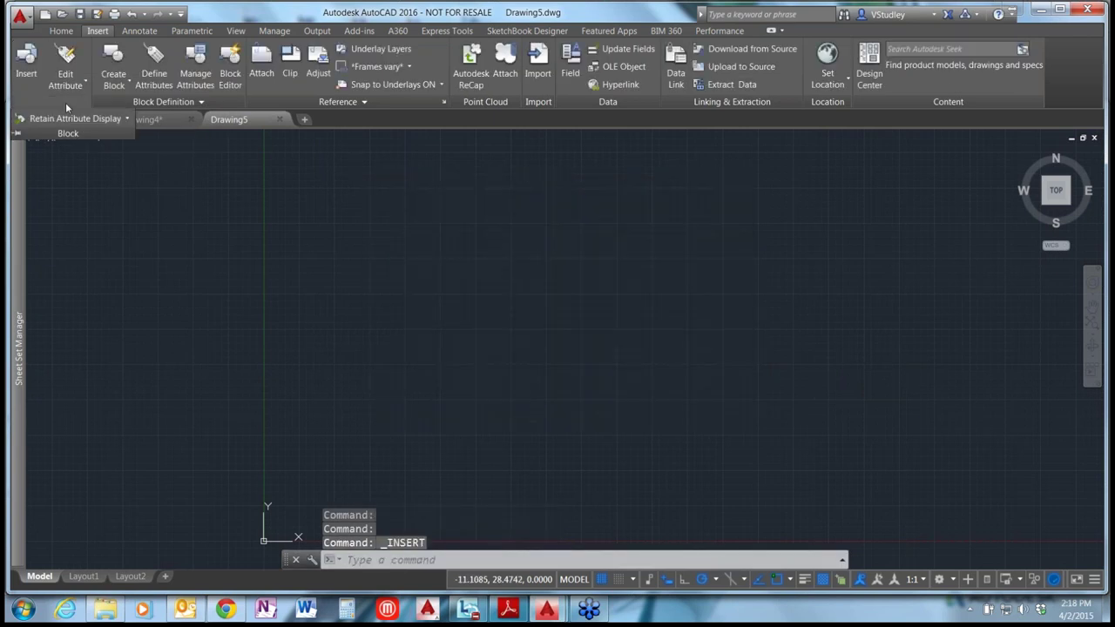
left_click(266, 183)
key("Escape")
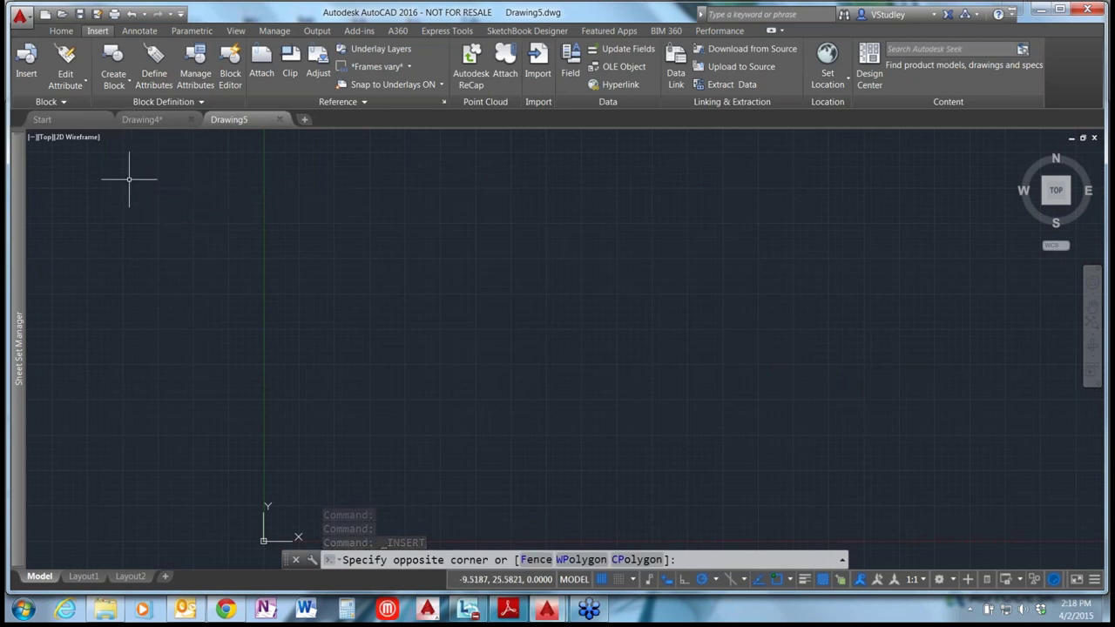
left_click(116, 85)
left_click(117, 61)
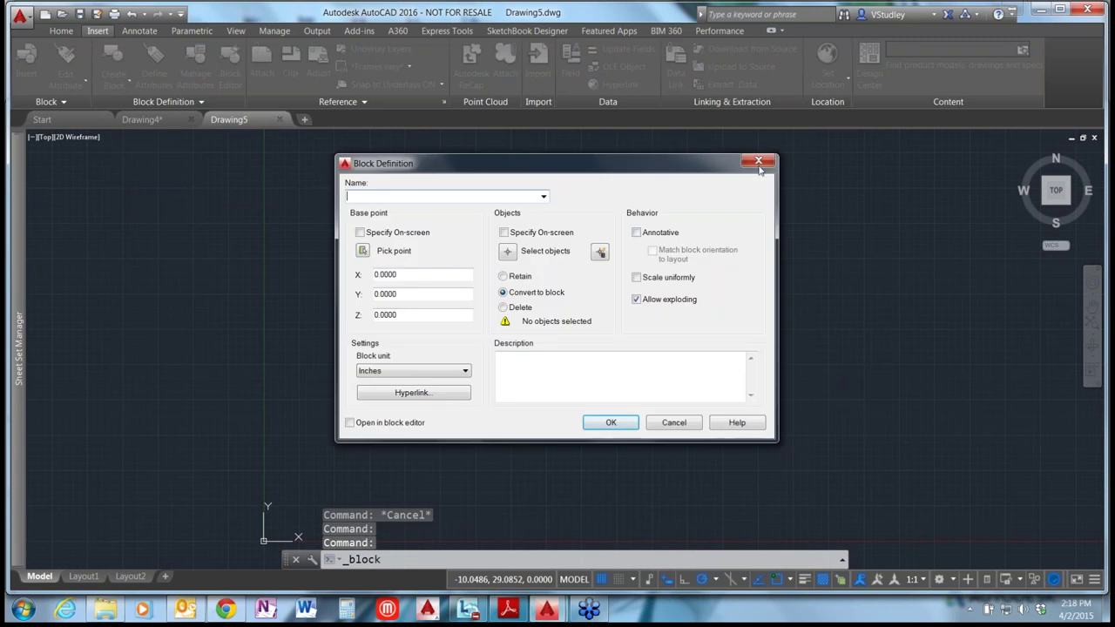
left_click(757, 162)
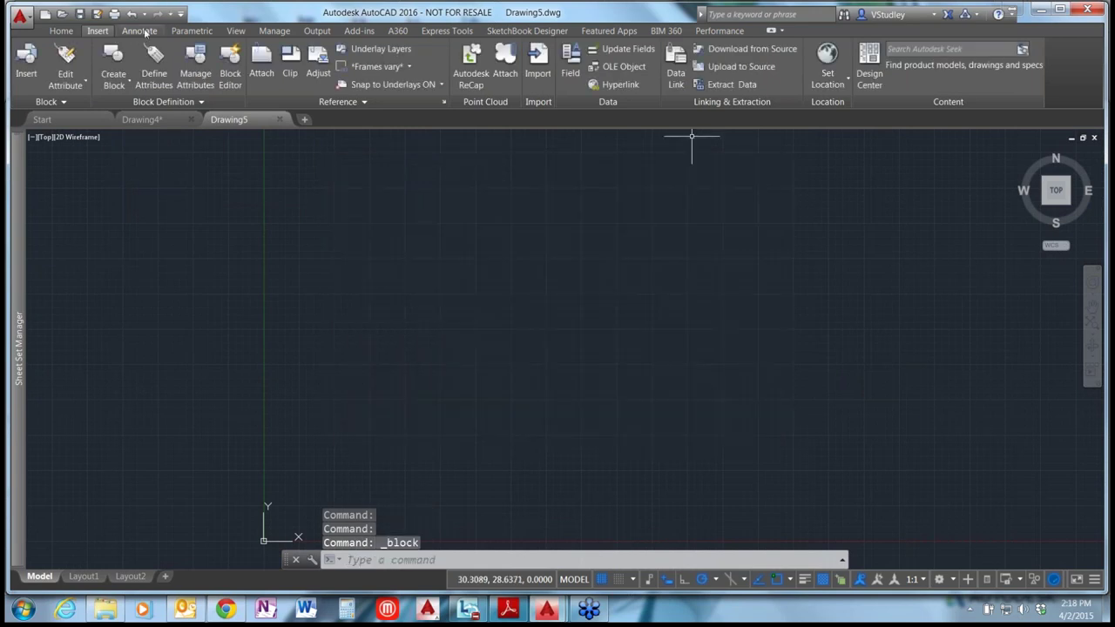
- View the dimension style gallery previews and choose the Standard style
left_click(139, 31)
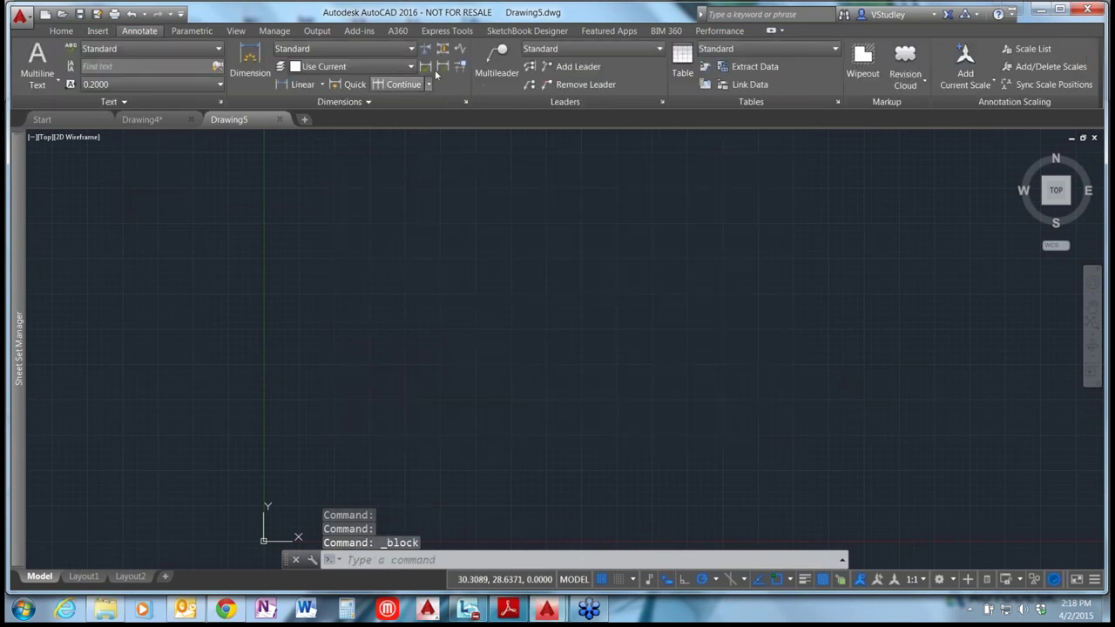
left_click(393, 51)
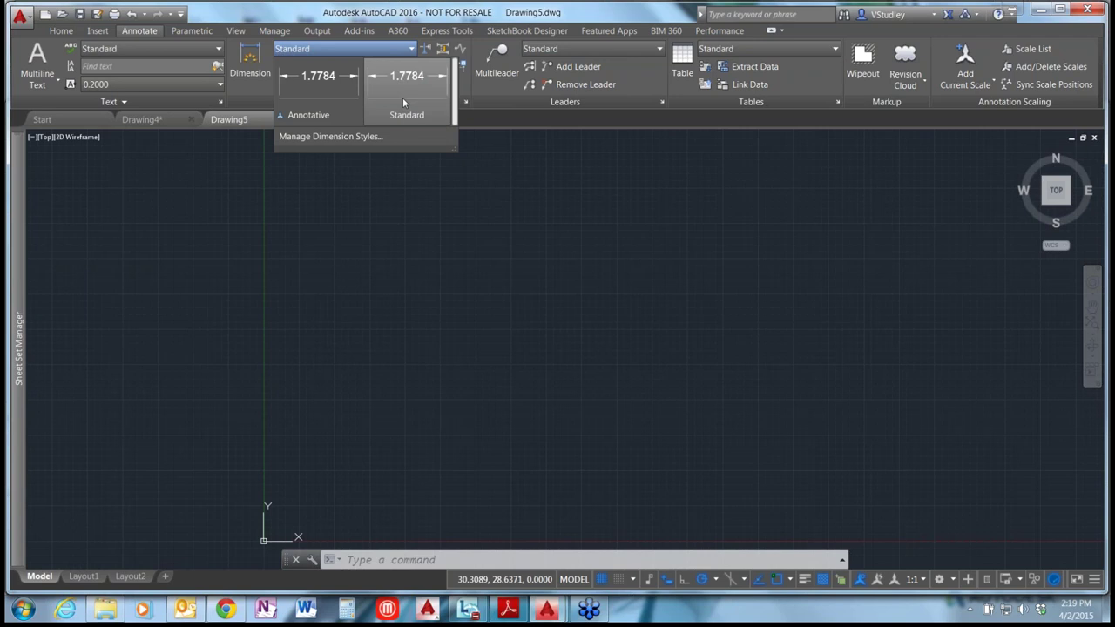
left_click(403, 97)
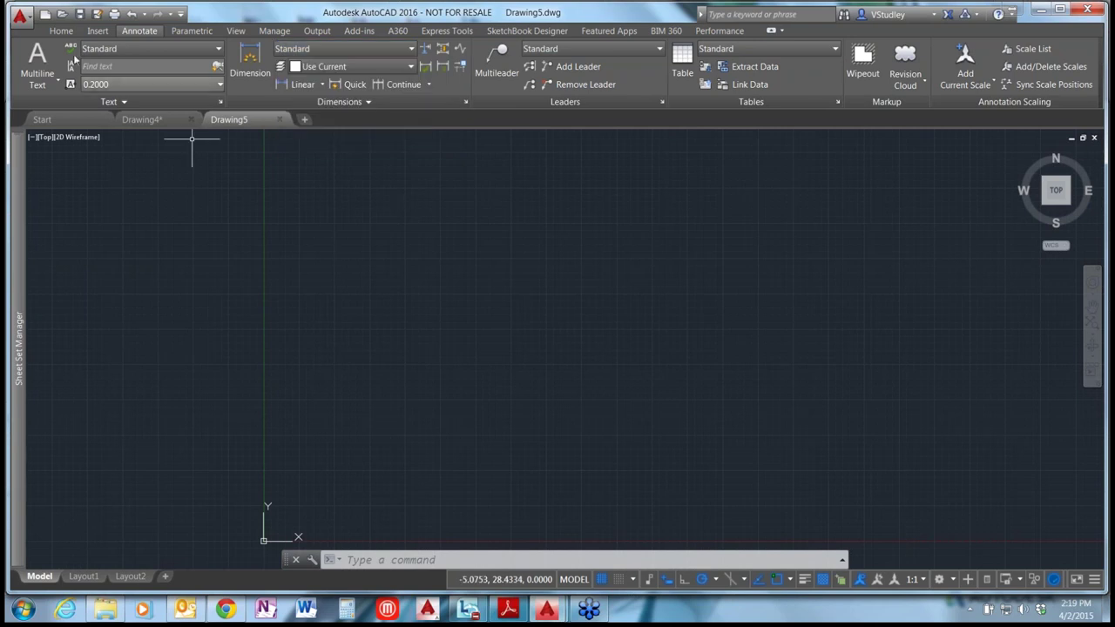
- Start block insertion again in the current drawing and dismiss the Insert dialog
left_click(97, 31)
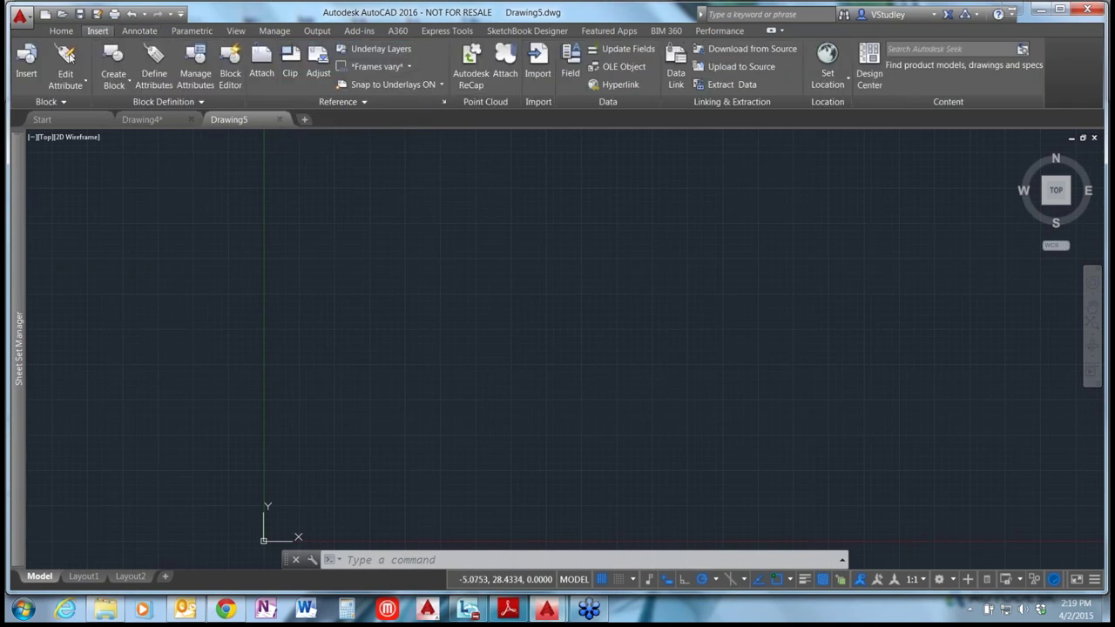
left_click(30, 70)
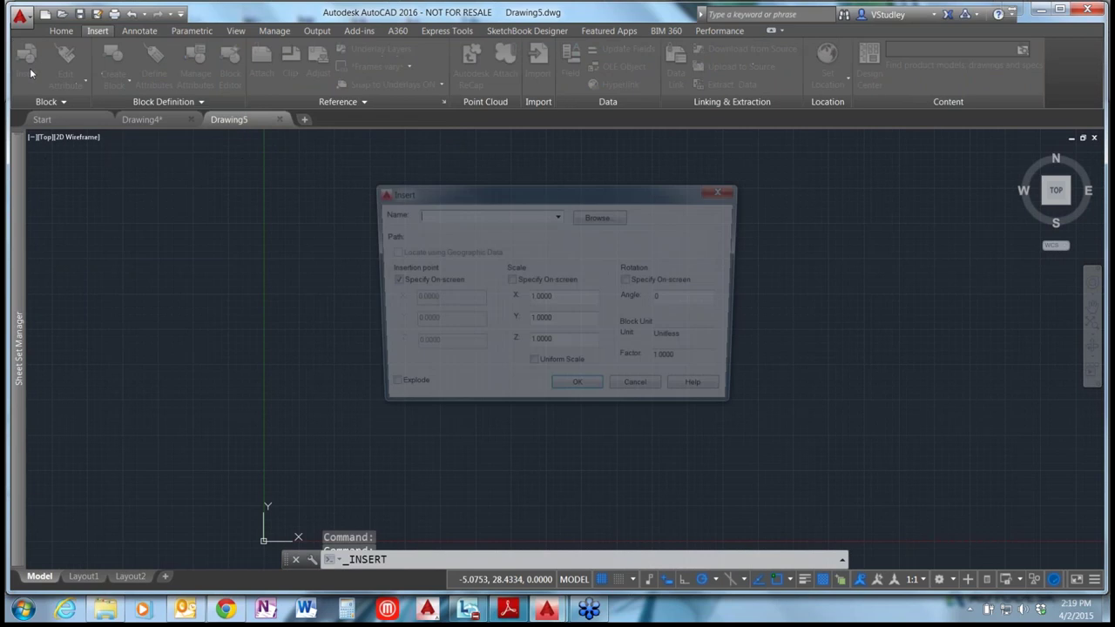
left_click(722, 191)
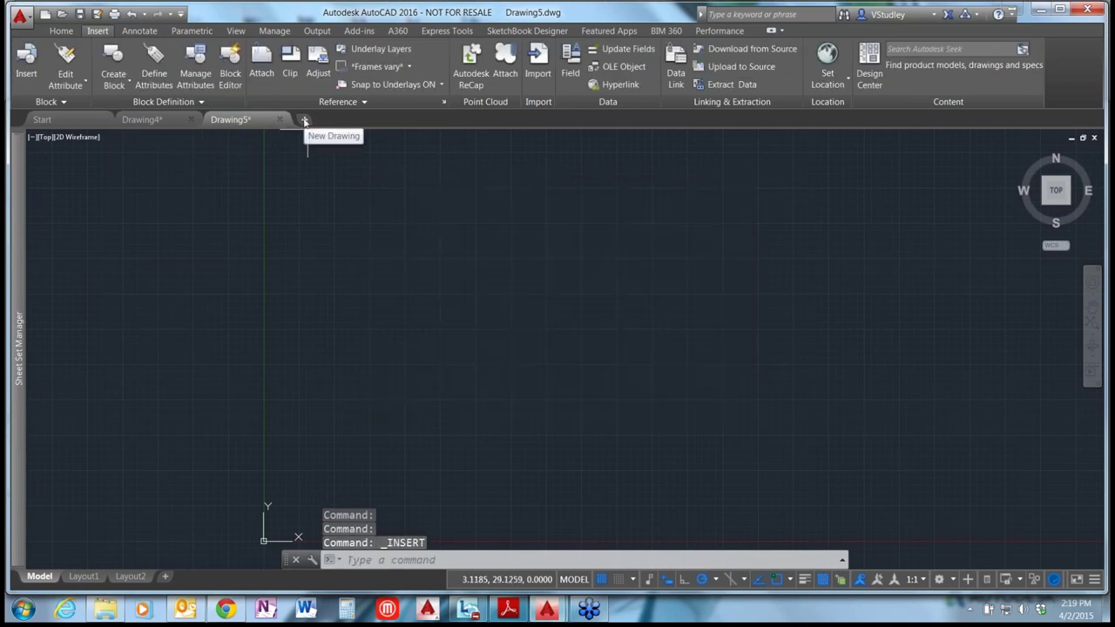
- Create a new drawing and test block insertion there, closing the Insert dialog and cancelling the GALLERYVIEW entry
left_click(304, 119)
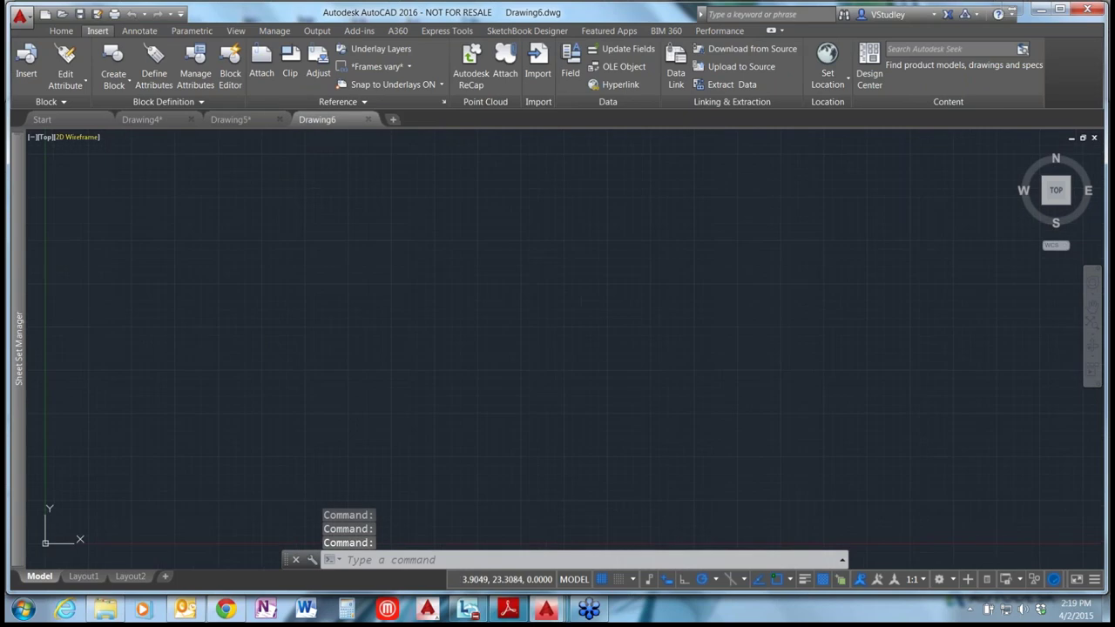
left_click(27, 65)
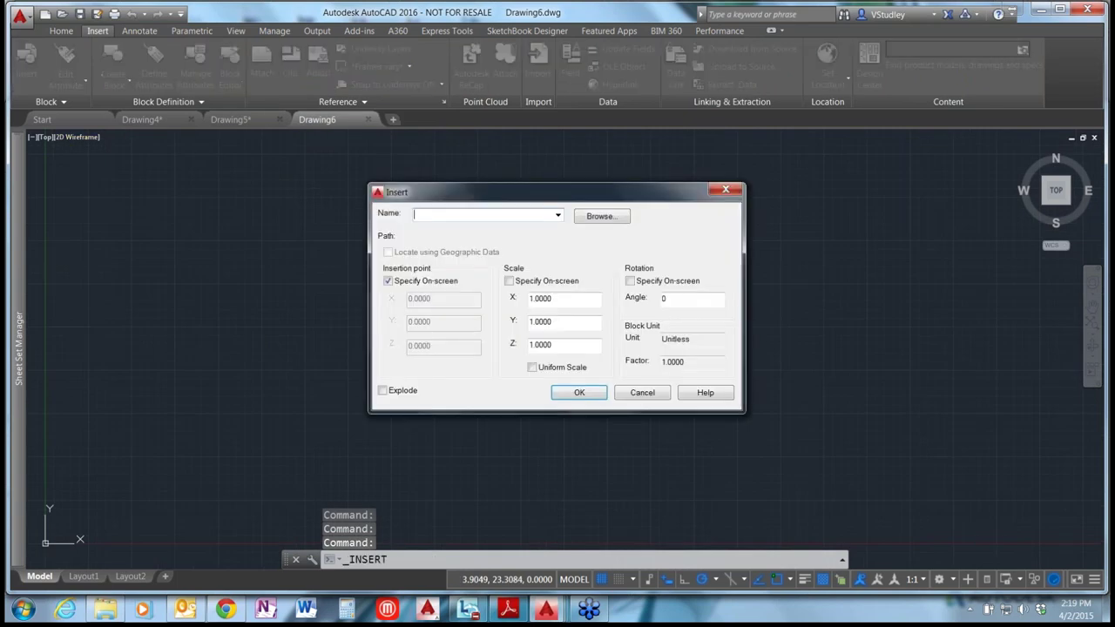
left_click(726, 192)
type("ga")
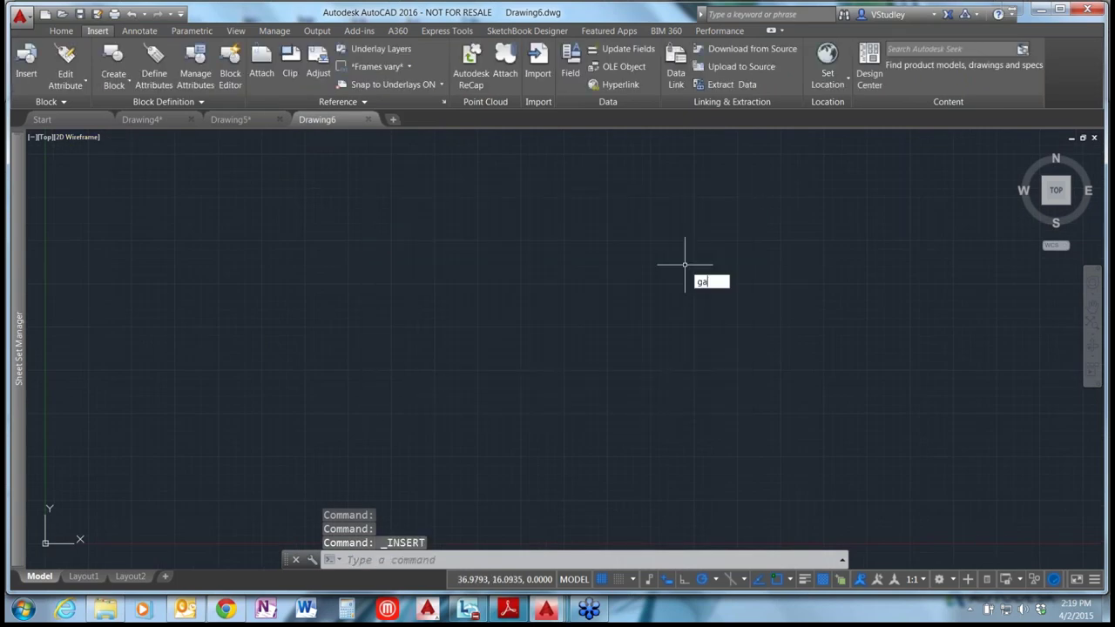
type("llery")
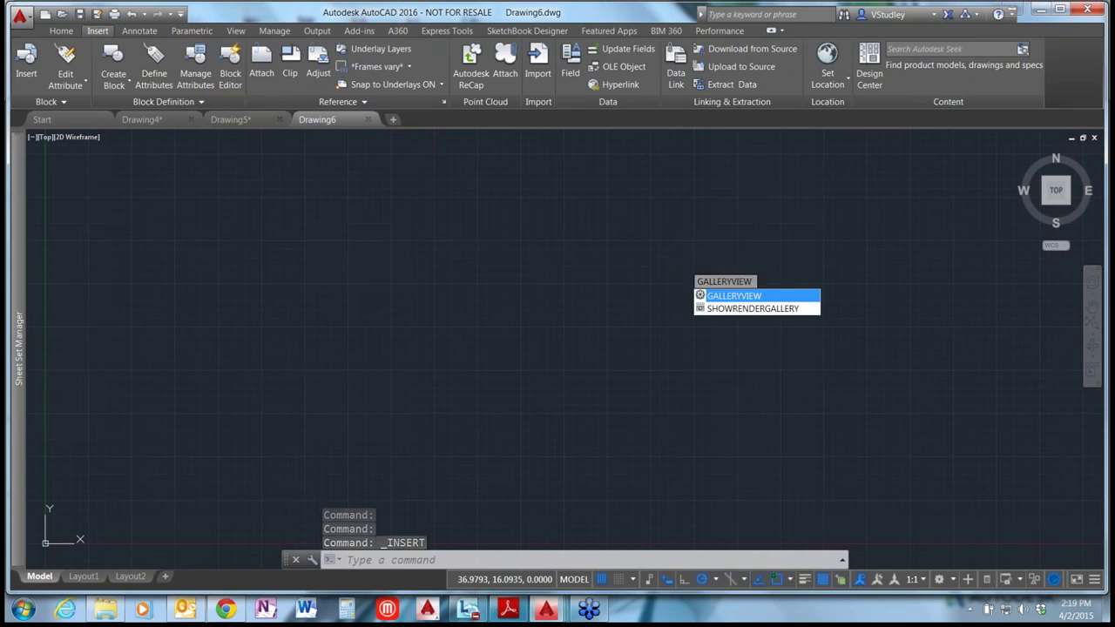
key("Escape")
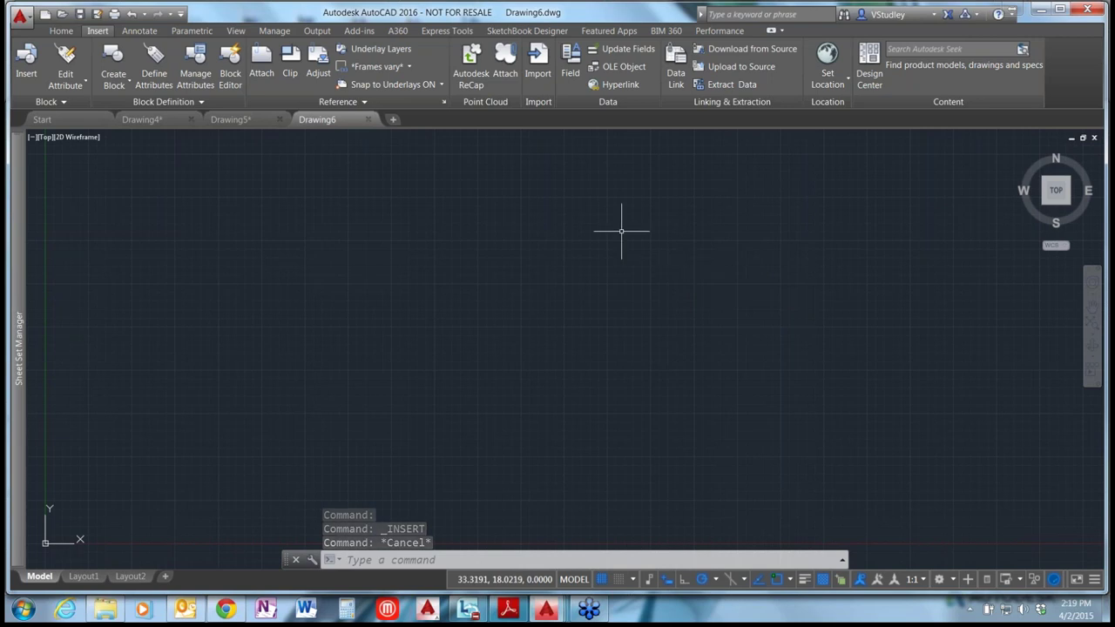
- Examine the dimension style gallery in the new drawing, try enlarging it, and keep the Standard style
left_click(139, 30)
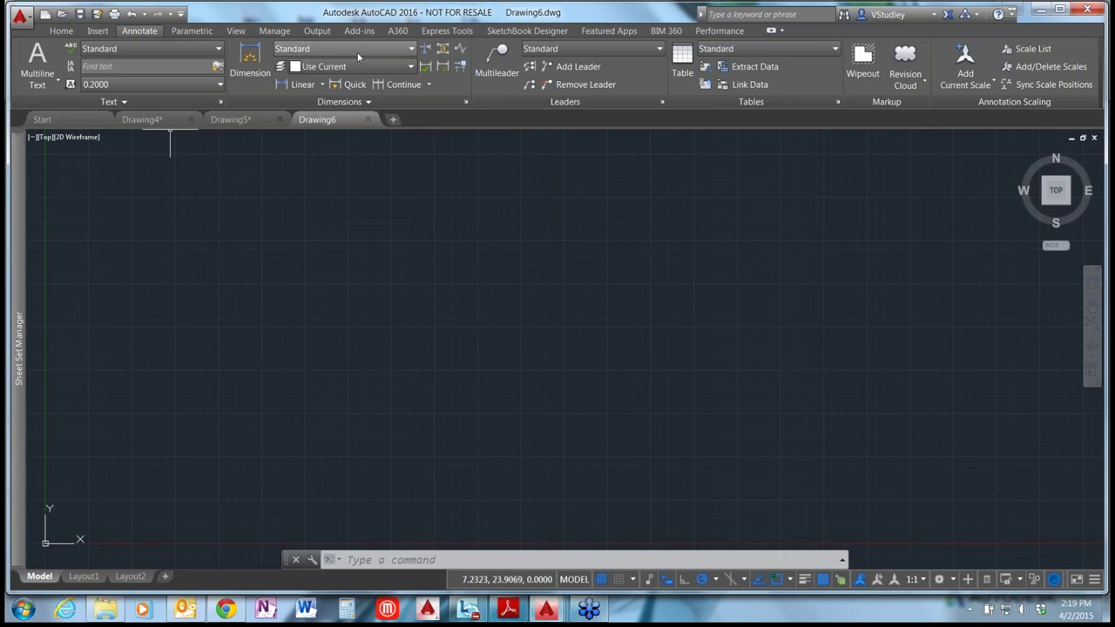
left_click(410, 50)
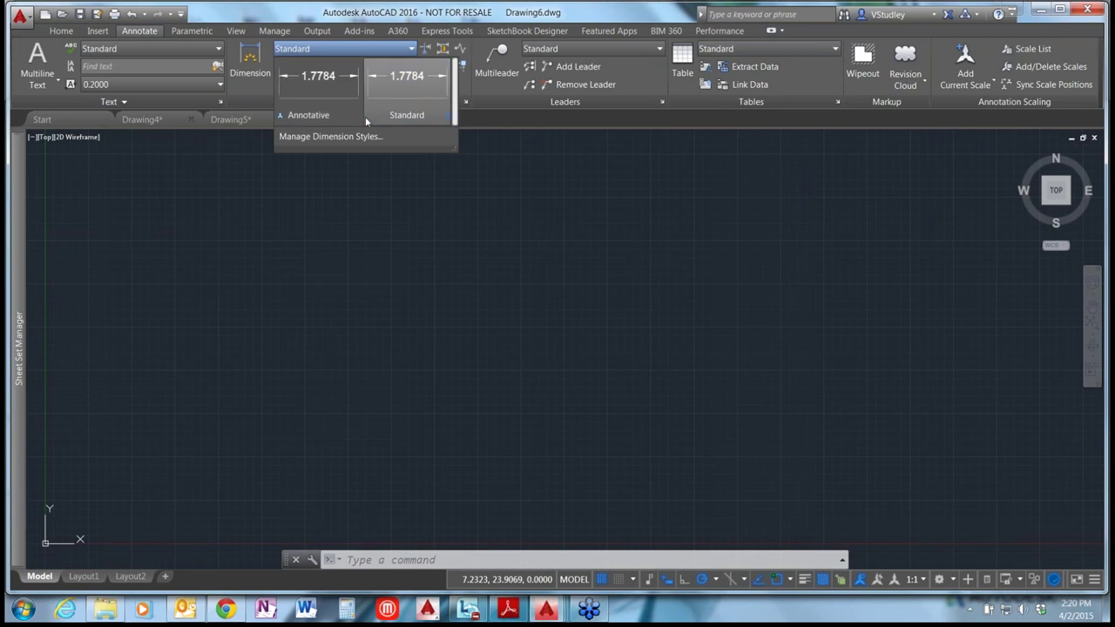
left_click_drag(446, 148, 473, 246)
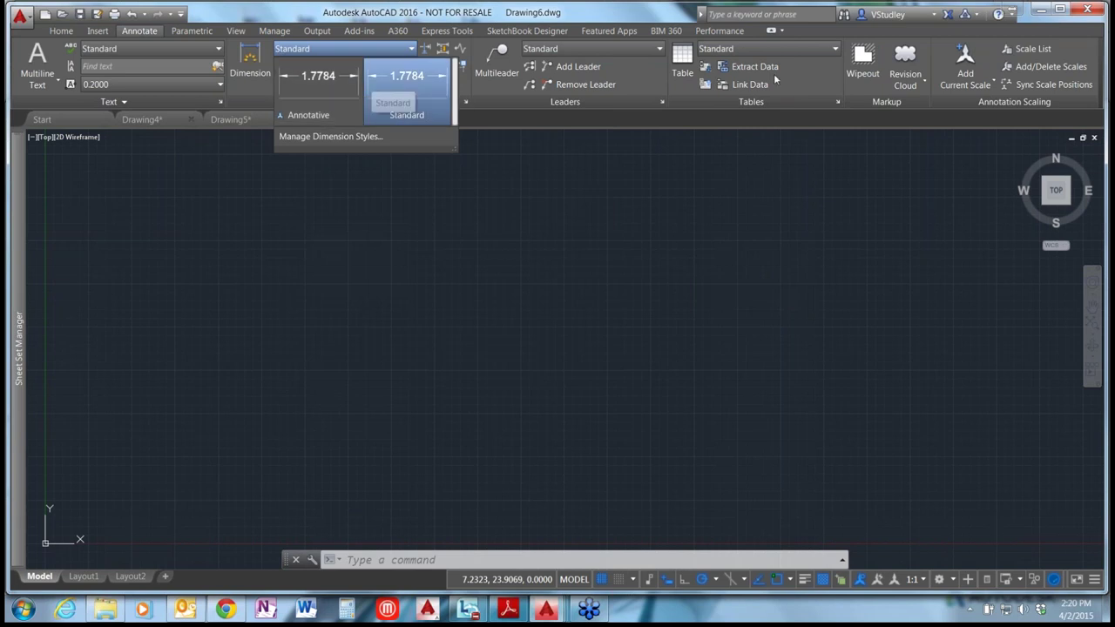
left_click(405, 86)
- Examine the multileader style and table style galleries, closing them without changing either style
left_click(659, 50)
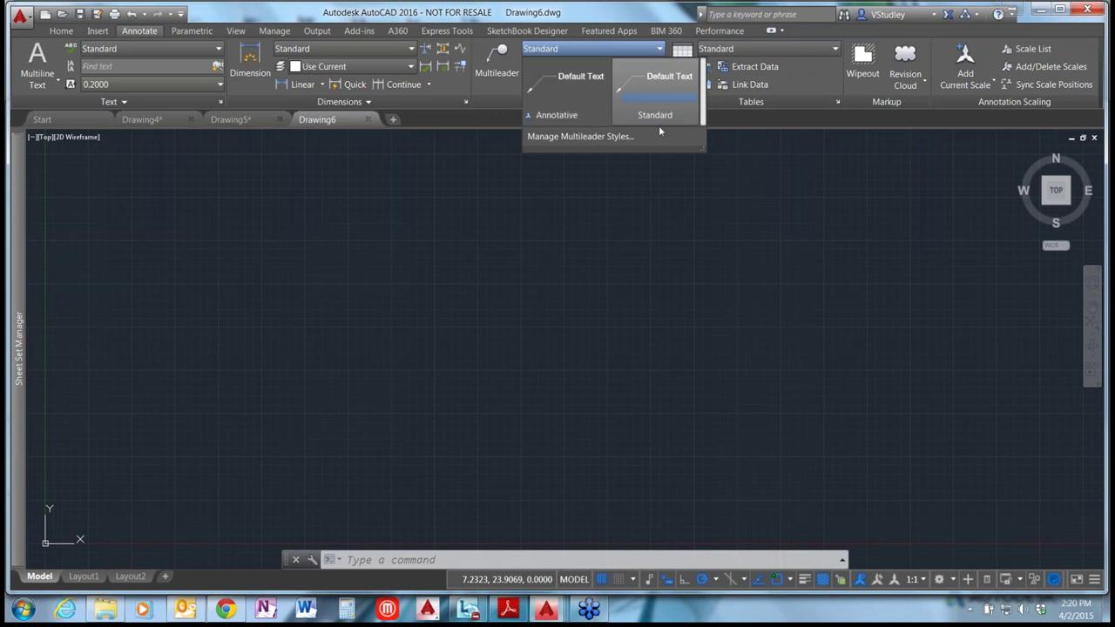
left_click(823, 49)
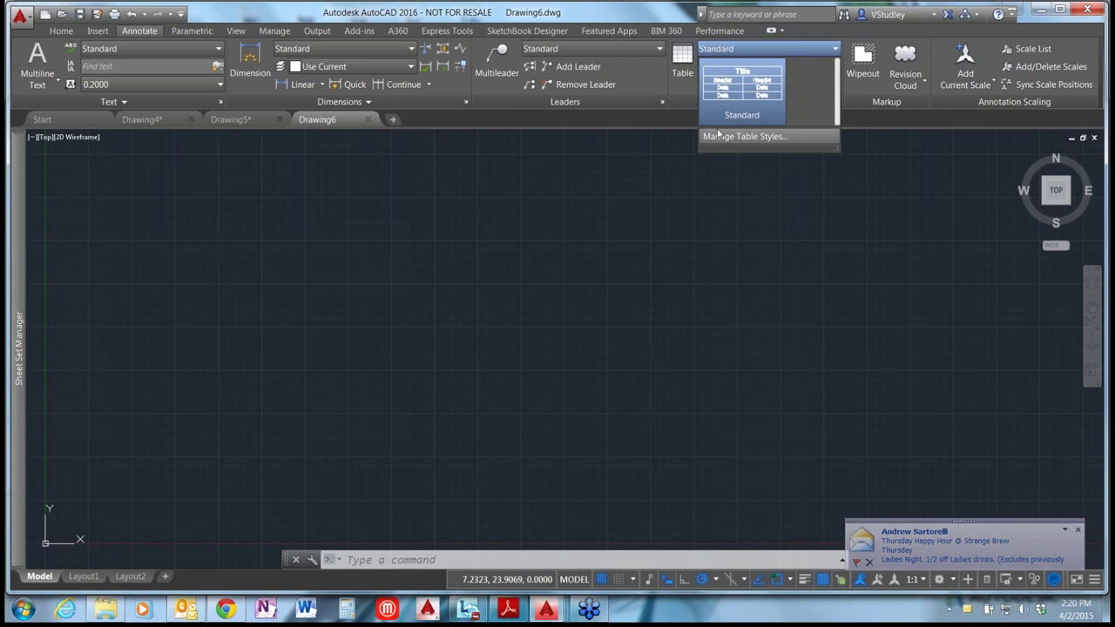
left_click(719, 163)
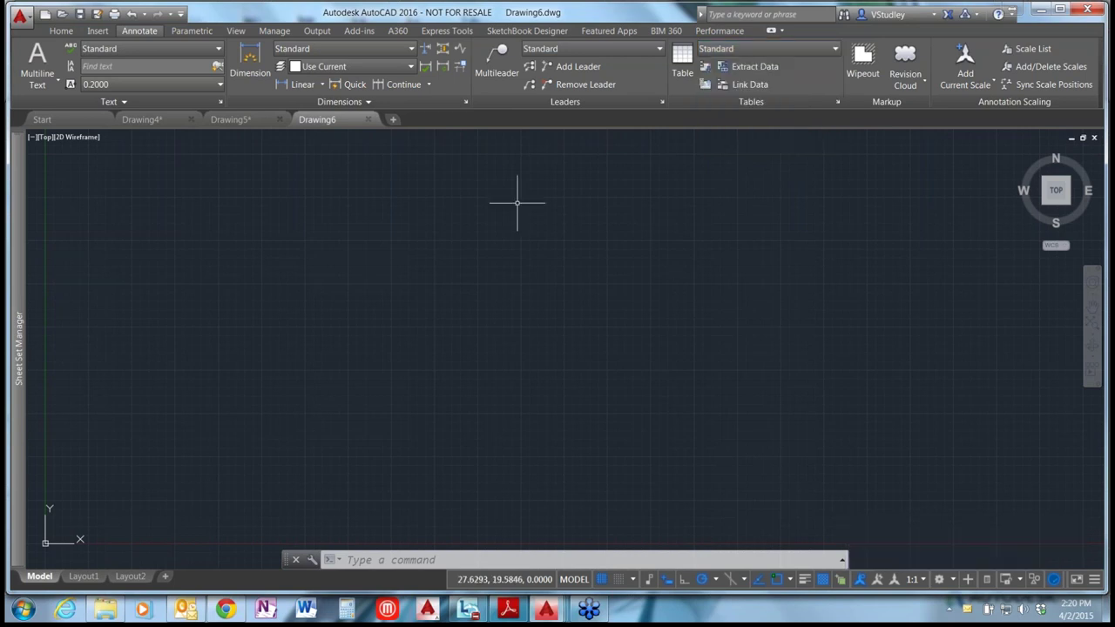
key("Escape")
key("Escape")
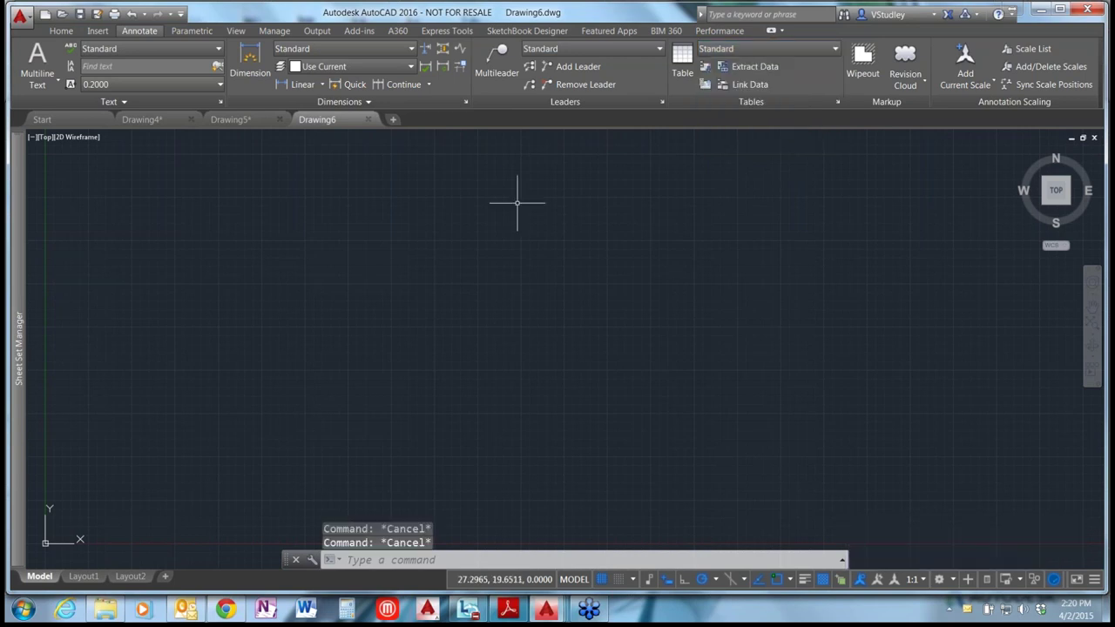
- Set the GALLERYVIEW system variable to 0 and check how the multileader styles are listed
type("GALLERYview")
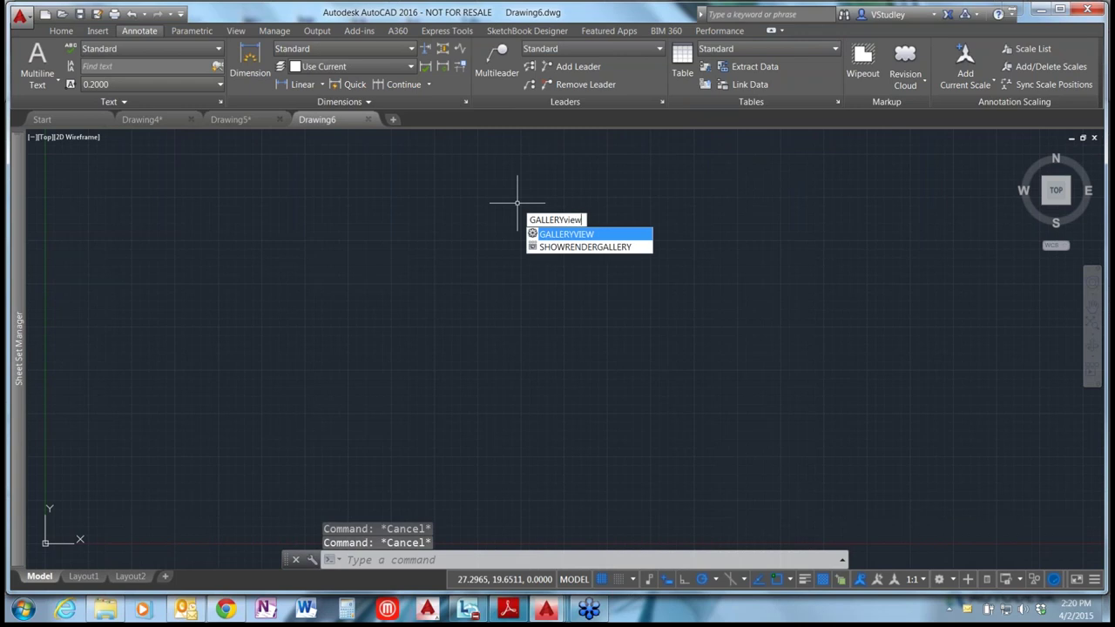
key("Return")
type("0")
key("Return")
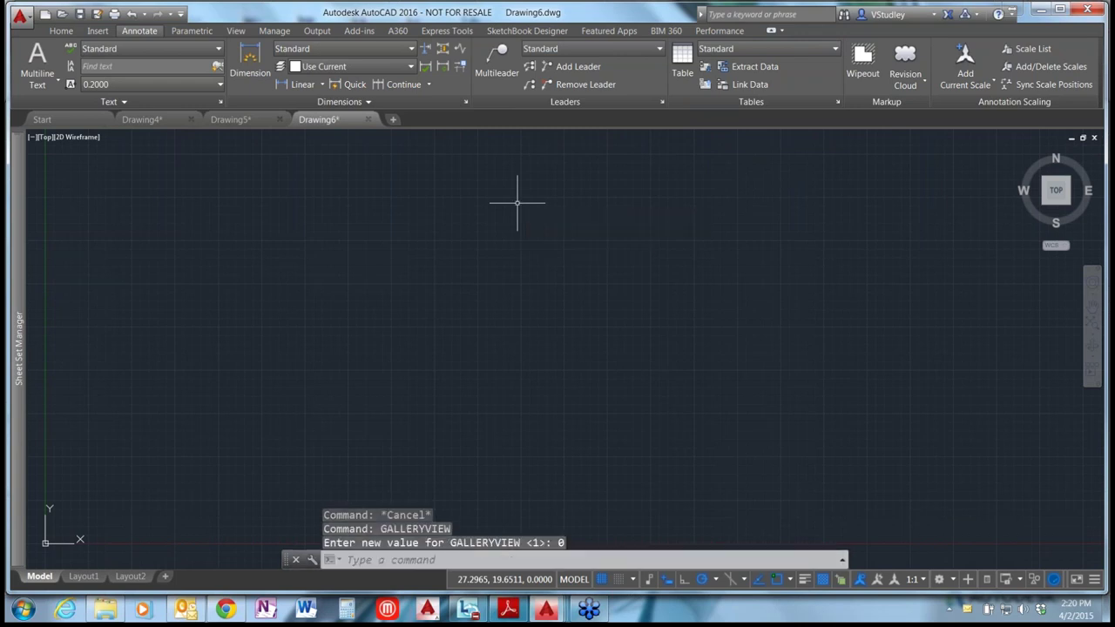
left_click(642, 51)
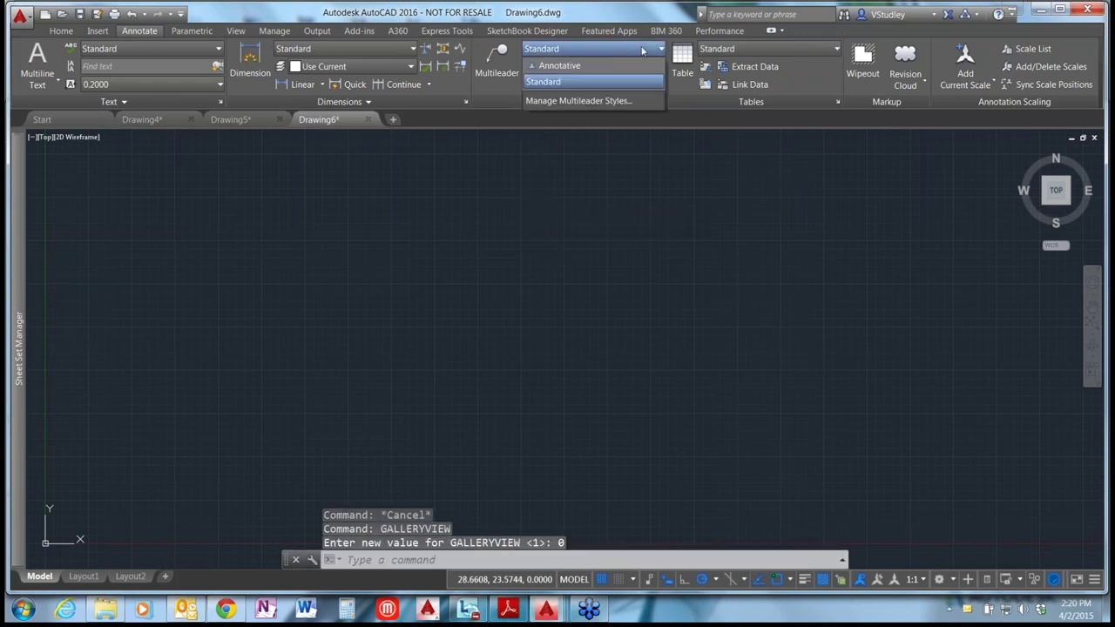
left_click(642, 51)
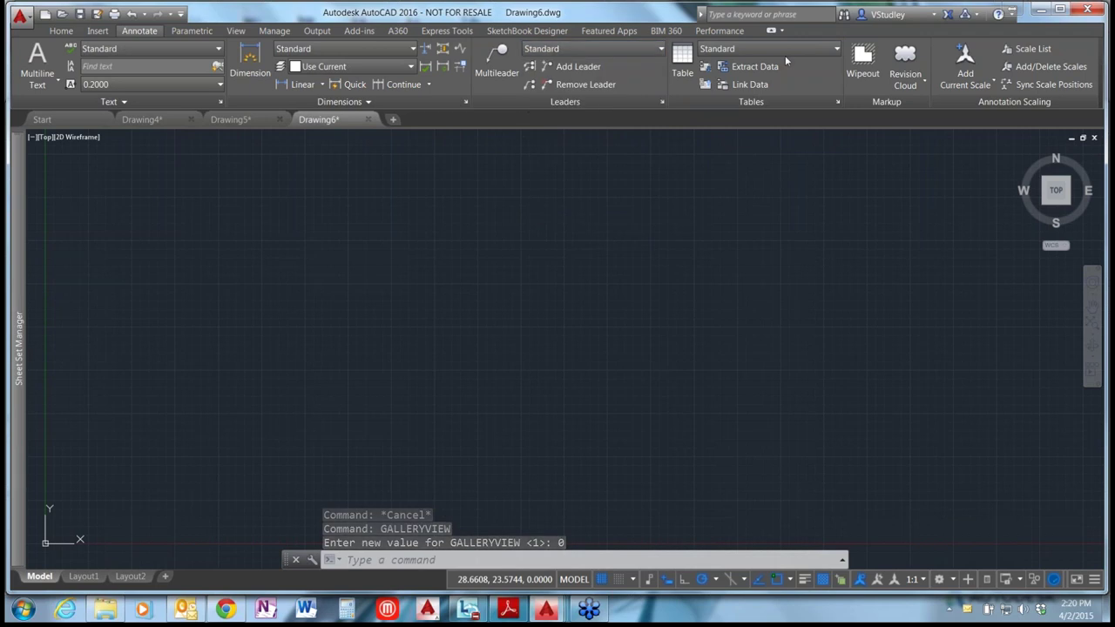
- Check how the table styles are listed, closing the list without changing the style
left_click(818, 50)
left_click(740, 64)
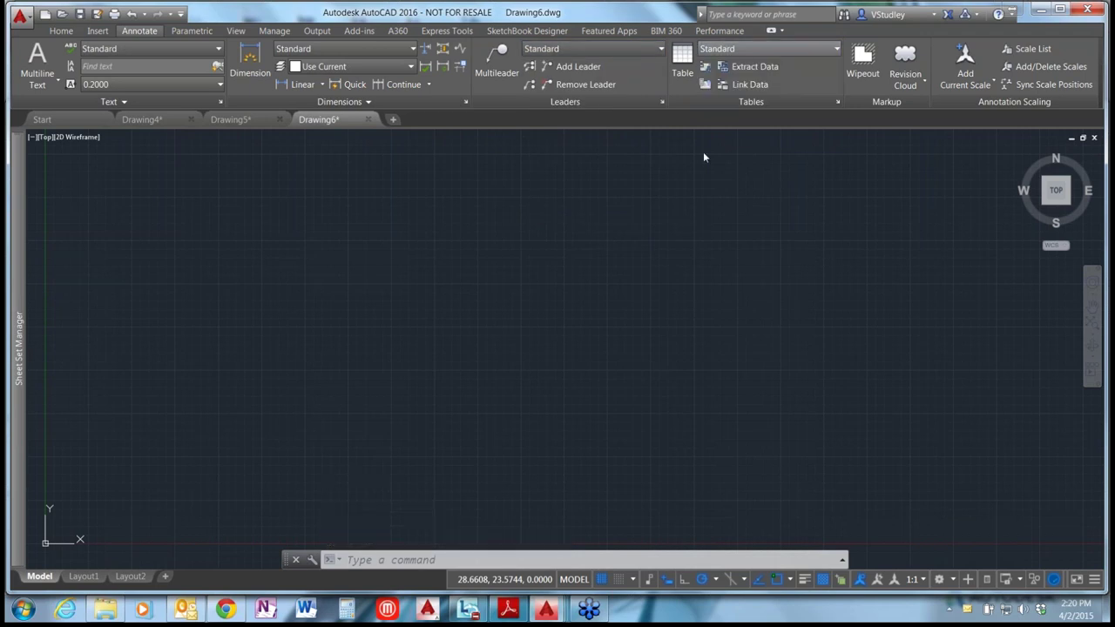
left_click(612, 214)
left_click(540, 178)
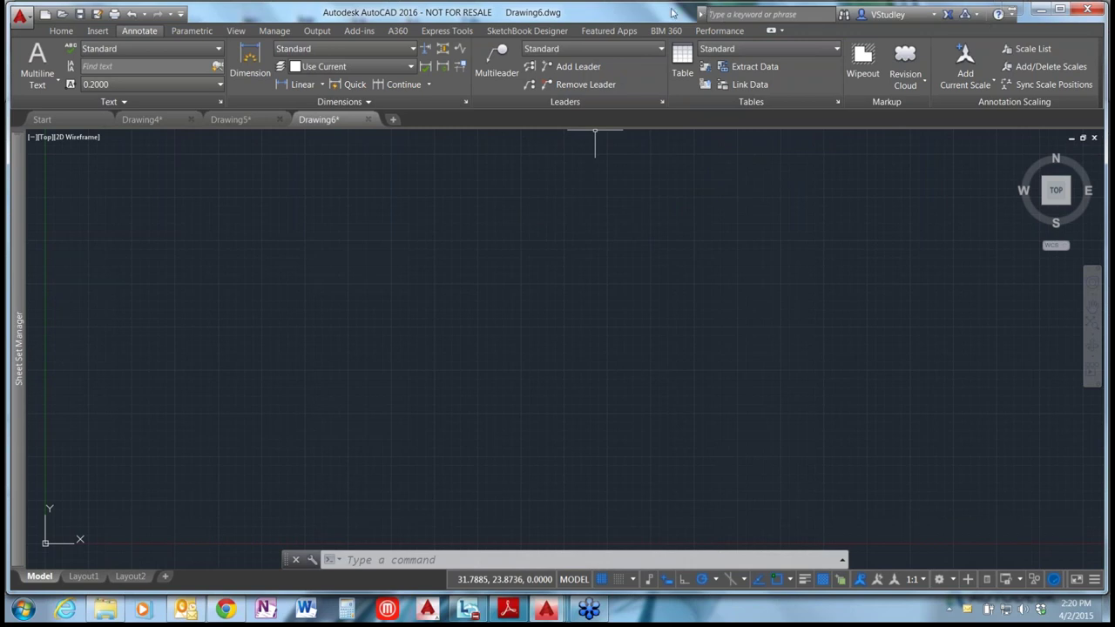
- Open the help home page and view the signed-in account's options, closing them without choosing any
left_click(998, 15)
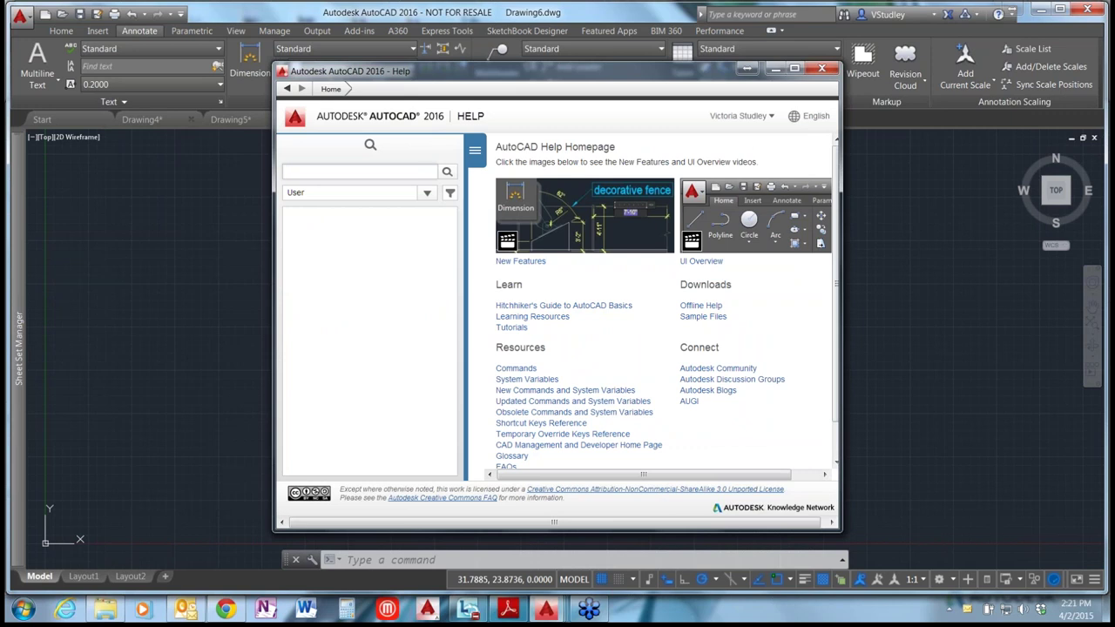
left_click(771, 118)
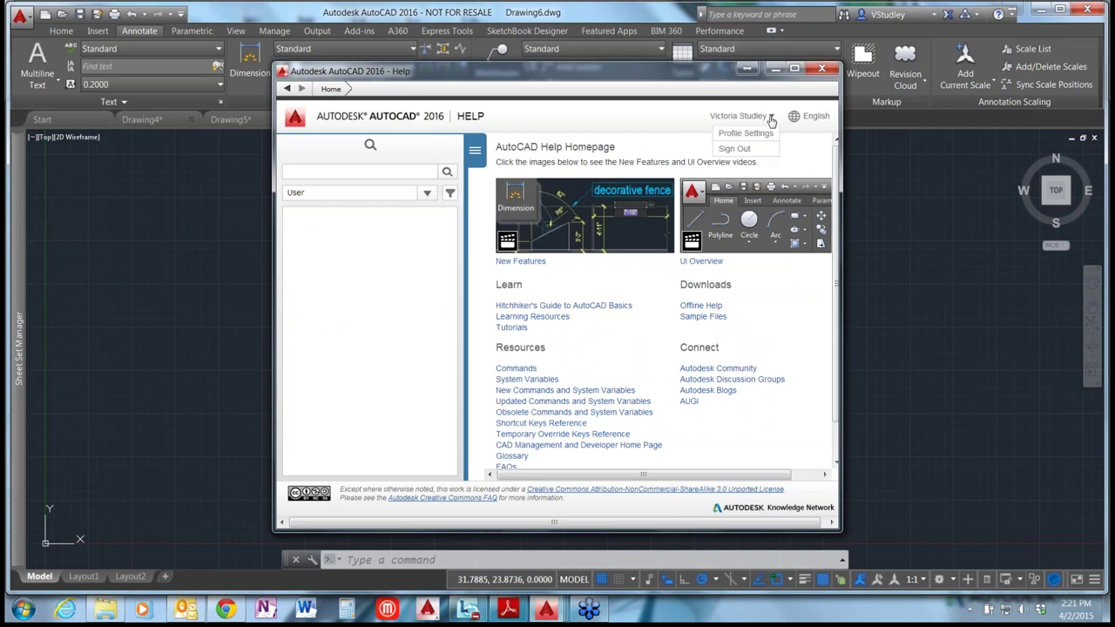
left_click(772, 119)
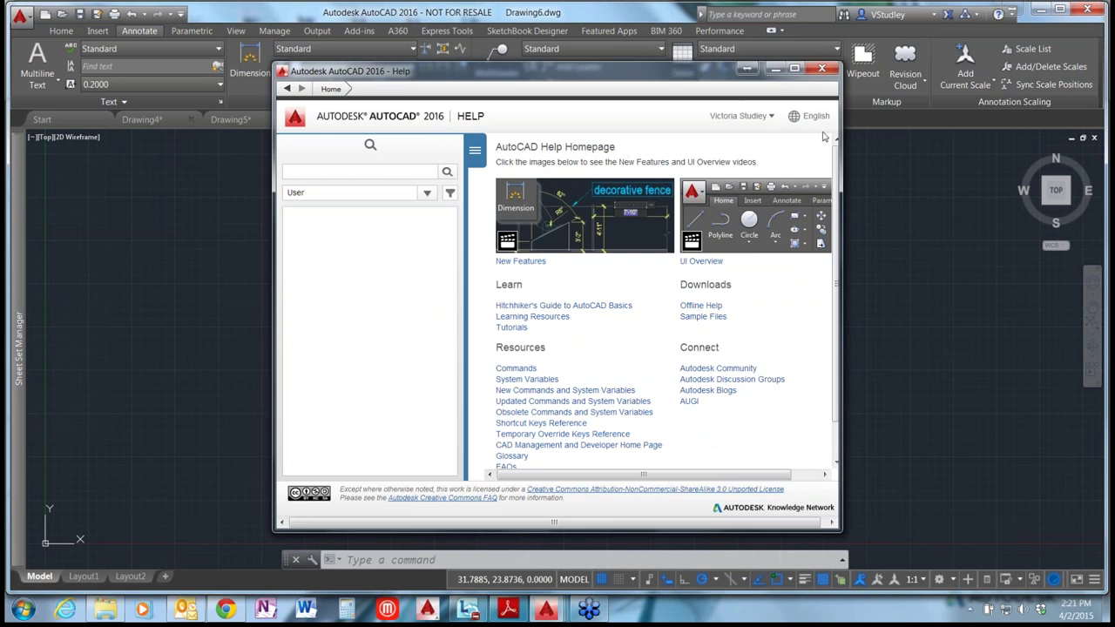
left_click(768, 115)
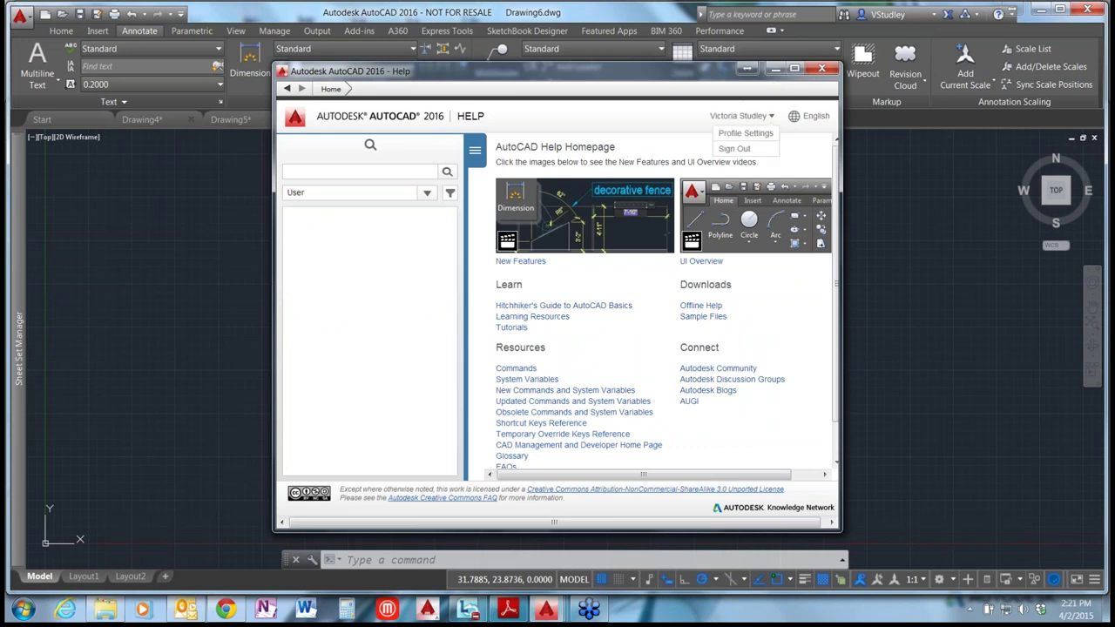
left_click(725, 117)
- Open the Temporary Override Keys Reference help article and mark it as liked
left_click(420, 172)
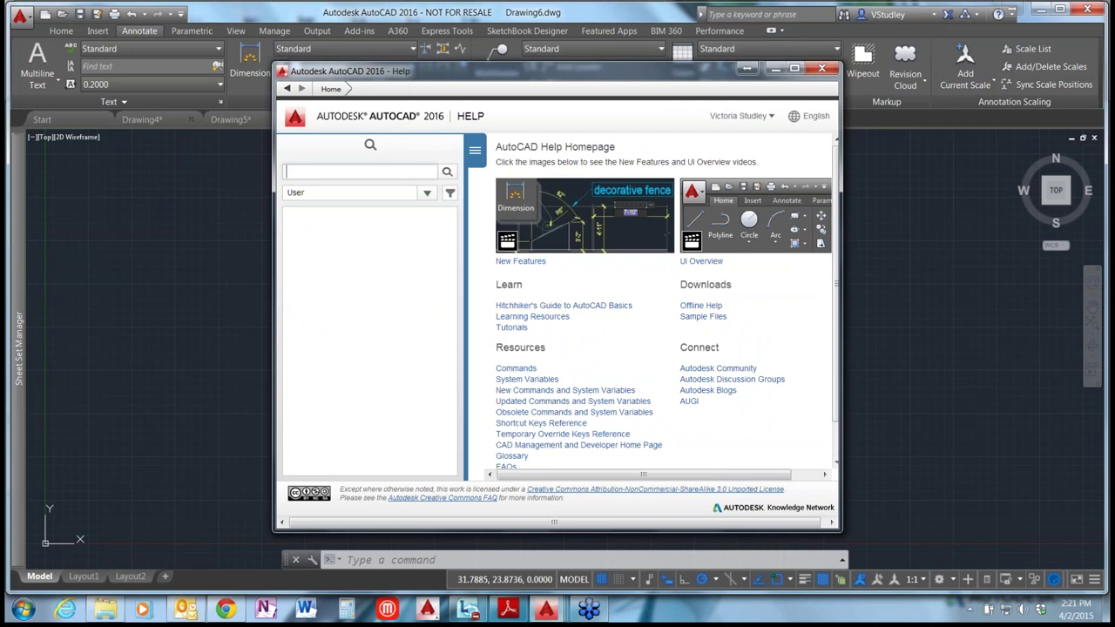
left_click(544, 433)
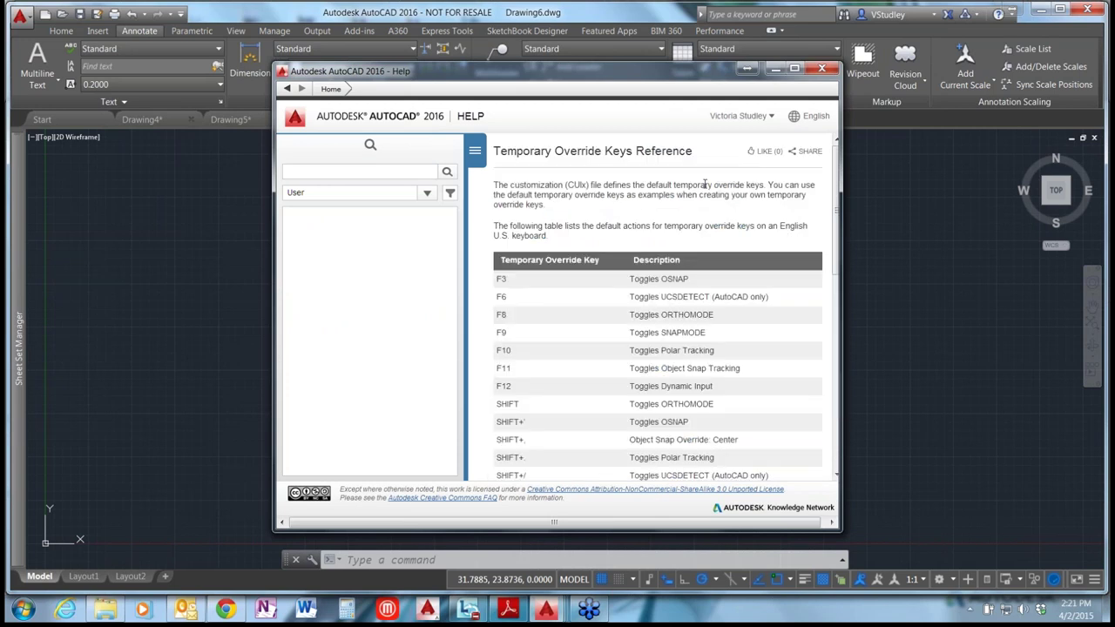
left_click(751, 153)
- Search the help for "purge", locate the Purge tool in the interface from the PURGE (Command) article, and close the help
left_click(331, 172)
type("purge")
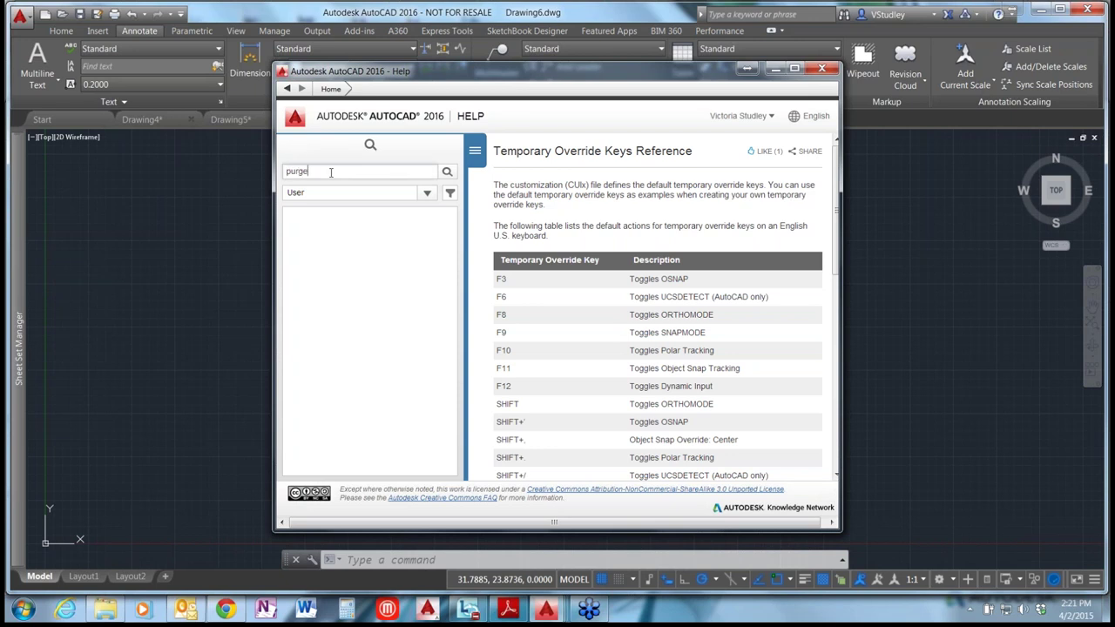
key("Return")
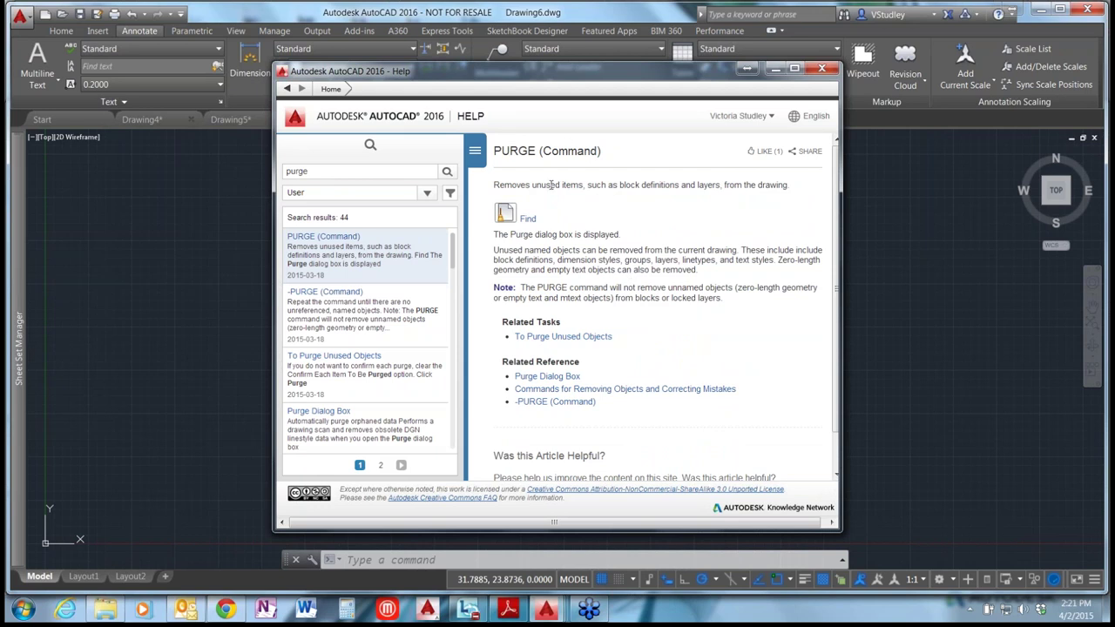
left_click(506, 213)
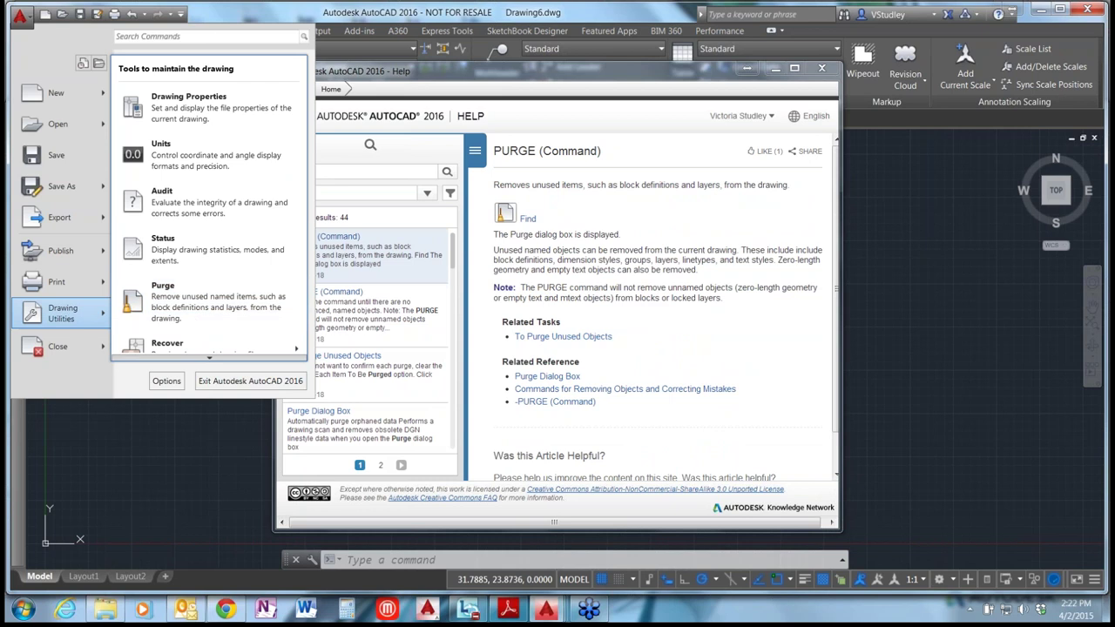
left_click(599, 253)
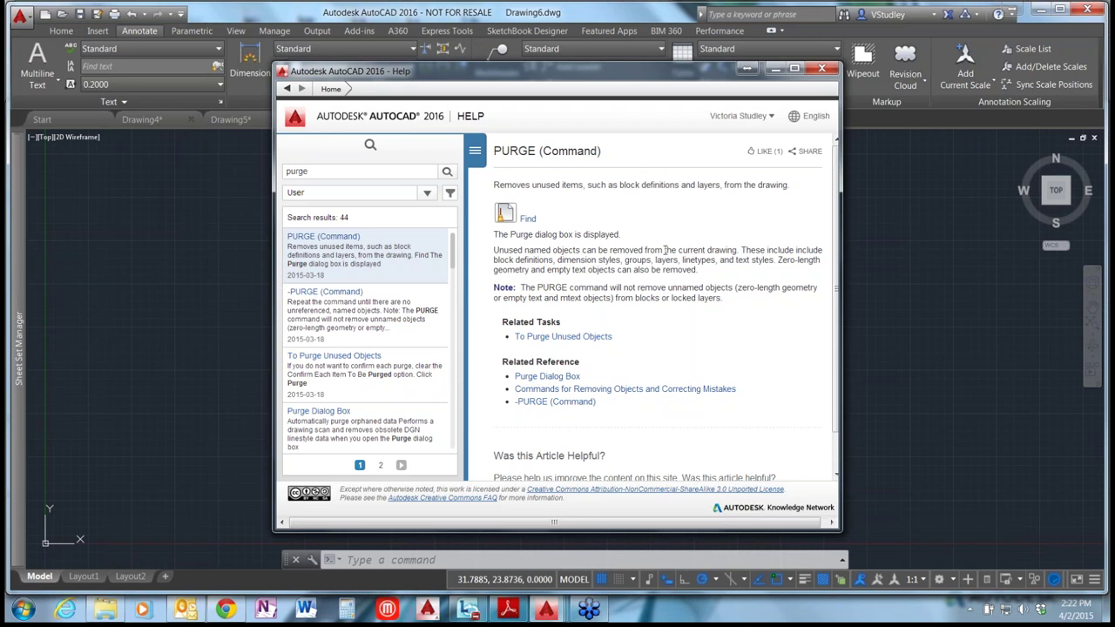
left_click(823, 71)
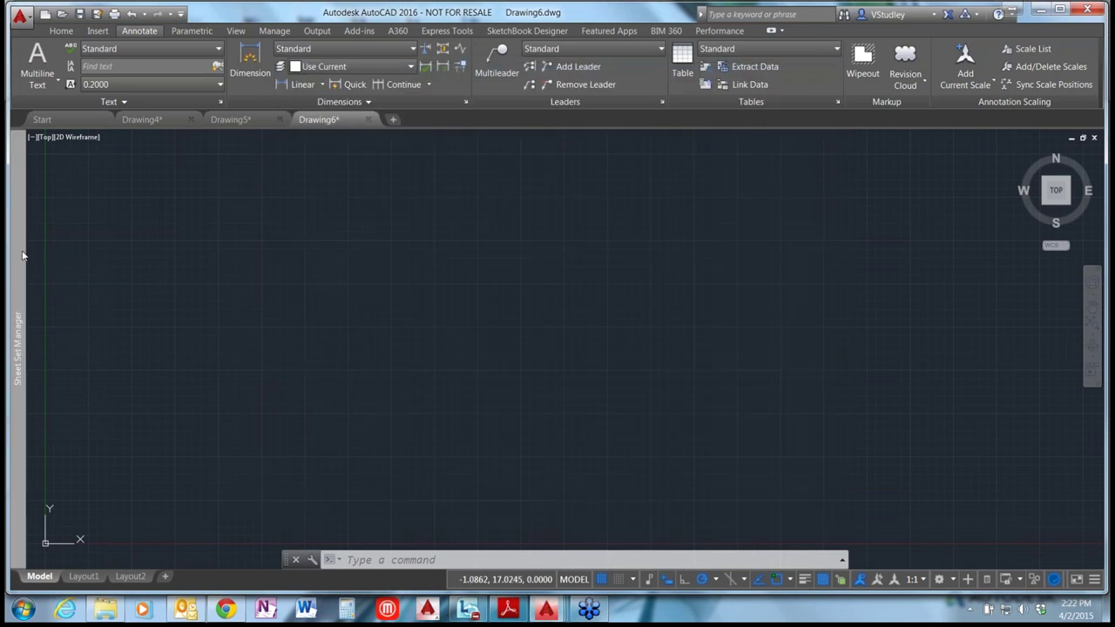
- Open the sheet set AutoCAD 2016 Launch Demo.dst from the Dataset folder in the Sheet Set Manager
mouse_move(22, 256)
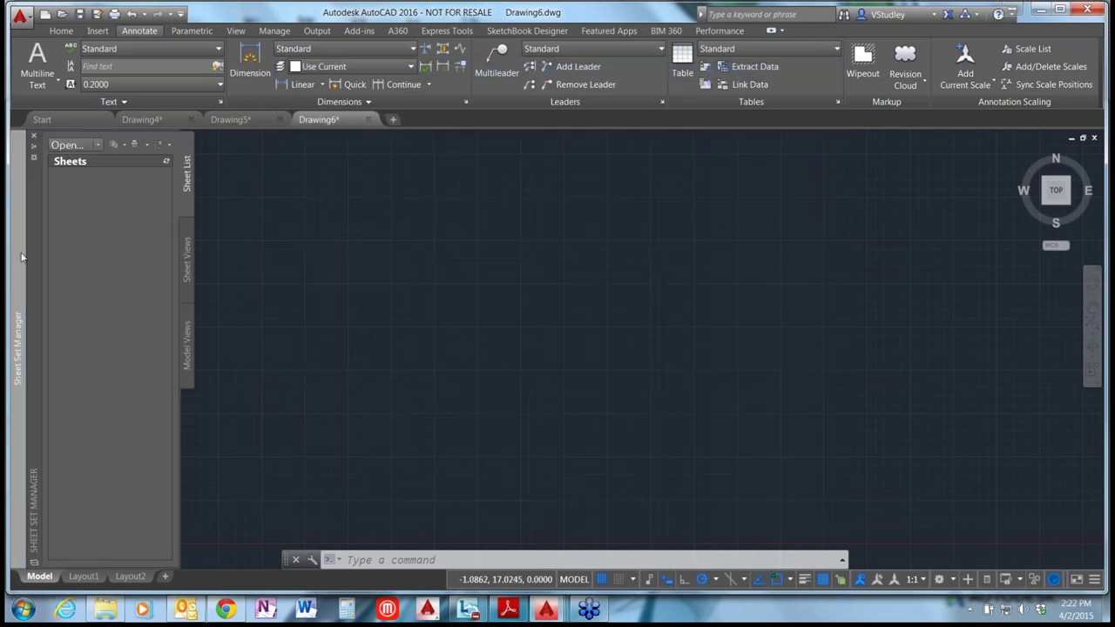
left_click(97, 145)
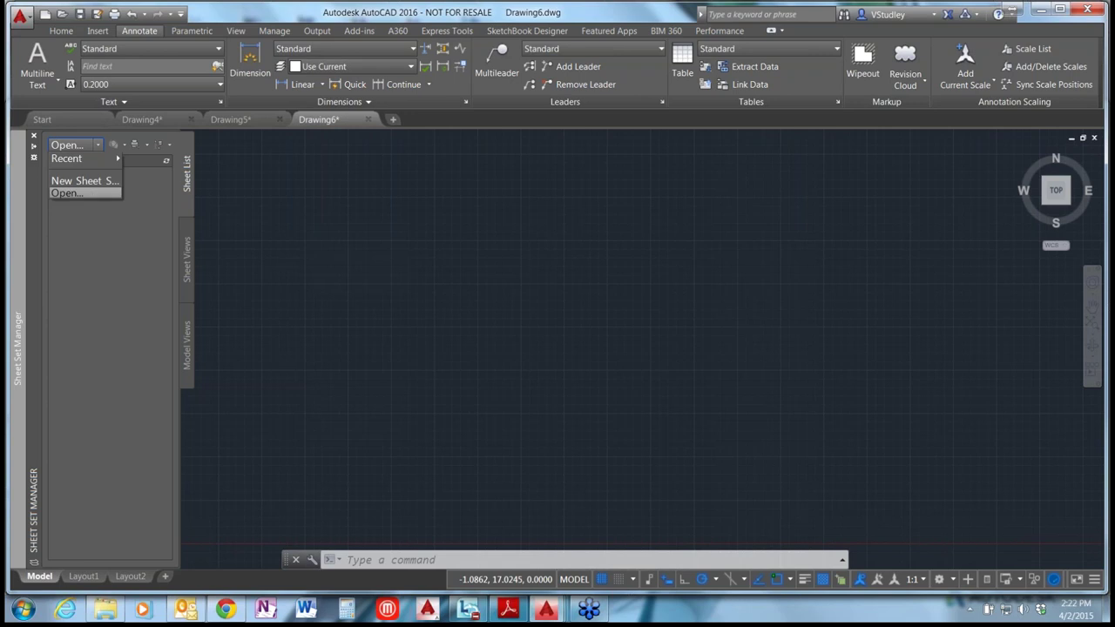
left_click(67, 193)
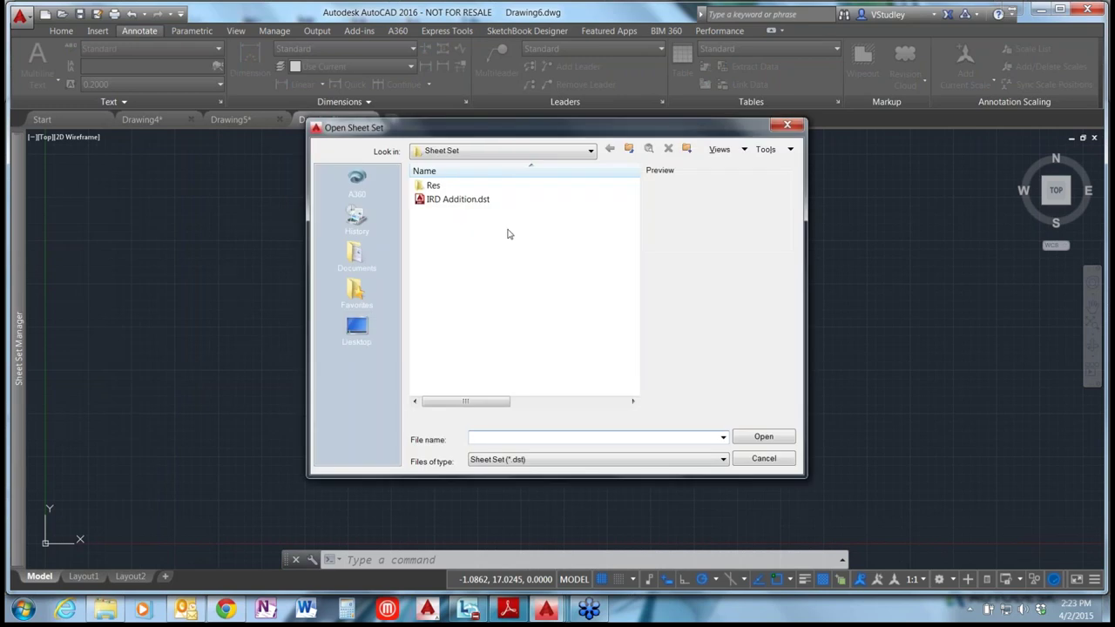
left_click(628, 148)
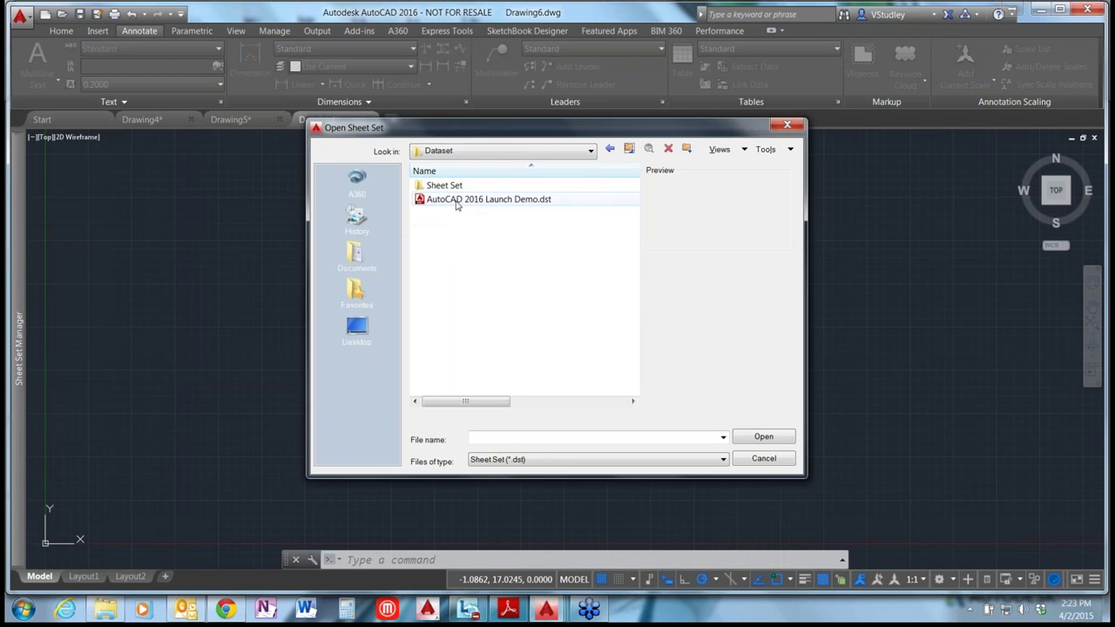
double_click(456, 201)
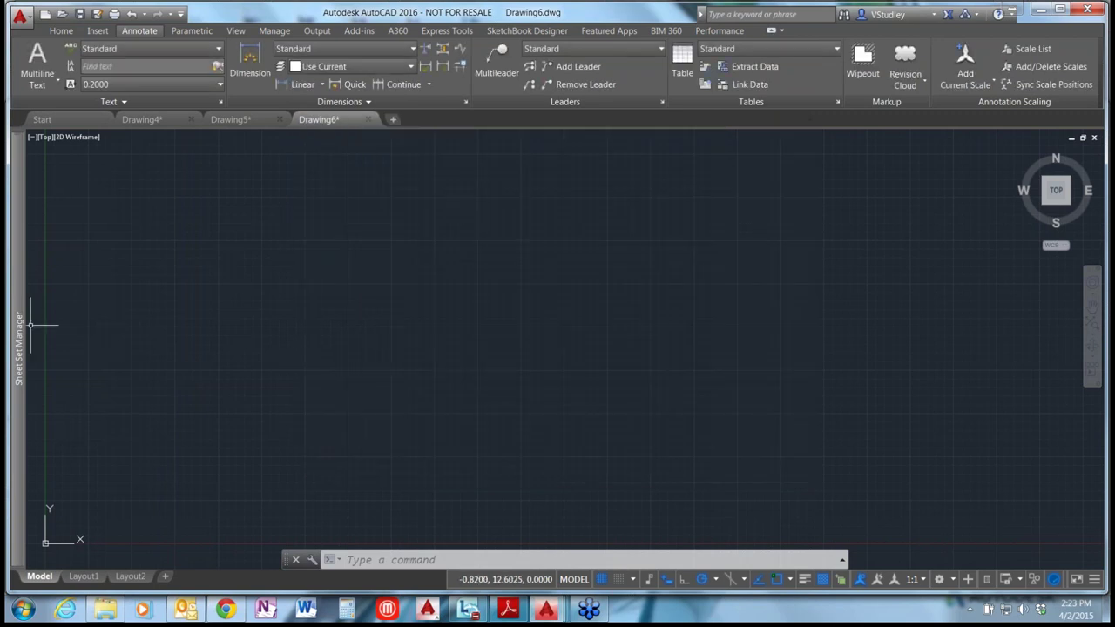
- Open the Ribbon Galleries sheet from the User Interface subset and dismiss the help launch error
mouse_move(22, 328)
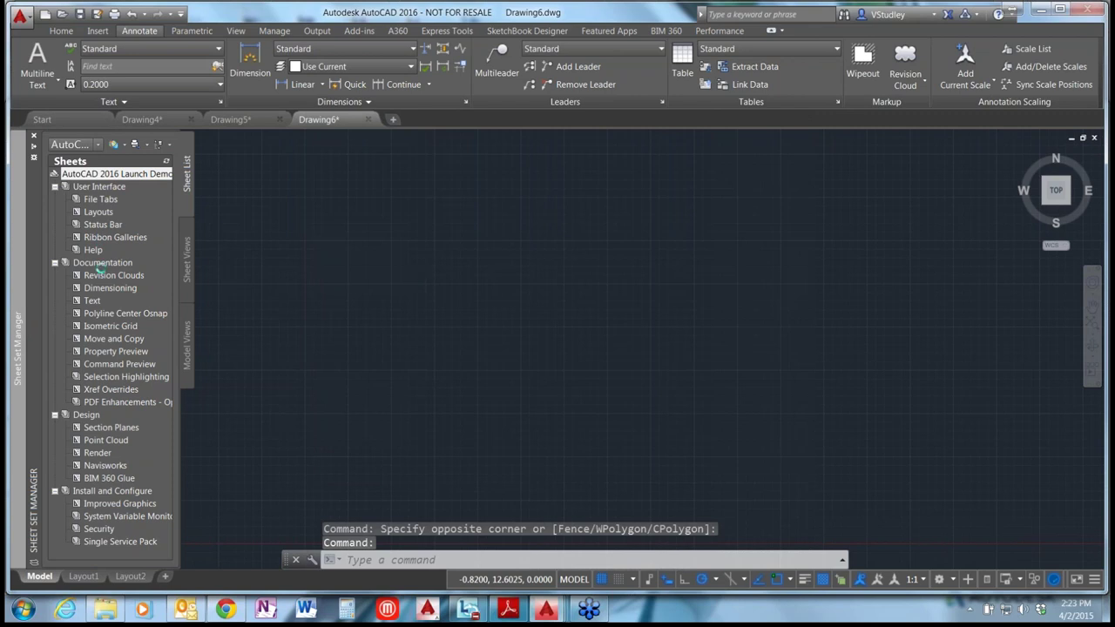
left_click(115, 237)
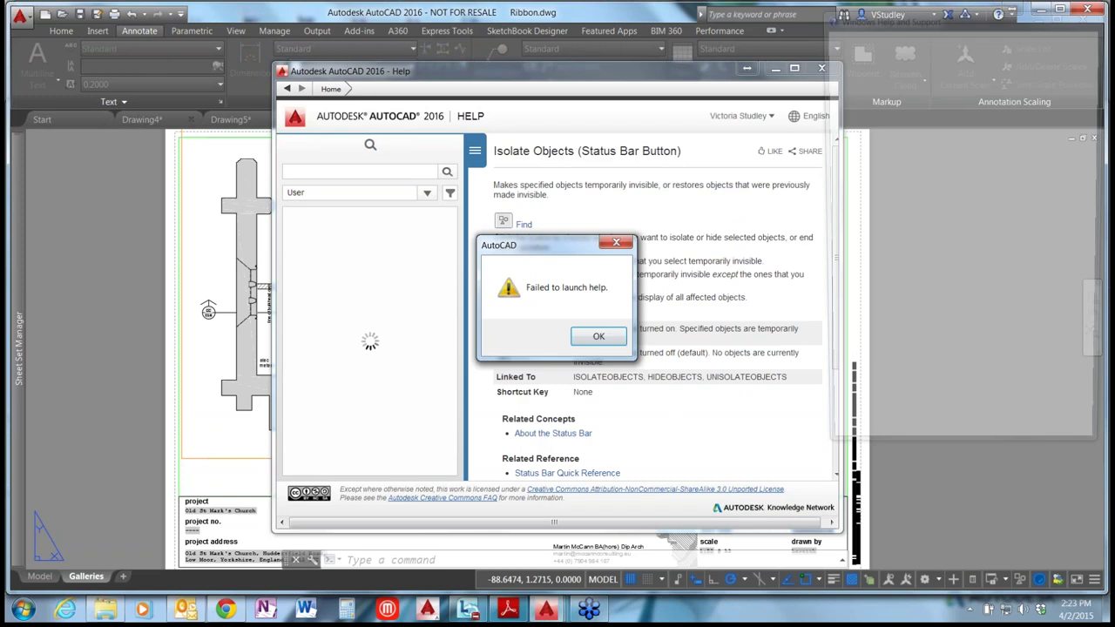
left_click(599, 337)
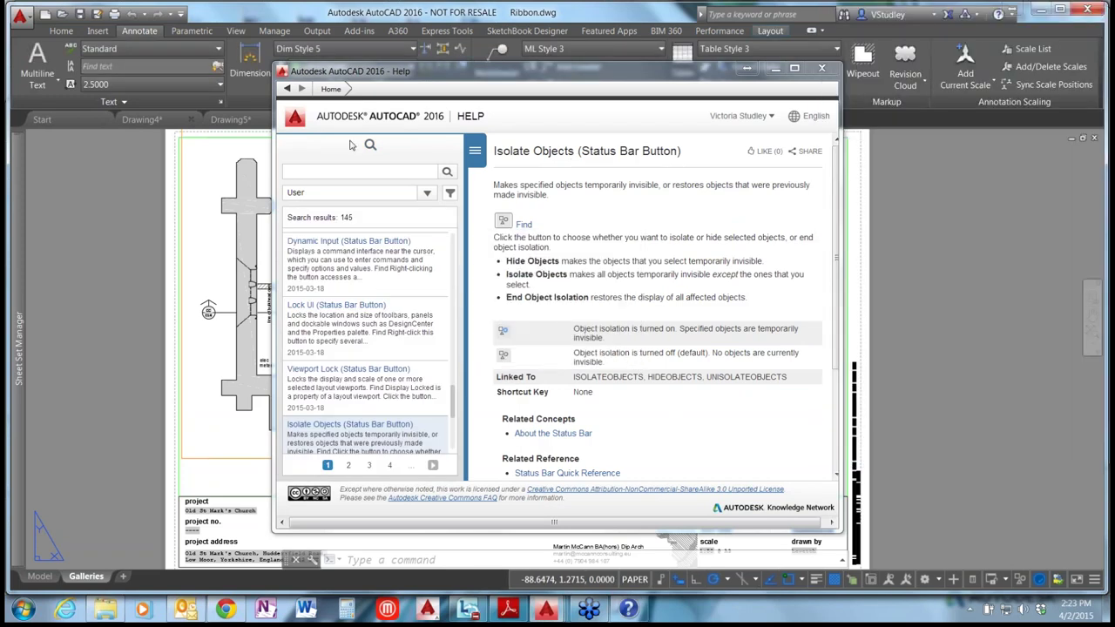
- Search the help for "graphics performance" and review the article To Work With Graphics Performance Tuning
left_click(352, 168)
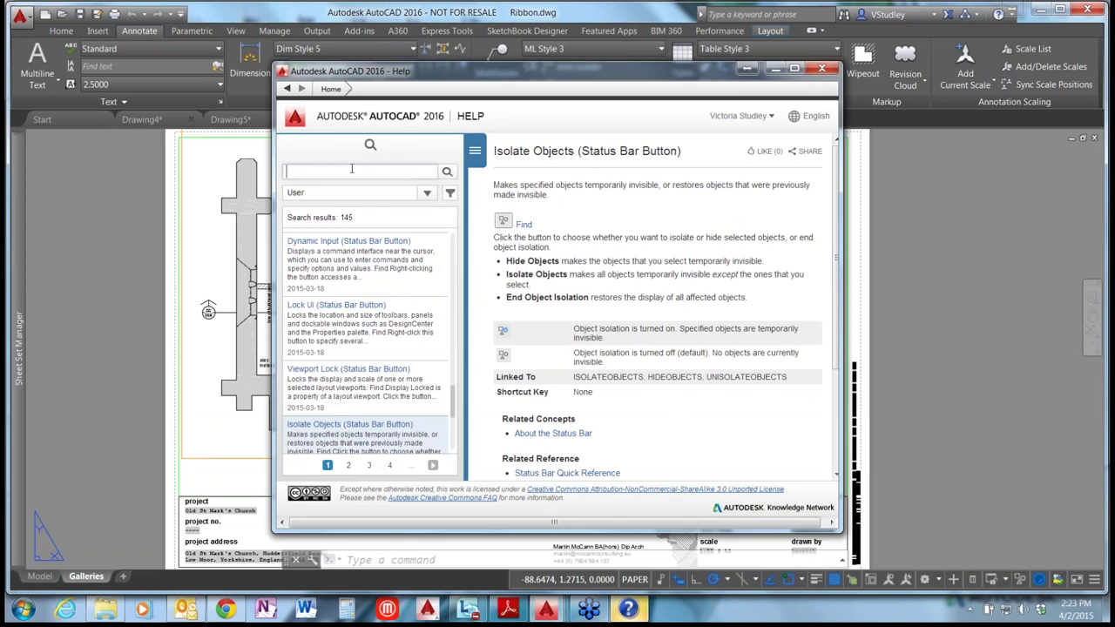
type("graphics performance")
key("Return")
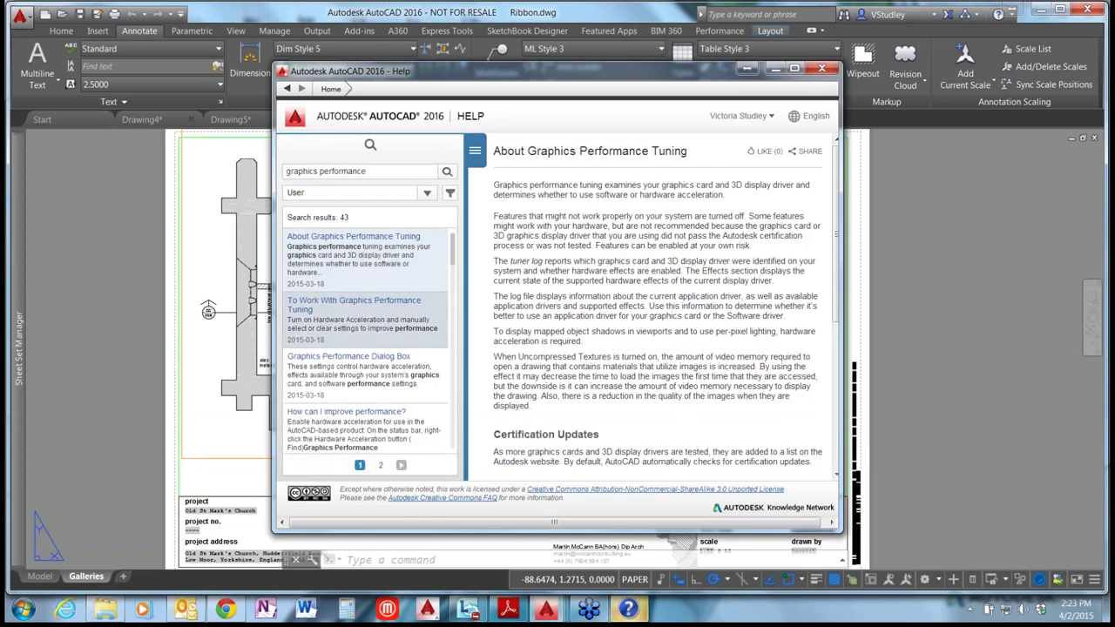
left_click(354, 305)
scroll(728, 232, "down", 3)
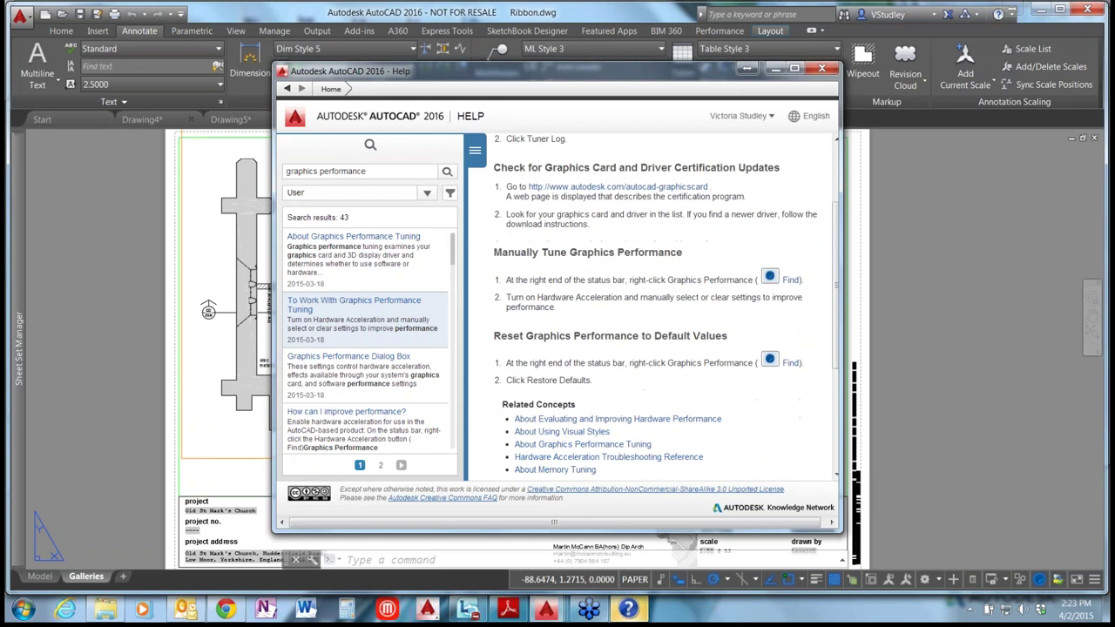
scroll(729, 233, "up", 3)
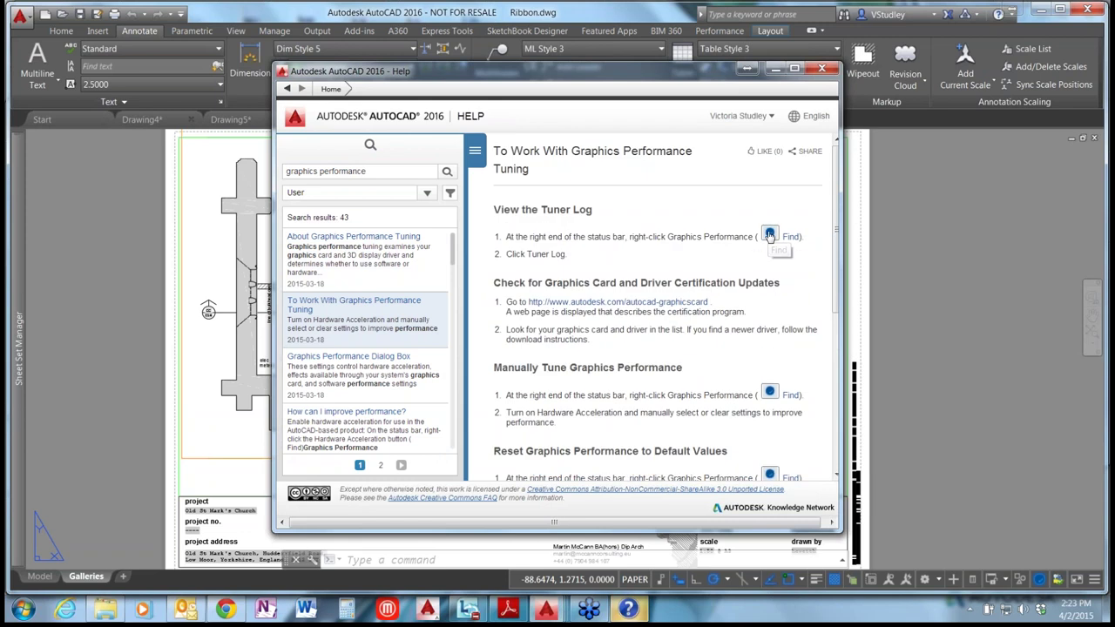
- Locate the Graphics Performance control from the article, view the related About Graphics Performance Tuning topic, and close the help
left_click(770, 235)
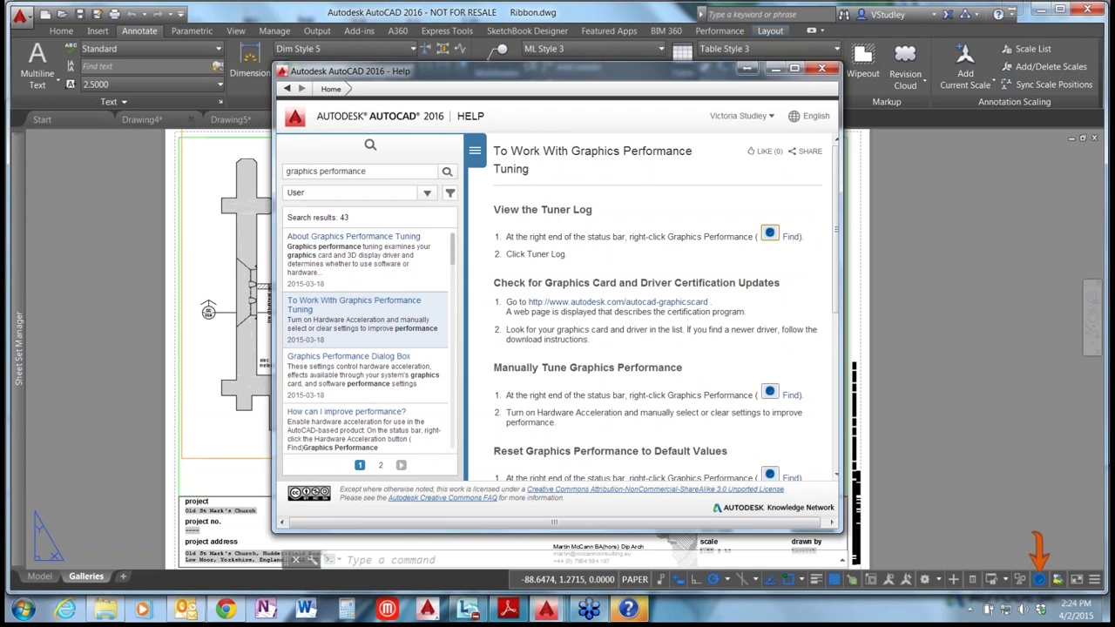
scroll(610, 344, "down", 5)
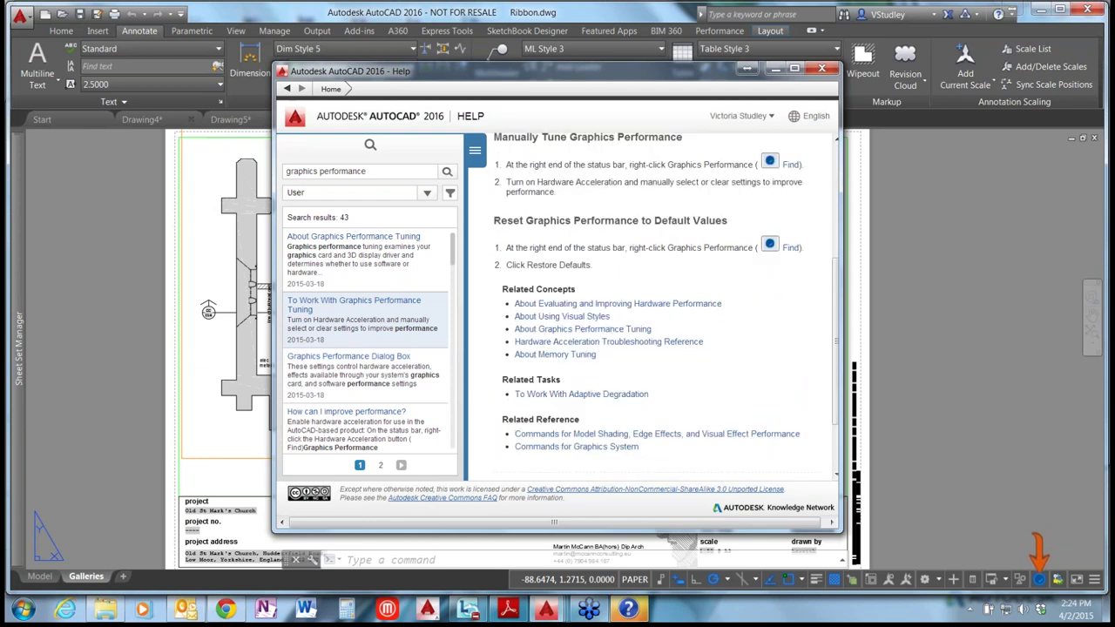
left_click(603, 330)
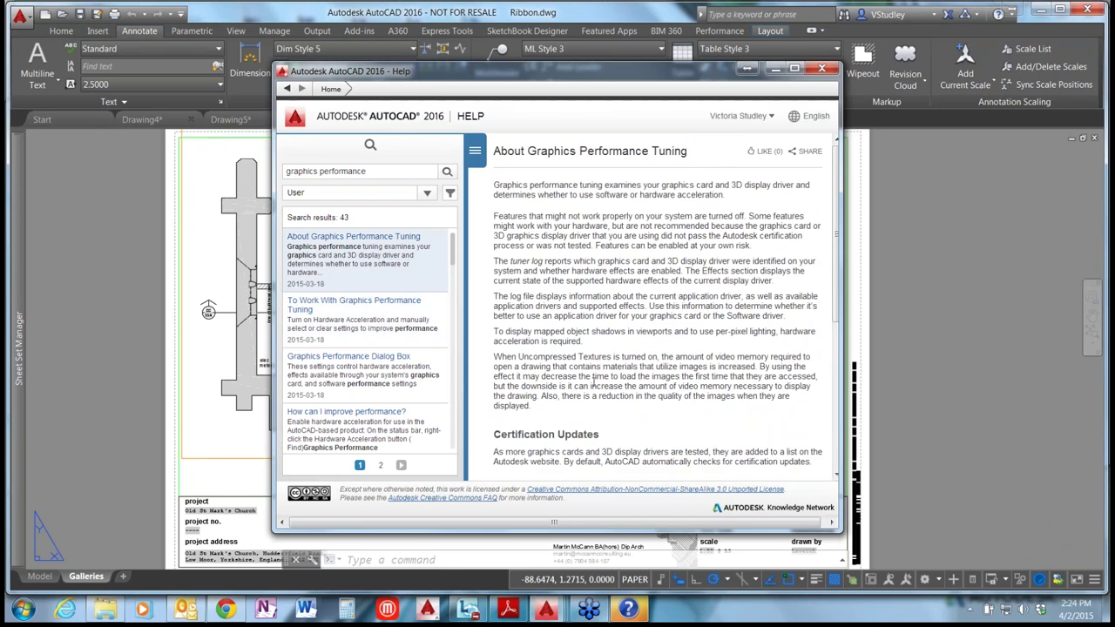
left_click(822, 69)
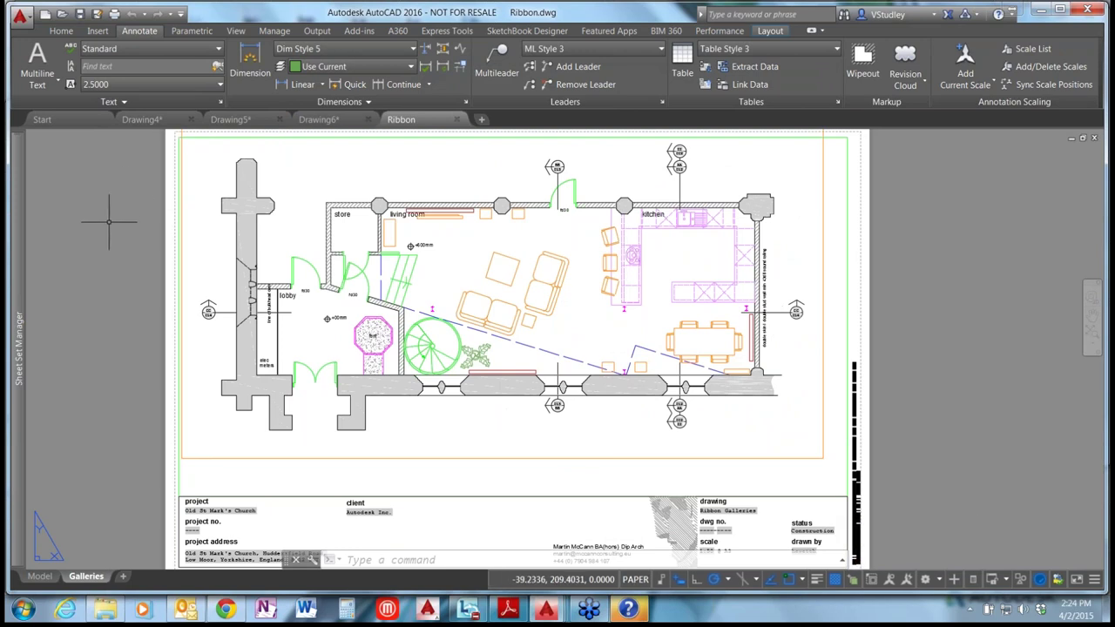
- Open the Revision Clouds sheet from the Documentation subset of the sheet set
left_click(62, 30)
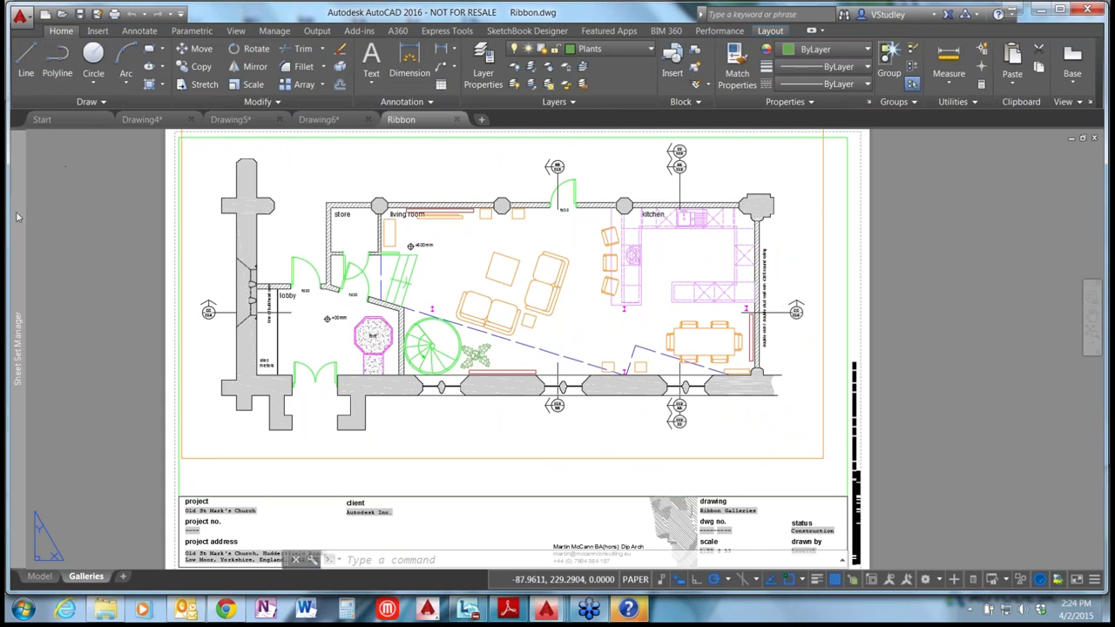
mouse_move(17, 216)
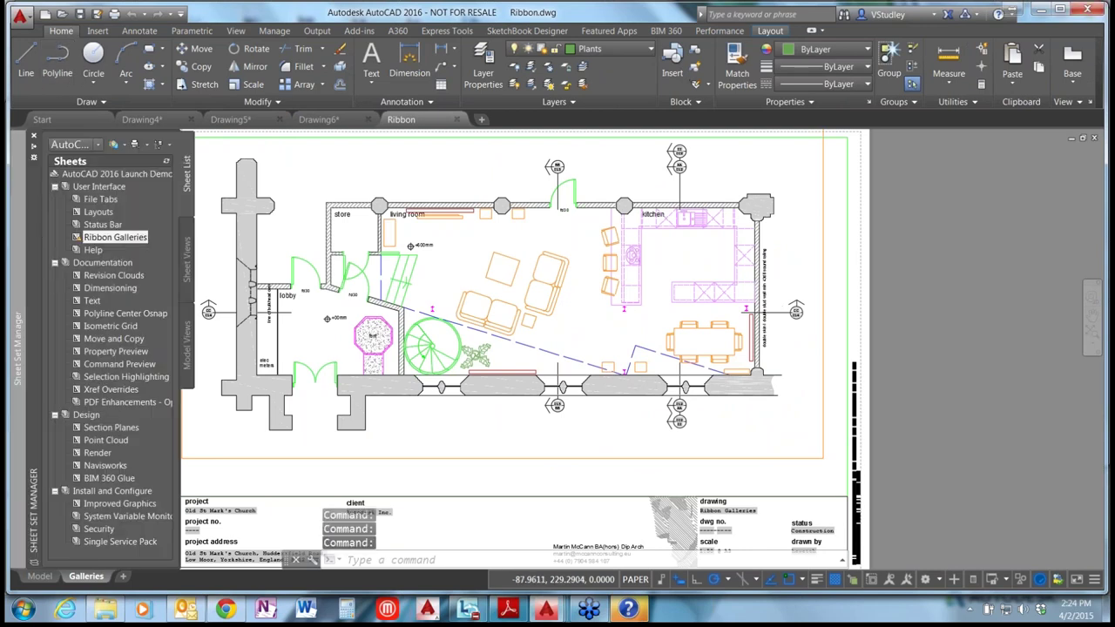
double_click(109, 276)
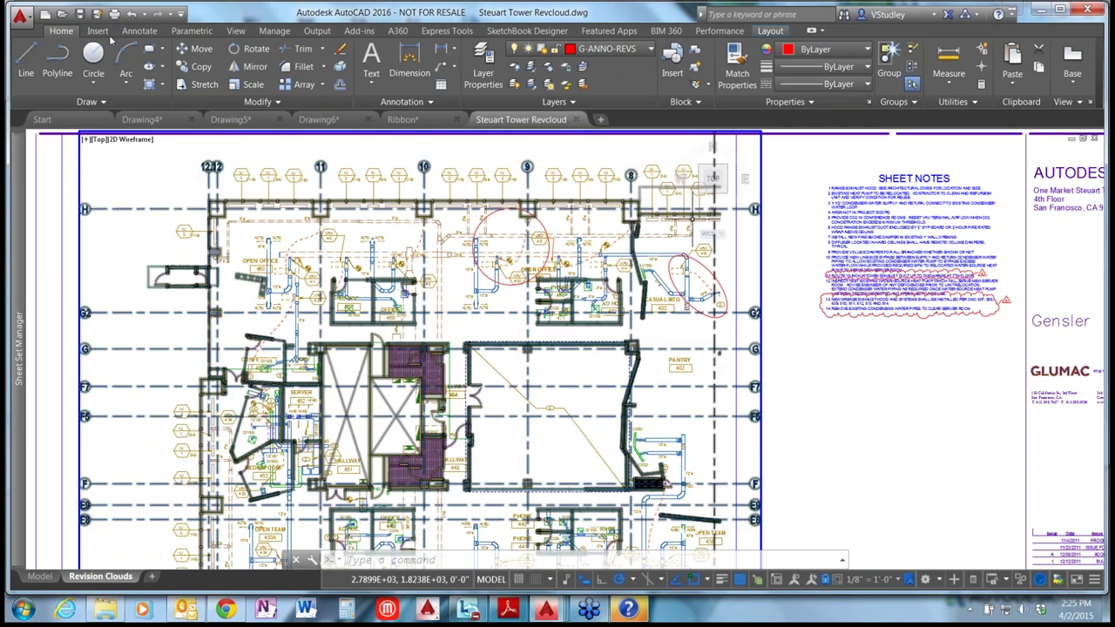
- Switch to paper space and try to draw a small rectangular revision cloud beside grid bubble 9
left_click(139, 31)
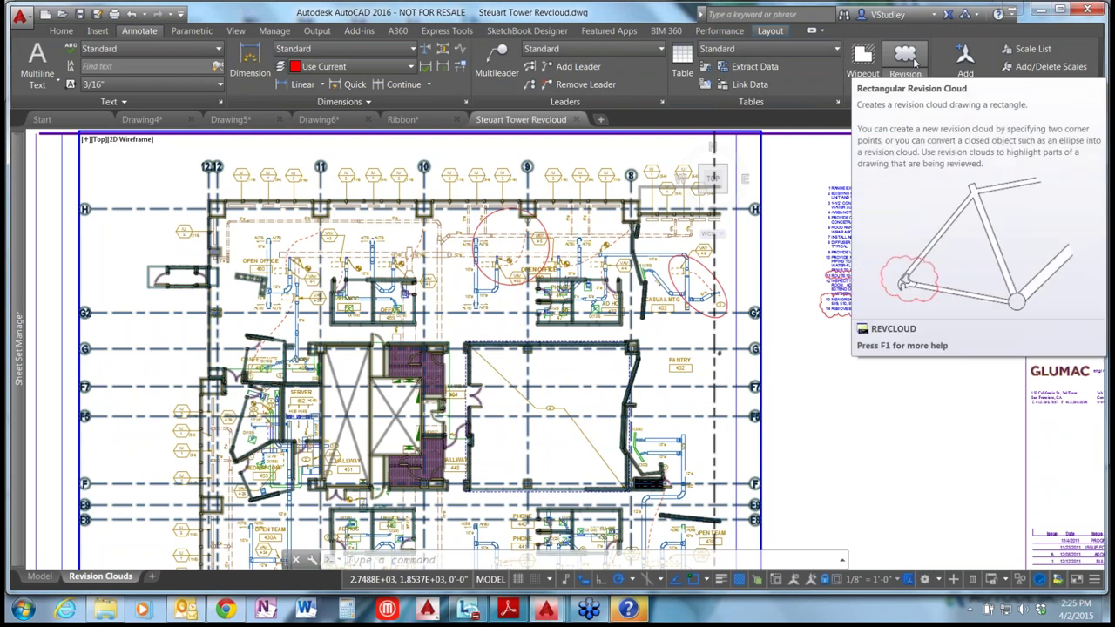
left_click(914, 61)
double_click(812, 278)
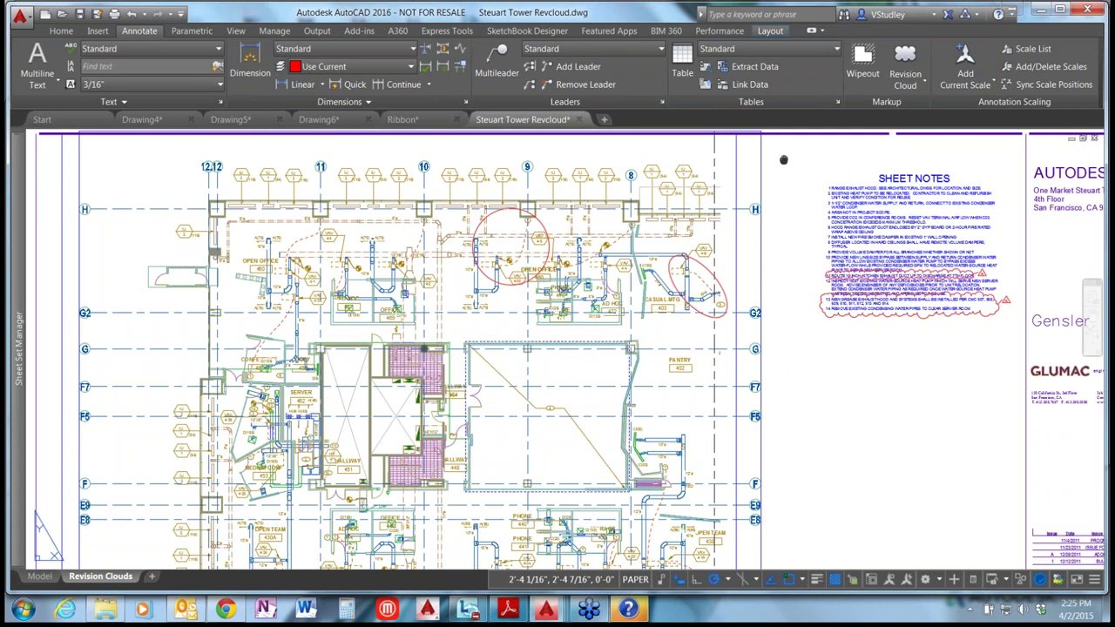
middle_click_drag(783, 160, 783, 188)
left_click(914, 87)
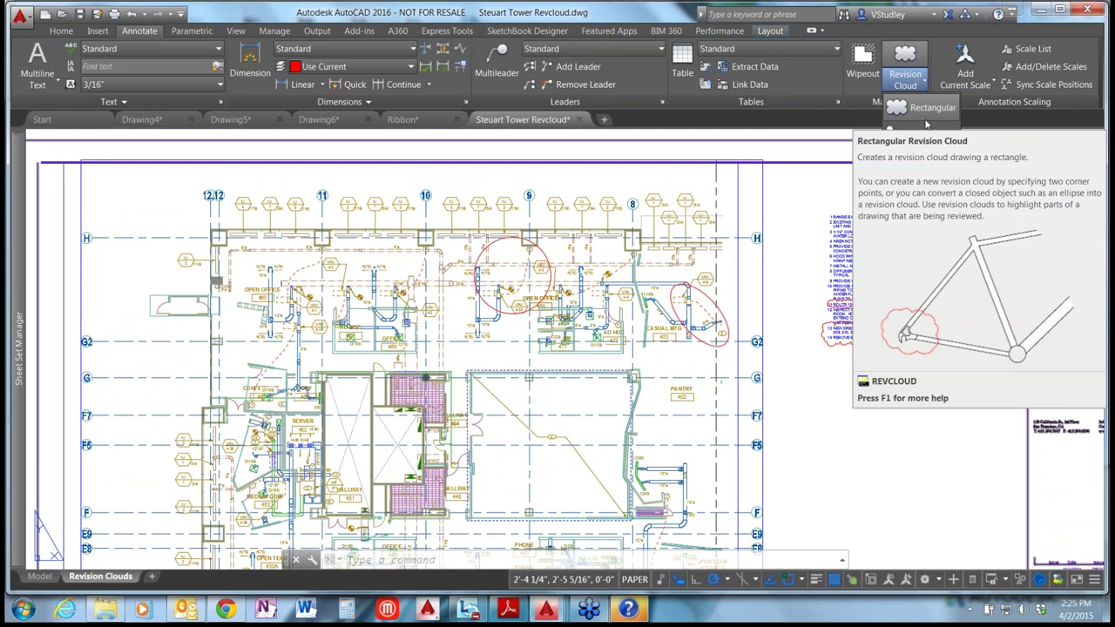
left_click(917, 109)
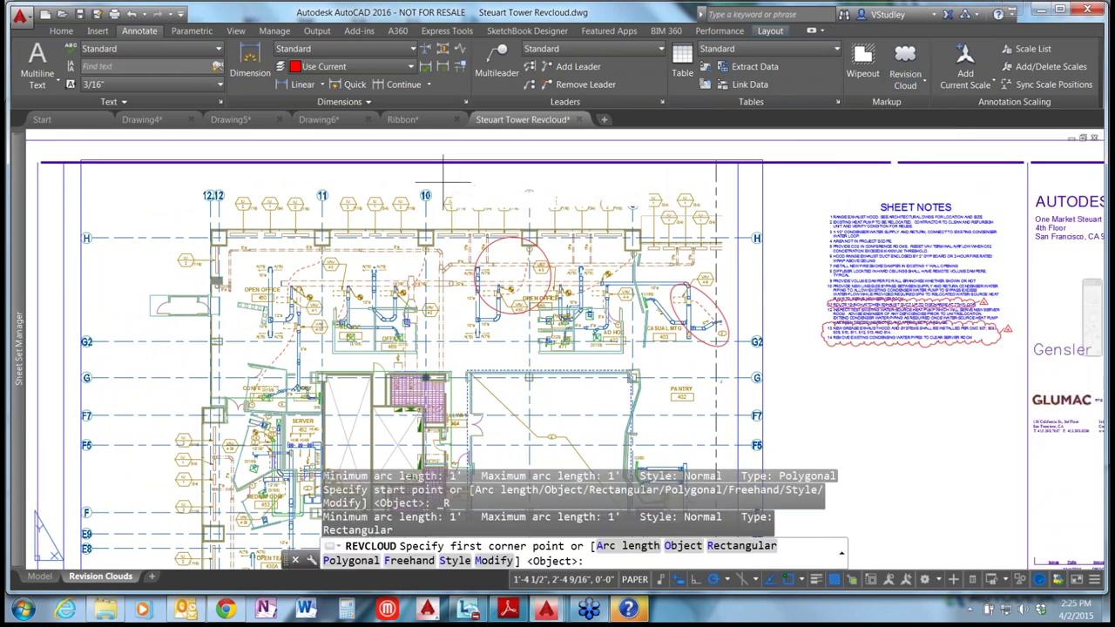
left_click(529, 221)
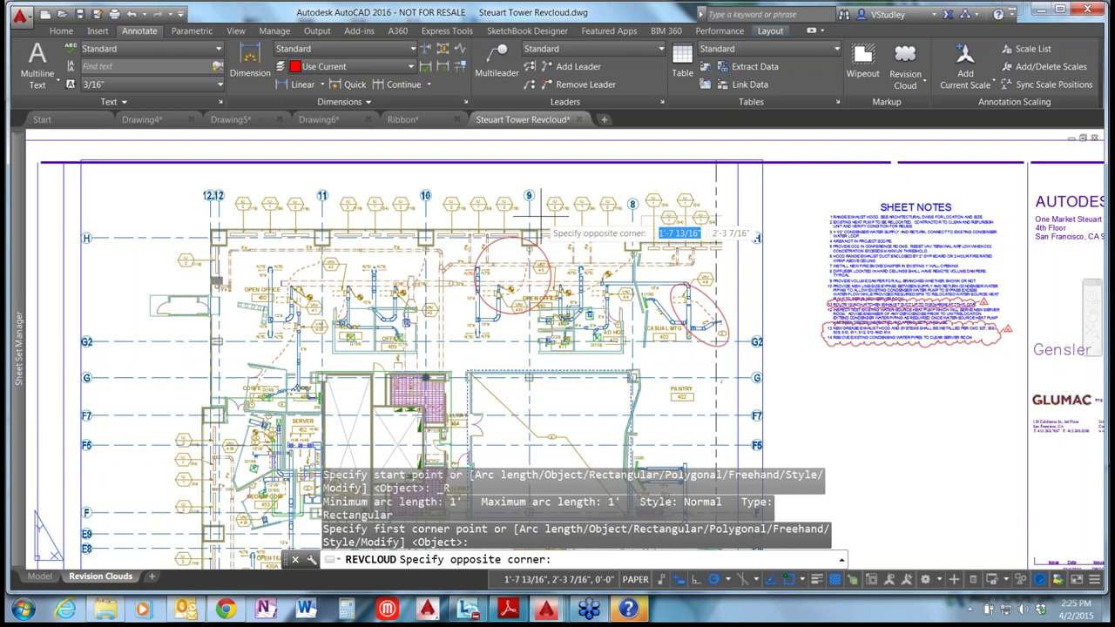
left_click(541, 216)
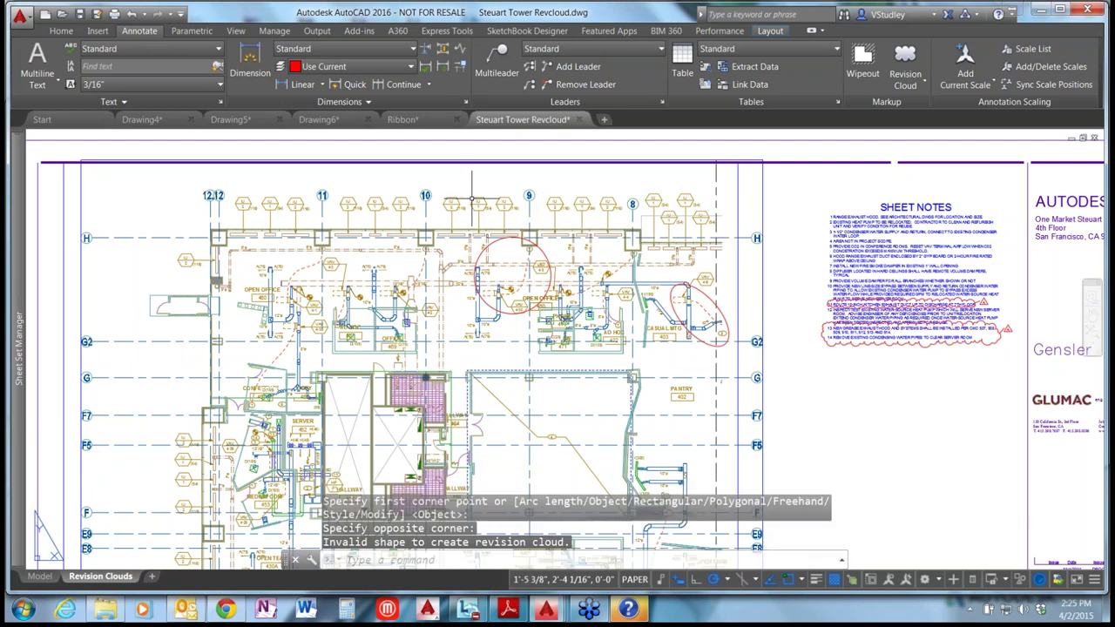
left_click(810, 187)
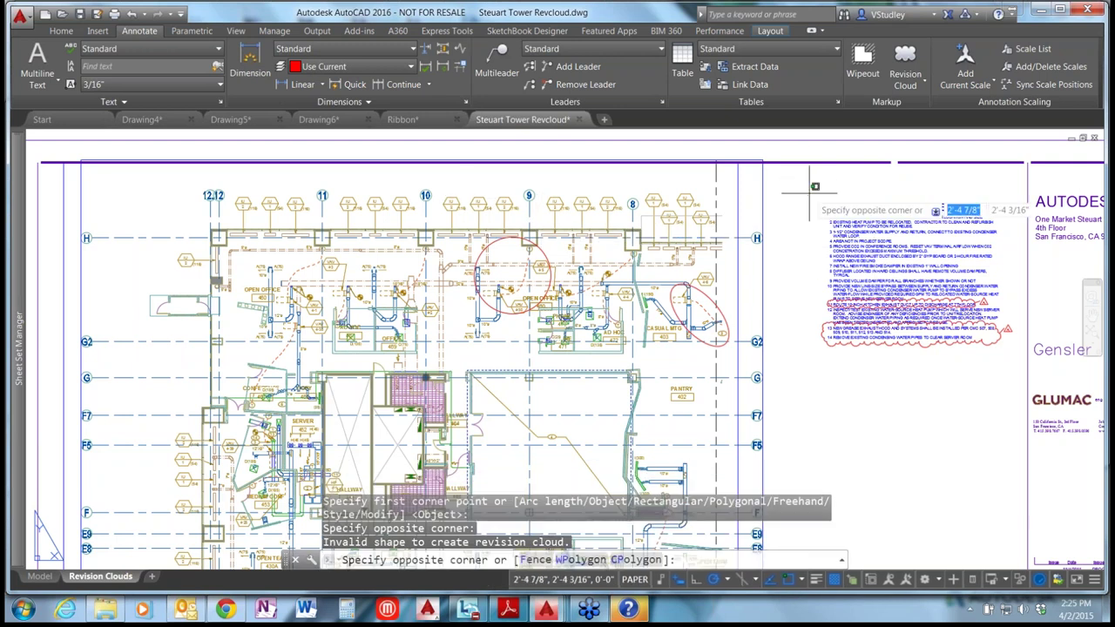
key("Escape")
- Try to draw a rectangular revision cloud in paper space over the IU tags between grids 10 and 9
left_click(905, 68)
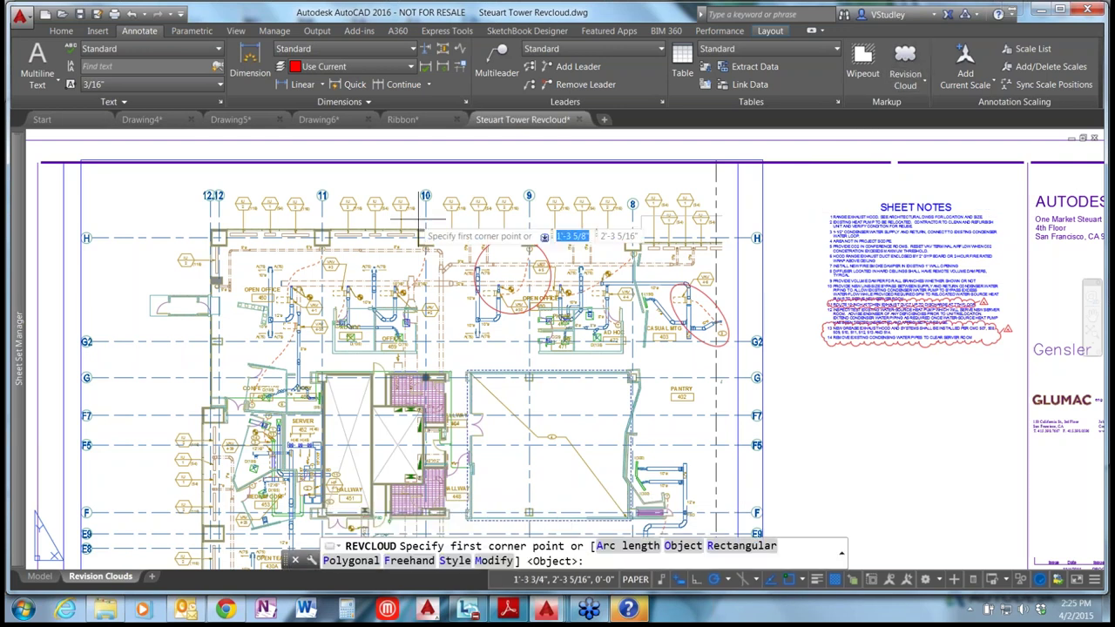
left_click(428, 188)
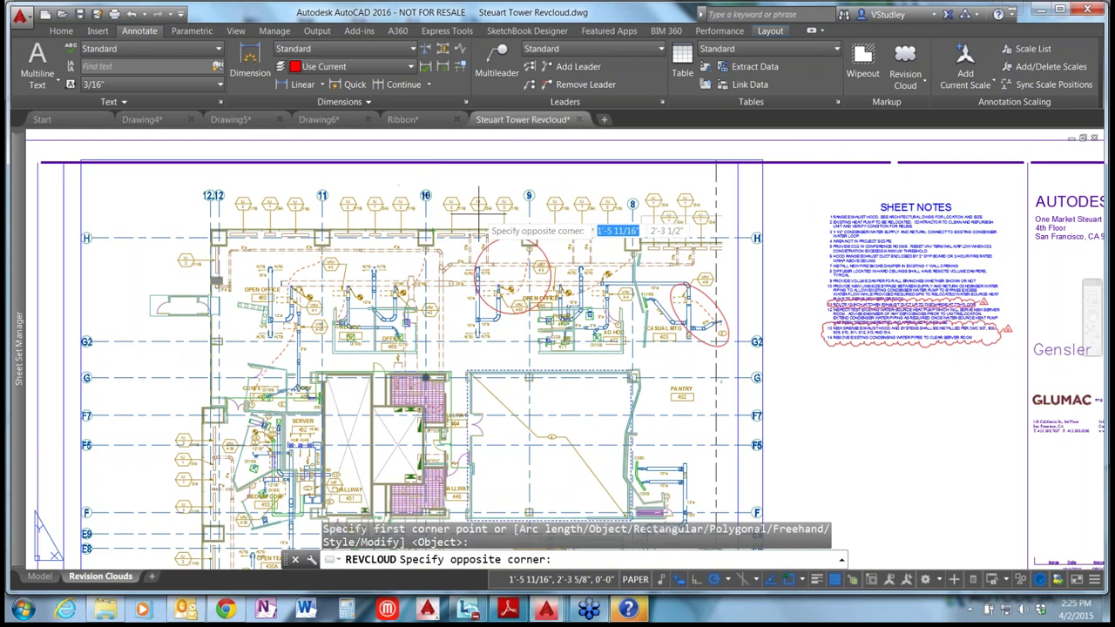
left_click(506, 210)
key("Escape")
key("Escape")
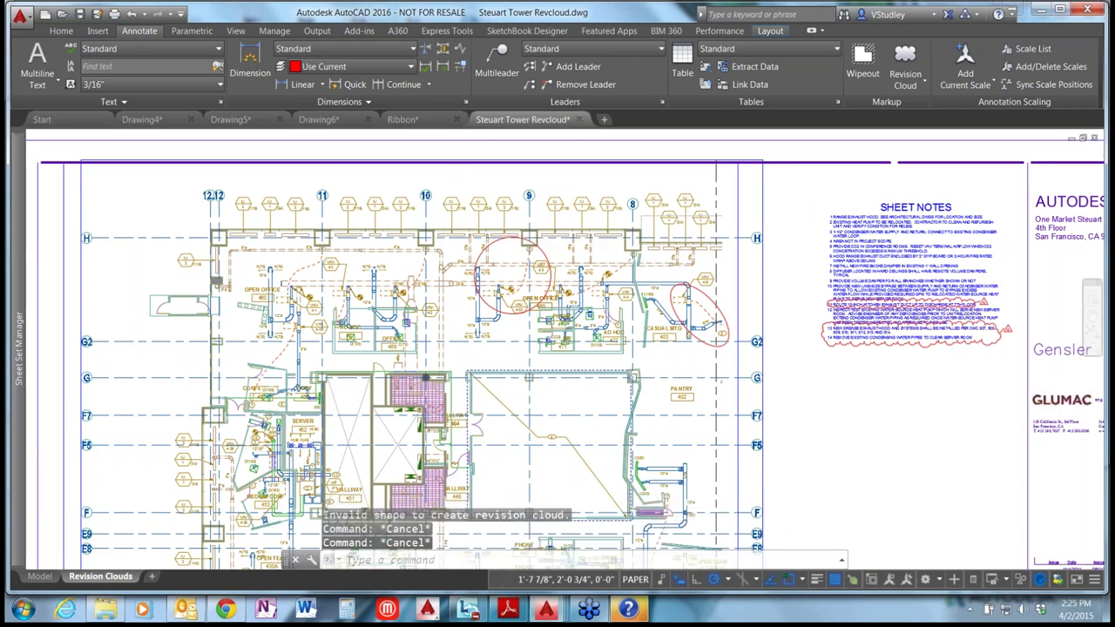
- Draw a rectangular revision cloud in the viewport's model space around the three IU tags between grids 10 and 9
scroll(448, 169, "down", 3)
left_click(447, 171)
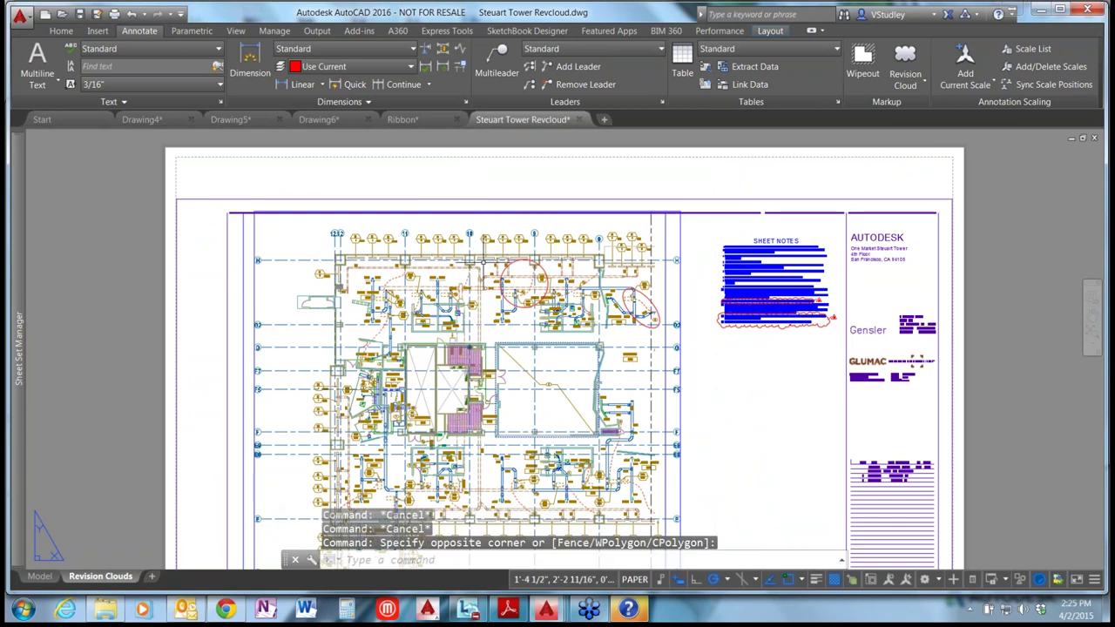
left_click(974, 579)
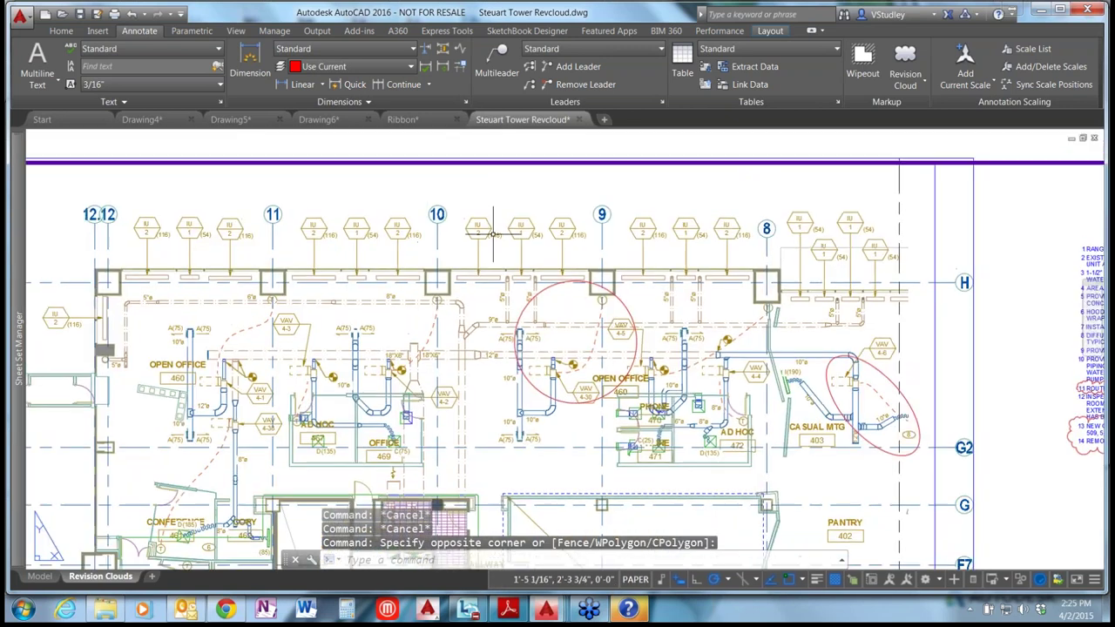
left_click(903, 59)
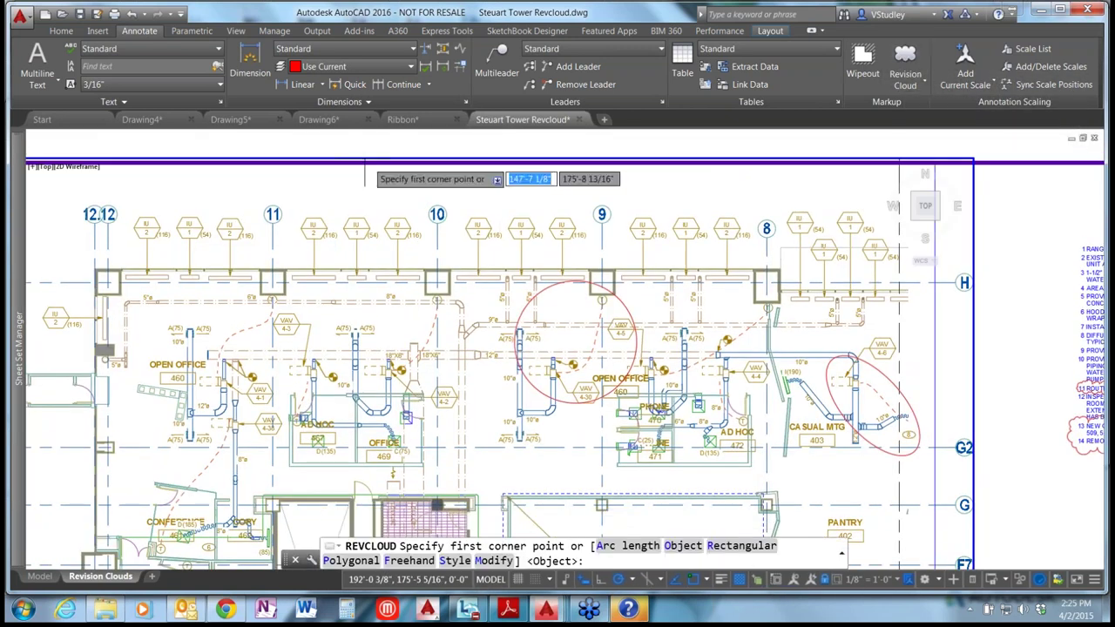
left_click(449, 187)
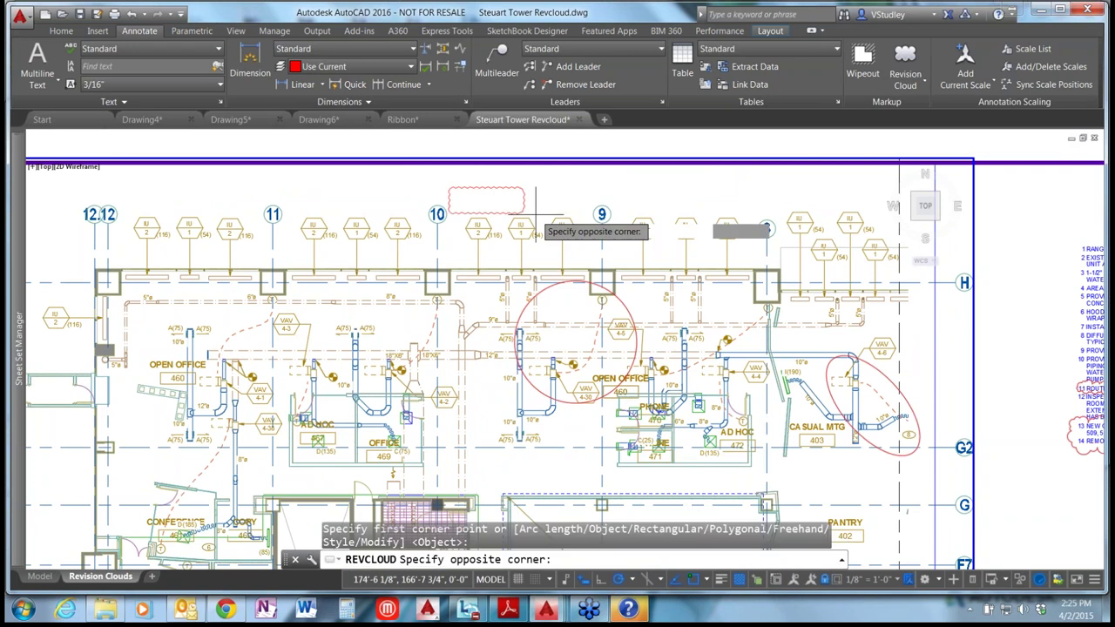
left_click(593, 256)
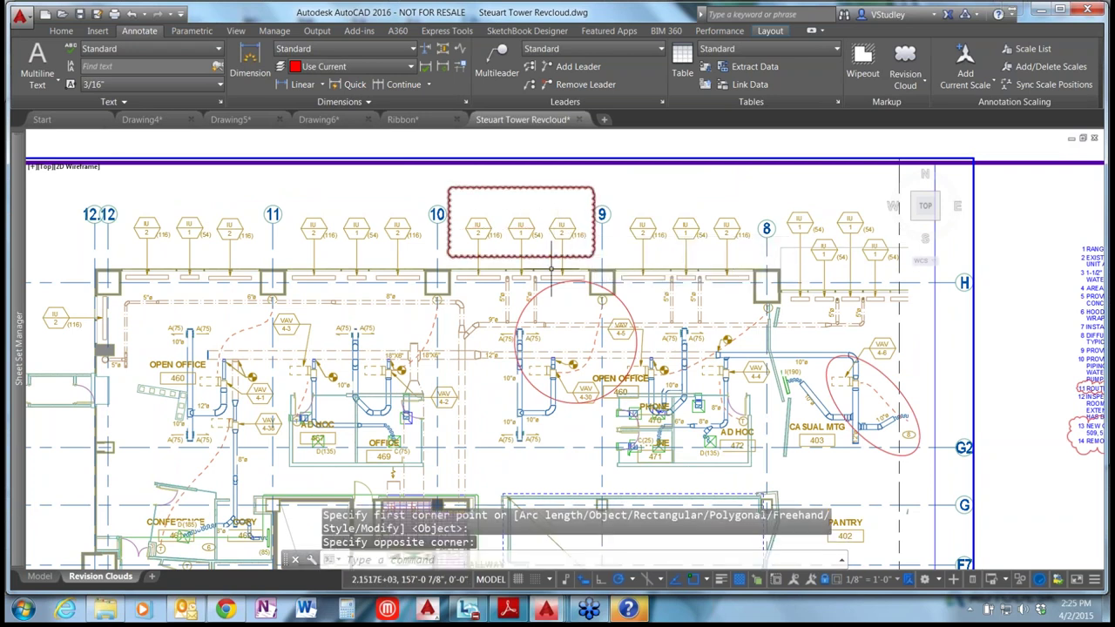
- Draw an irregular polygonal revision cloud around the IU 2 tag beside grid bubble 8
left_click(915, 83)
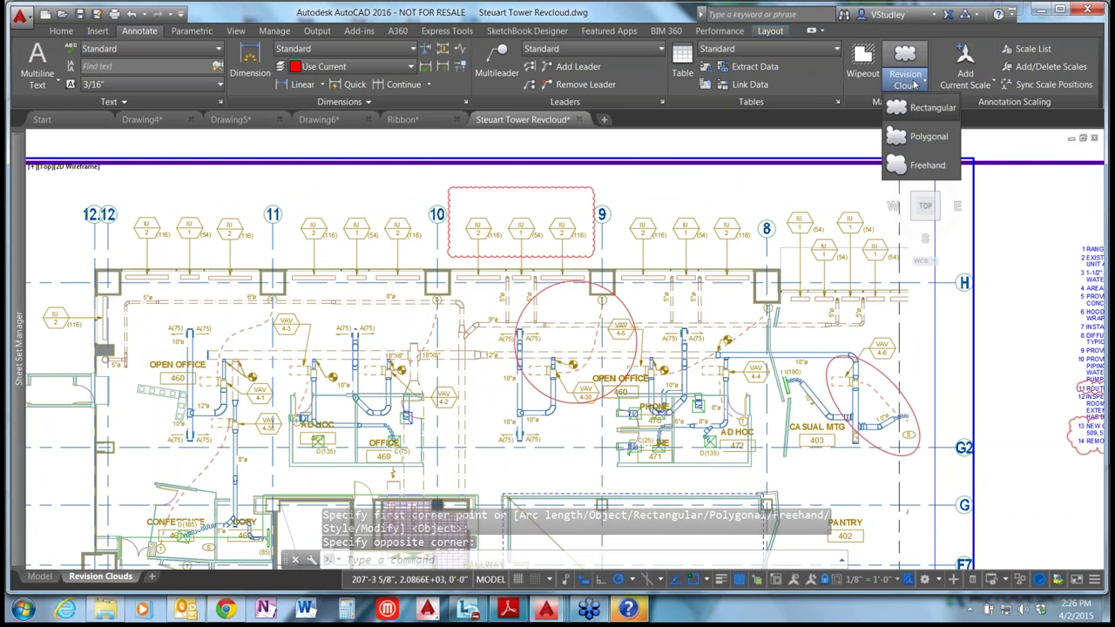
left_click(925, 137)
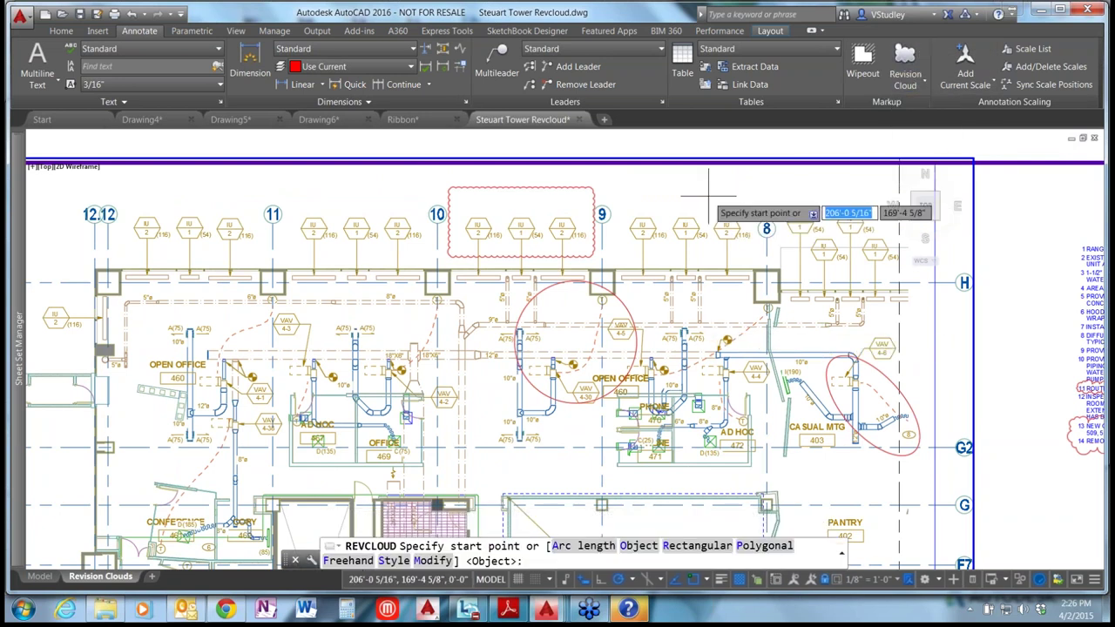
left_click(709, 200)
left_click(767, 270)
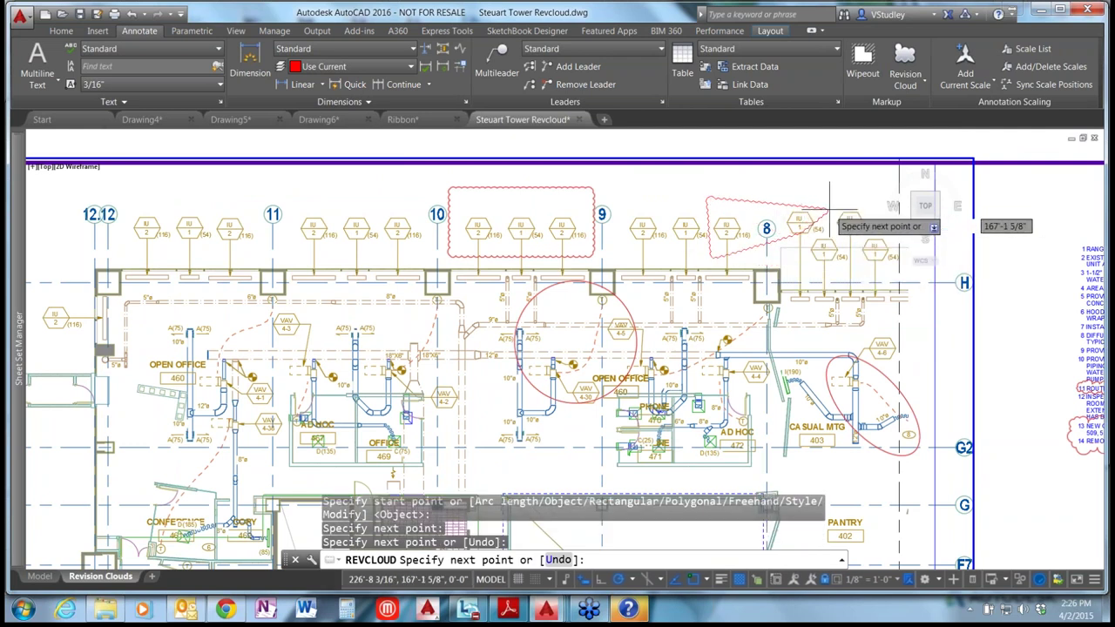
left_click(751, 221)
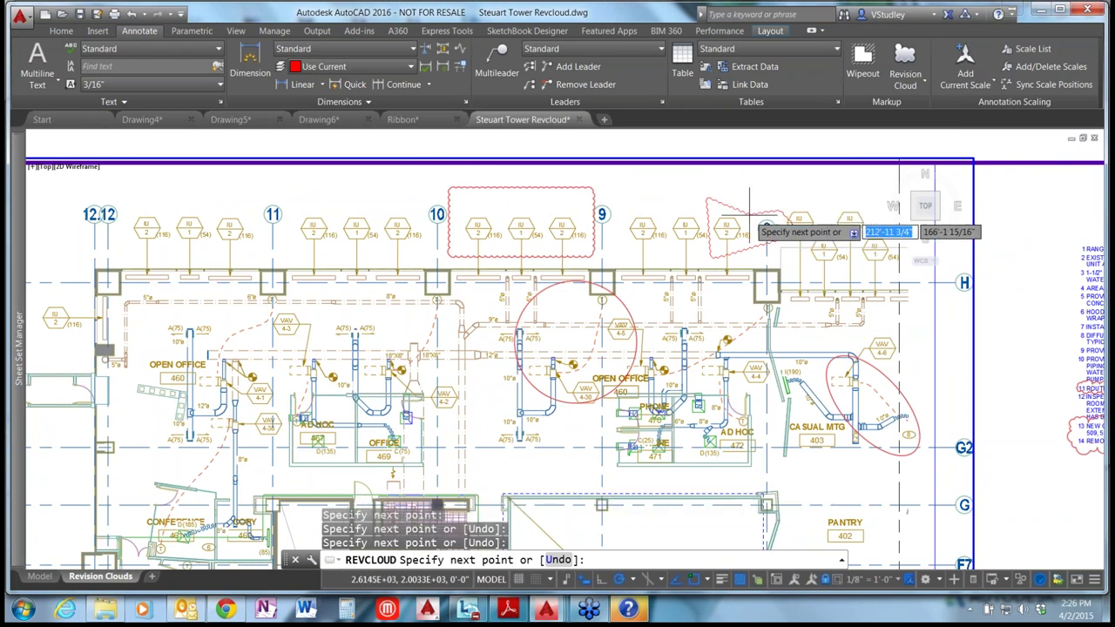
key("Return")
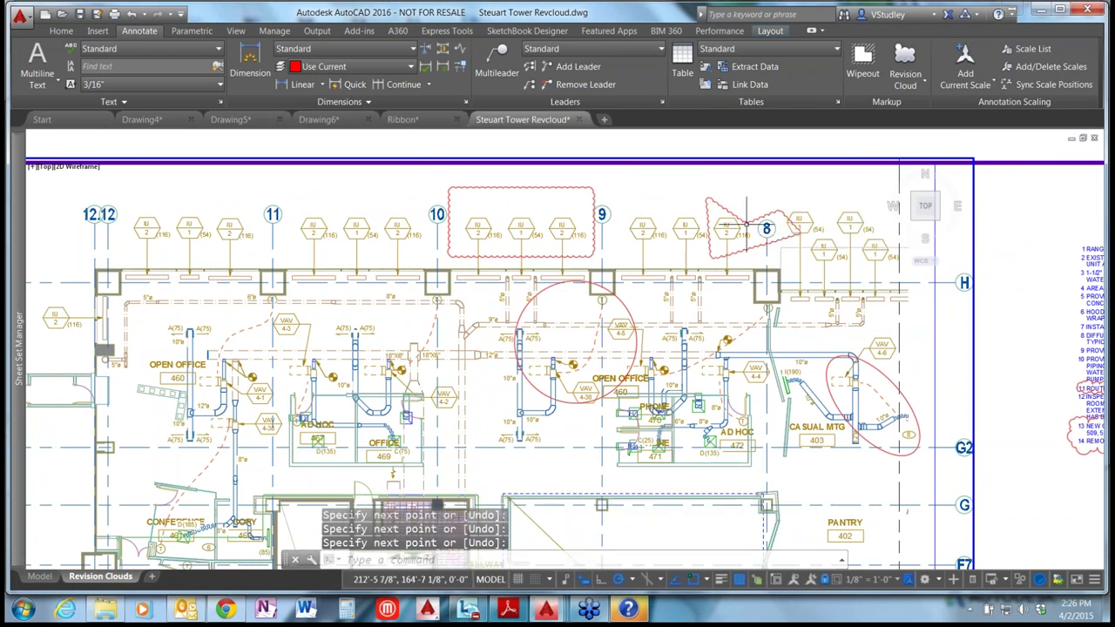
- Convert the red circle over Open Office 460 into a revision cloud with REVCLOUD, without reversing the arc direction
left_click(906, 87)
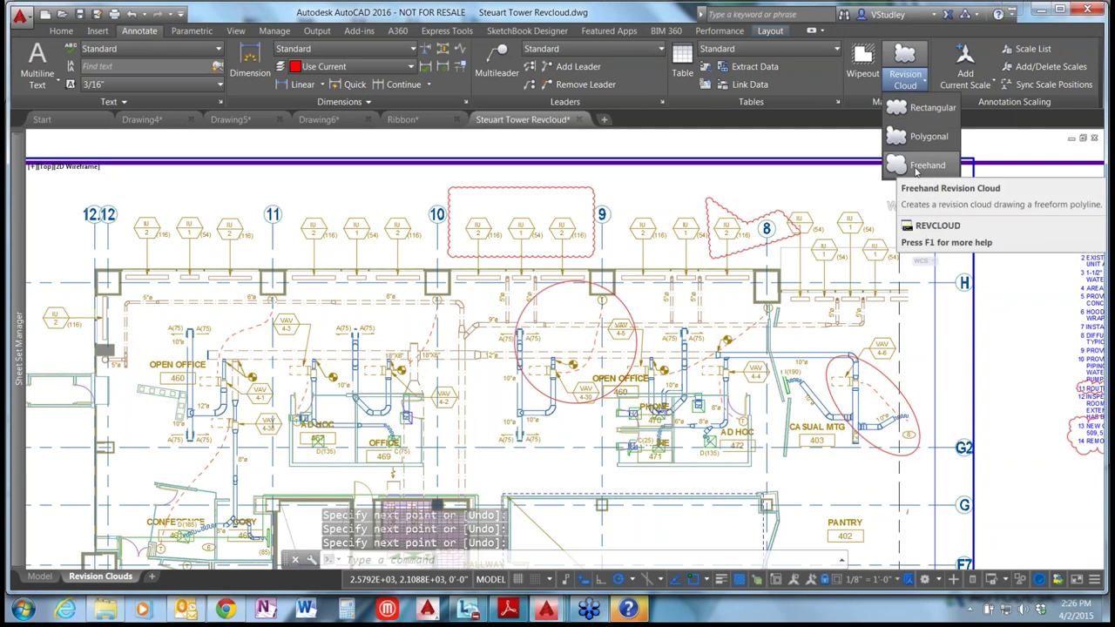
key("Escape")
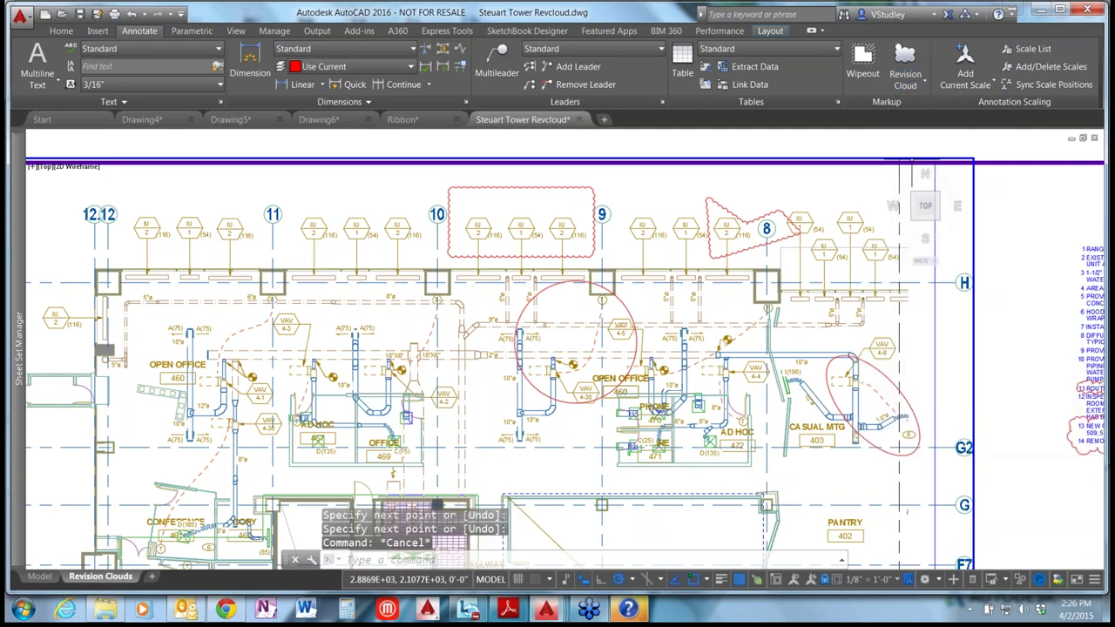
type("REV")
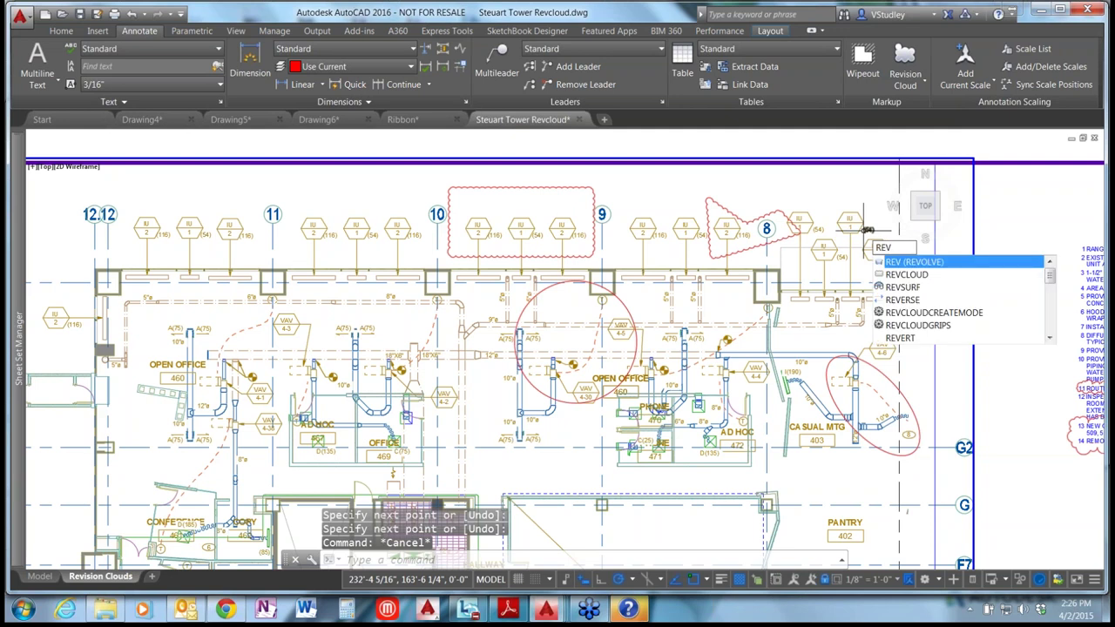
type("clou")
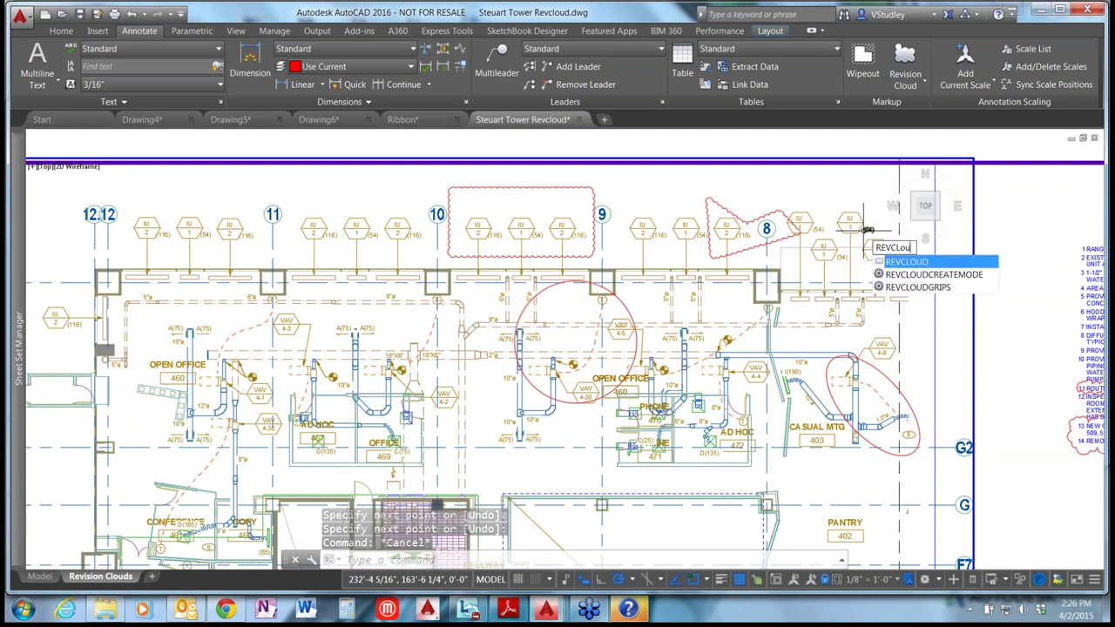
type("d")
key("Return")
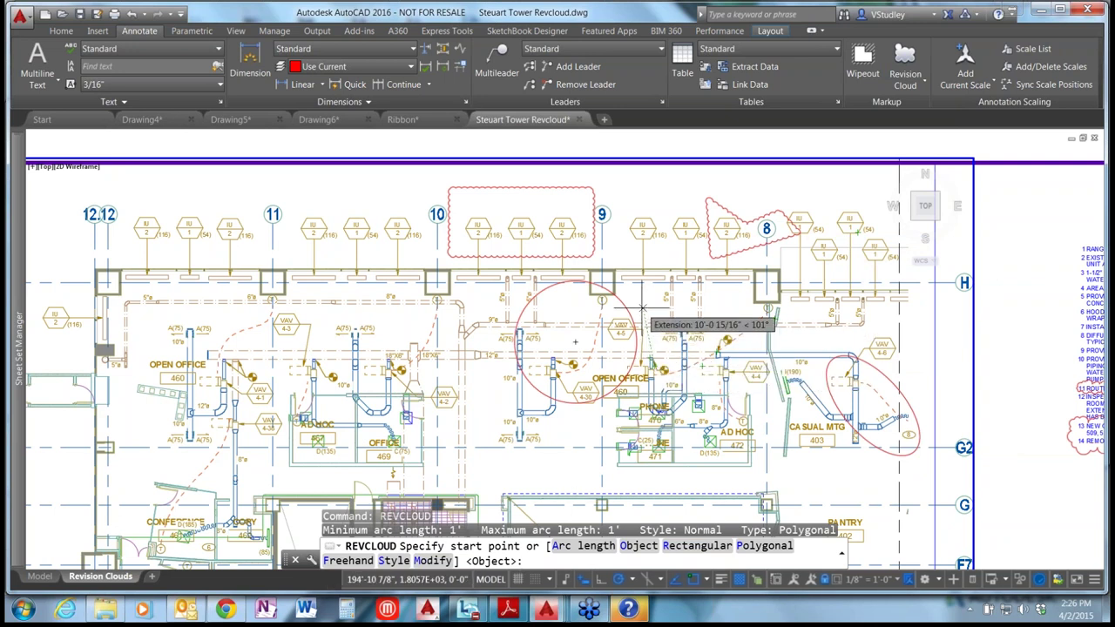
key("Return")
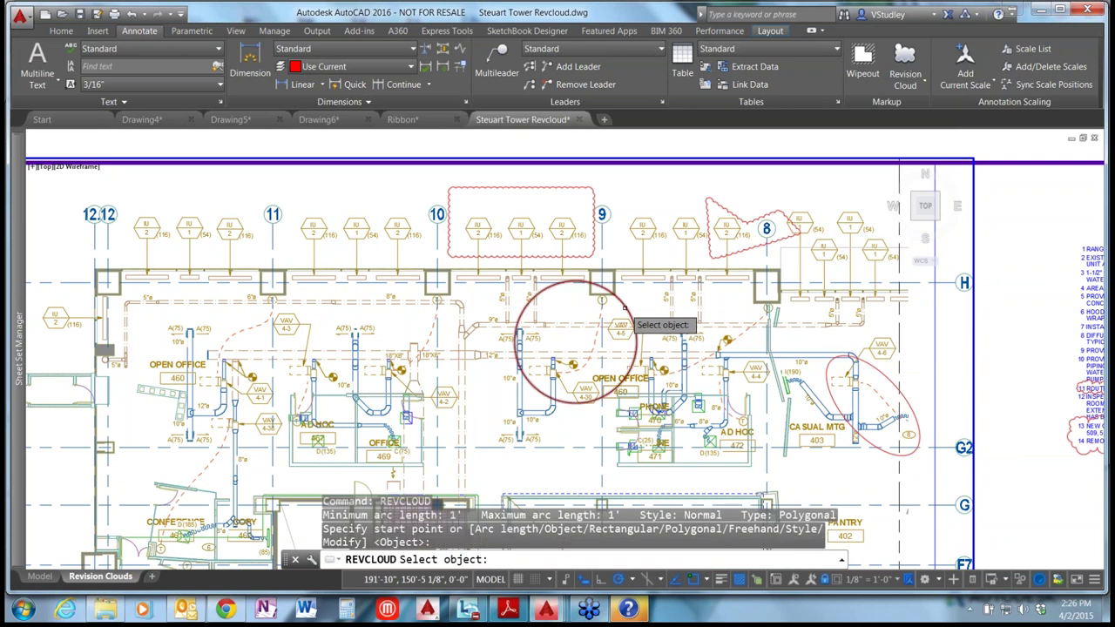
left_click(623, 300)
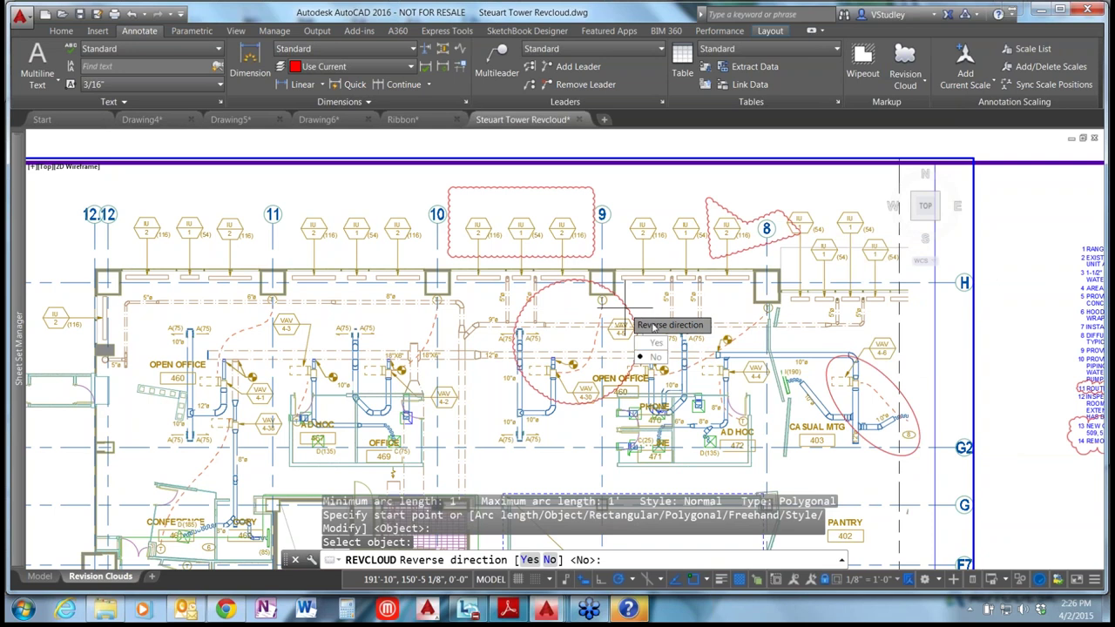
left_click(655, 358)
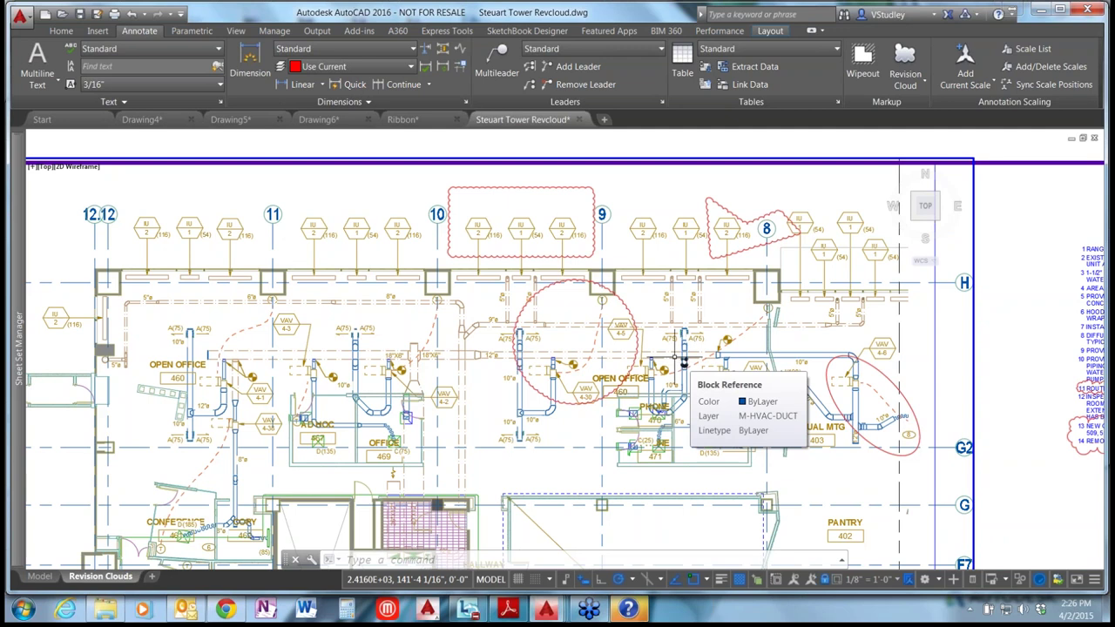
- Tighten the rectangular revision cloud around the IU tags by stretching its upper edge down and its left edge inward
left_click(570, 186)
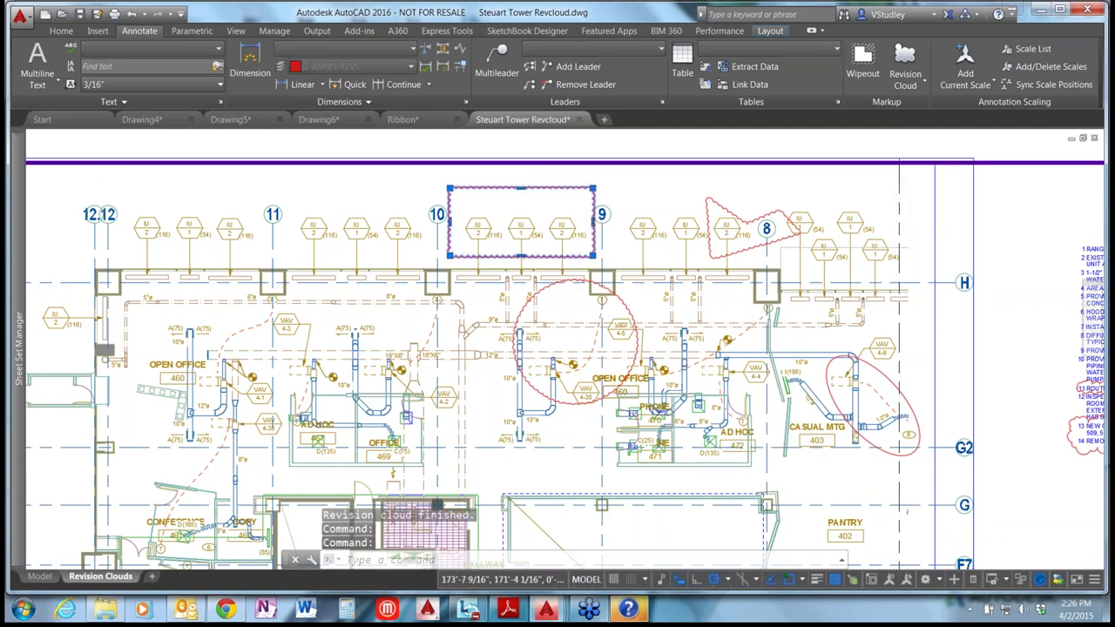
scroll(519, 186, "up", 2)
left_click(523, 191)
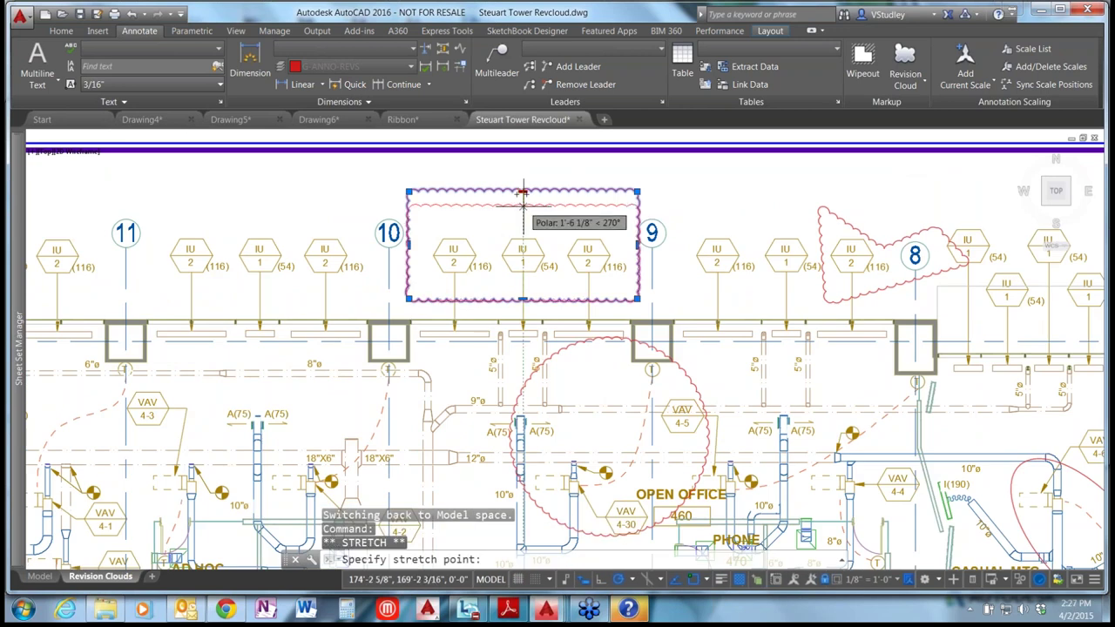
left_click(523, 212)
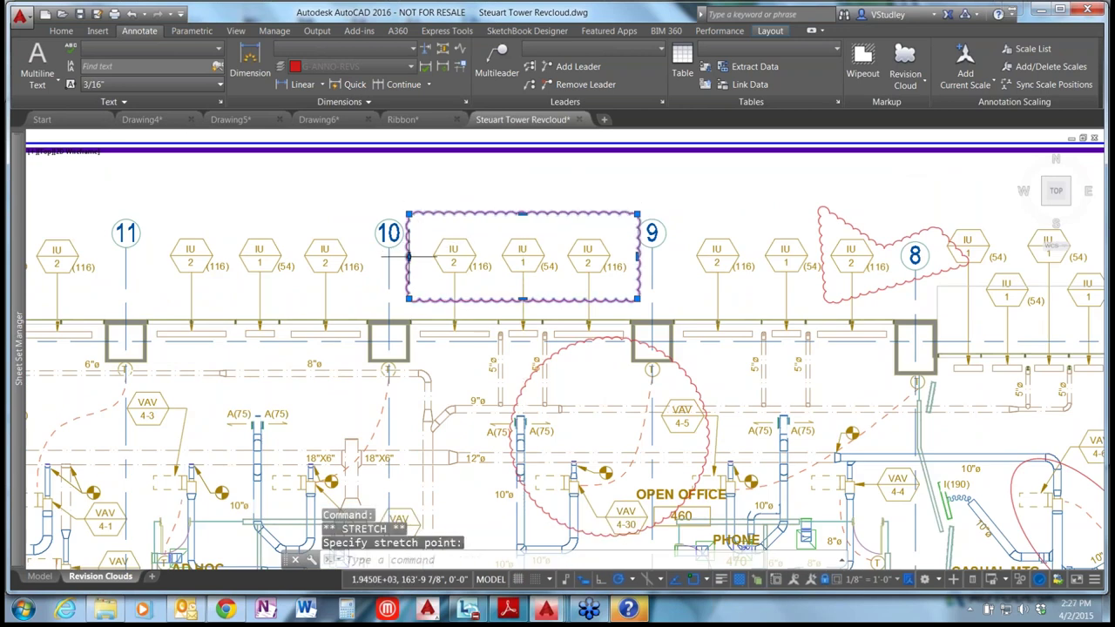
left_click(409, 255)
left_click(422, 255)
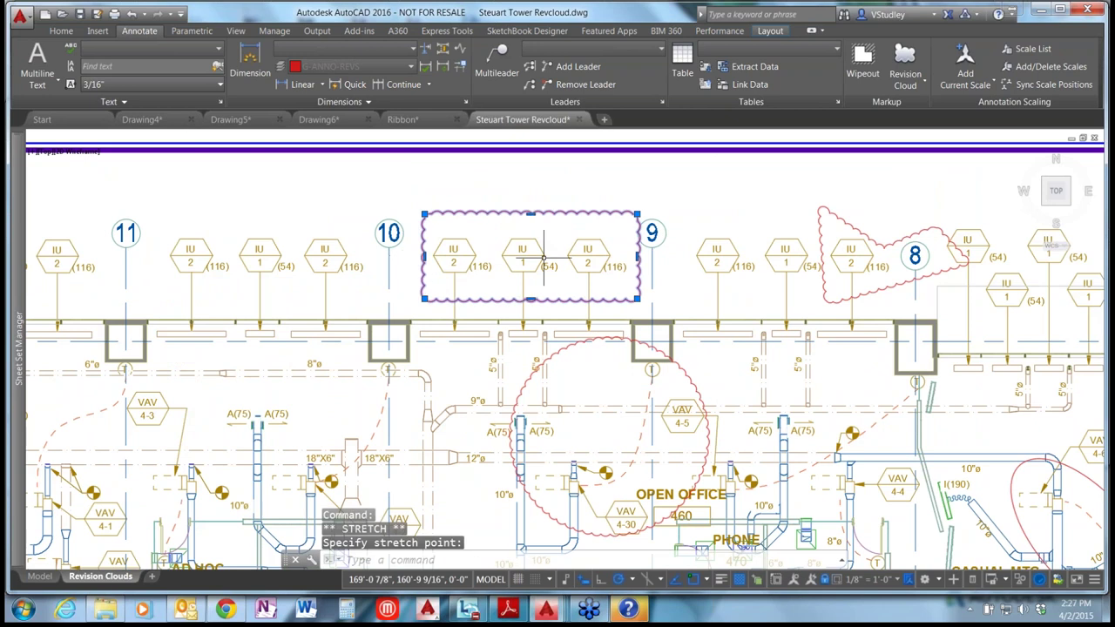
- Stretch the rectangular revision cloud's lower-right vertex slightly inward, and add the circular revision cloud to the selection
left_click(636, 299)
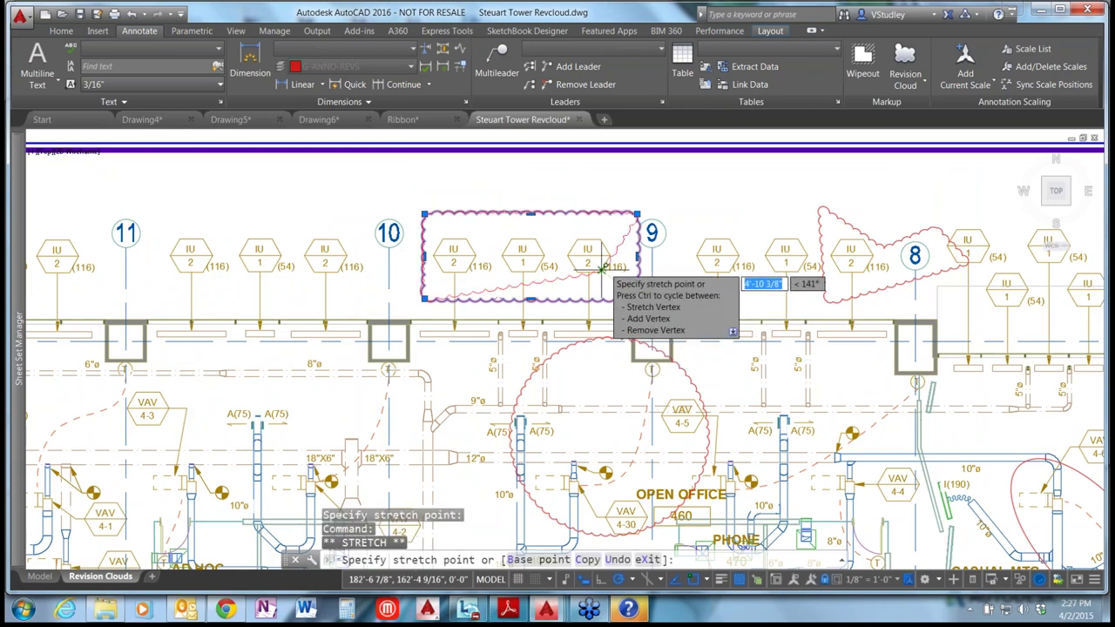
key("Escape")
left_click(569, 349)
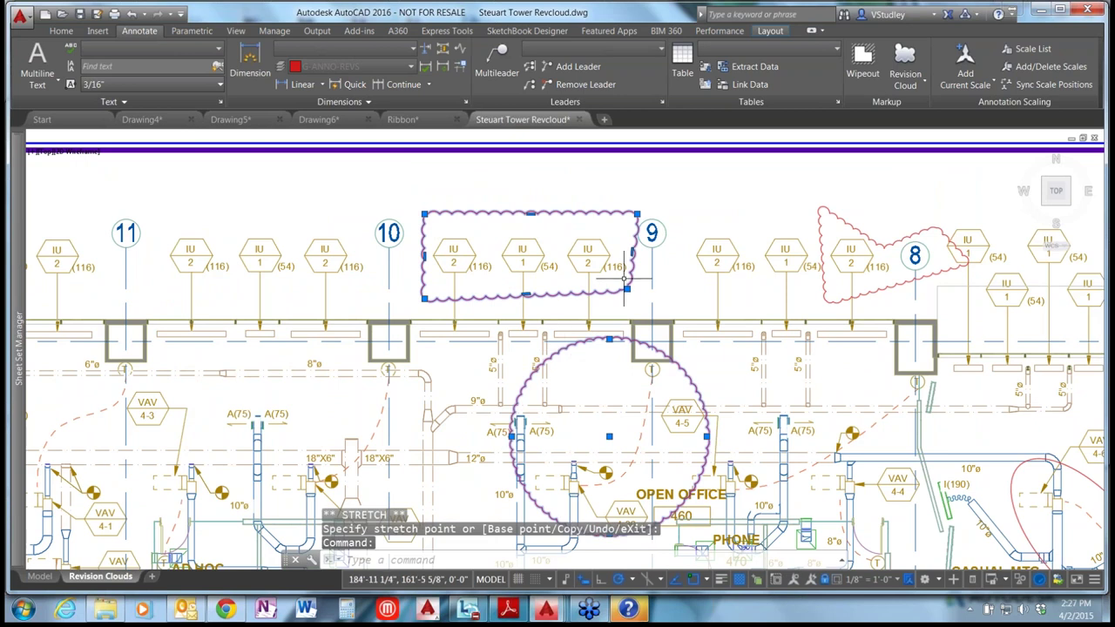
key("Escape")
scroll(628, 209, "down", 2)
scroll(627, 200, "up", 2)
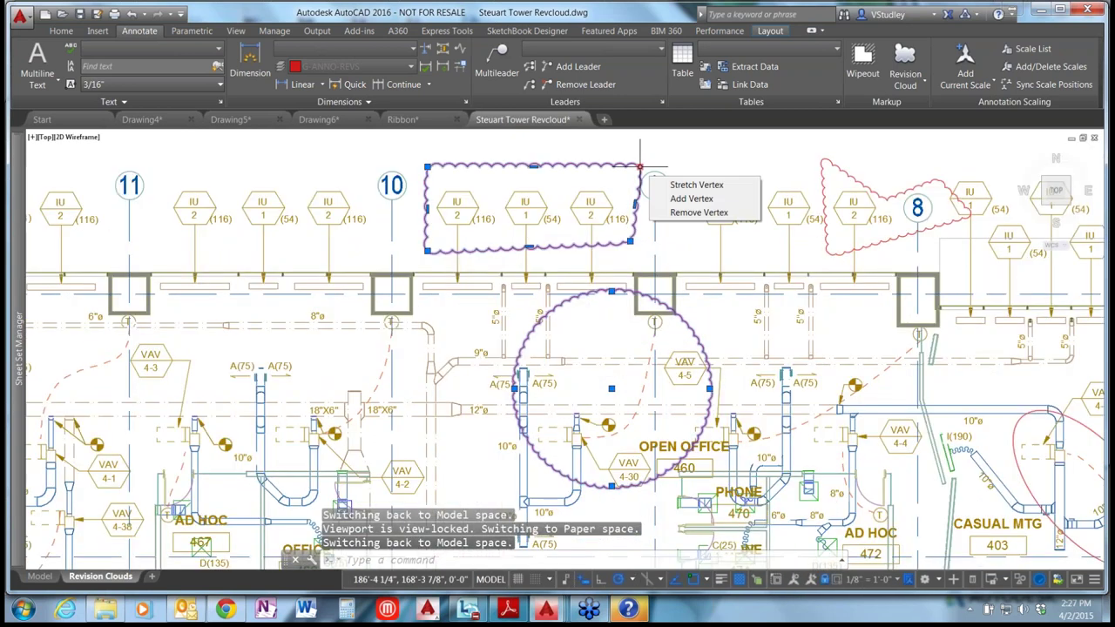
- Stretch the upper-right vertex of the rectangular revision cloud upward, and move its whole upper edge slightly down toward the IU tags
left_click(640, 164)
left_click(639, 147)
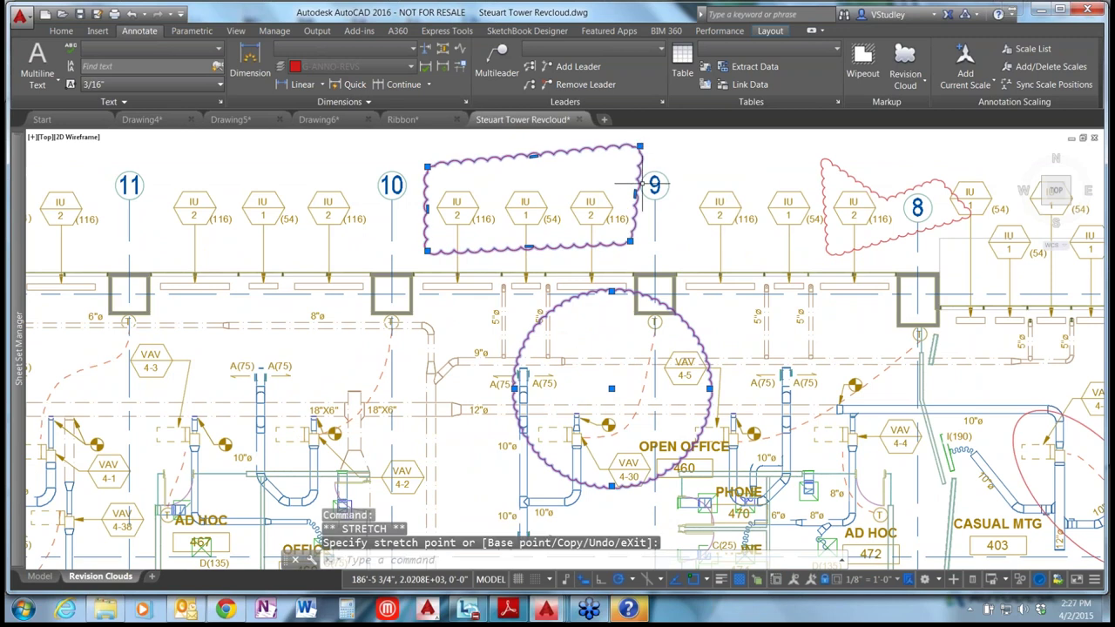
left_click(533, 158)
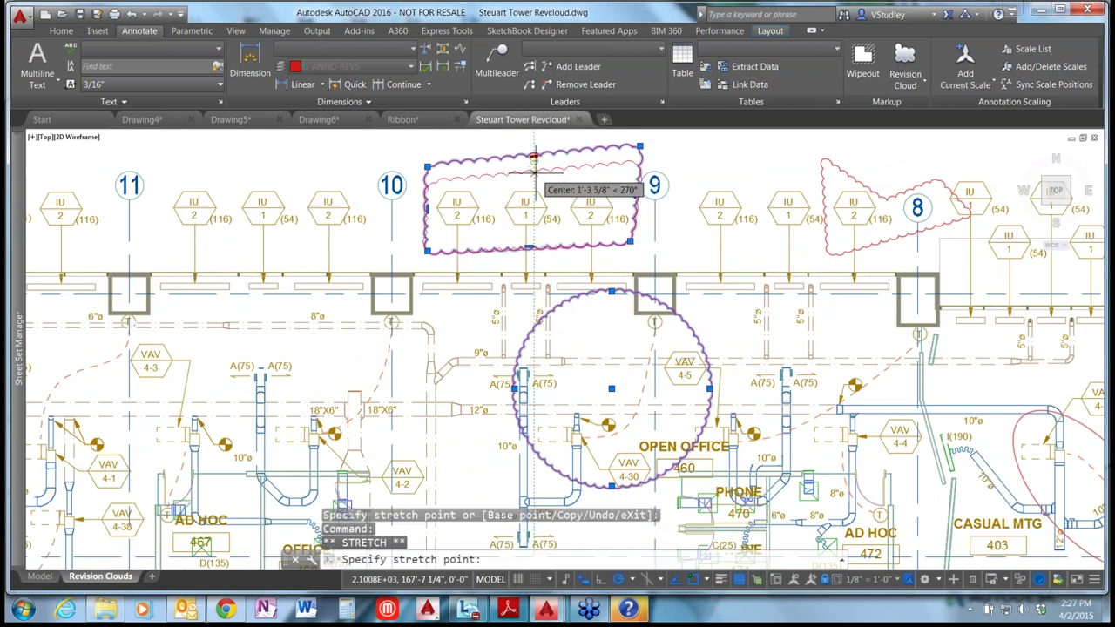
left_click(534, 168)
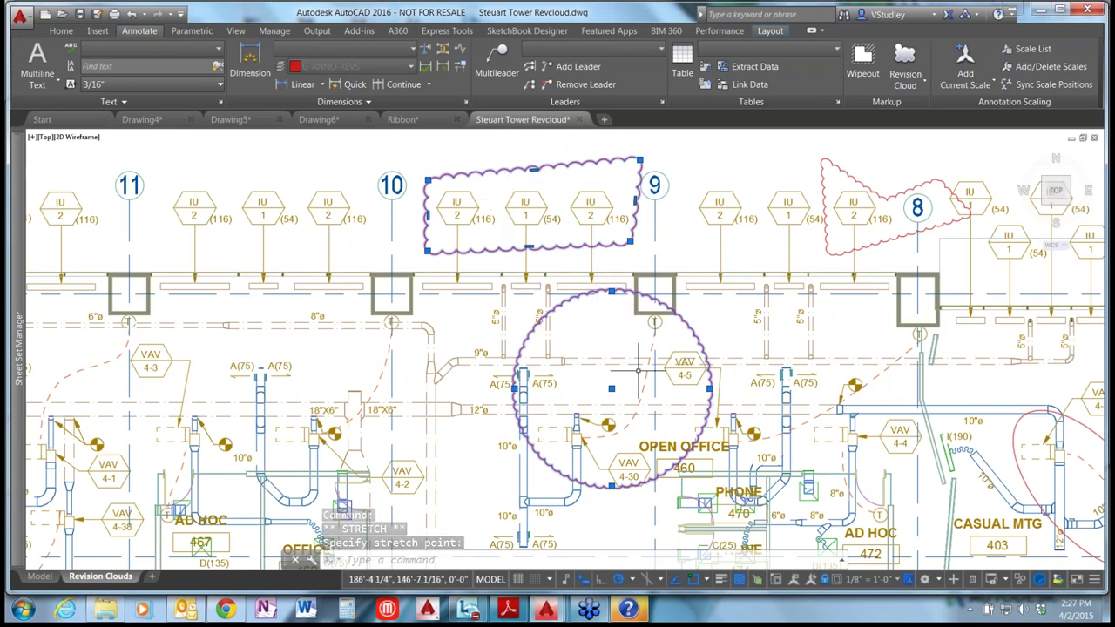
- Shrink the circular revision cloud to roughly half its diameter, move it slightly down and right by its centre, and clear the selection
left_click(611, 291)
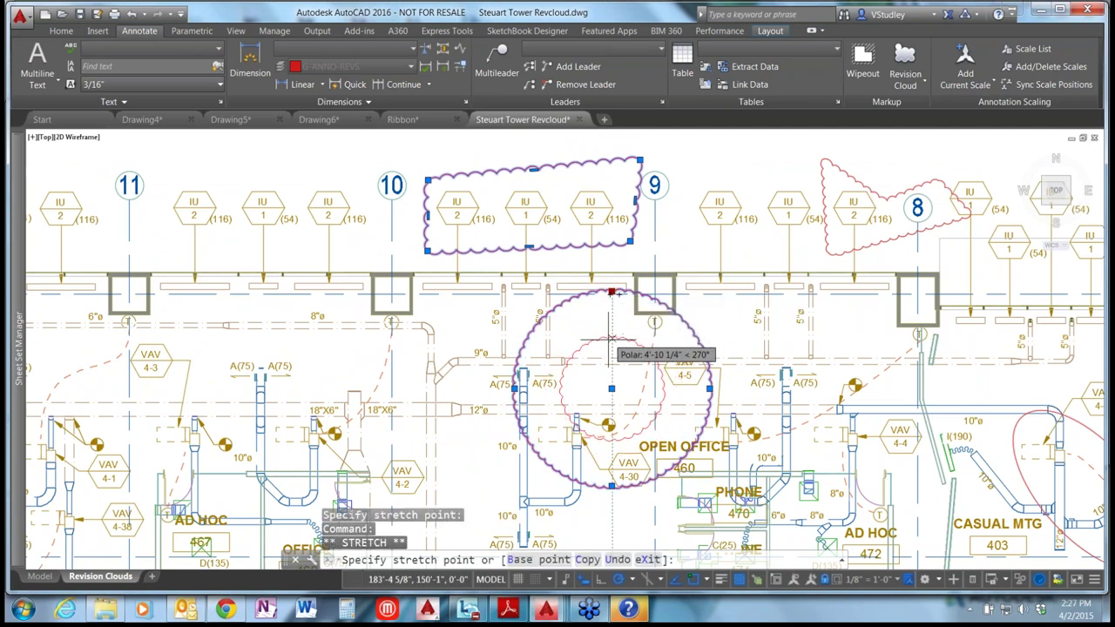
left_click(611, 346)
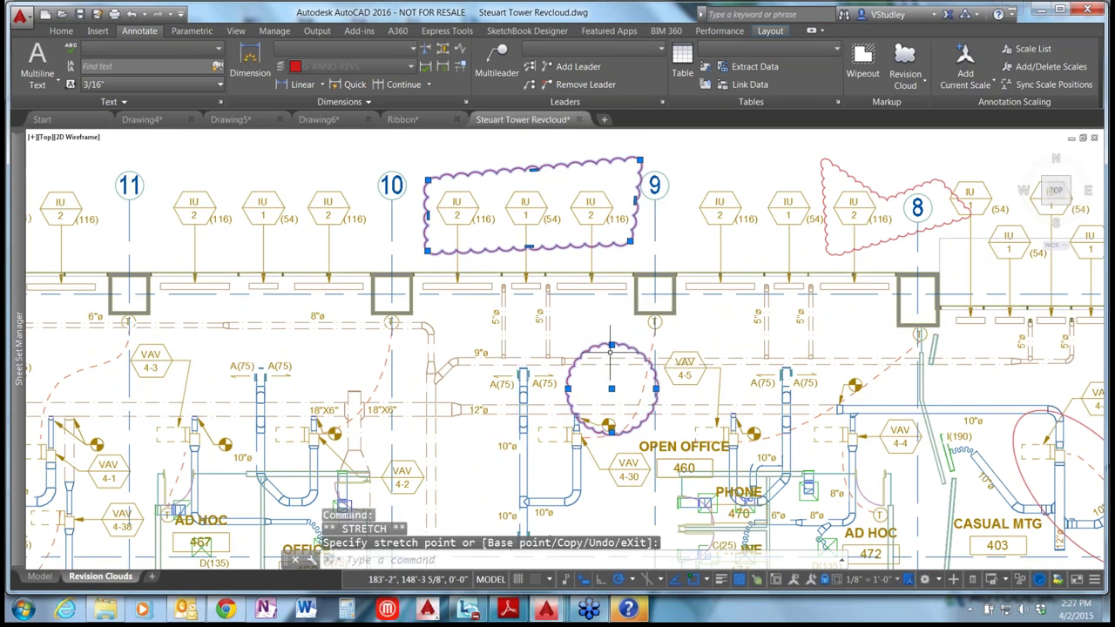
left_click(611, 388)
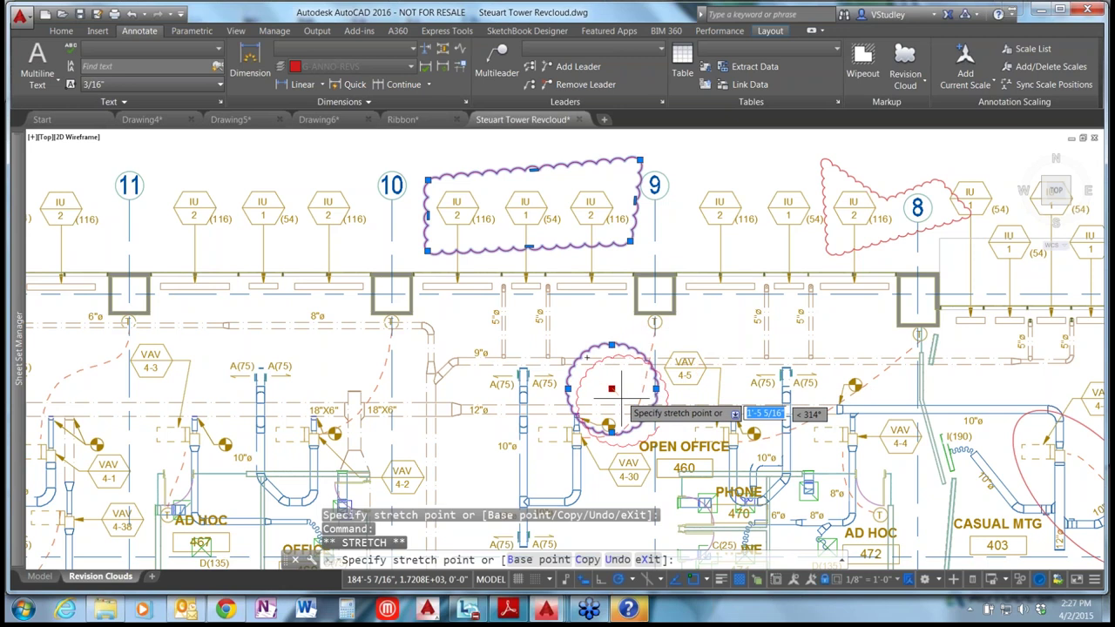
key("Escape")
key("Escape")
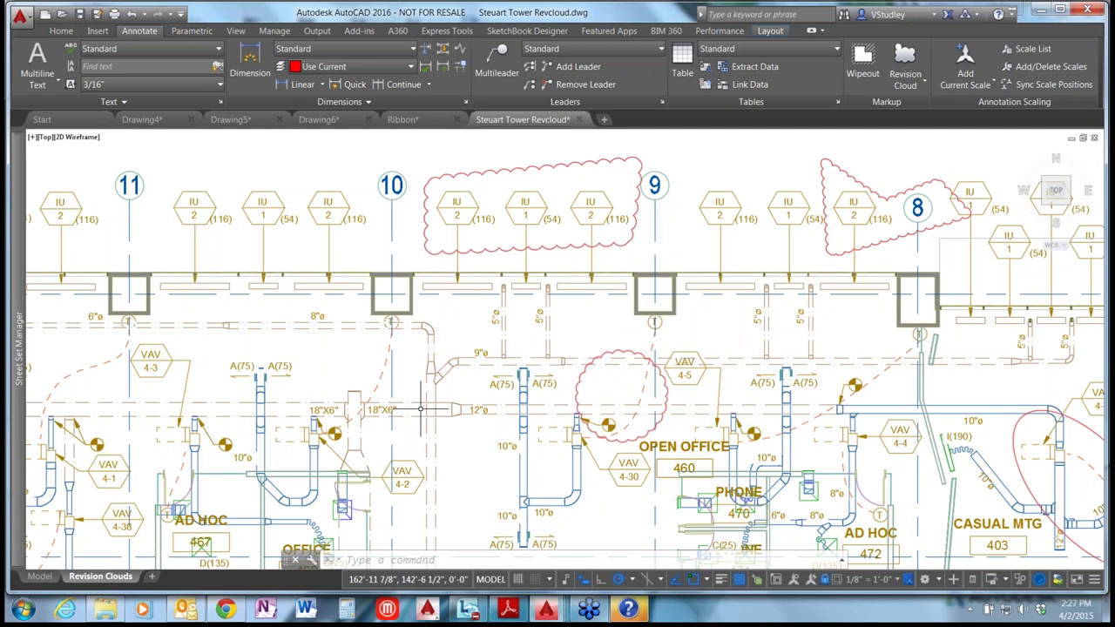
left_click(492, 170)
key("Escape")
key("Escape")
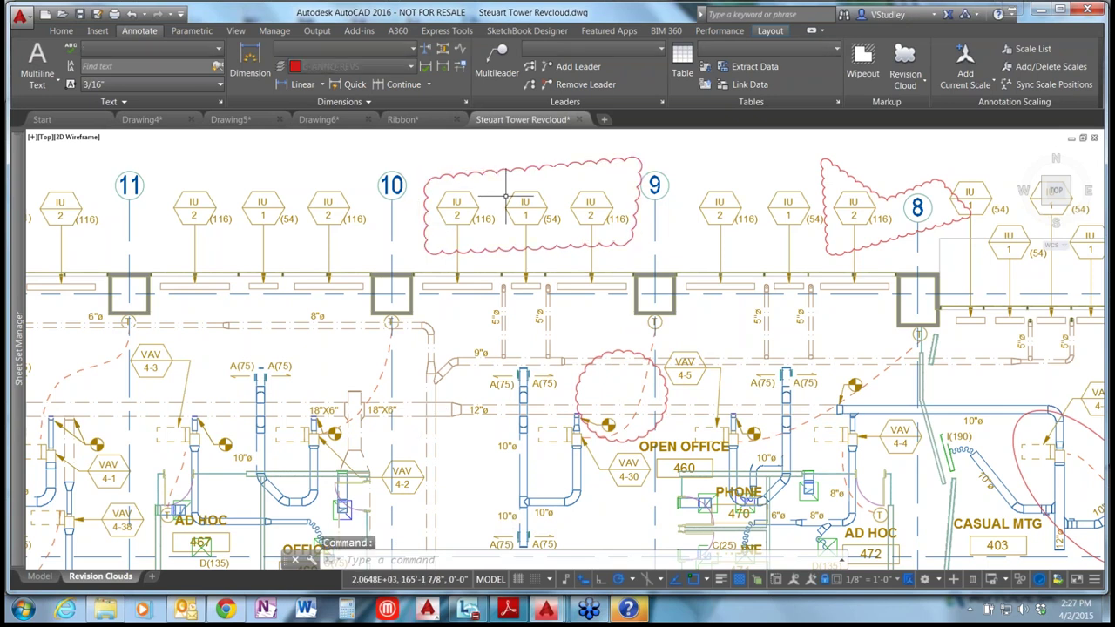
- Extend the rectangular revision cloud around grid bubble 9 and the adjacent IU 2 tag with REVCLOUD Modify, erasing its old right edge without reversing direction
type("revc")
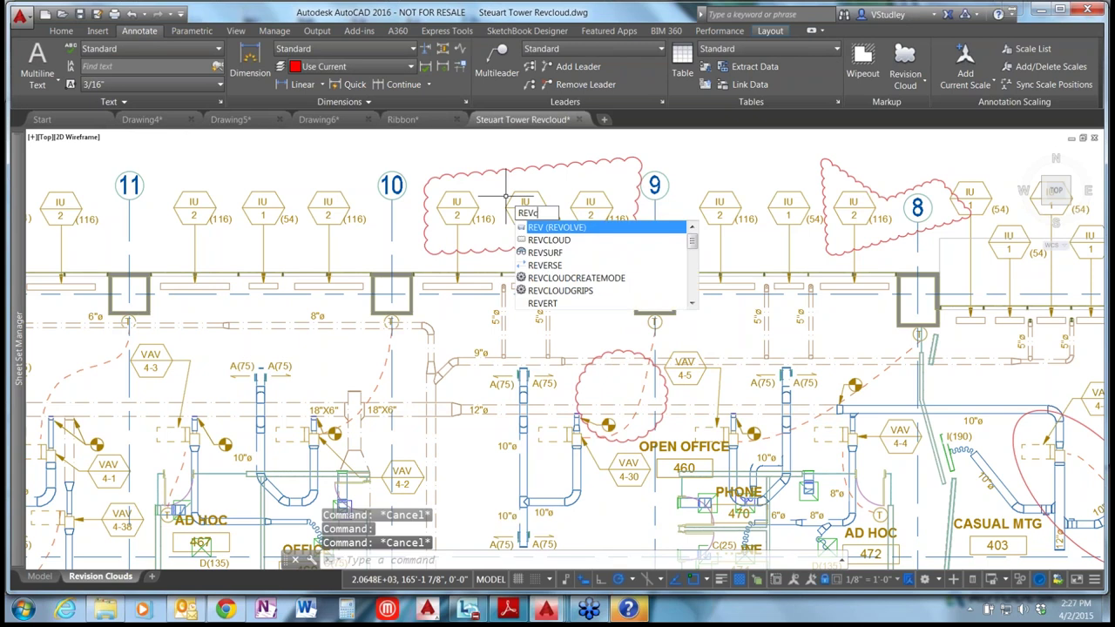
key("Return")
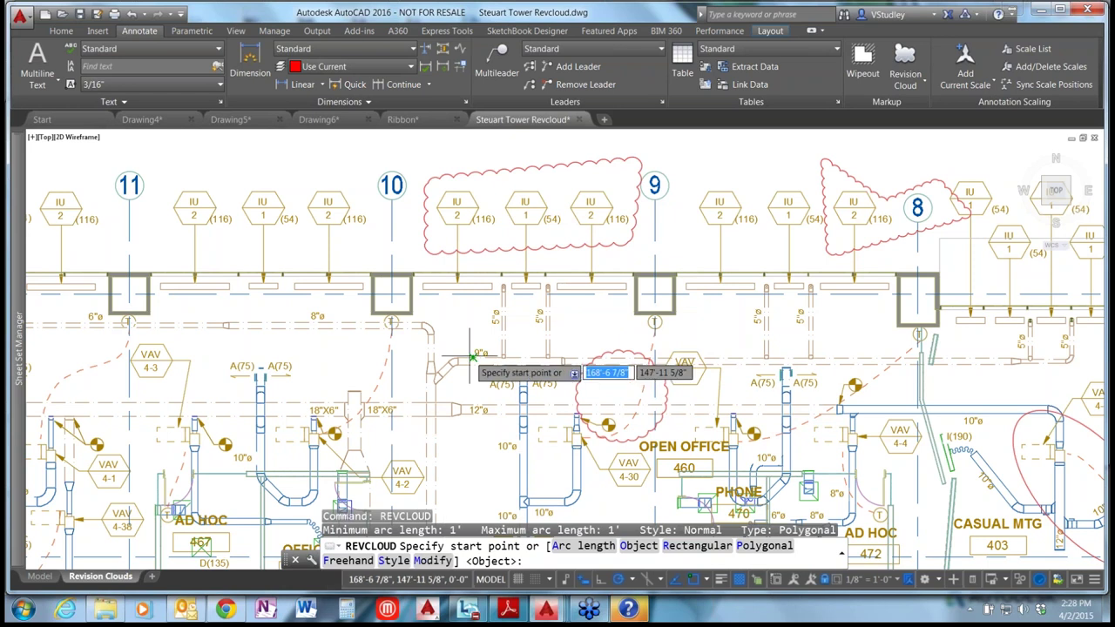
type("m")
key("Return")
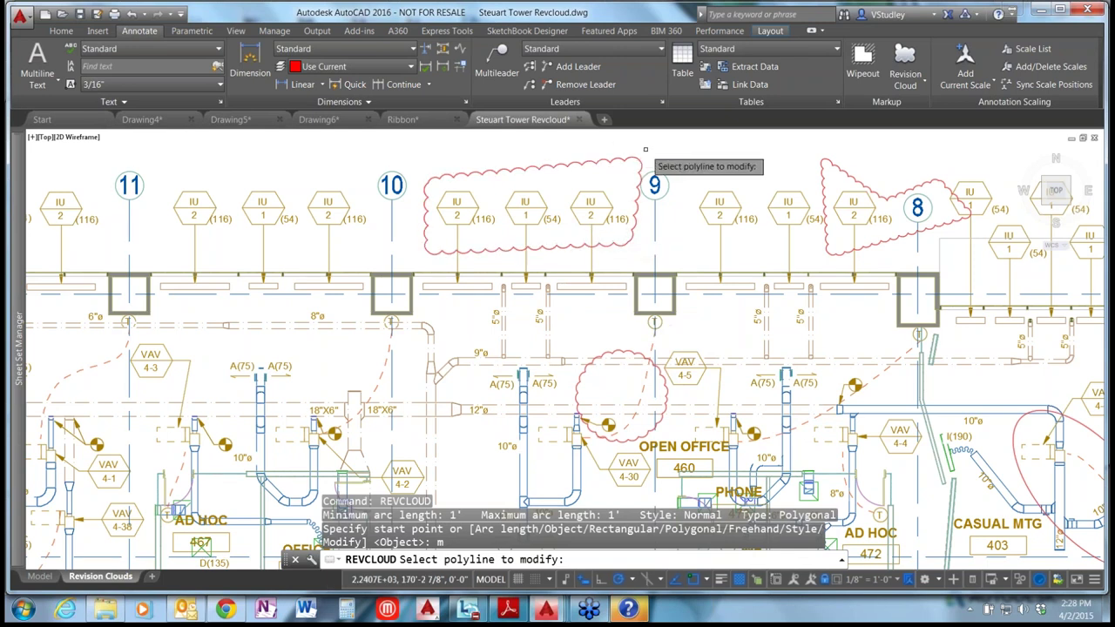
scroll(646, 150, "up", 4)
left_click(688, 162)
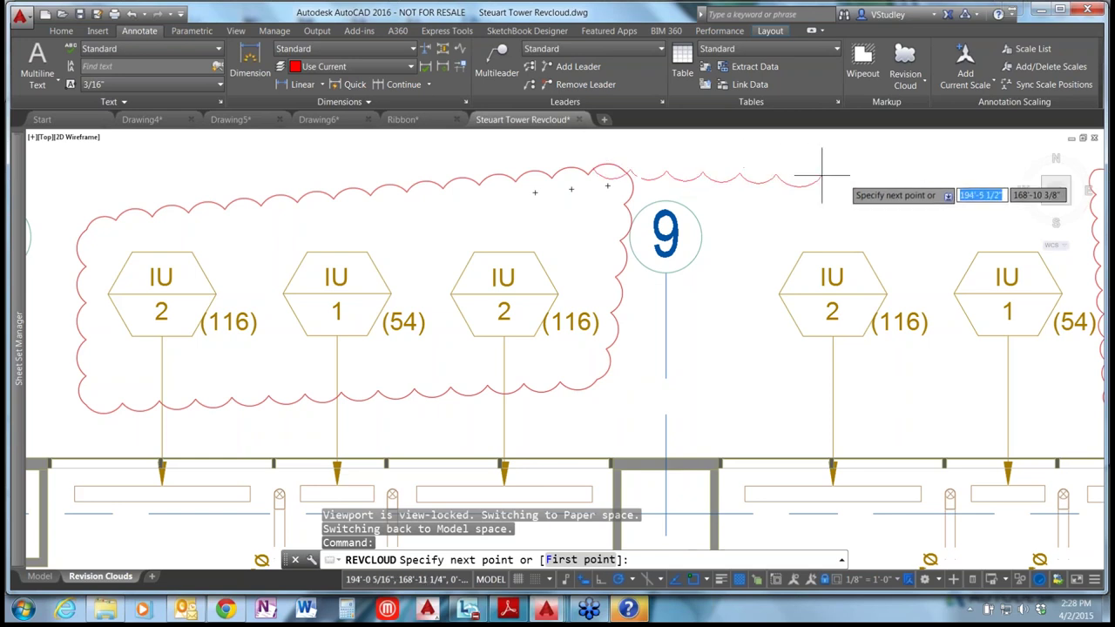
left_click(852, 177)
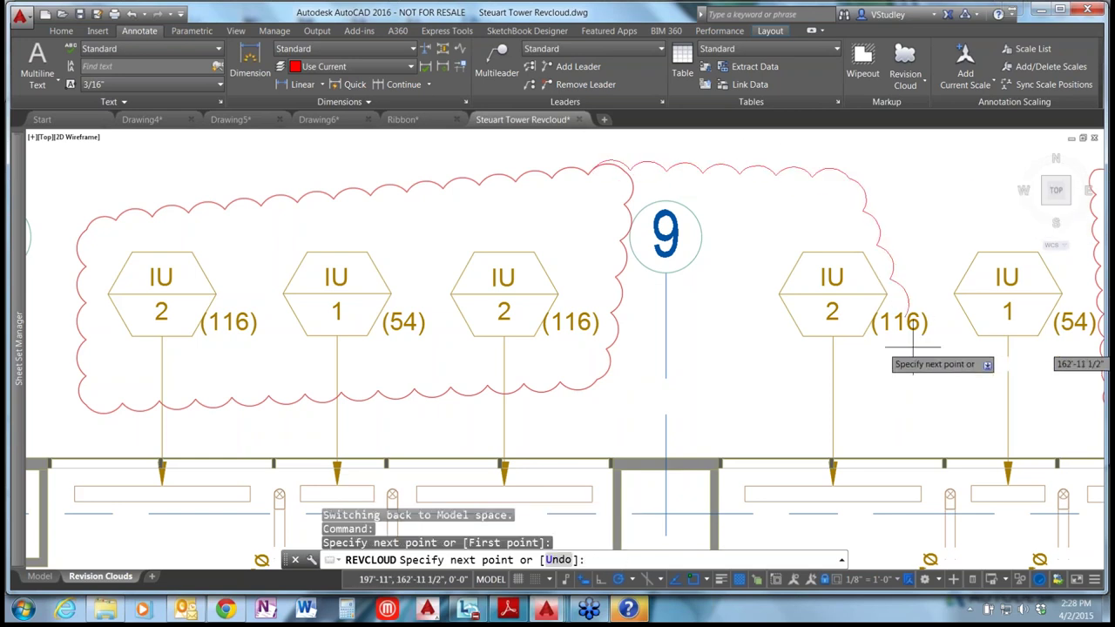
left_click(912, 383)
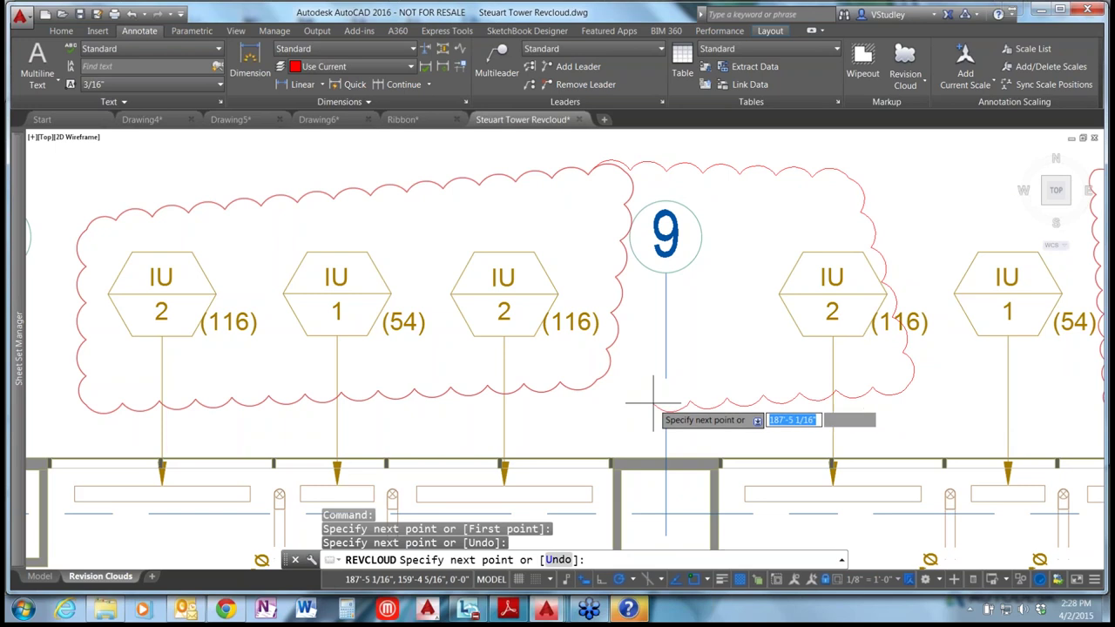
left_click(617, 340)
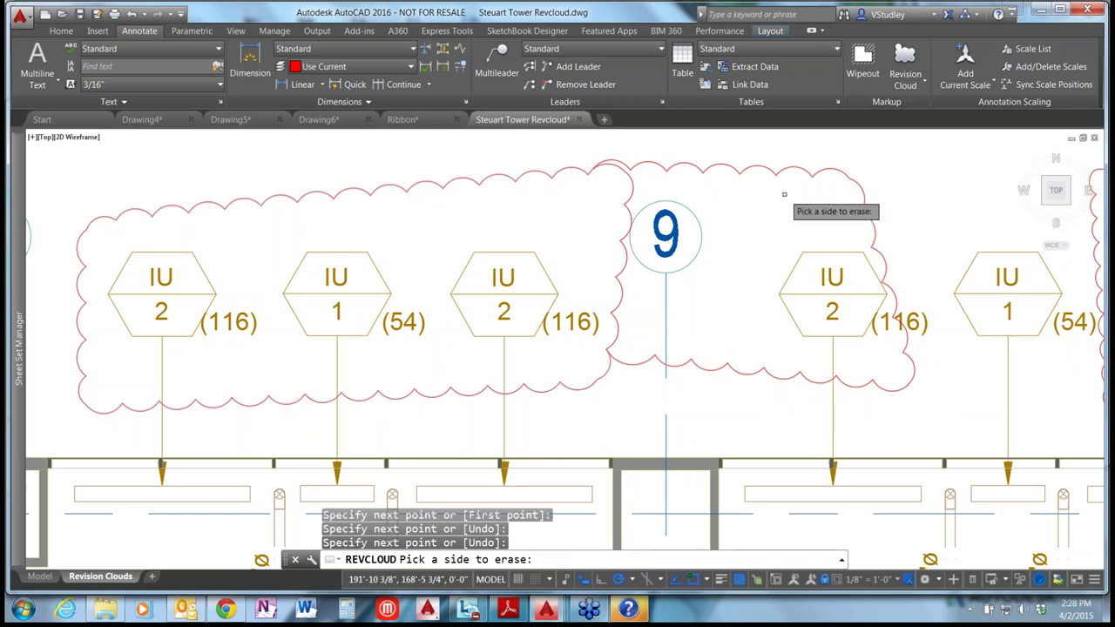
left_click(633, 187)
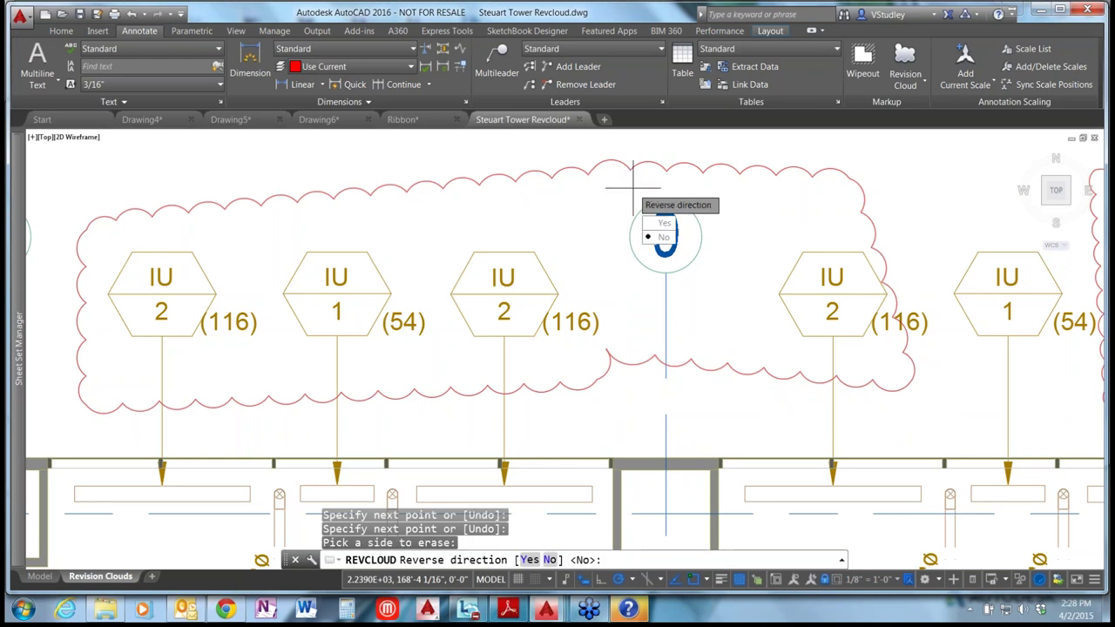
key("Return")
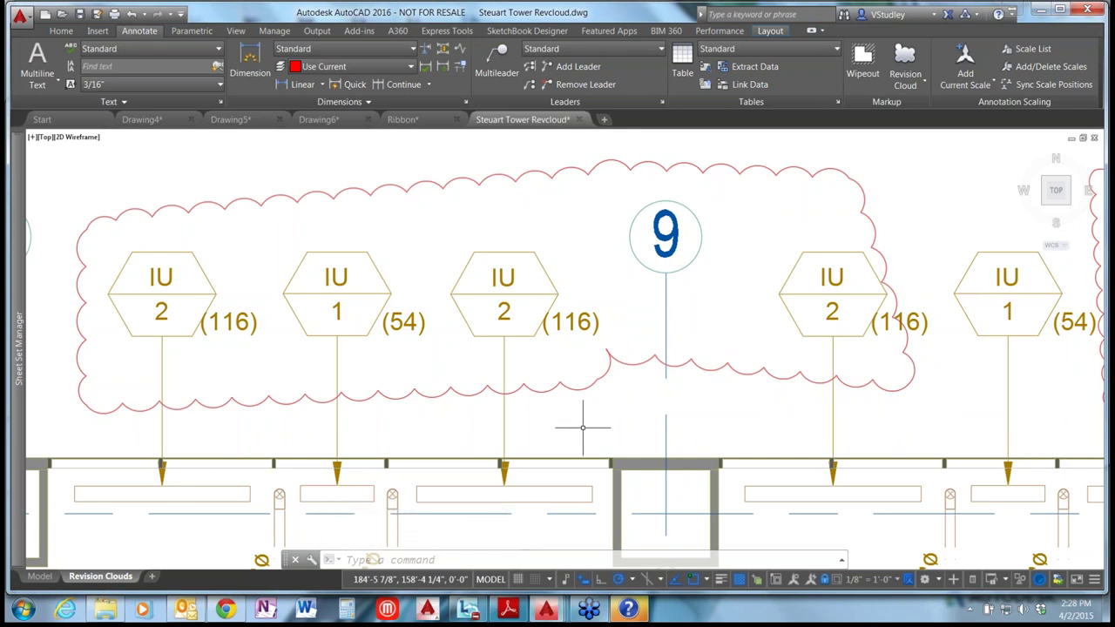
- Bring the whole Revision Clouds sheet into view and switch from the viewport back to paper space
scroll(583, 427, "down", 4)
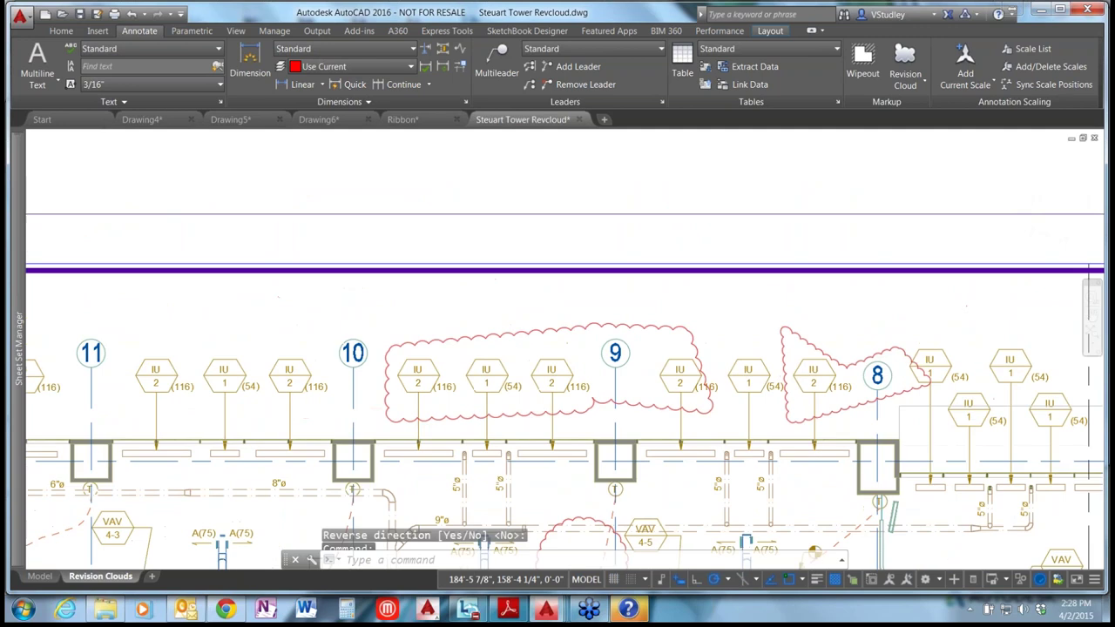
scroll(622, 436, "down", 3)
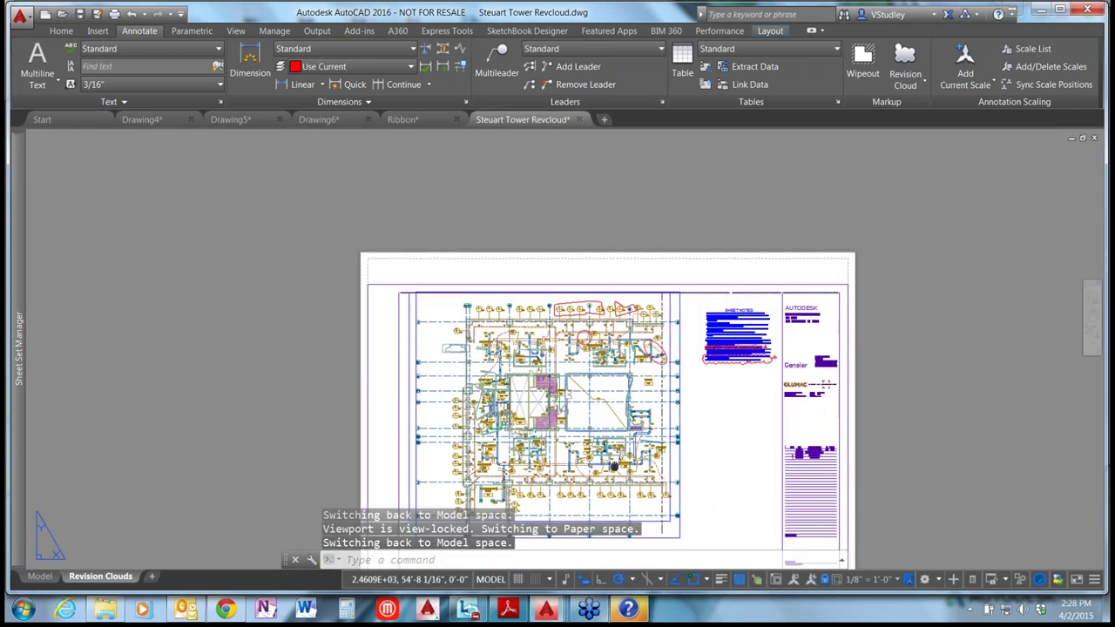
middle_click_drag(622, 436, 603, 366)
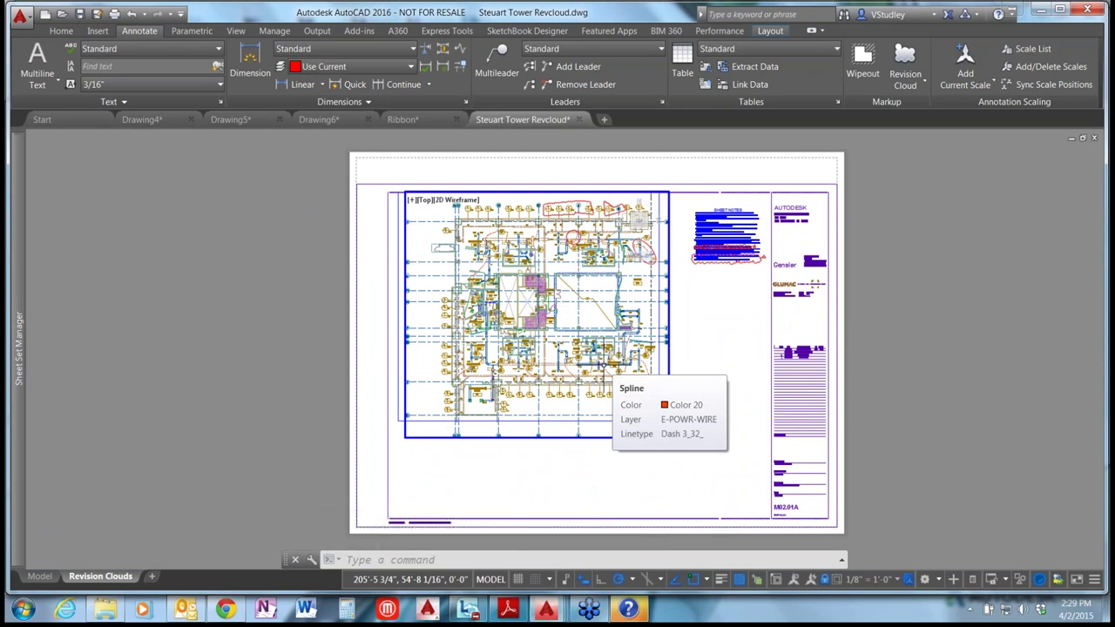
double_click(303, 309)
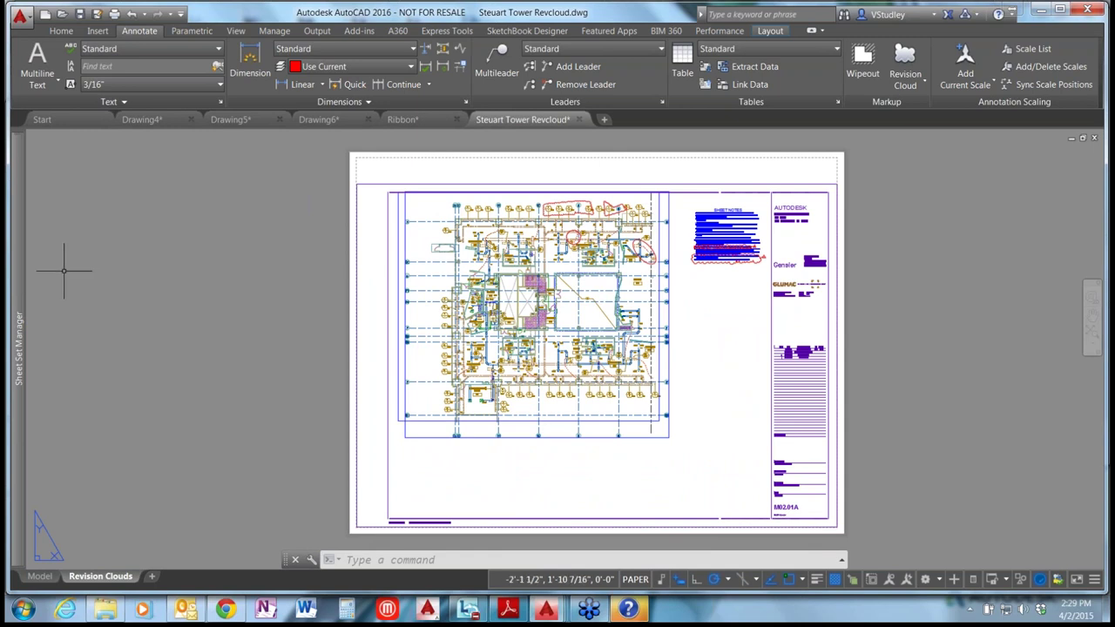
- Open the recently used IRD Addition sheet set in the Sheet Set Manager
mouse_move(26, 297)
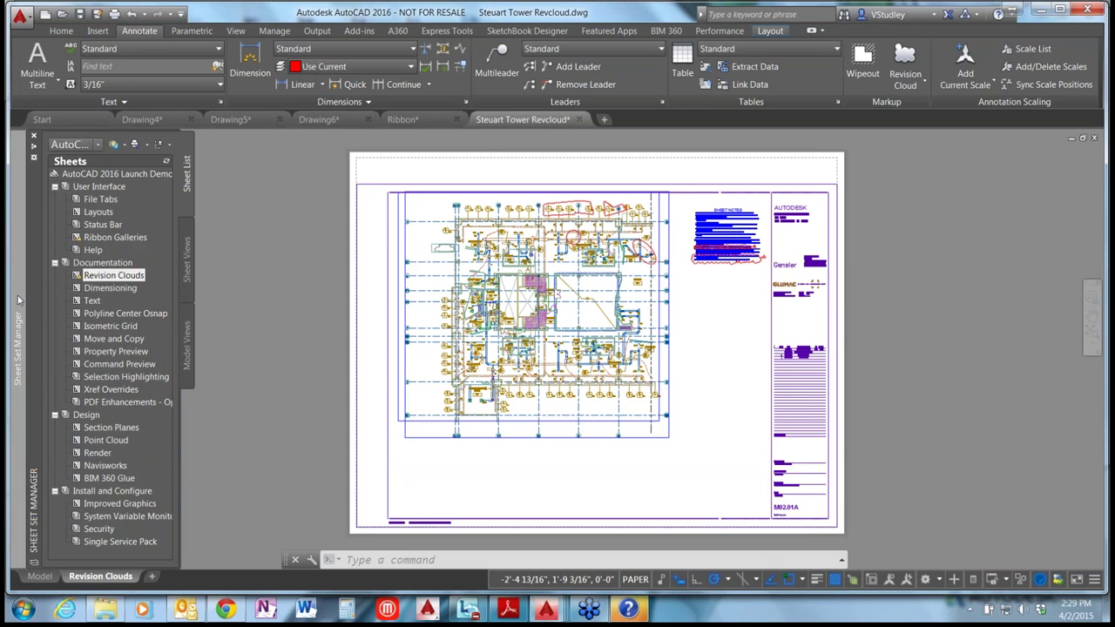
left_click(94, 144)
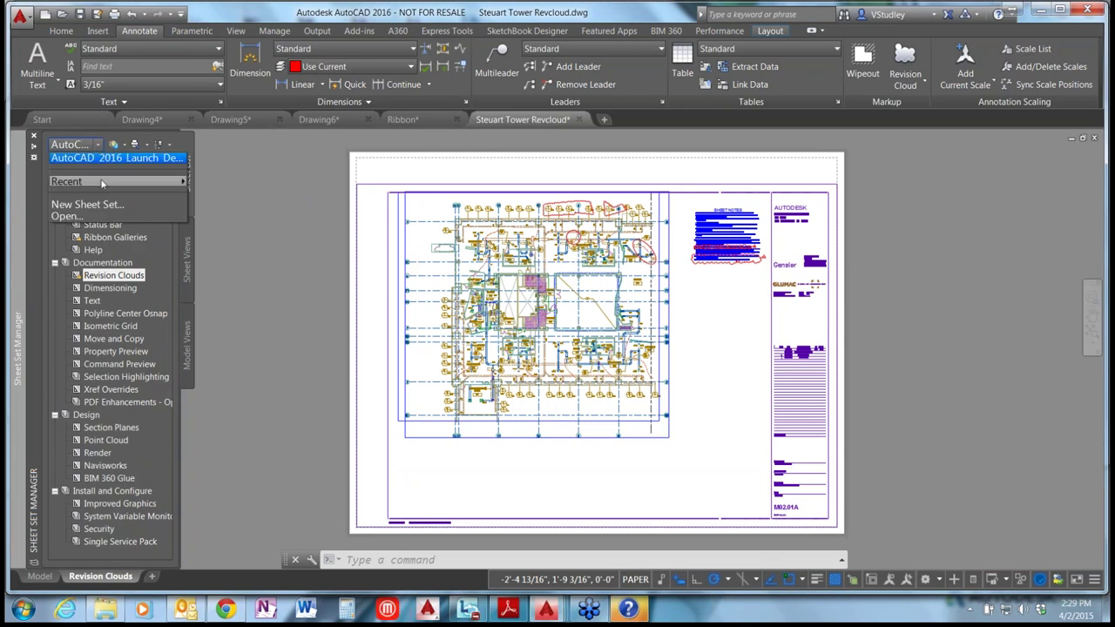
mouse_move(102, 183)
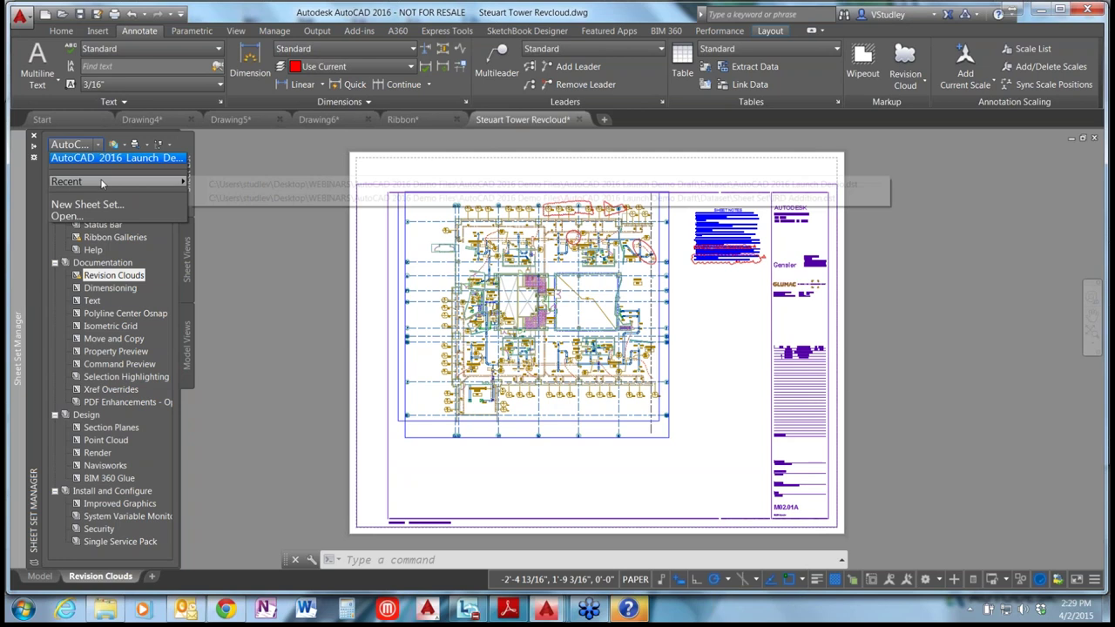
left_click(251, 198)
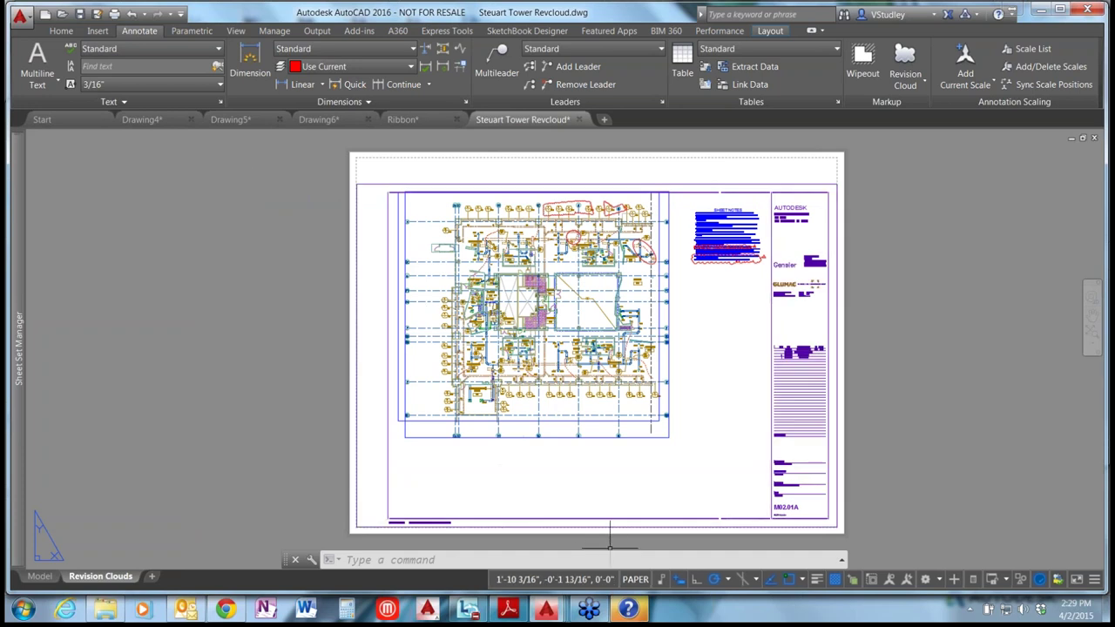
- Close the Windows Help and Support window, and open sheet T-01 - TITLE SHEET from the IRD Addition sheet set
right_click(629, 610)
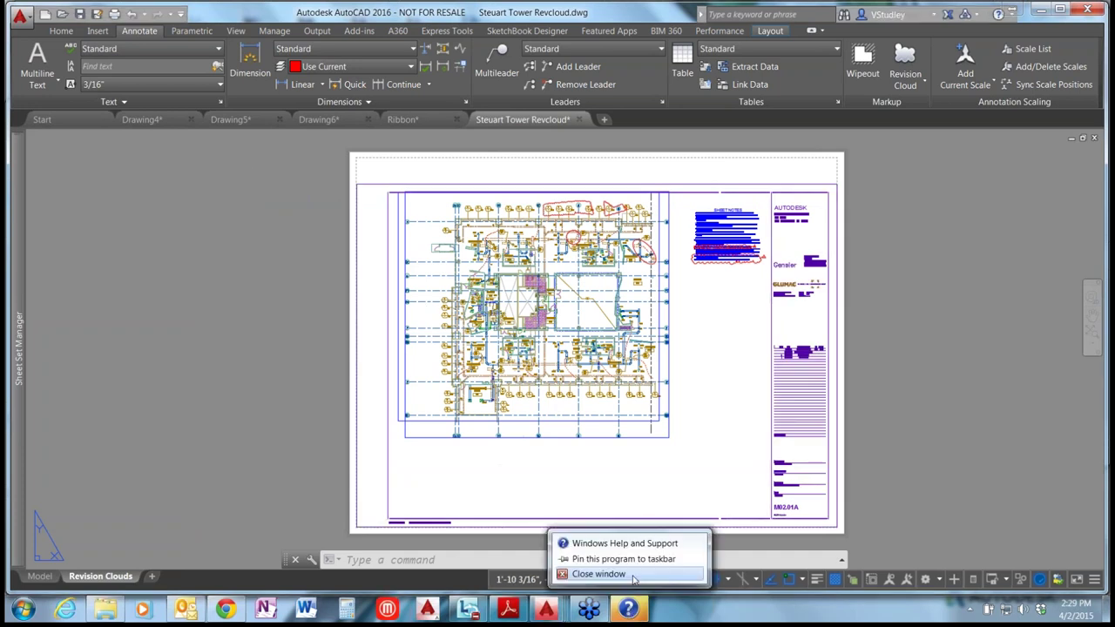
left_click(634, 575)
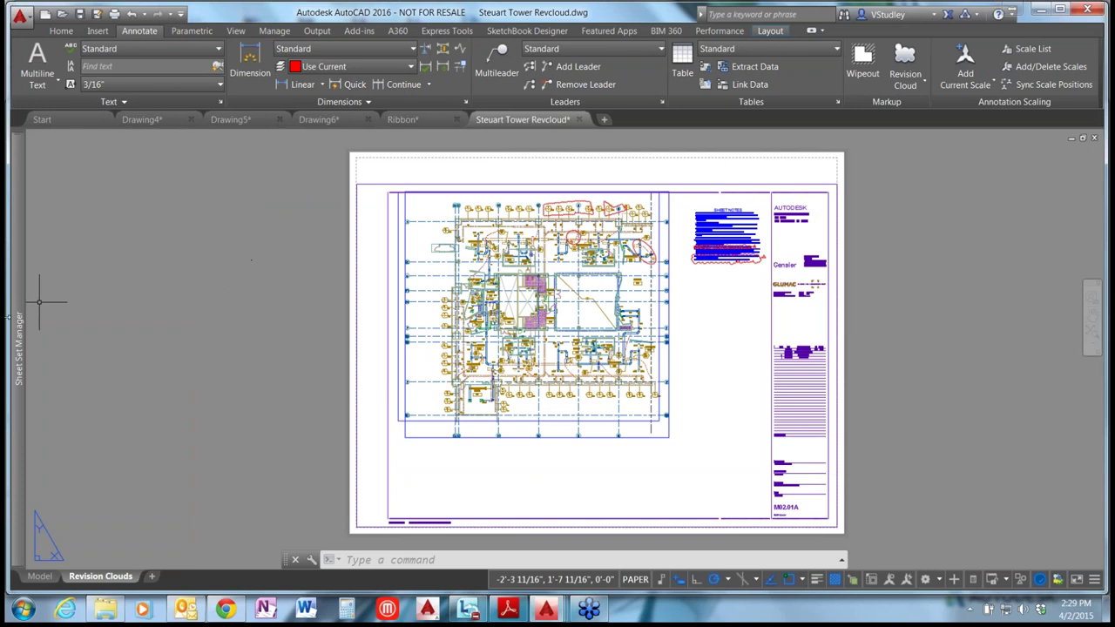
mouse_move(19, 329)
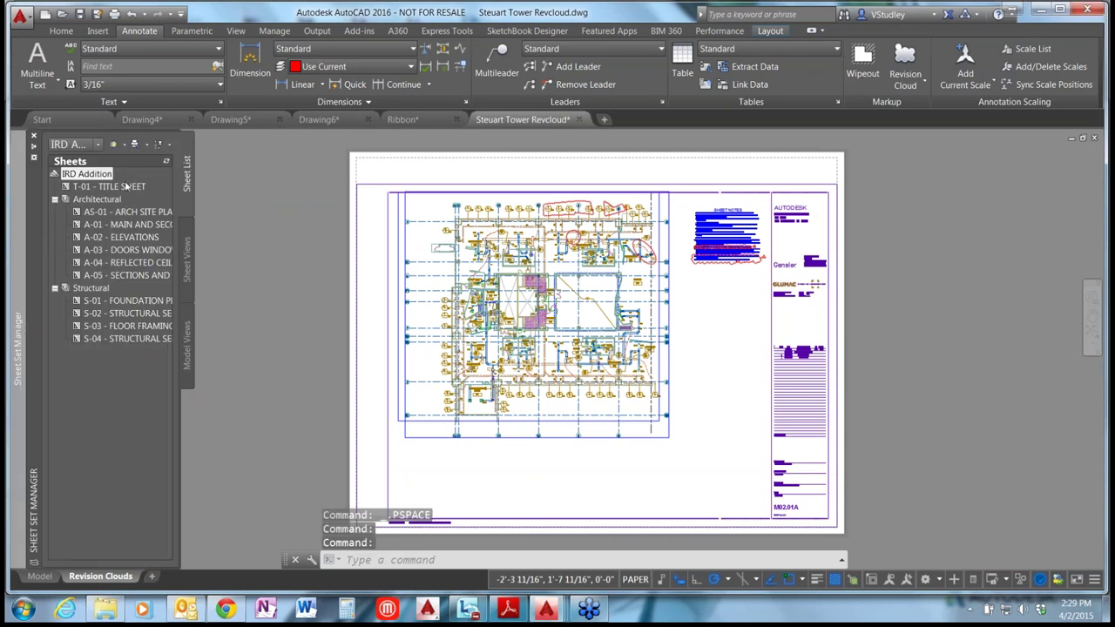
double_click(122, 188)
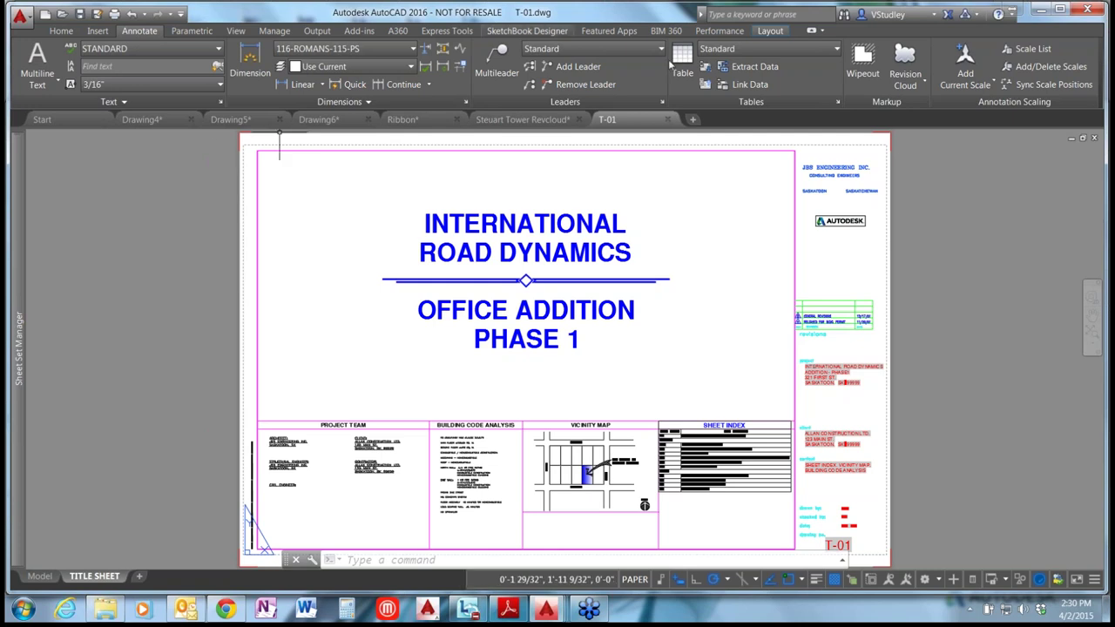
- Open the Export to PDF Options for the title sheet
left_click(317, 30)
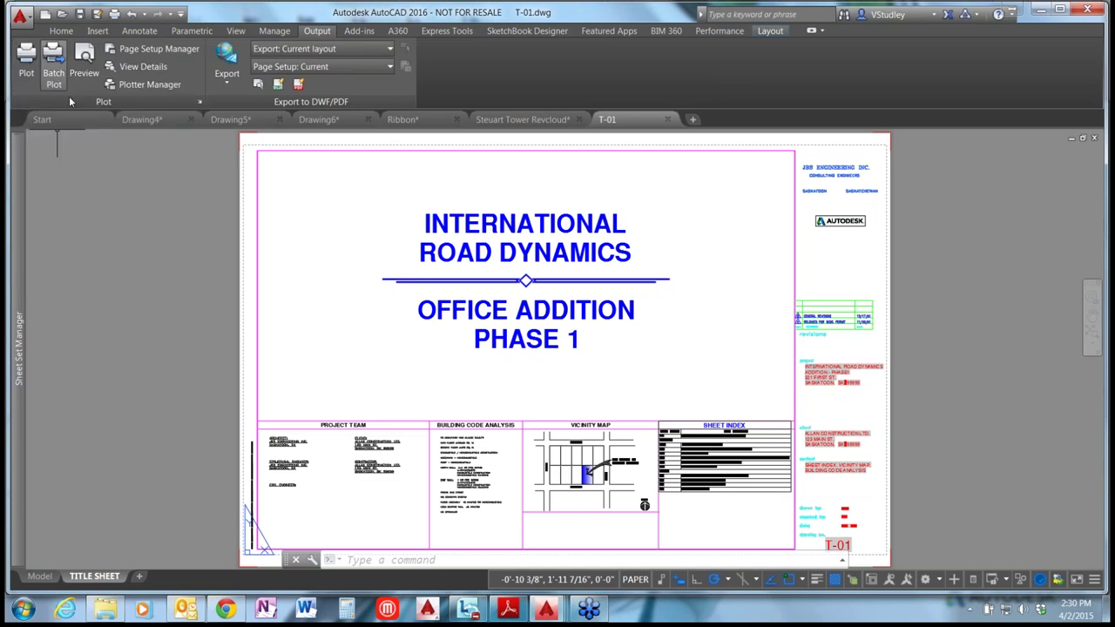
left_click(299, 84)
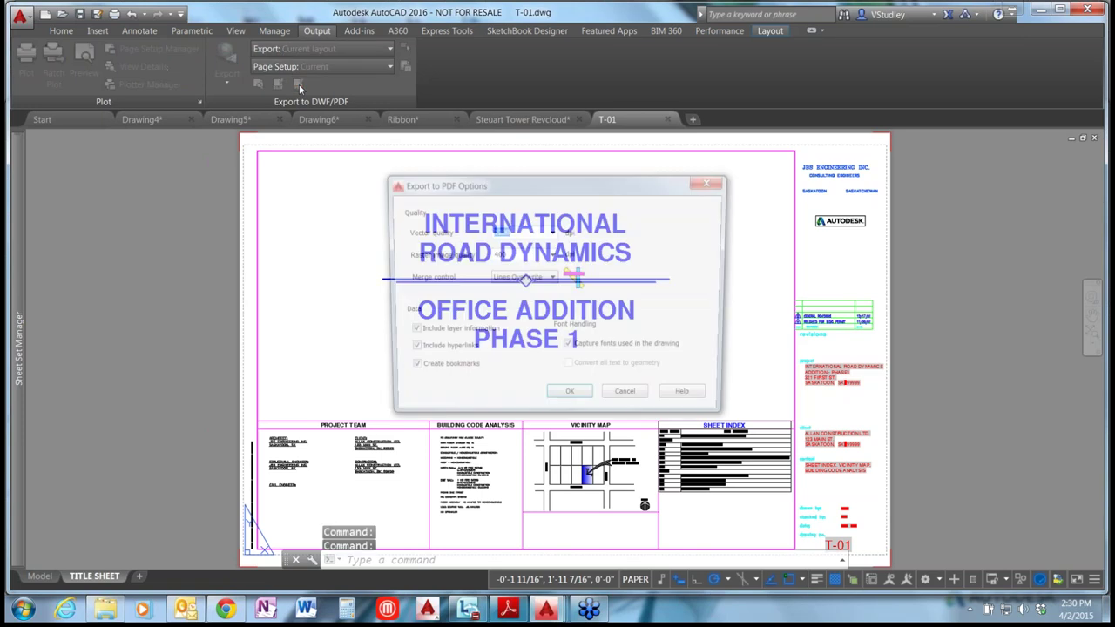
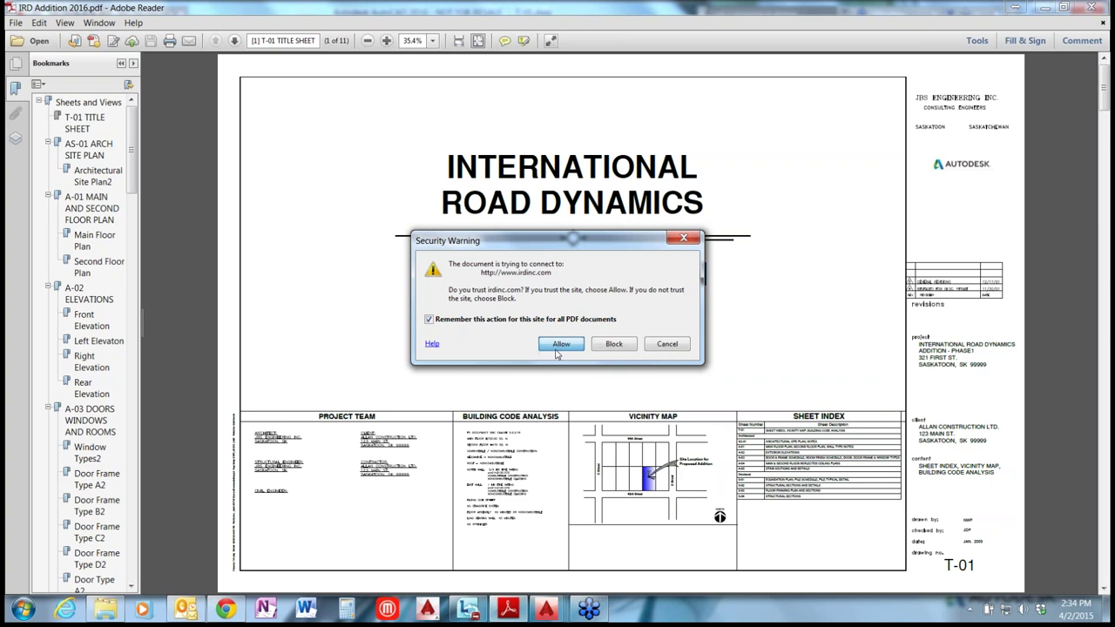
left_click(561, 344)
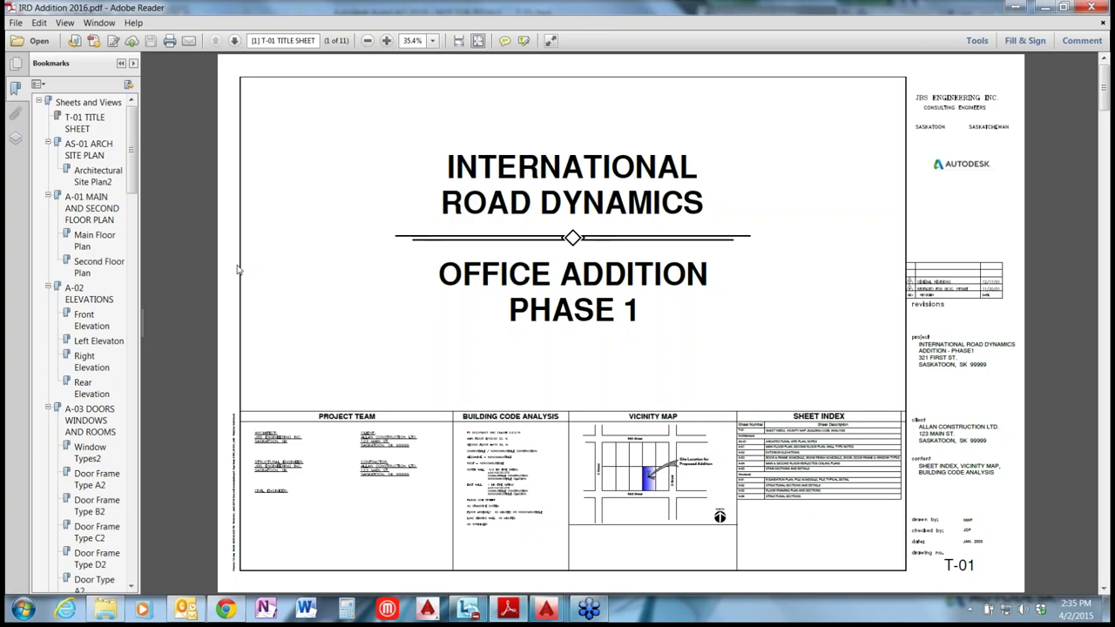
left_click(1080, 42)
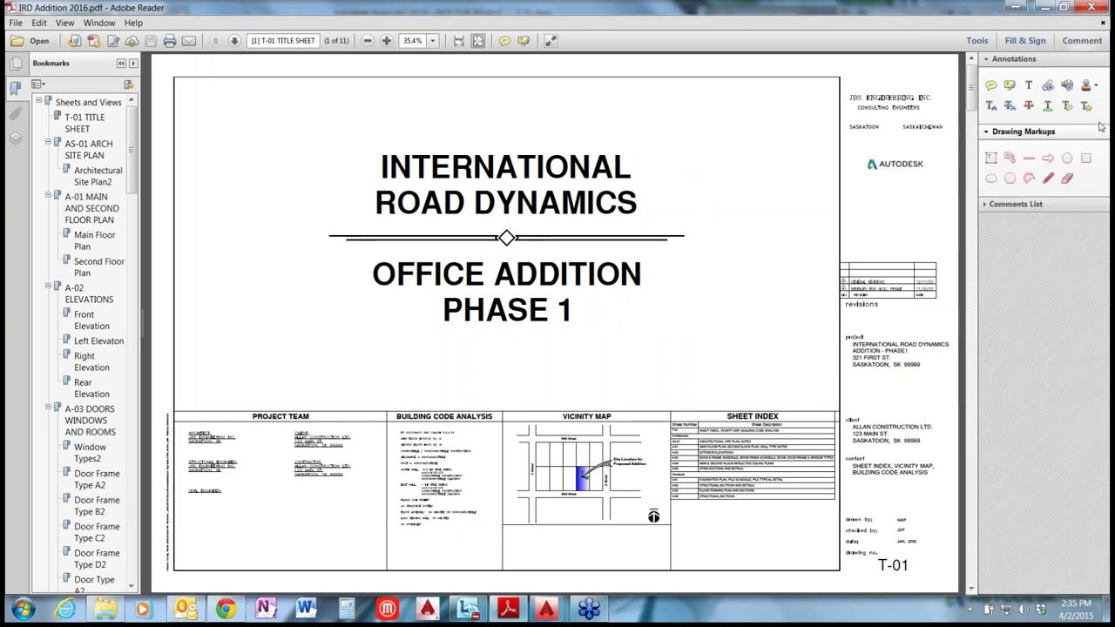
left_click(988, 209)
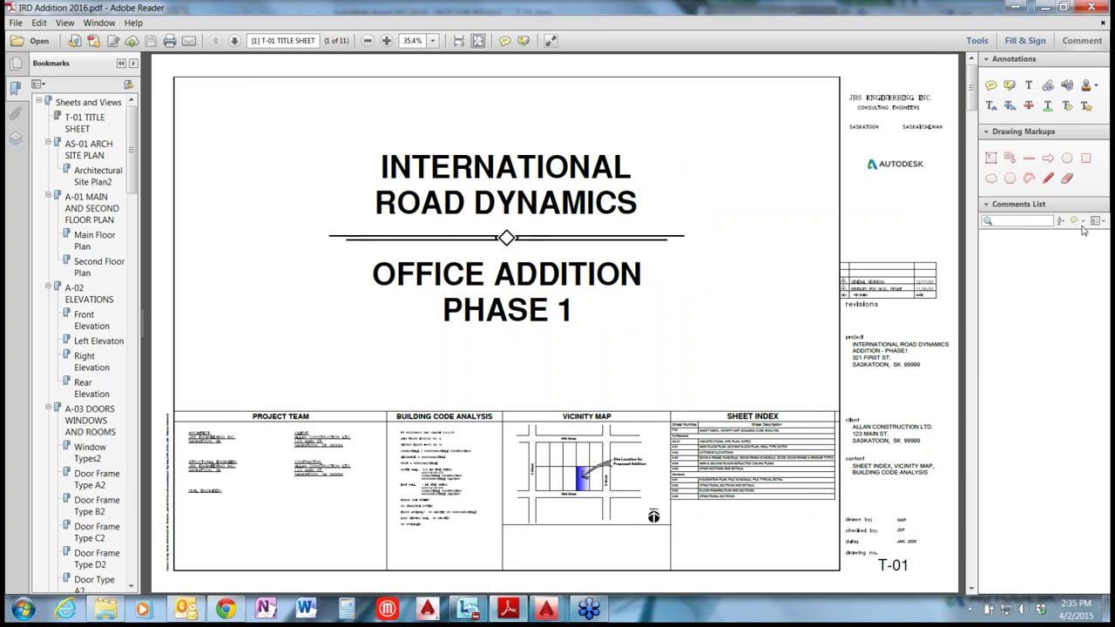
left_click(1008, 220)
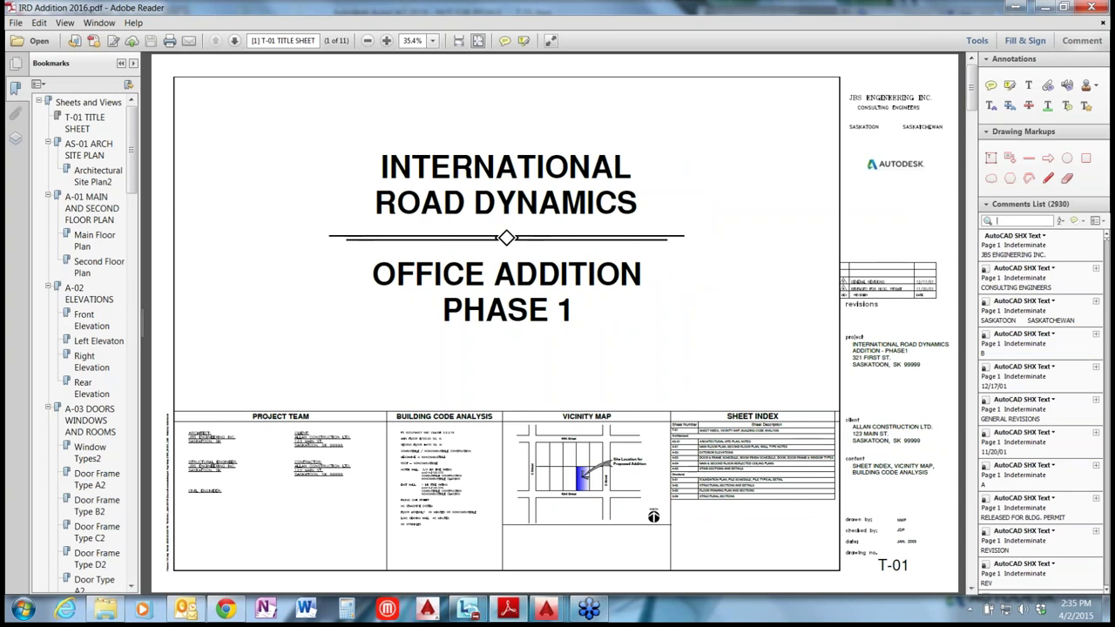
type("formwork")
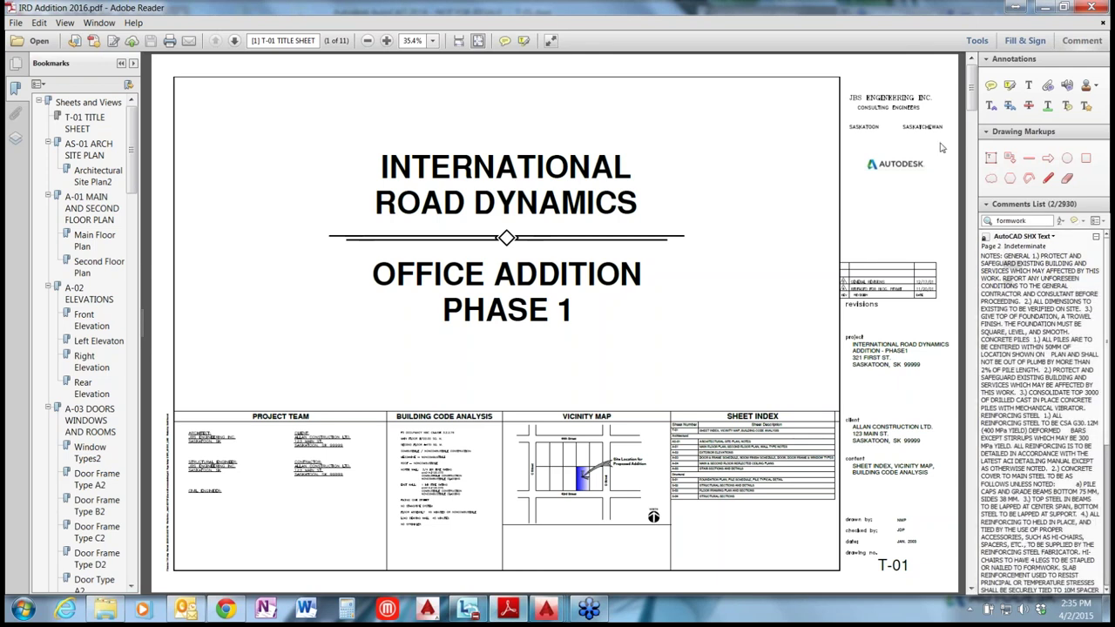
- Locate the "formwork" matches among the AutoCAD SHX Text comments, ending with the Void Form notes on sheet AS-01
left_click(1099, 241)
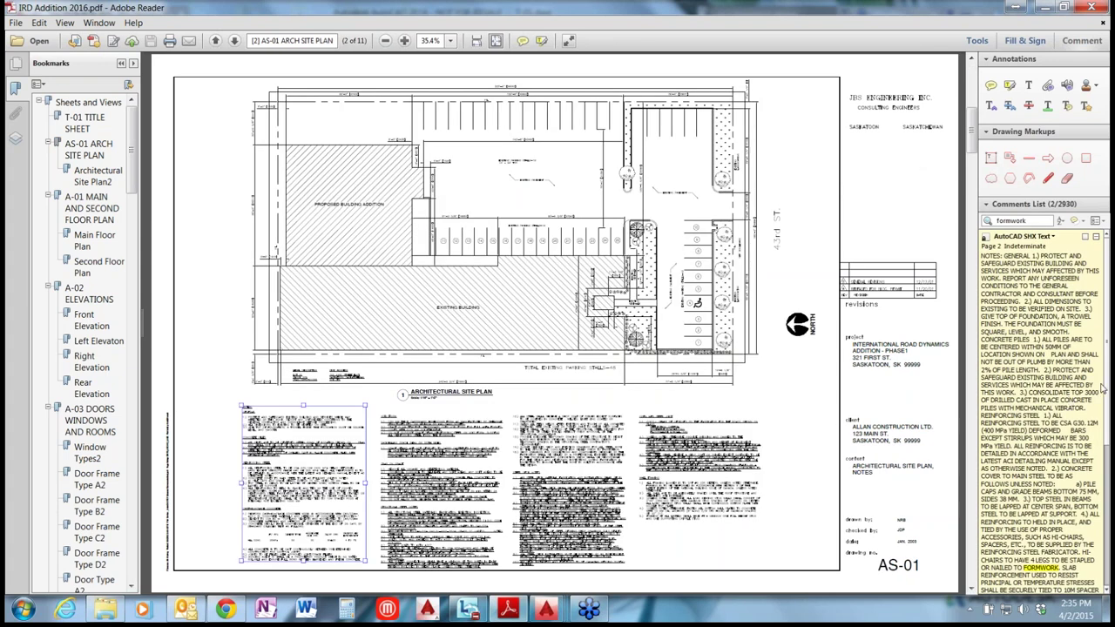
scroll(1048, 485, "down", 5)
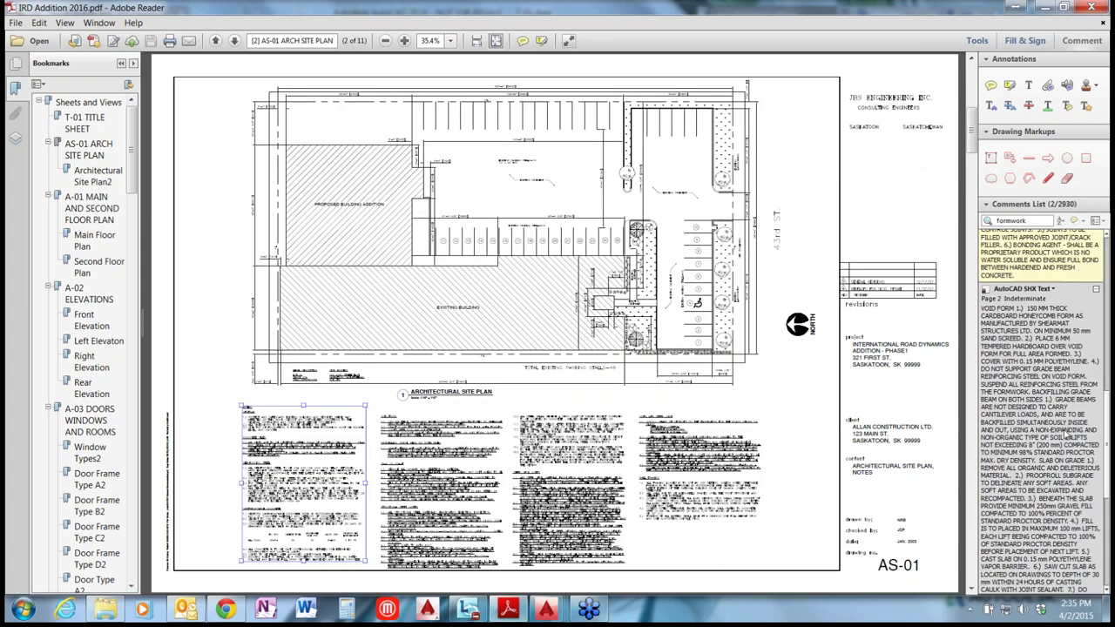
left_click(1048, 485)
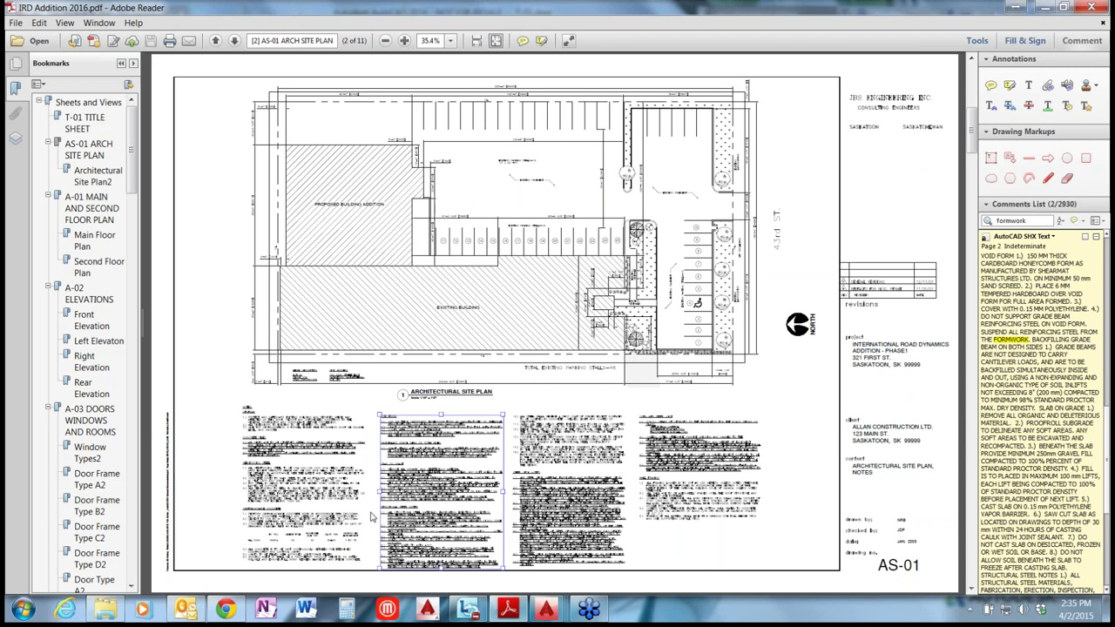
mouse_move(423, 481)
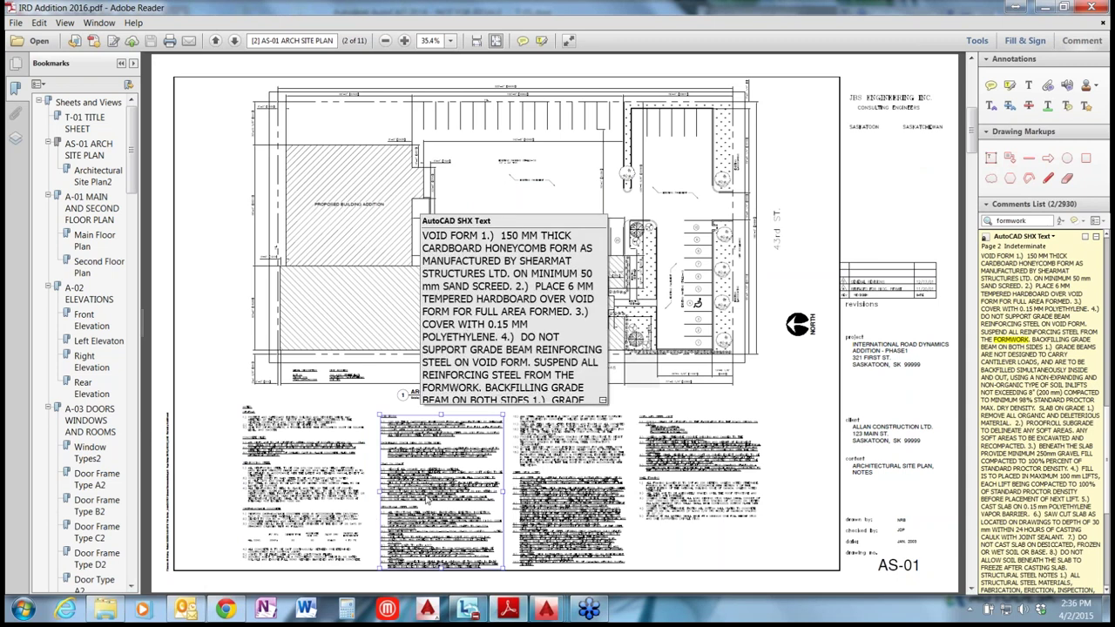
- Examine the Void Form, Slab on Grade and Structural Steel notes on sheet AS-01 up close, then return to the whole sheet
key("ctrl+1")
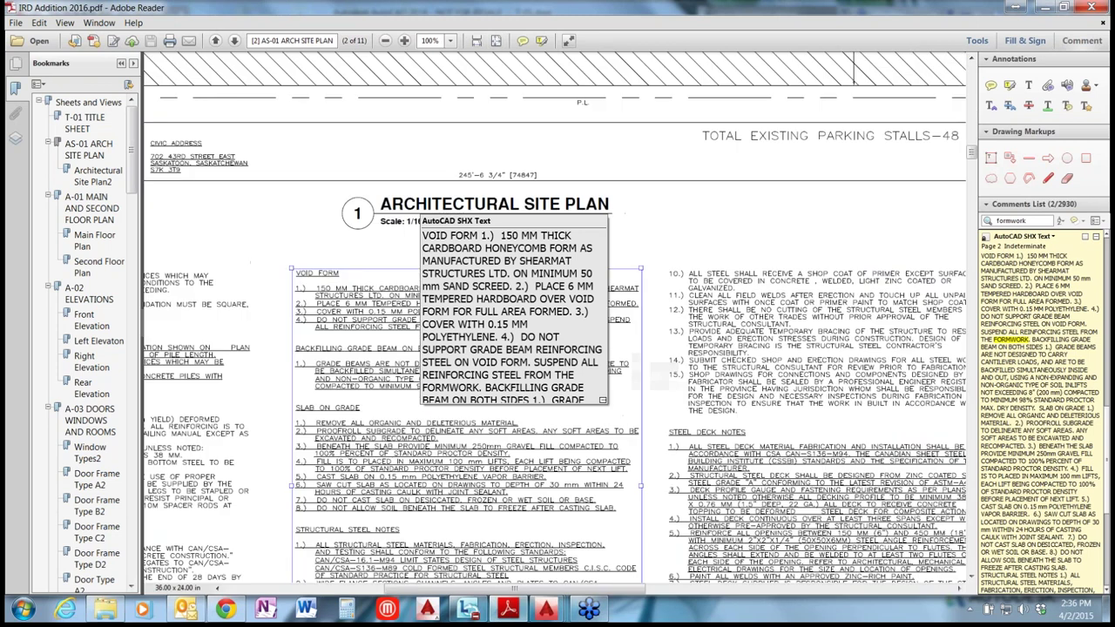
key("ctrl+equal")
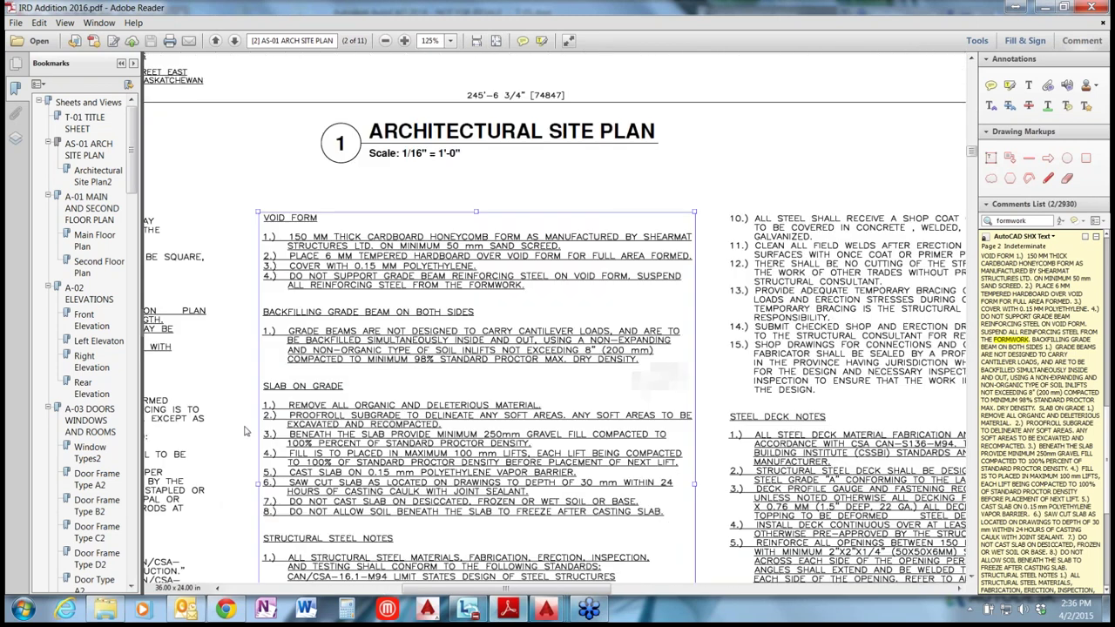
scroll(245, 430, "down", 1)
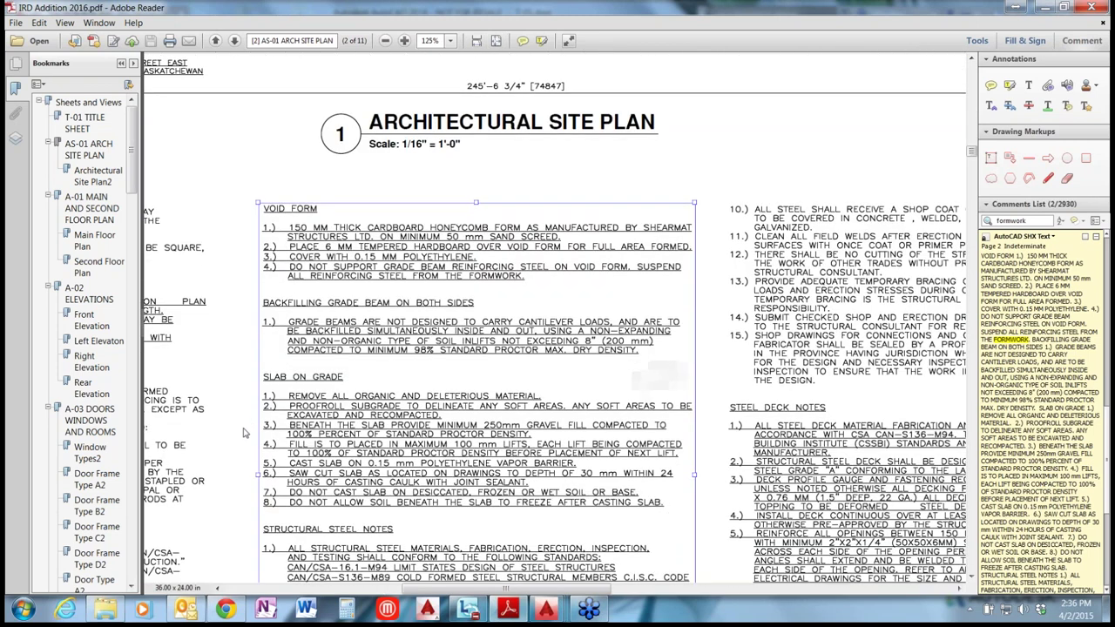
scroll(245, 430, "down", 2)
scroll(245, 433, "down", 2)
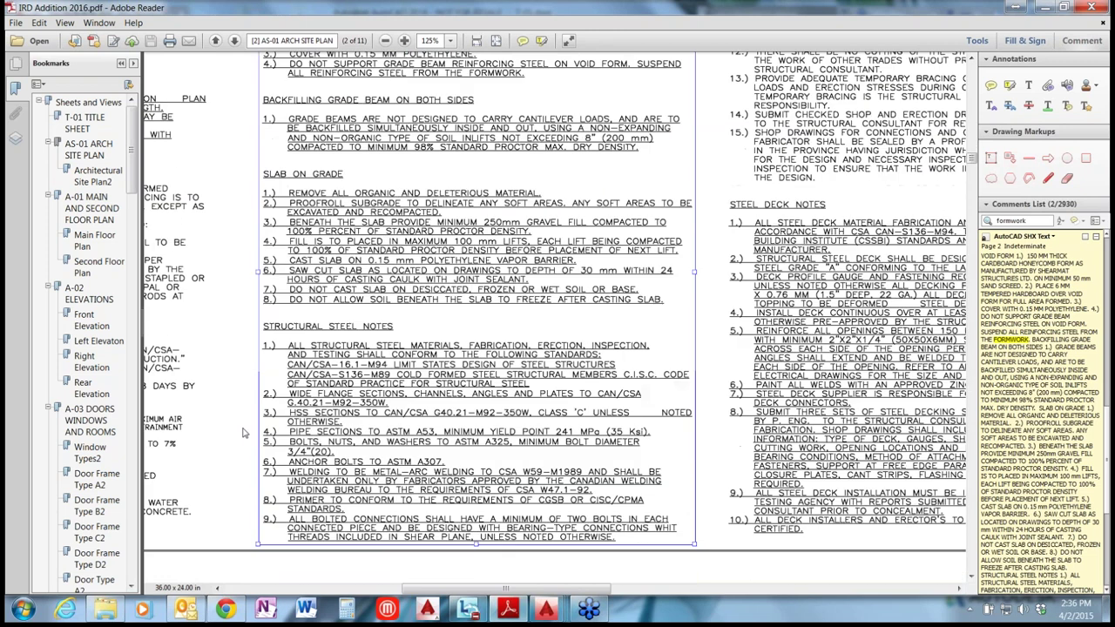
scroll(245, 432, "down", 1)
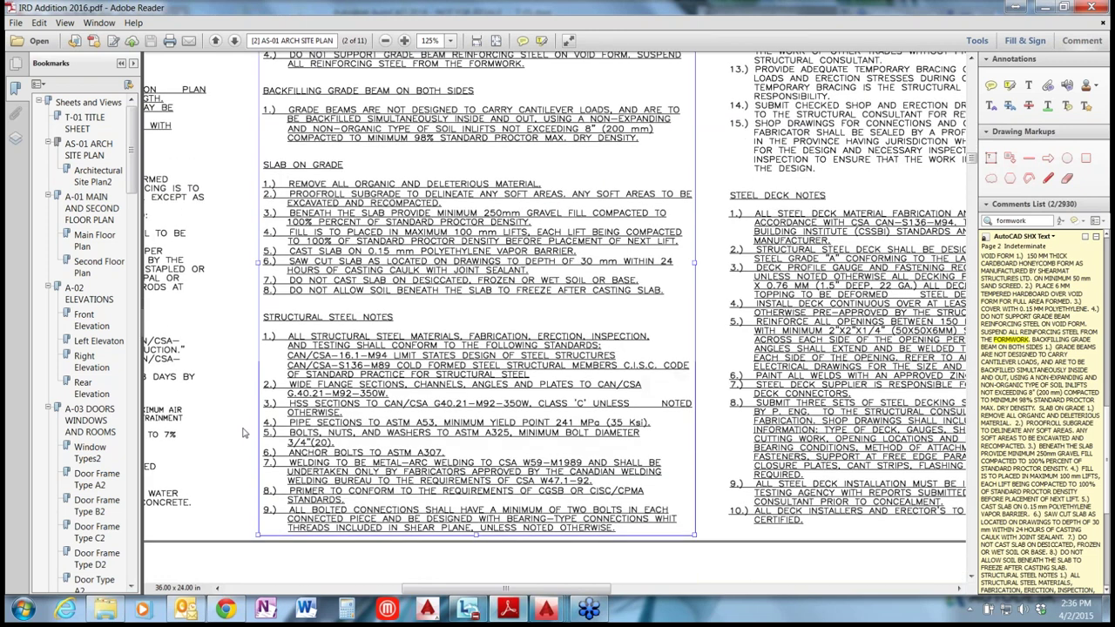
scroll(245, 433, "up", 3)
scroll(245, 433, "up", 2)
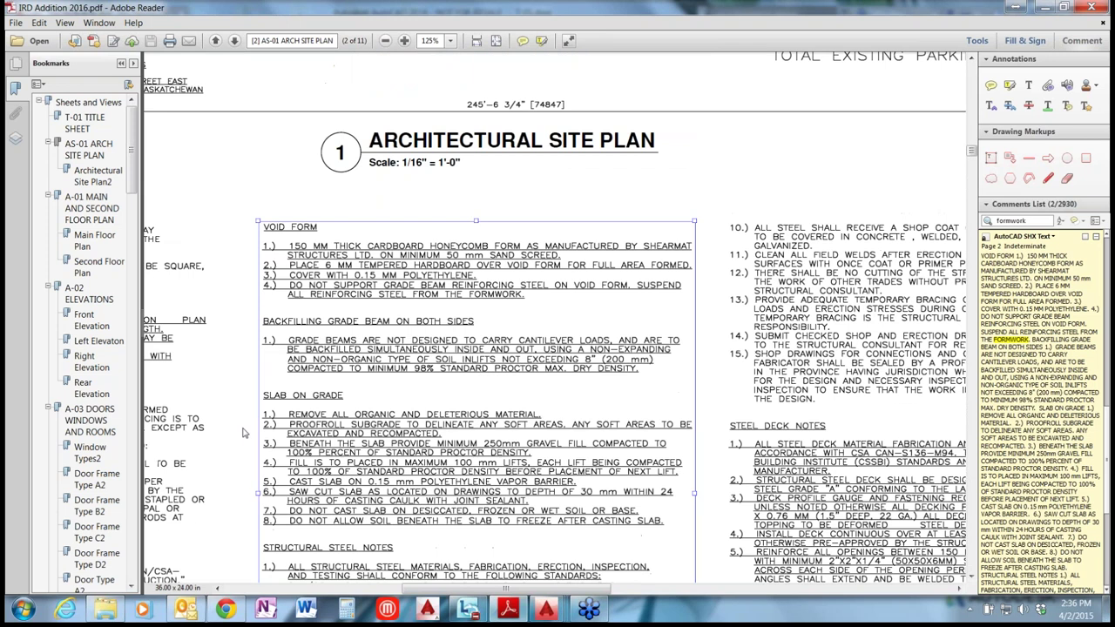
scroll(244, 432, "down", 1, "ctrl")
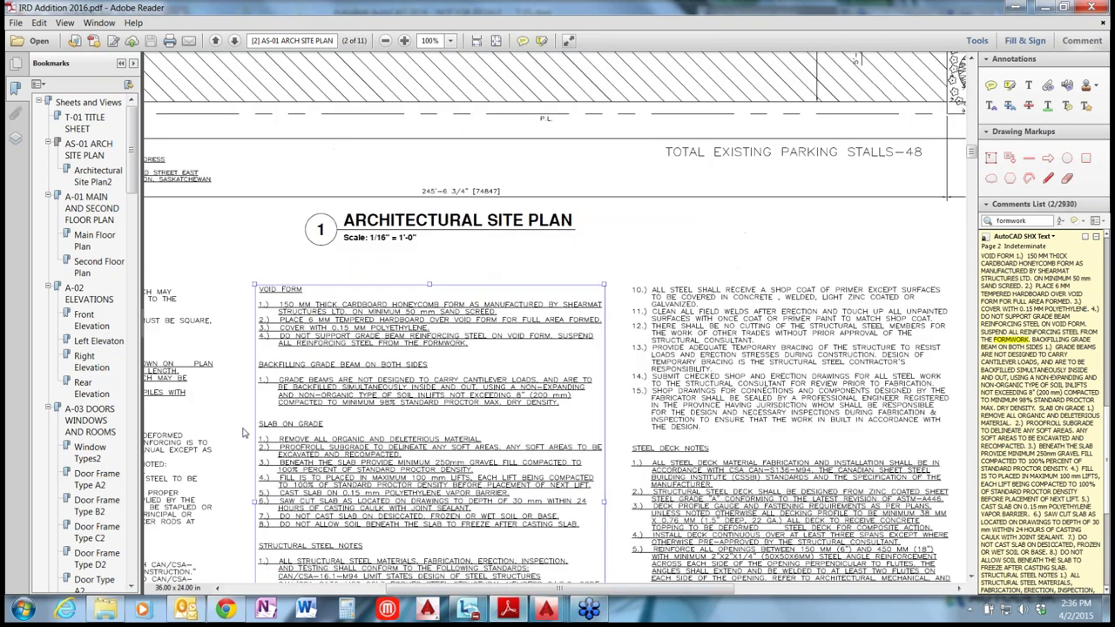
scroll(245, 433, "down", 3, "ctrl")
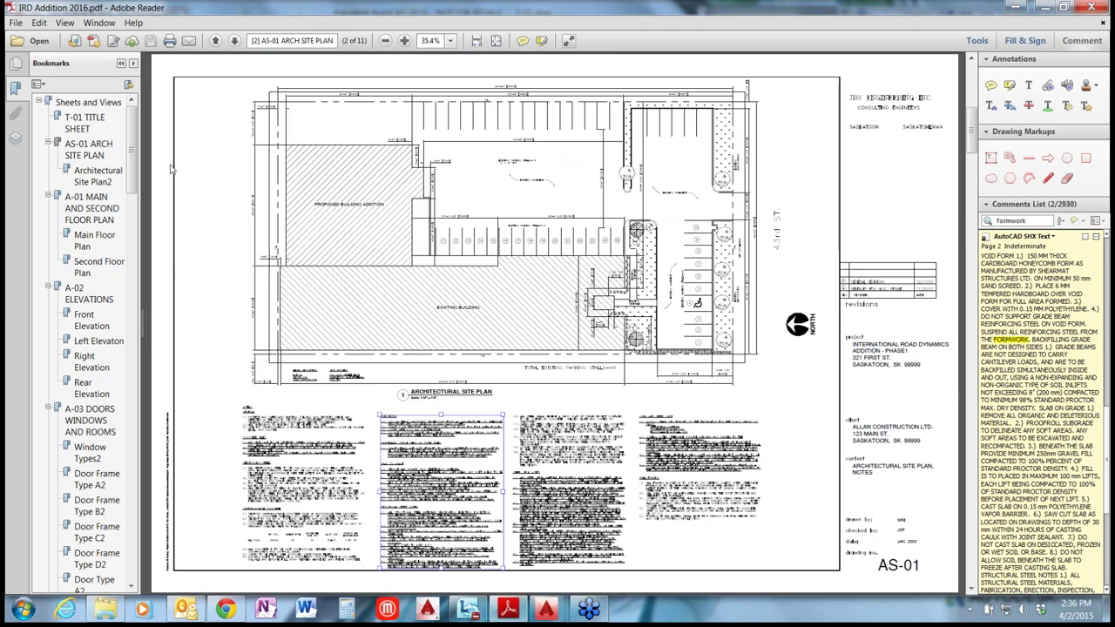
- Browse the page thumbnails and open sheet S-02 Structural Sections and Details
left_click(16, 66)
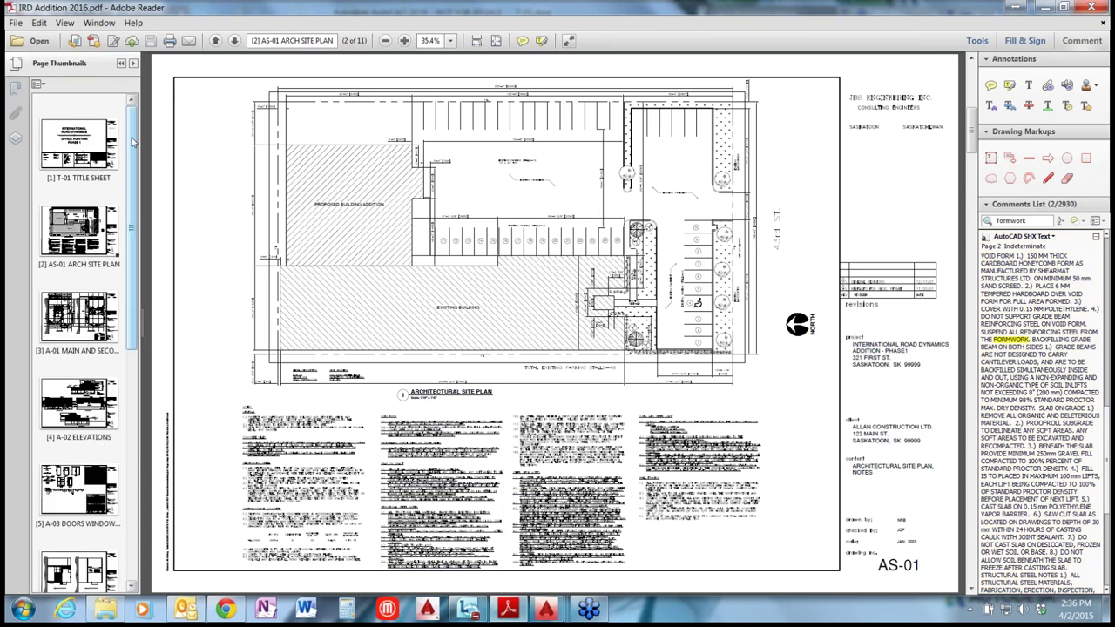
left_click_drag(132, 142, 135, 158)
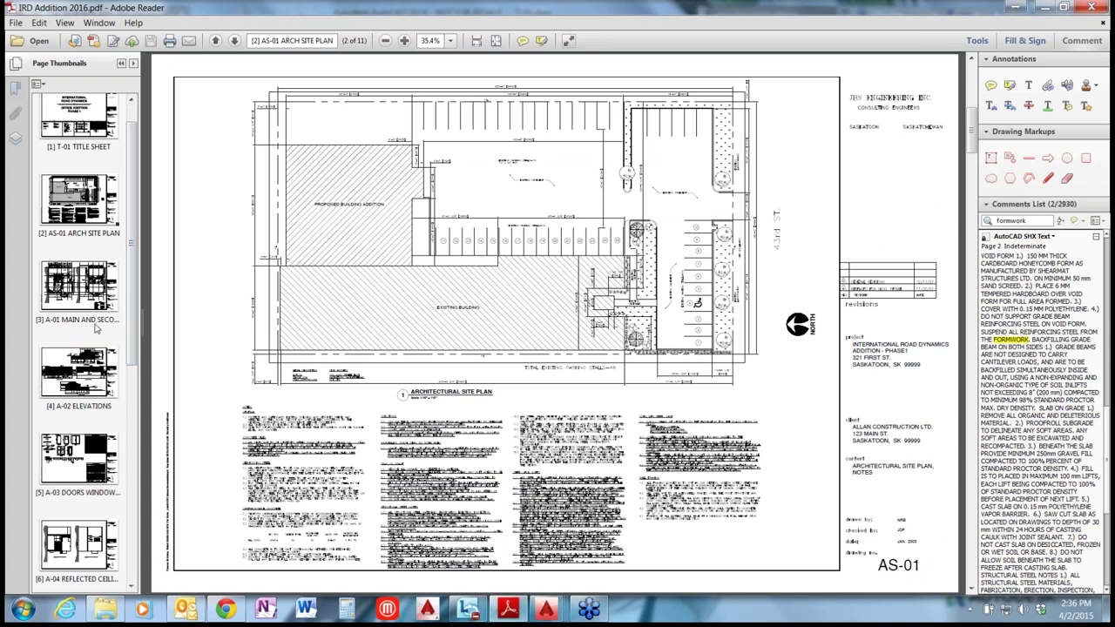
left_click_drag(136, 252, 132, 549)
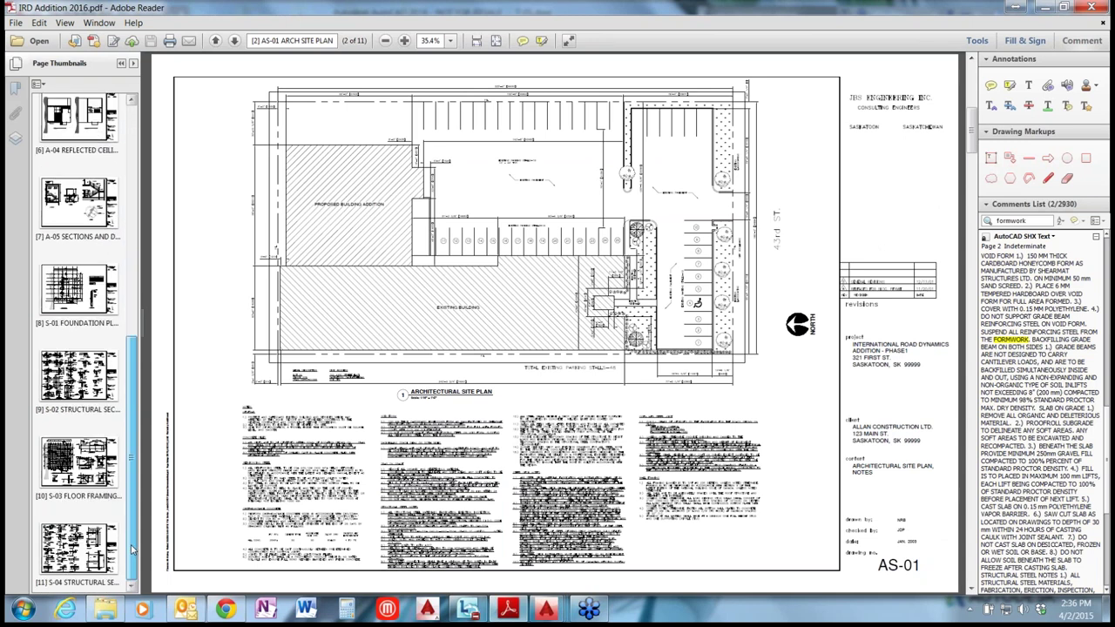
left_click(80, 366)
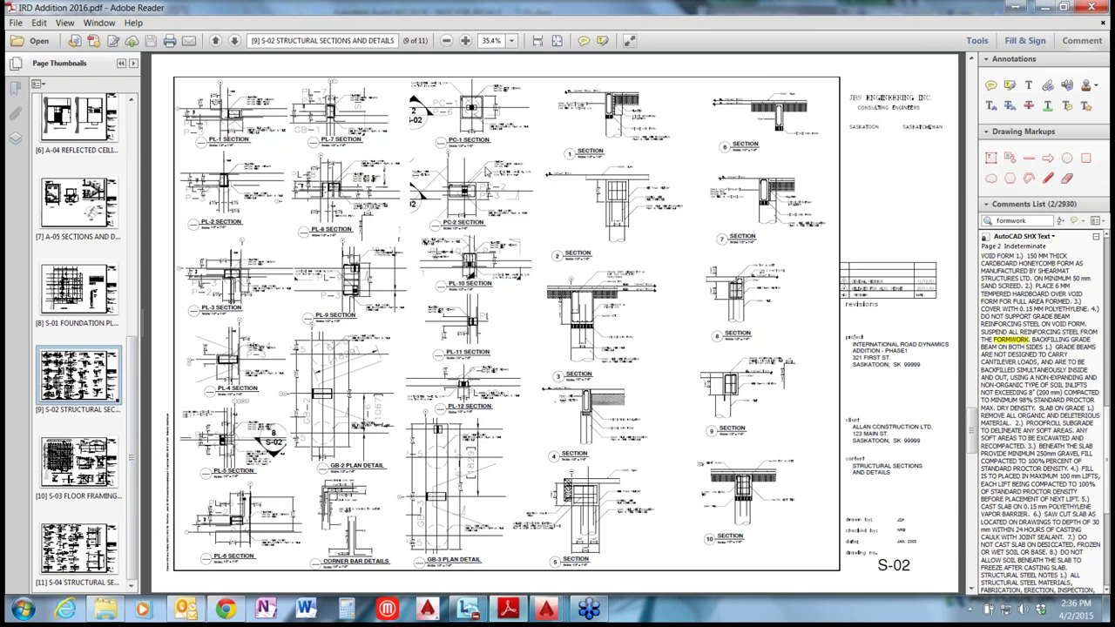
- View the Main Floor Plan, Second Floor Plan, Rear Elevation and Window Types2 through their bookmarks
left_click(15, 91)
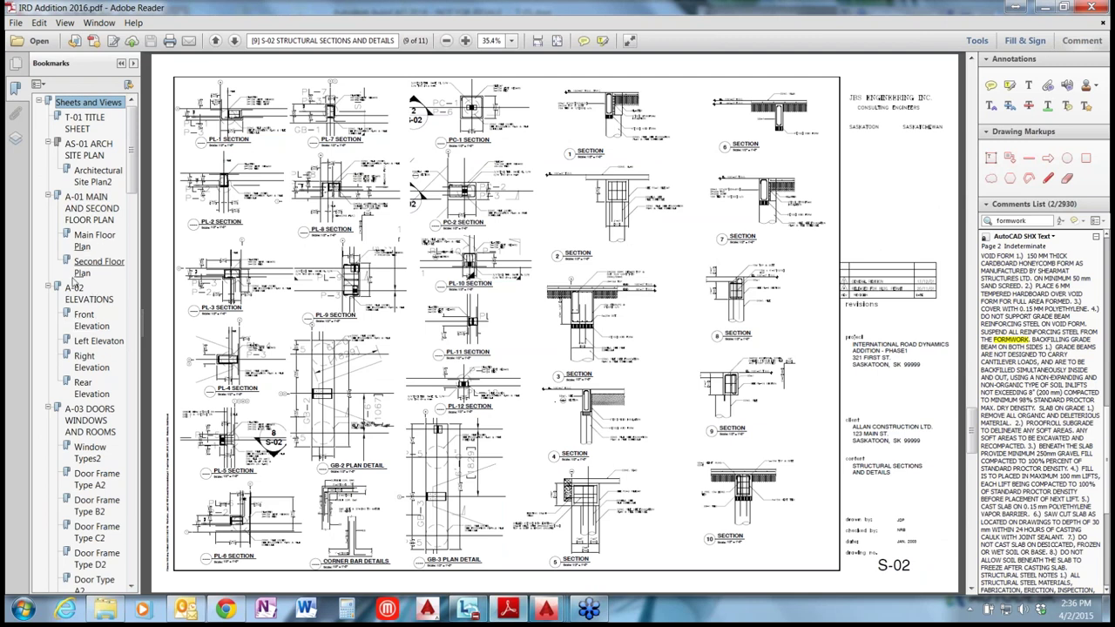
left_click(95, 238)
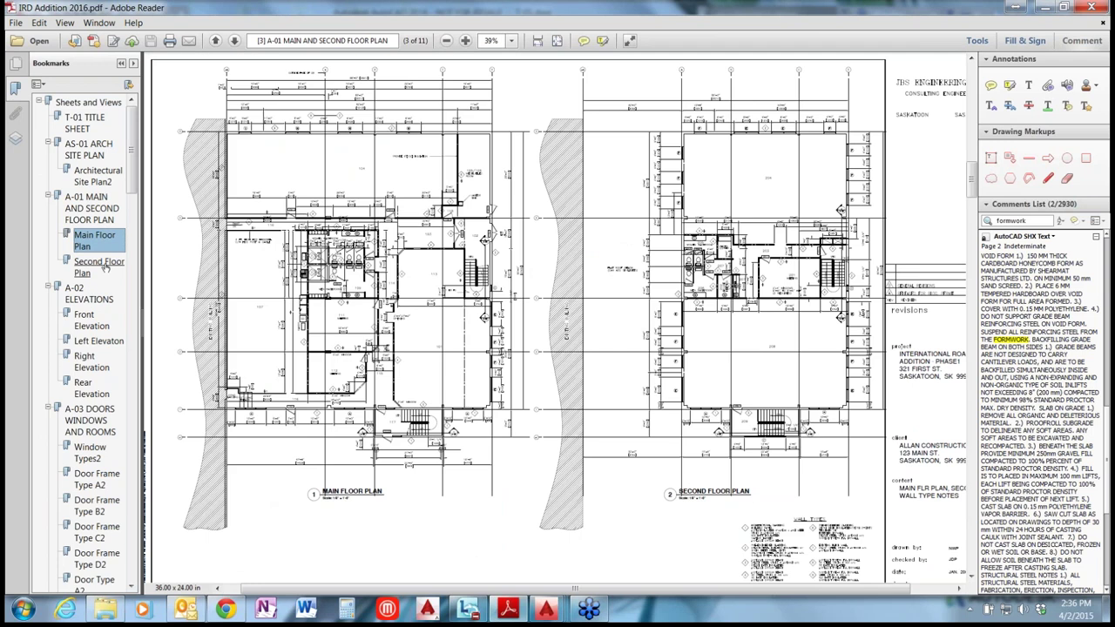
left_click(103, 266)
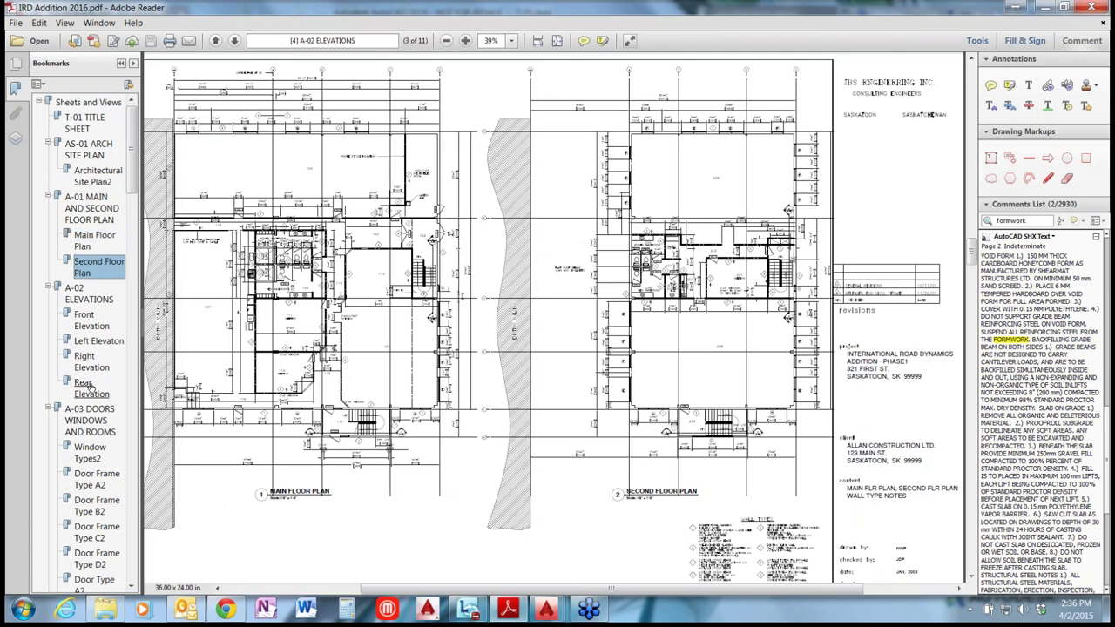
left_click(80, 387)
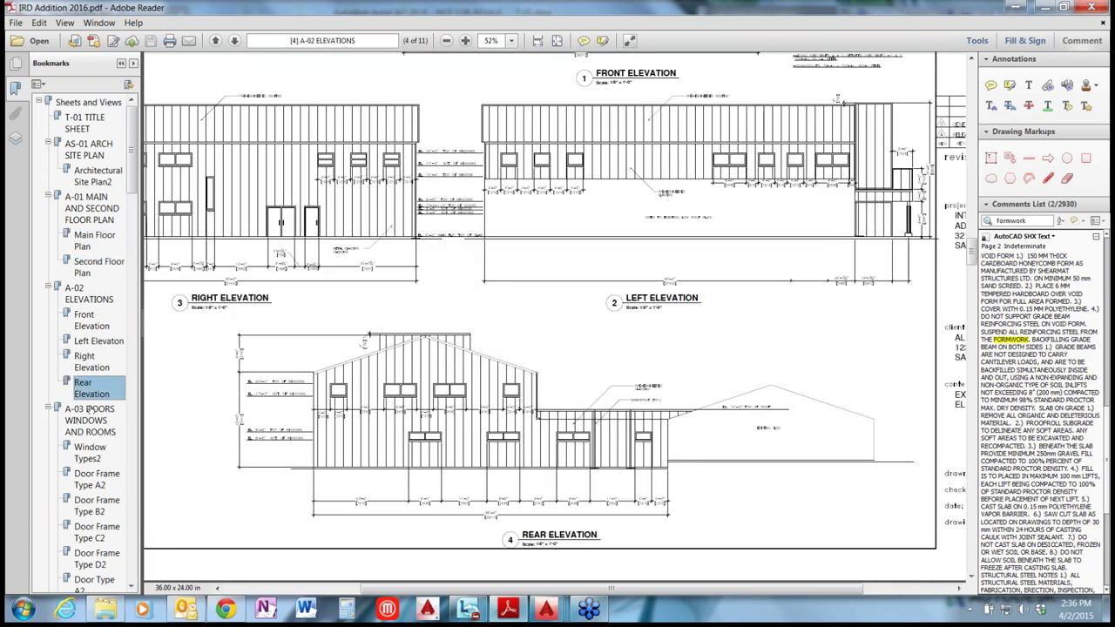
left_click(87, 454)
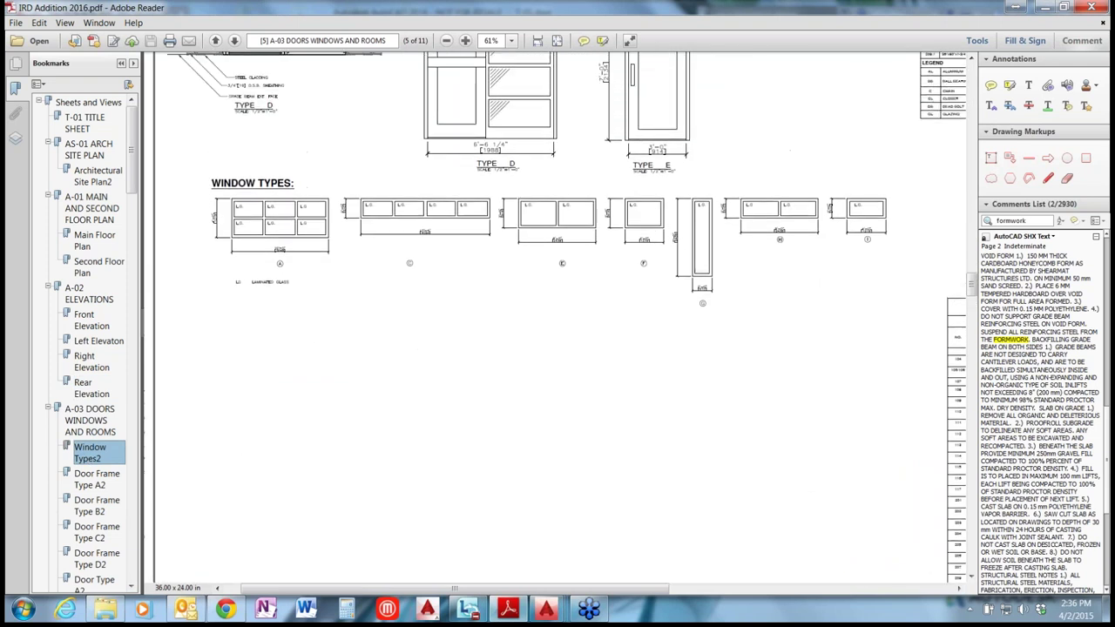
scroll(565, 308, "up", 2)
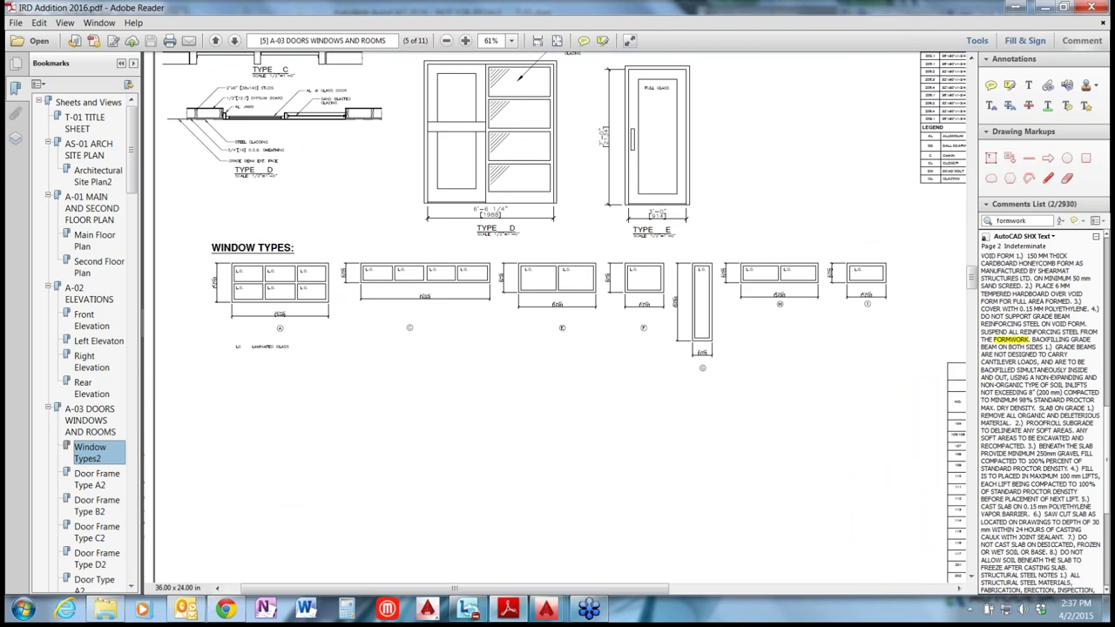
left_click(513, 289)
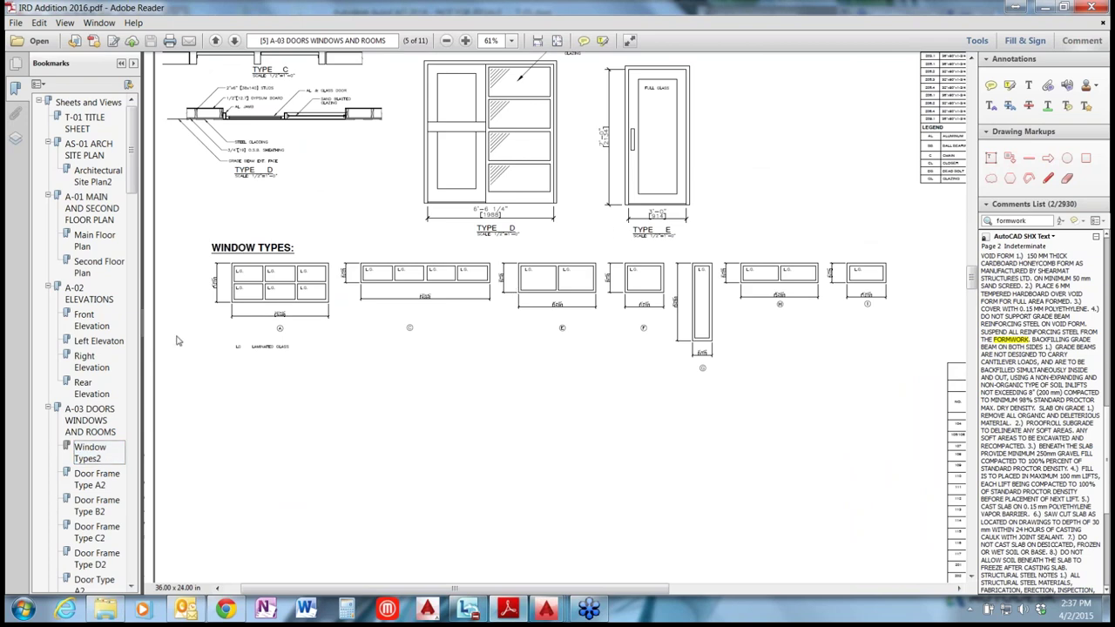
- Return to the T-01 title sheet and follow the A-01 entry in its sheet index
left_click(107, 120)
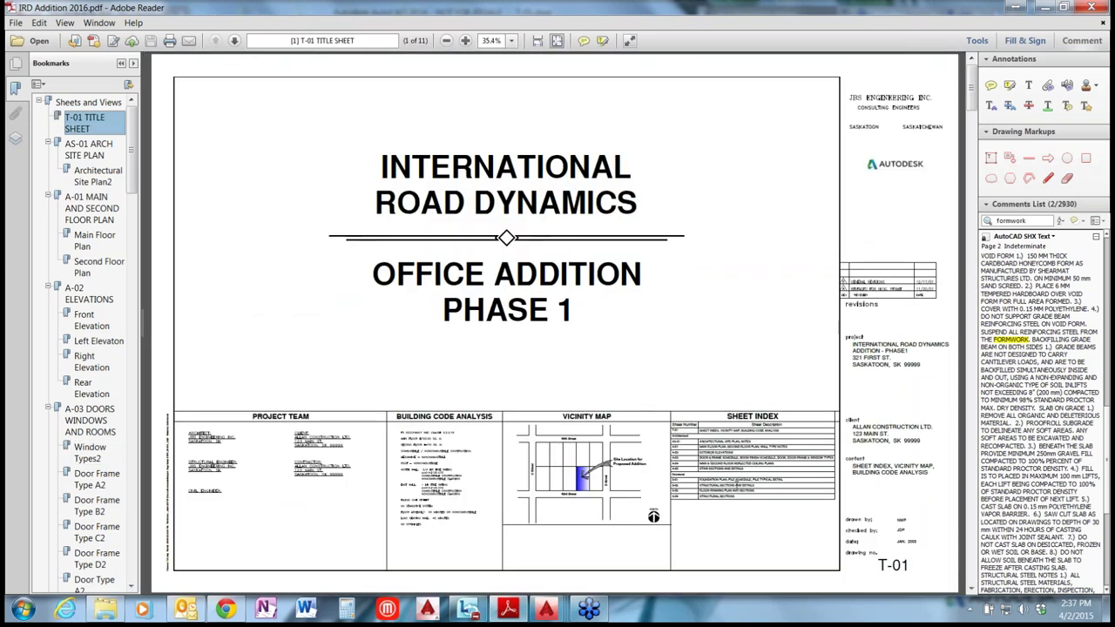
scroll(738, 491, "up", 4, "ctrl")
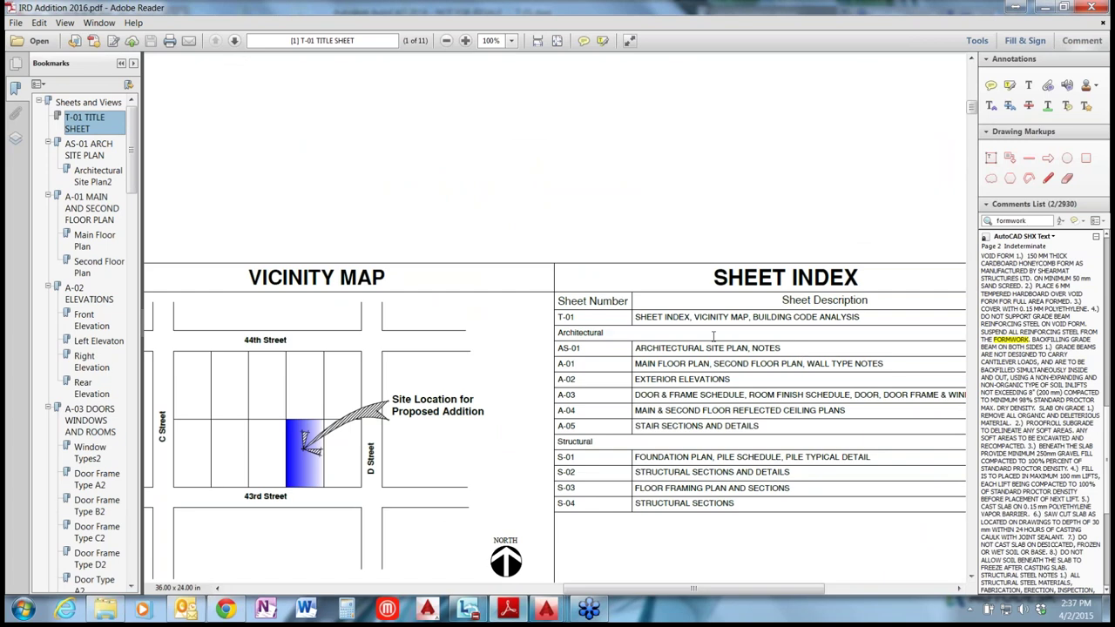
left_click(569, 369)
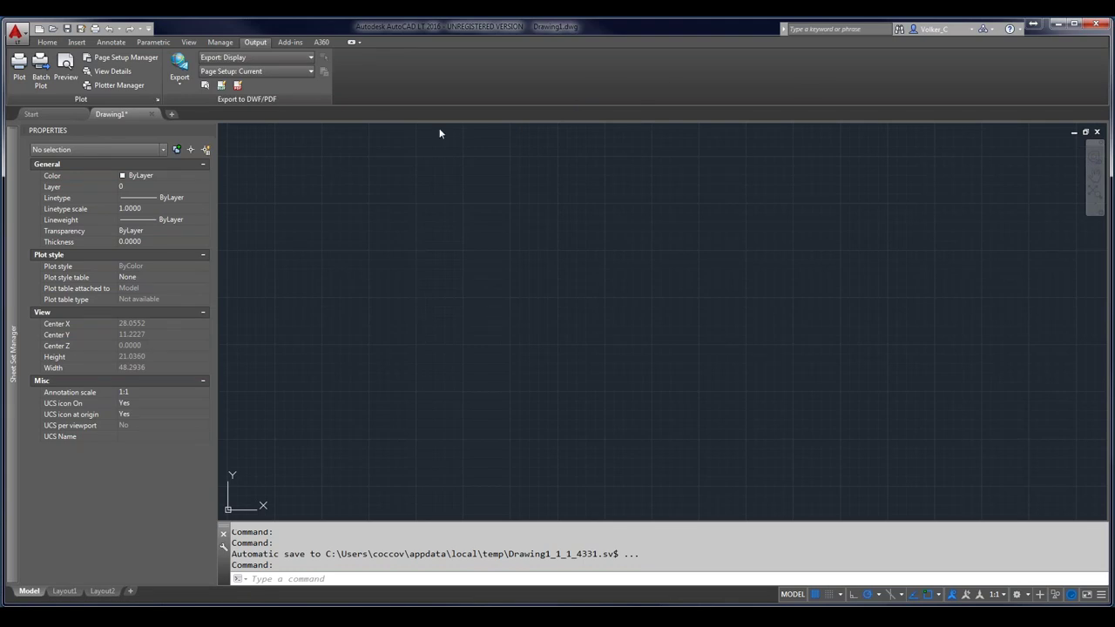
- In AutoCAD LT, switch to the AutoCAD 2016 Launch Demo sheet set and open its Dimensioning sheet
mouse_move(12, 262)
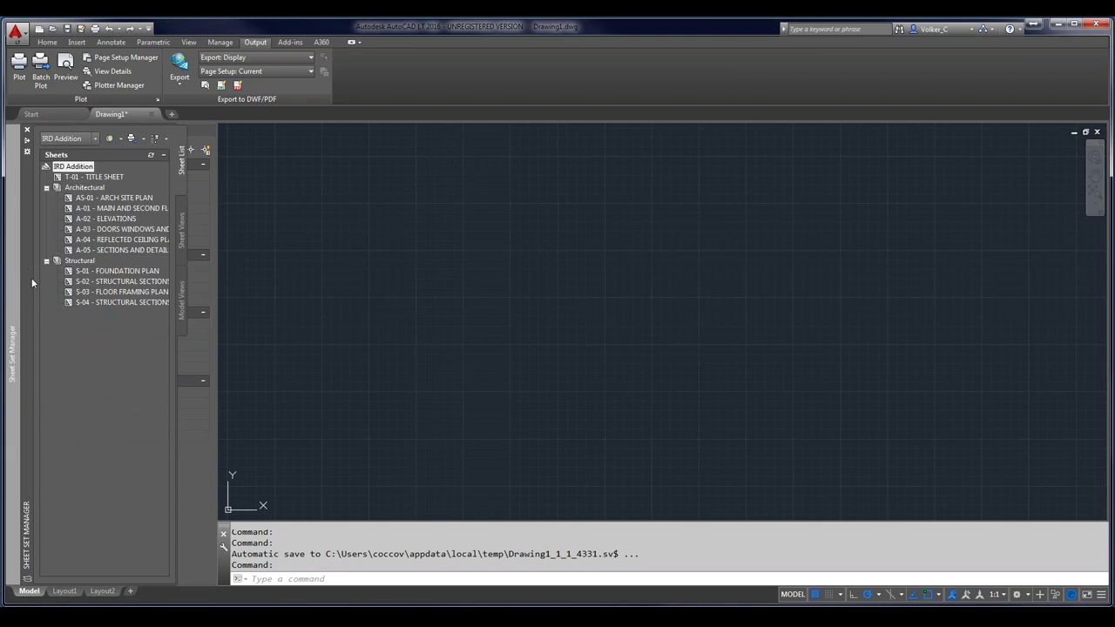
left_click(95, 139)
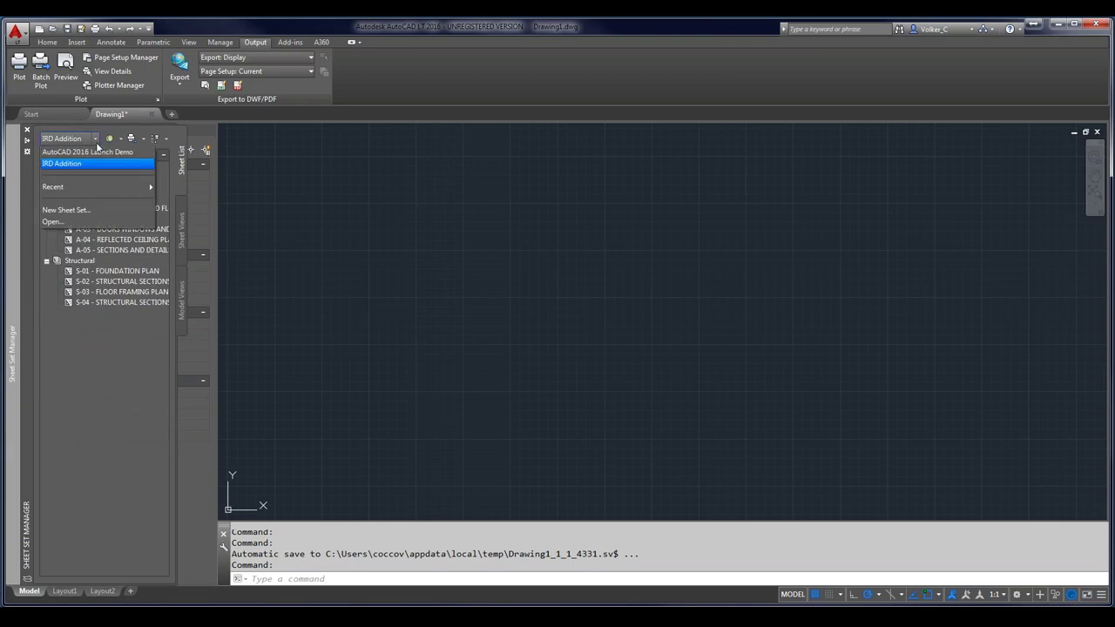
left_click(96, 152)
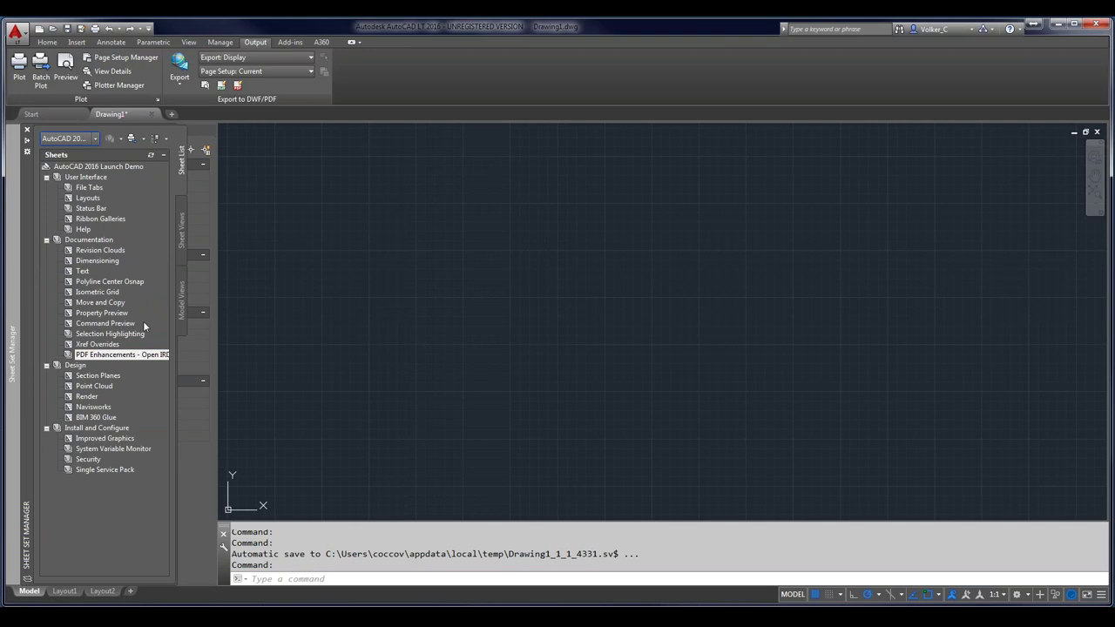
double_click(118, 264)
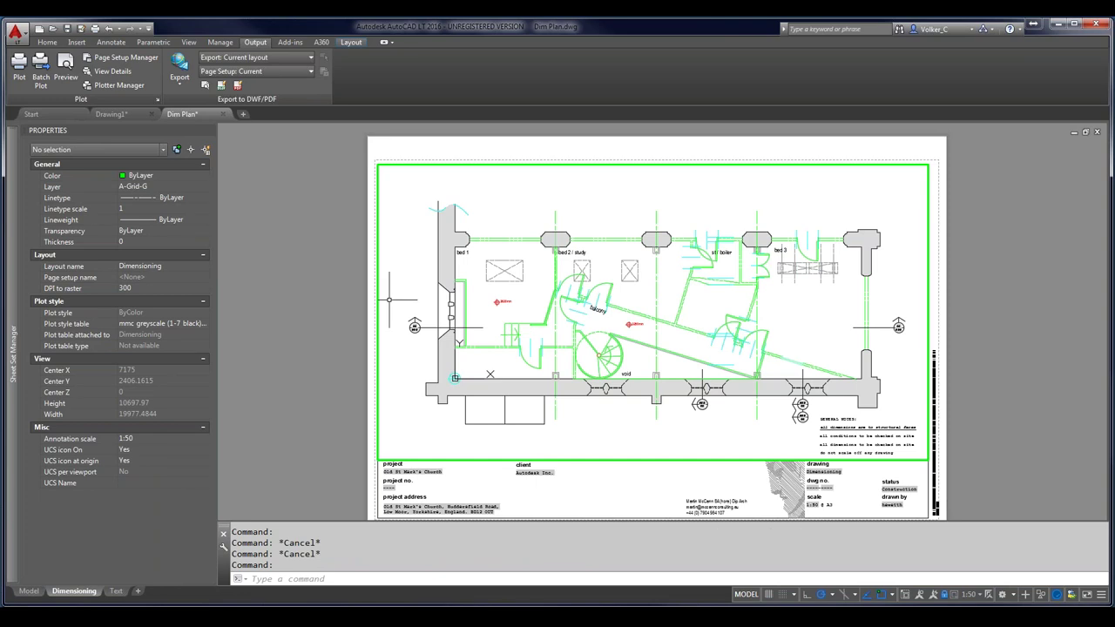
- Review the layers available for the Dim Layer Override, leaving it on Use Current
left_click(111, 42)
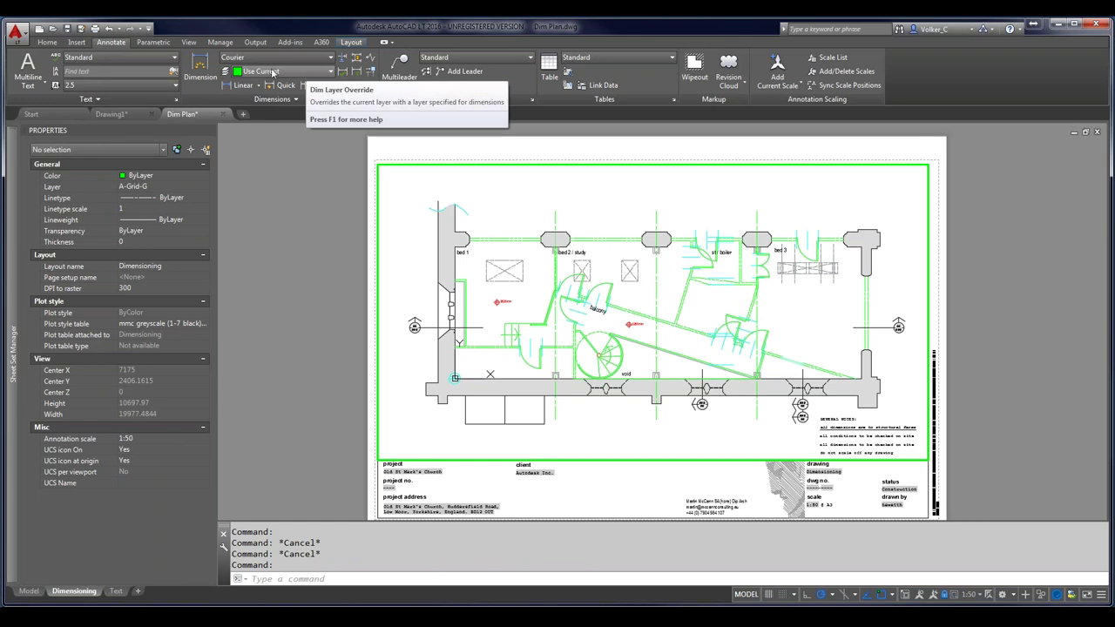
left_click(332, 71)
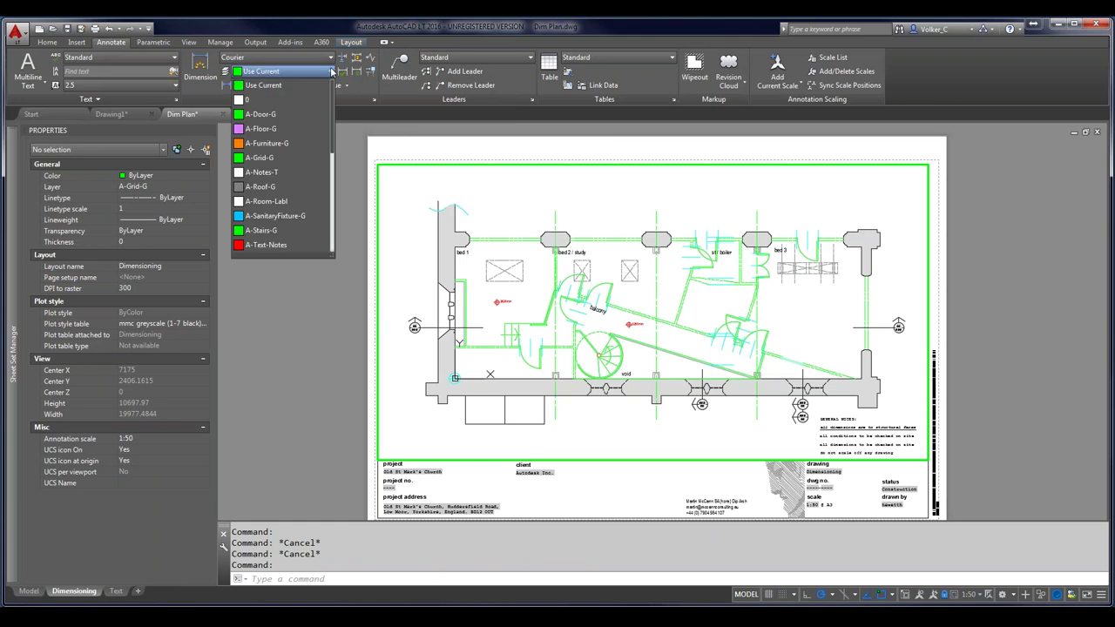
scroll(332, 169, "down", 4)
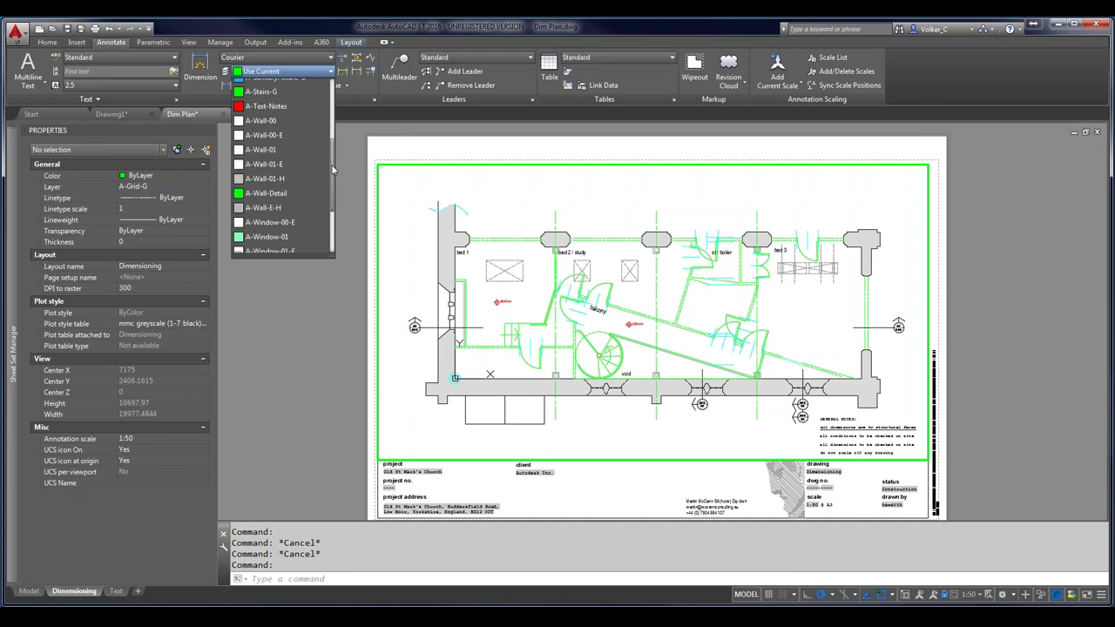
left_click_drag(331, 163, 332, 97)
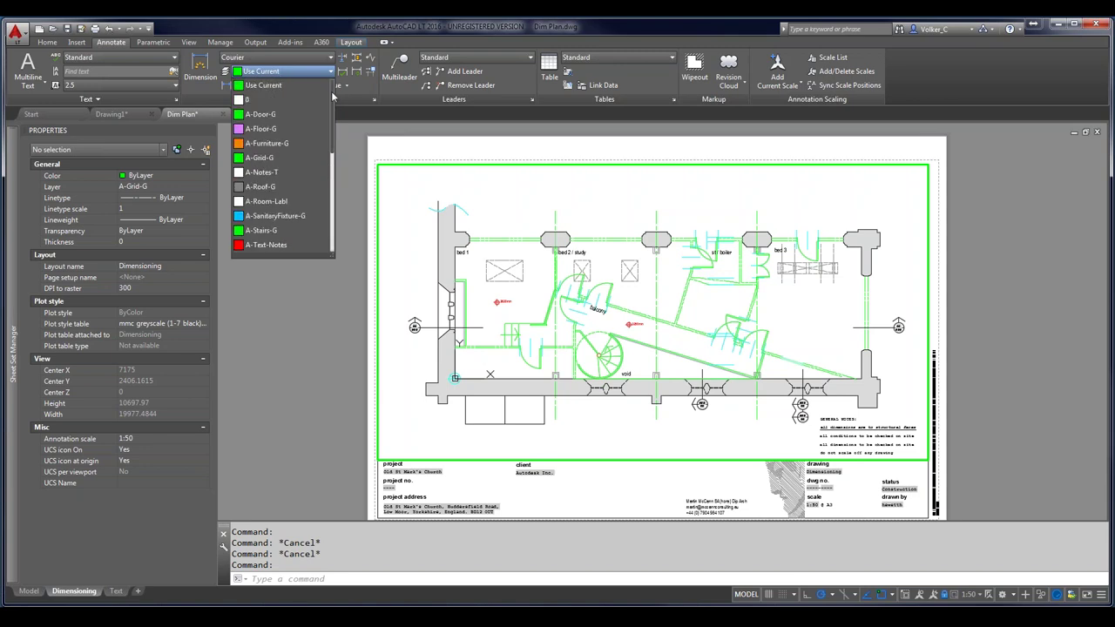
left_click(386, 30)
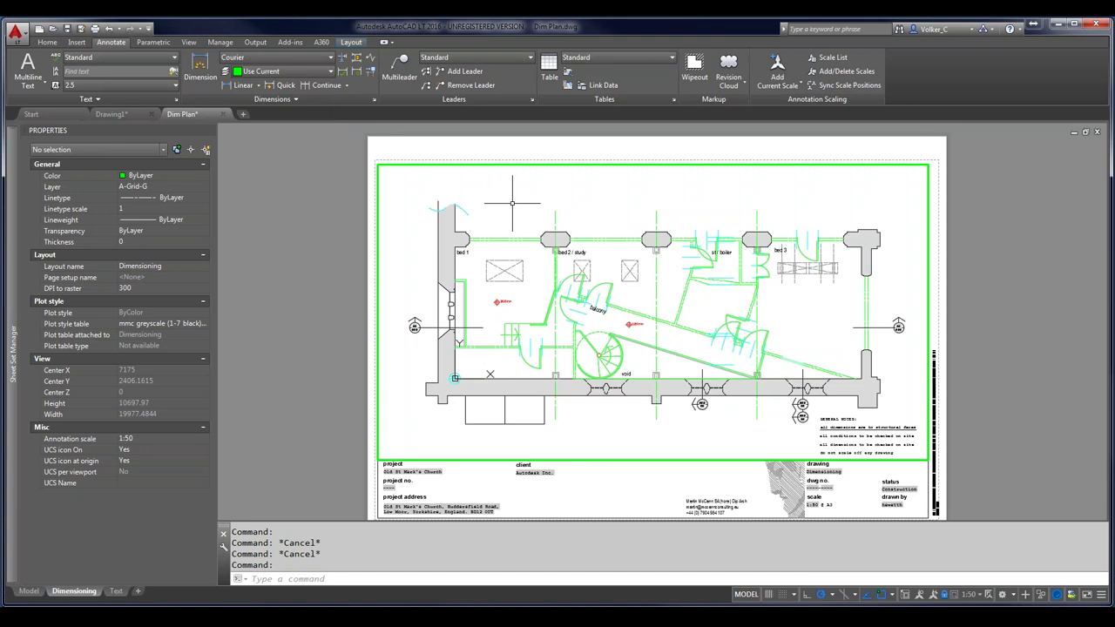
- Look through the rest of the Dim Layer Override list, down to the Z-Construction and Z-Logo-H layers
left_click(319, 73)
scroll(305, 163, "down", 2)
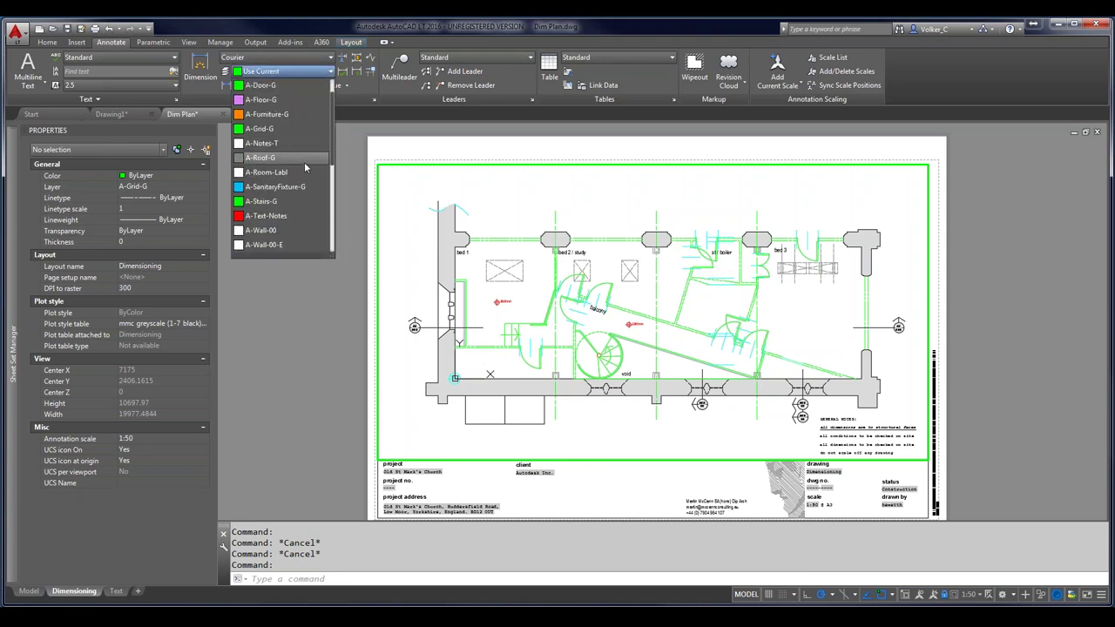
scroll(305, 144, "down", 2)
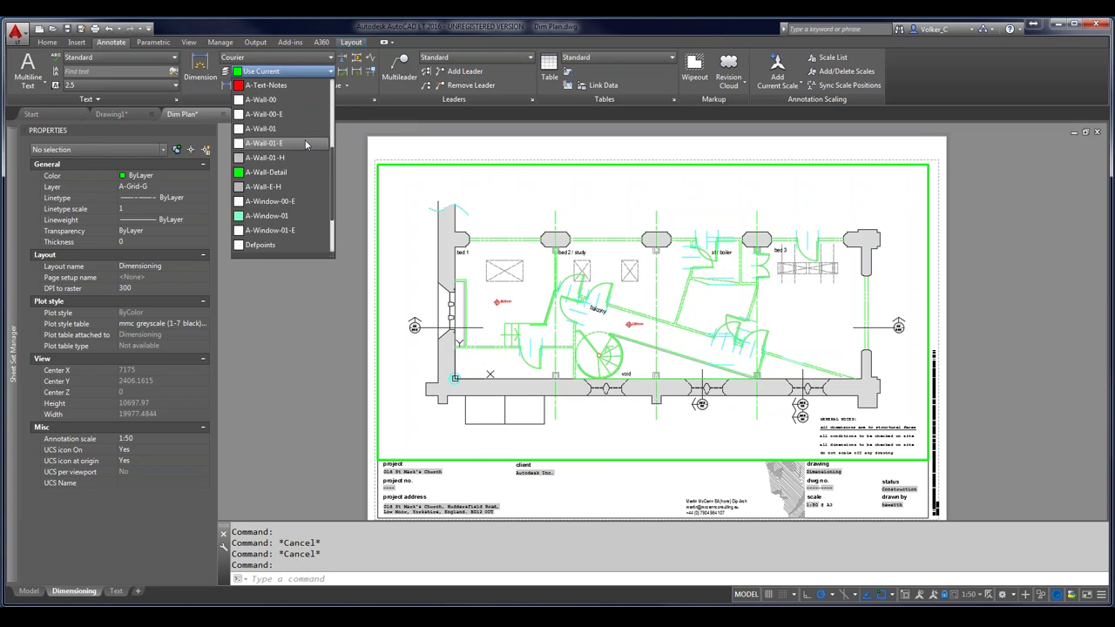
scroll(306, 145, "down", 1)
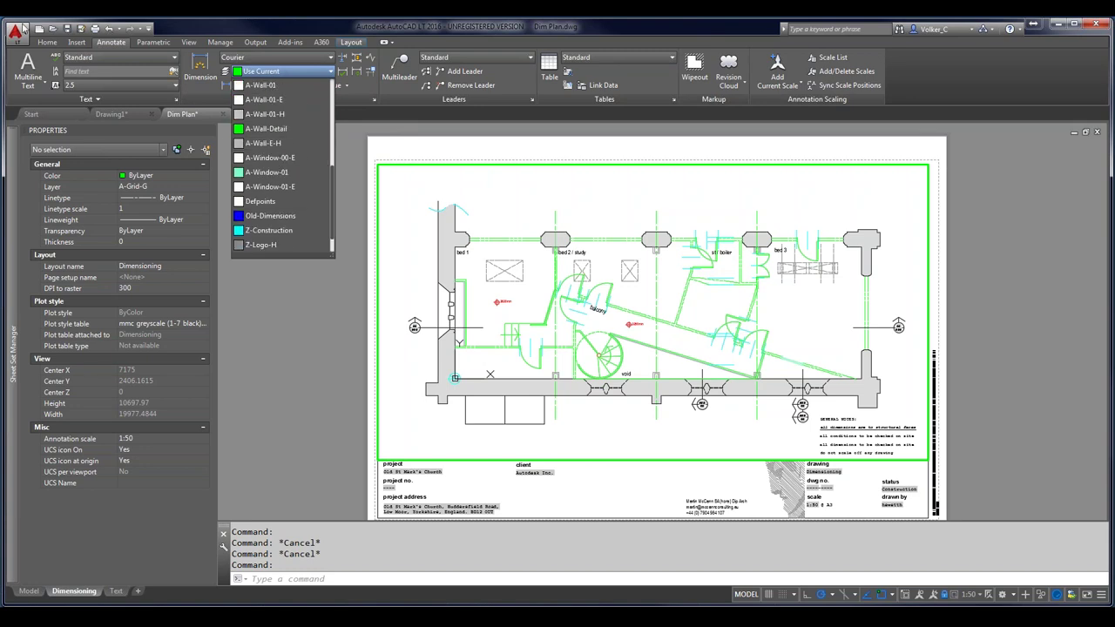
- Add the layer control to the Quick Access Toolbar and check its list of layers
left_click(52, 46)
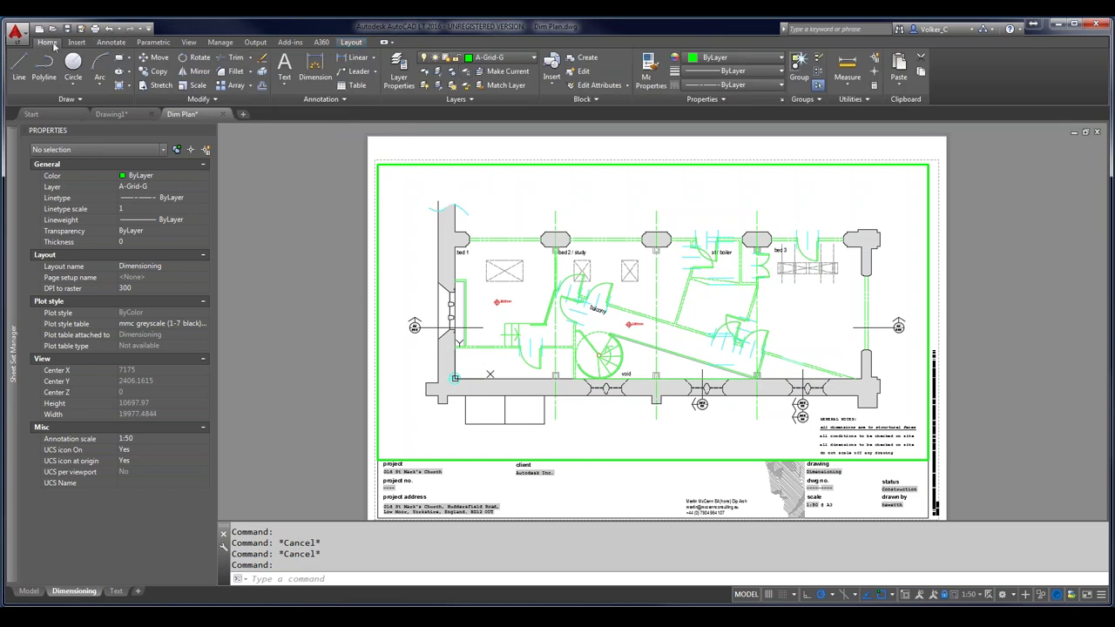
right_click(467, 58)
left_click(477, 67)
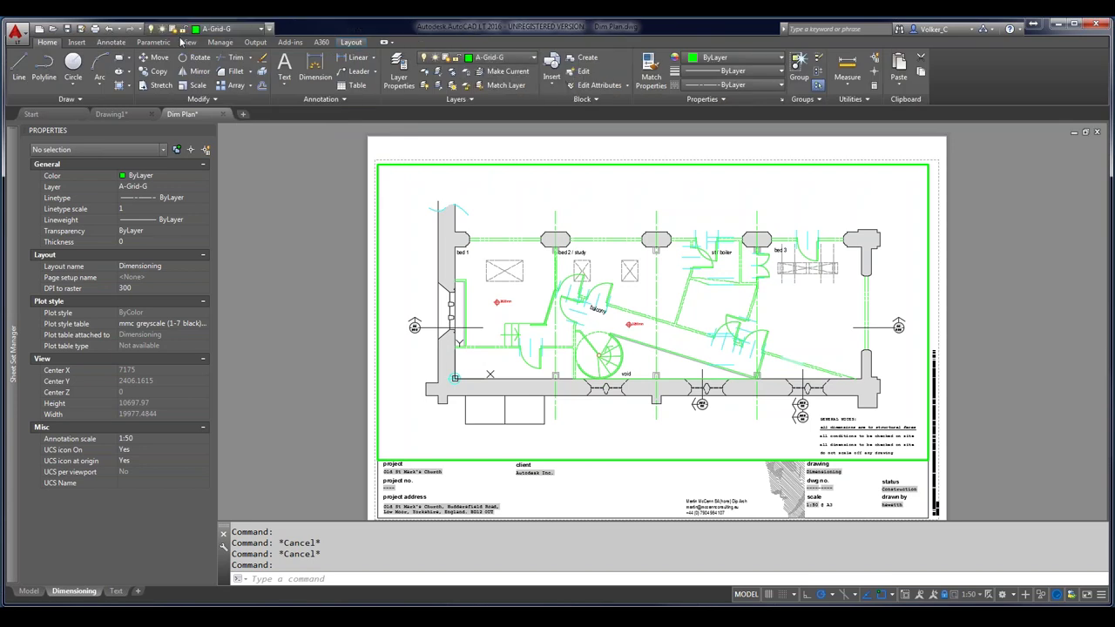
left_click(260, 29)
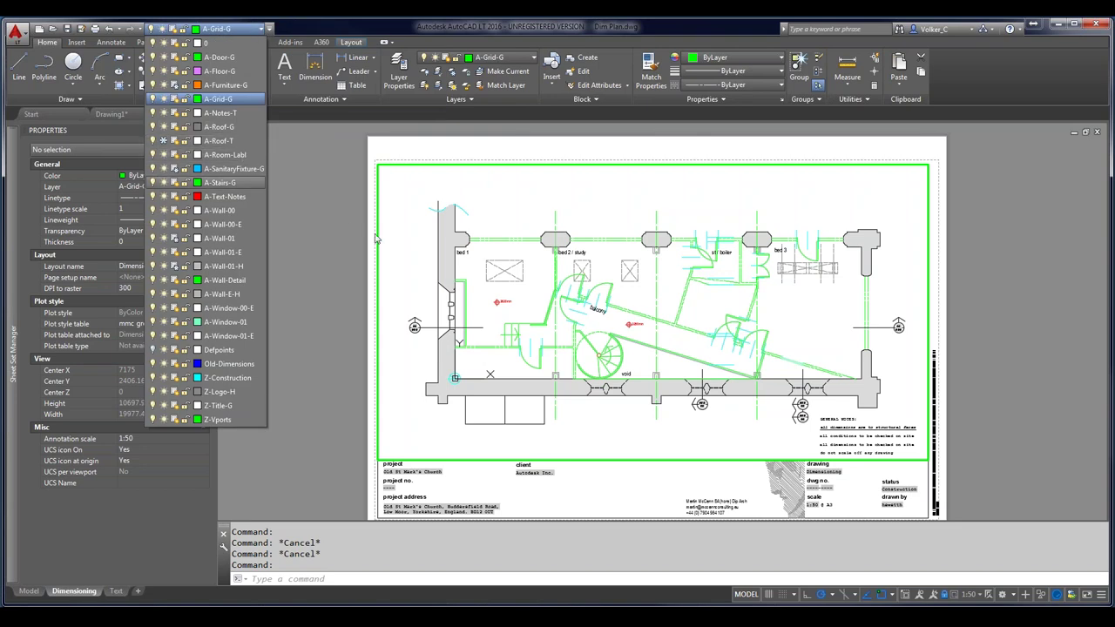
left_click(432, 212)
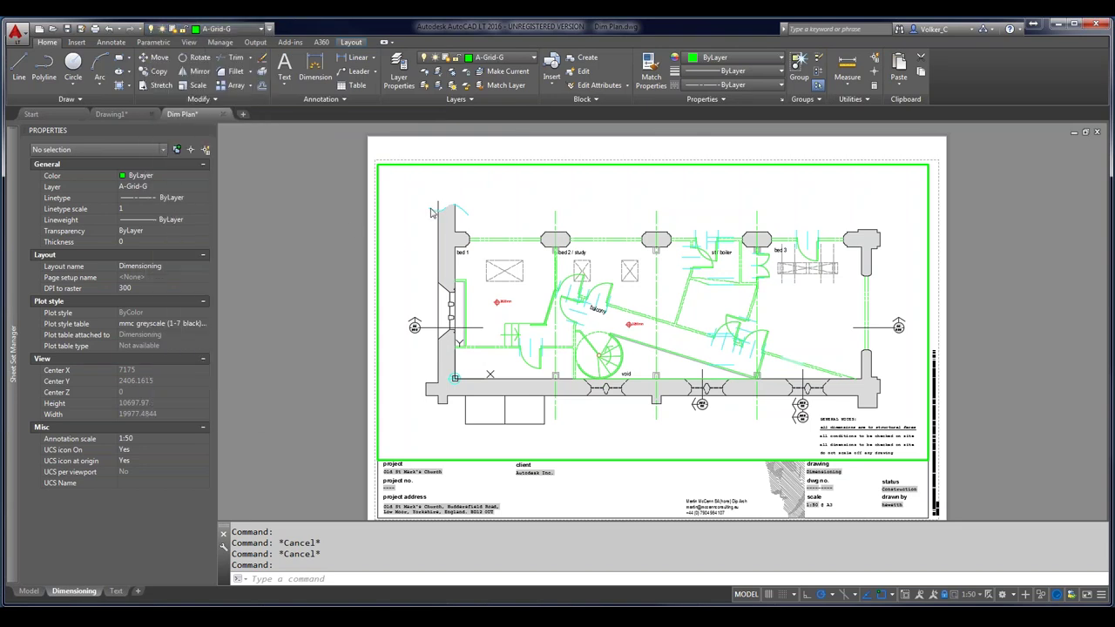
- Set the DIMLAYER system variable to a-dim and recall it to check the stored value
type("dim")
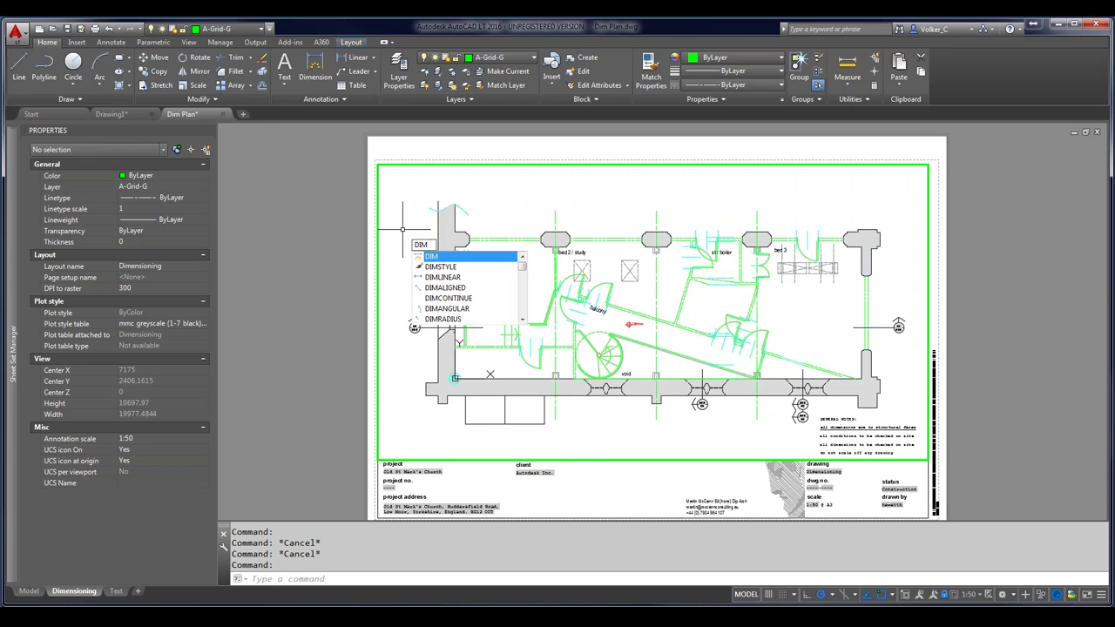
type("layer")
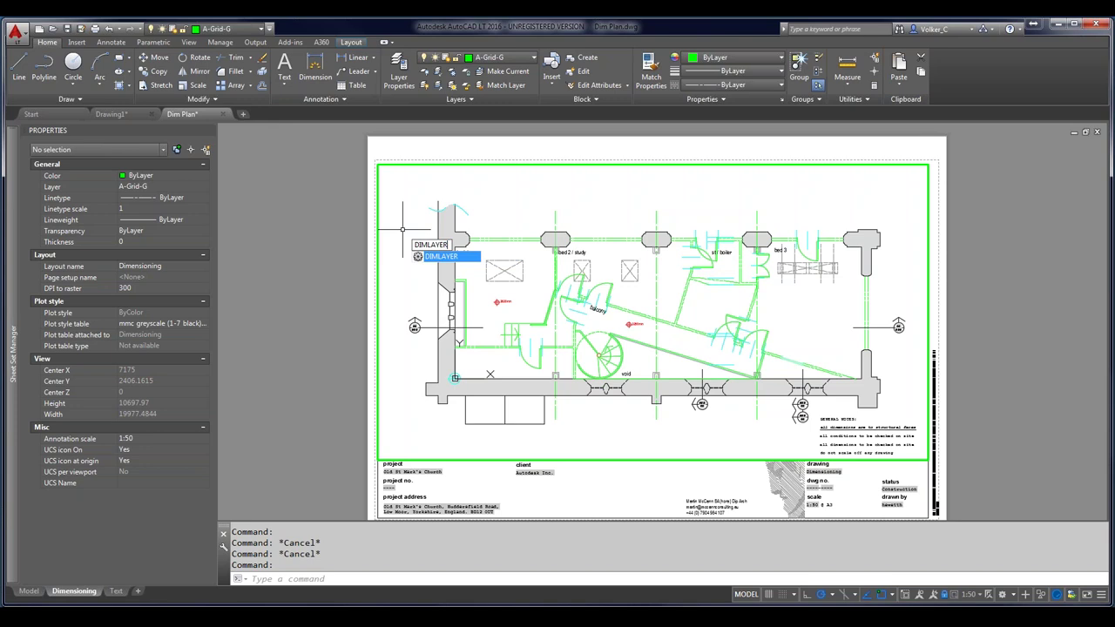
key("Return")
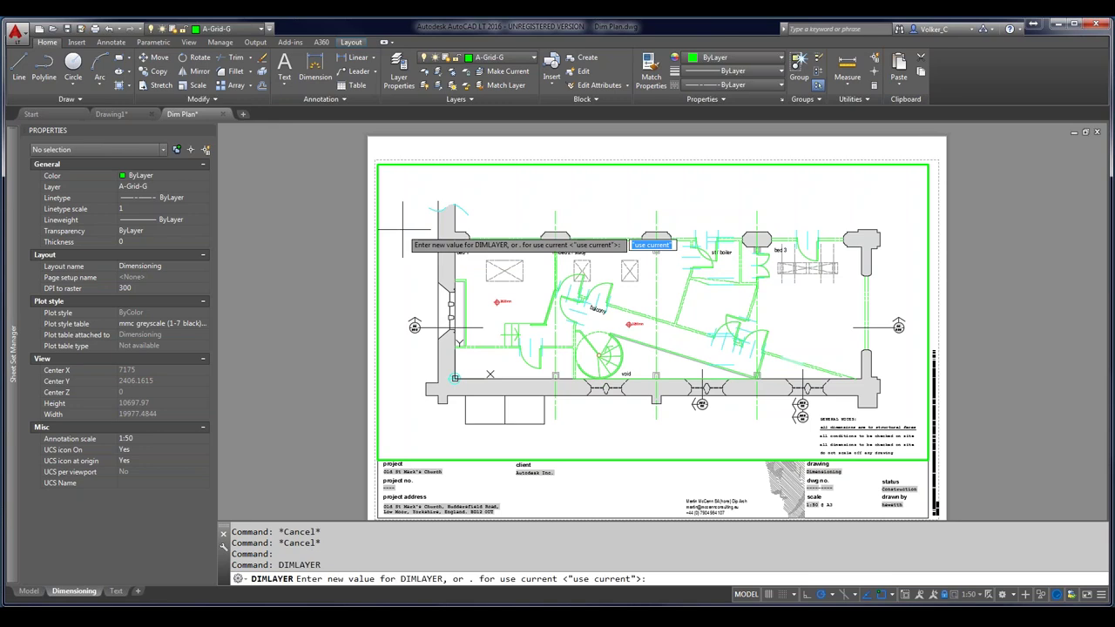
type("a-dimm")
key("BackSpace")
key("Return")
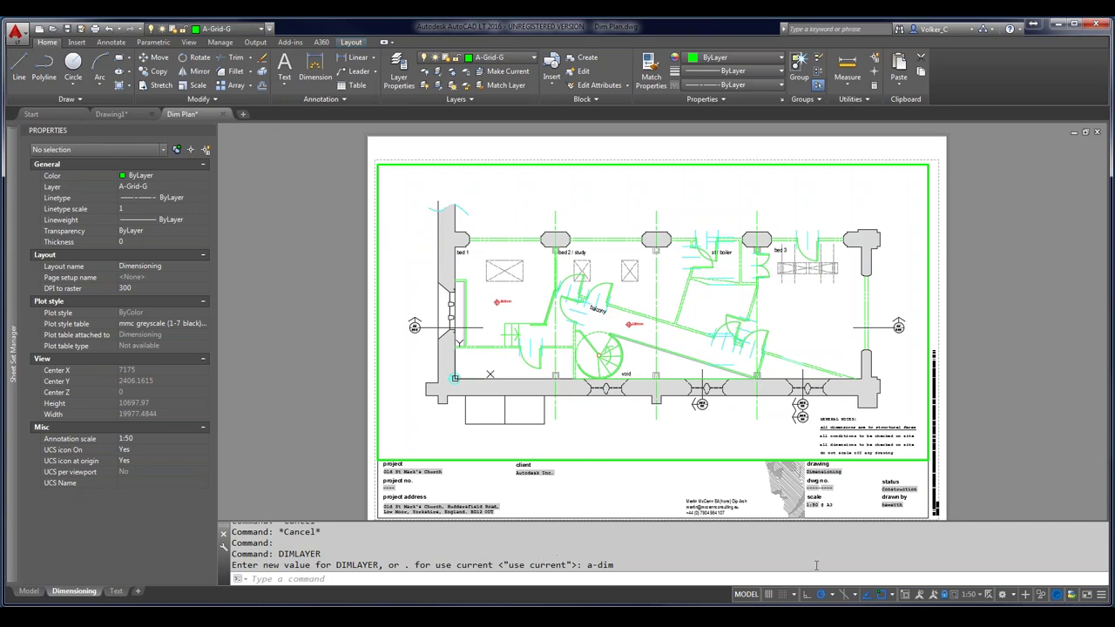
key("Return")
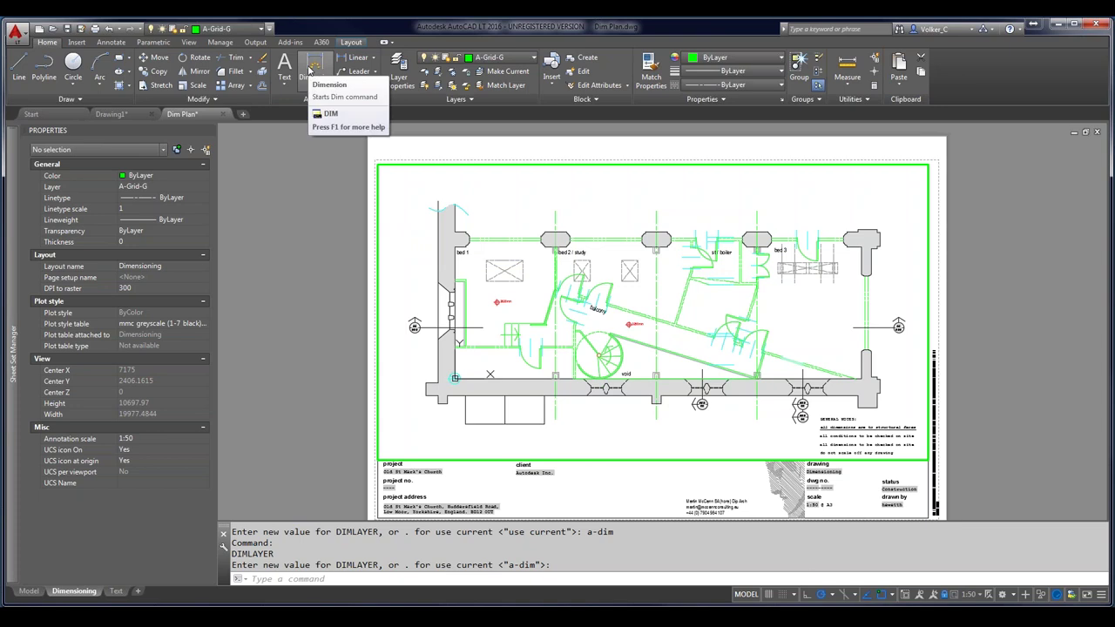
- Use the DIM command to dimension the vertical line beside the window wall in bed 1, placing the dimension just inside the room
left_click(314, 69)
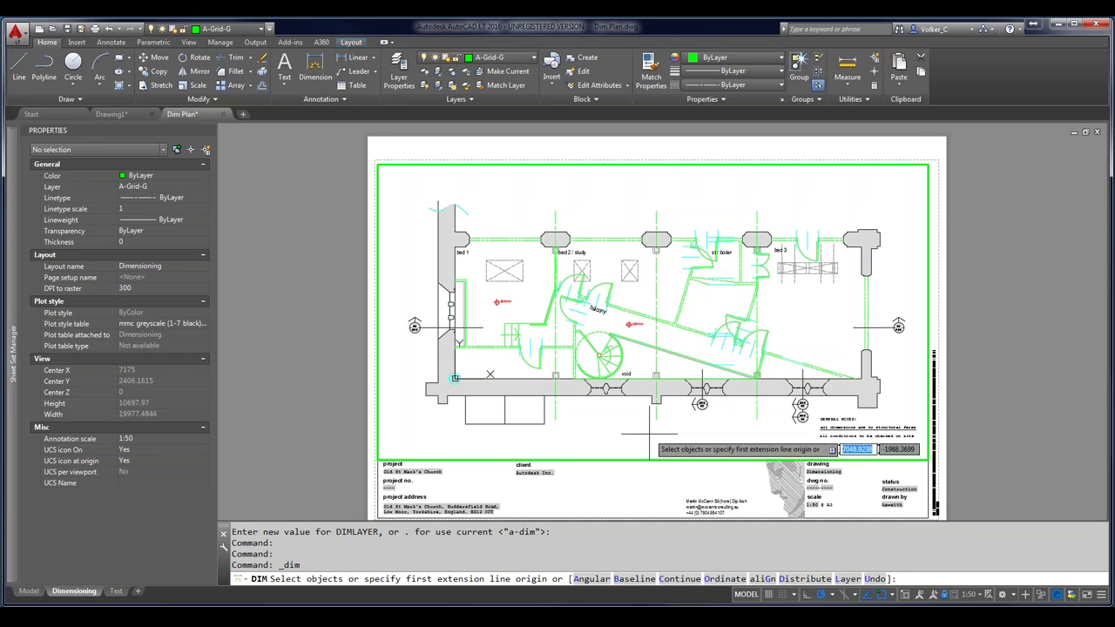
scroll(649, 433, "up", 4)
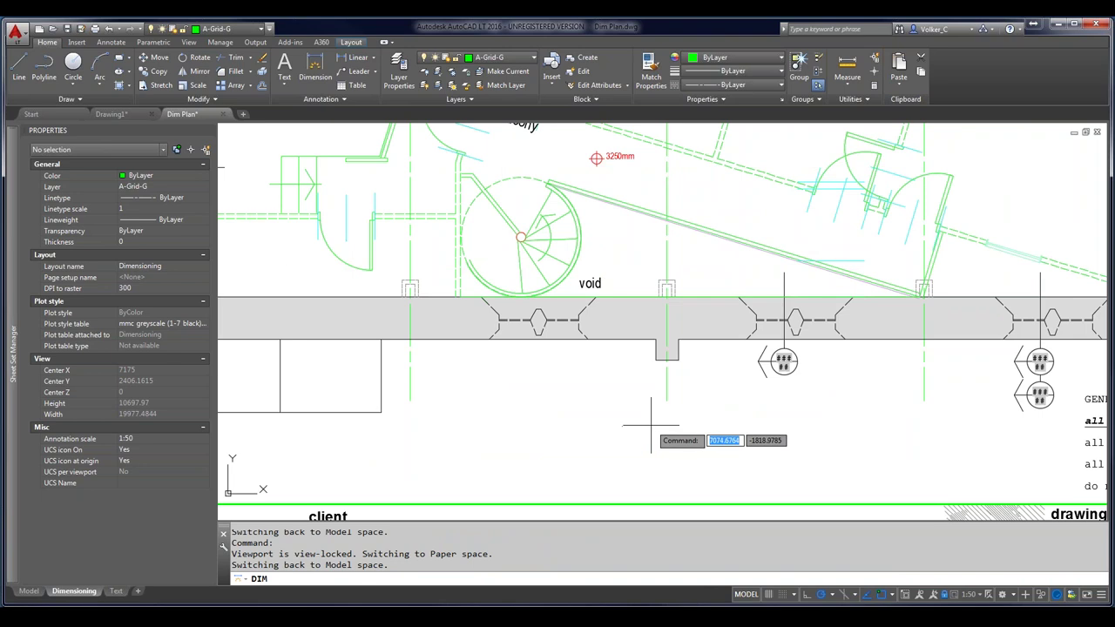
scroll(651, 427, "down", 2)
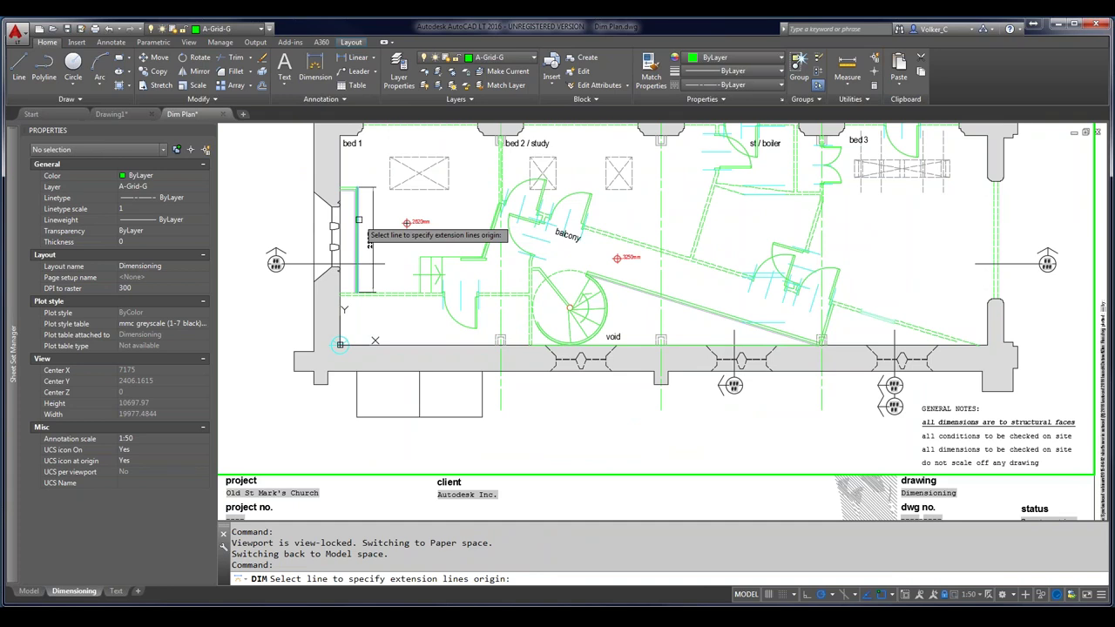
left_click(358, 219)
left_click(366, 219)
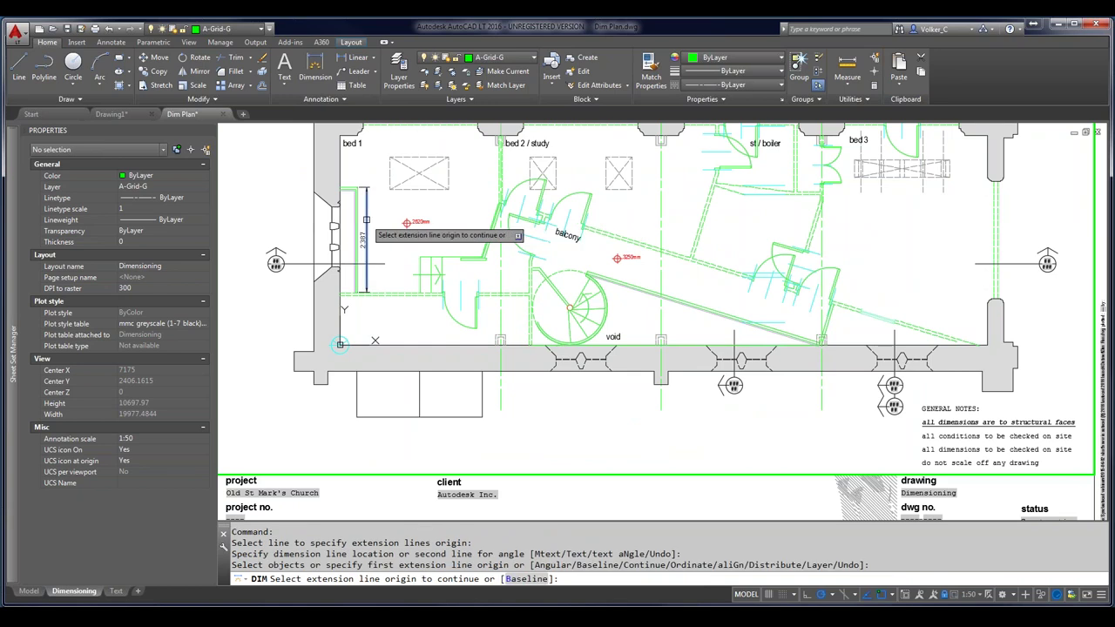
key("Return")
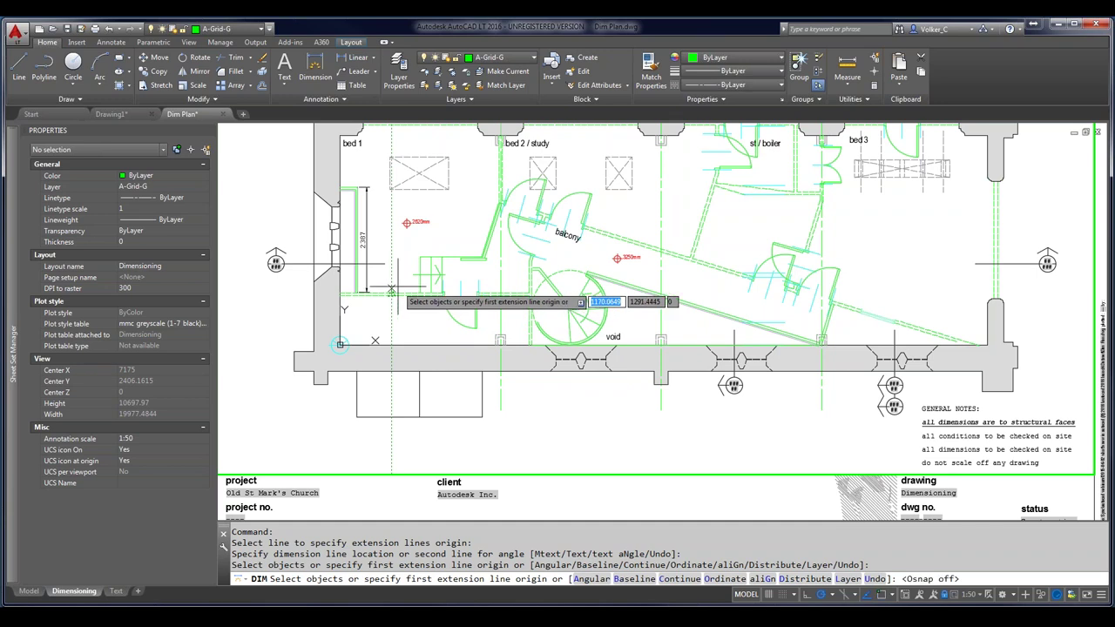
- Dimension the horizontal partition line between bed 1's outer wall and the door, placing the dimension above the partition
scroll(403, 288, "up", 5)
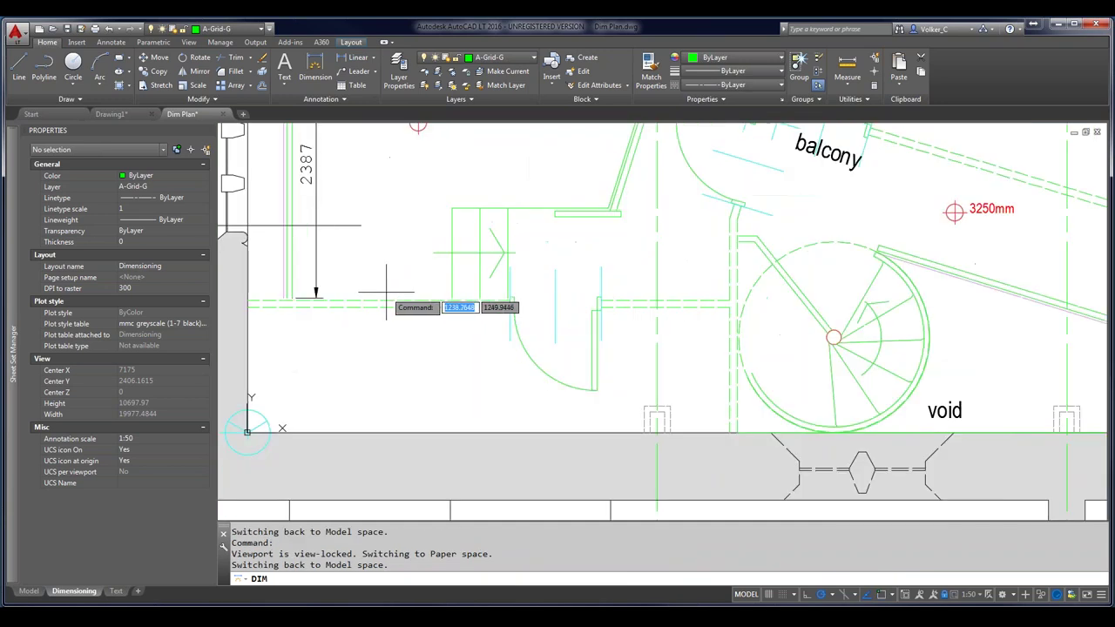
key("Return")
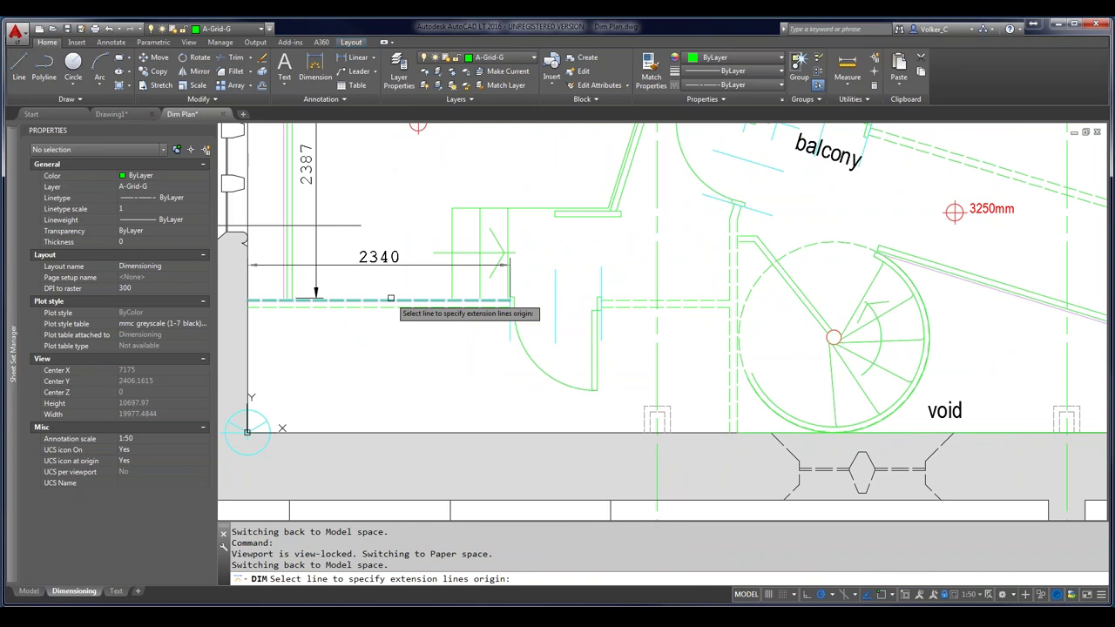
left_click(390, 299)
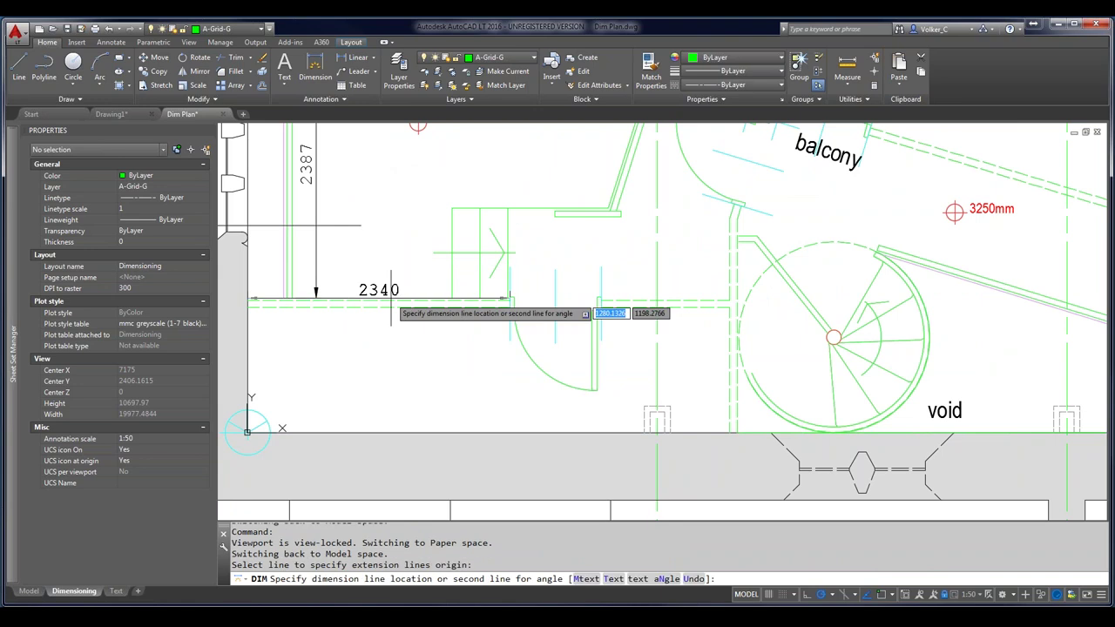
left_click(390, 253)
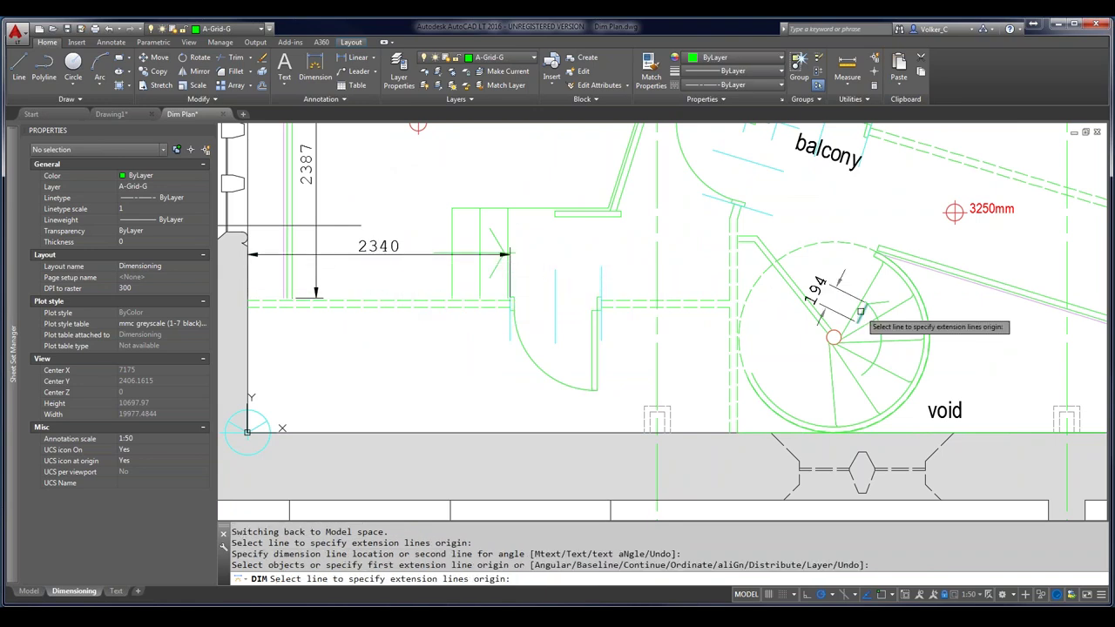
key("Return")
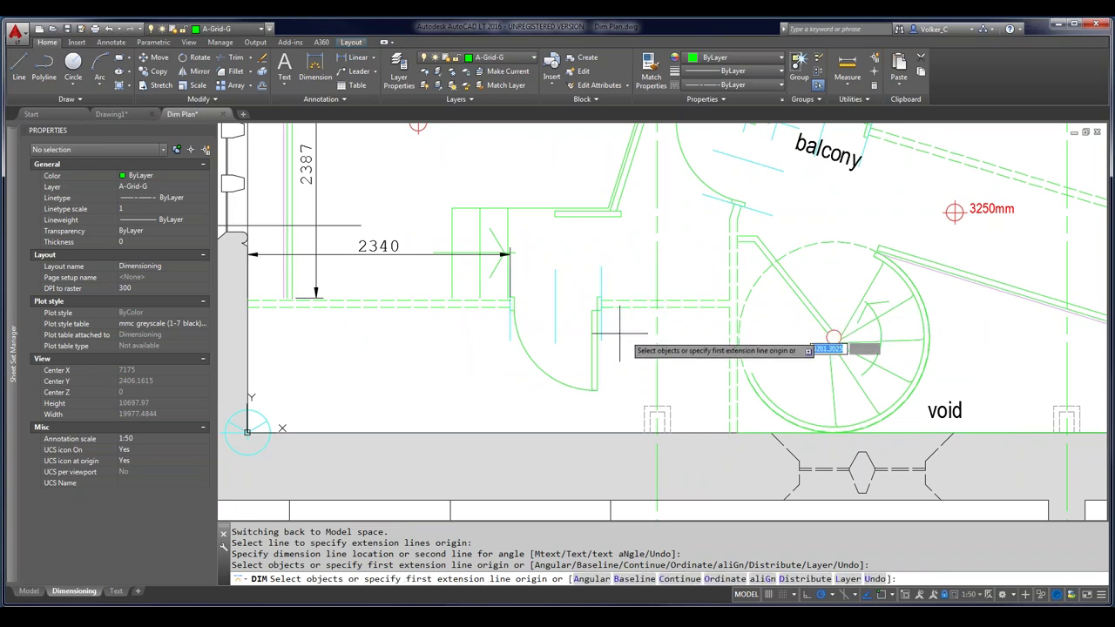
- Dimension the spiral stair's dashed outer circle, switching to Radius and back to Diameter before placing the text above the void label
mouse_move(790, 358)
middle_mouse_down()
mouse_move(450, 322)
mouse_move(428, 341)
middle_mouse_up()
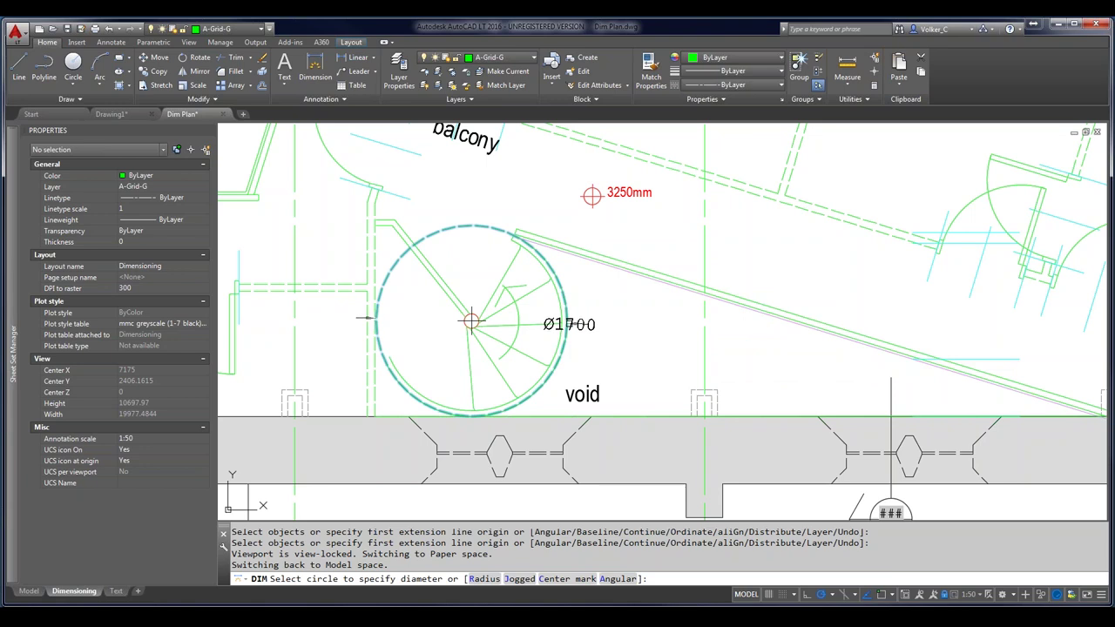
left_click(566, 324)
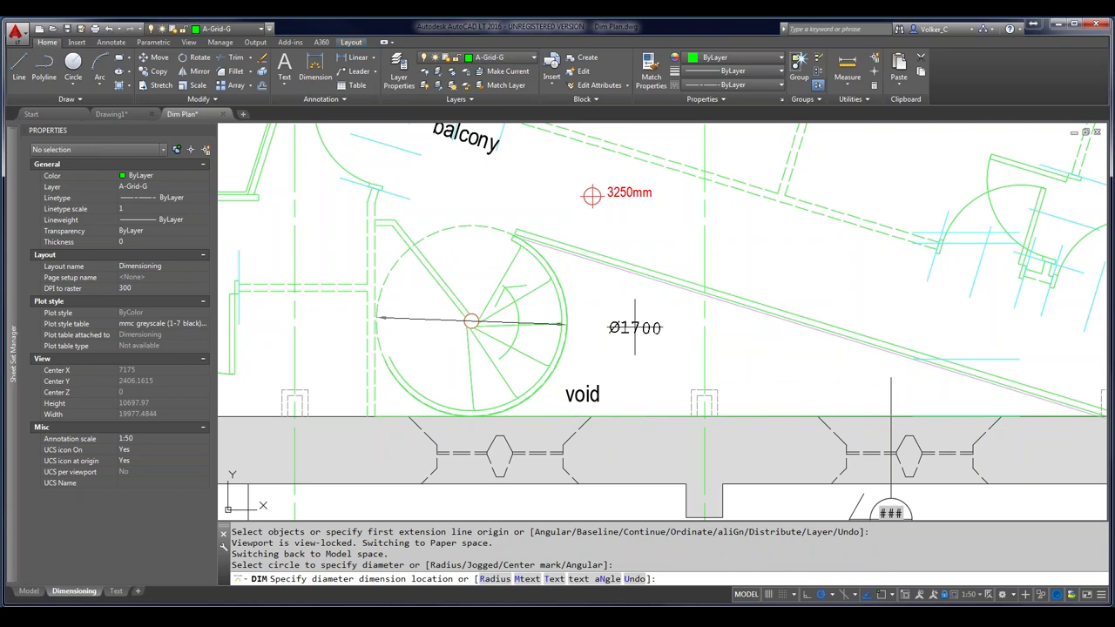
right_click(635, 327)
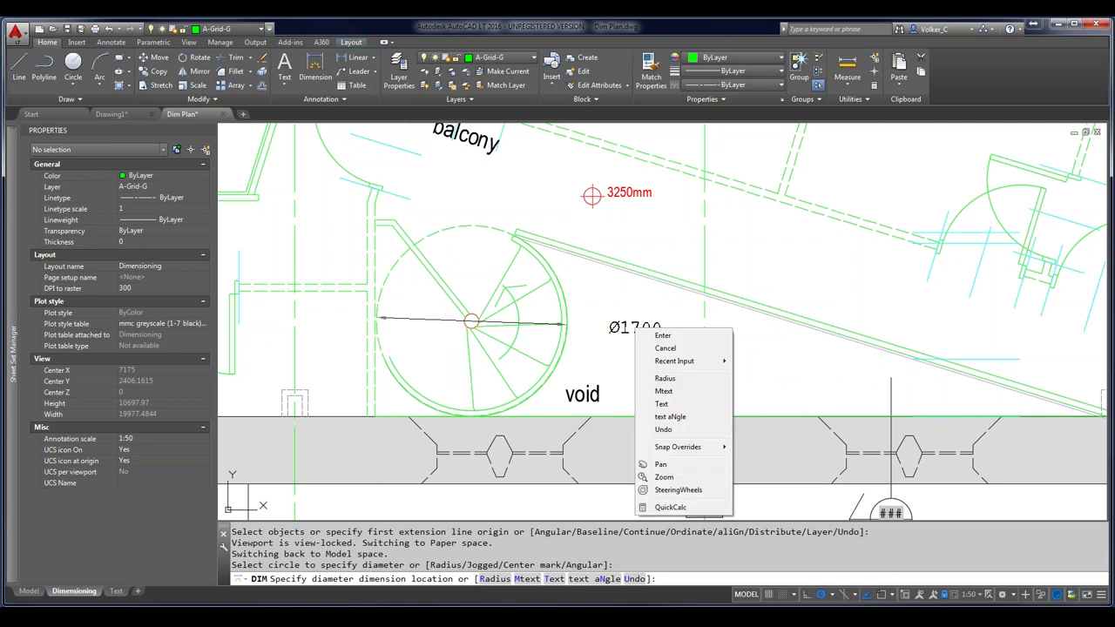
left_click(671, 379)
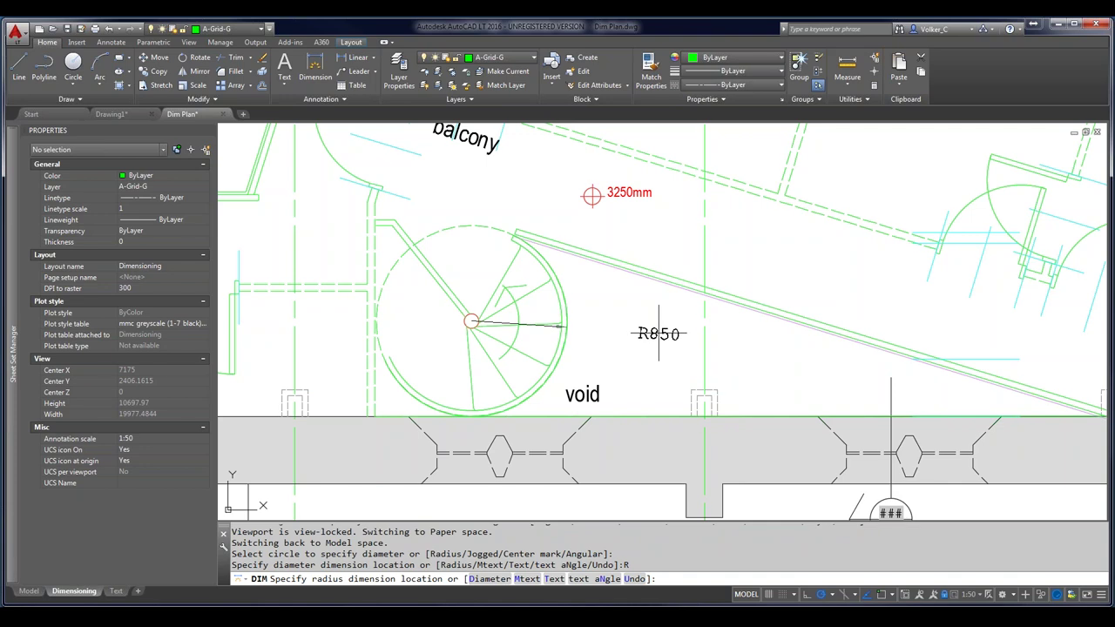
right_click(659, 334)
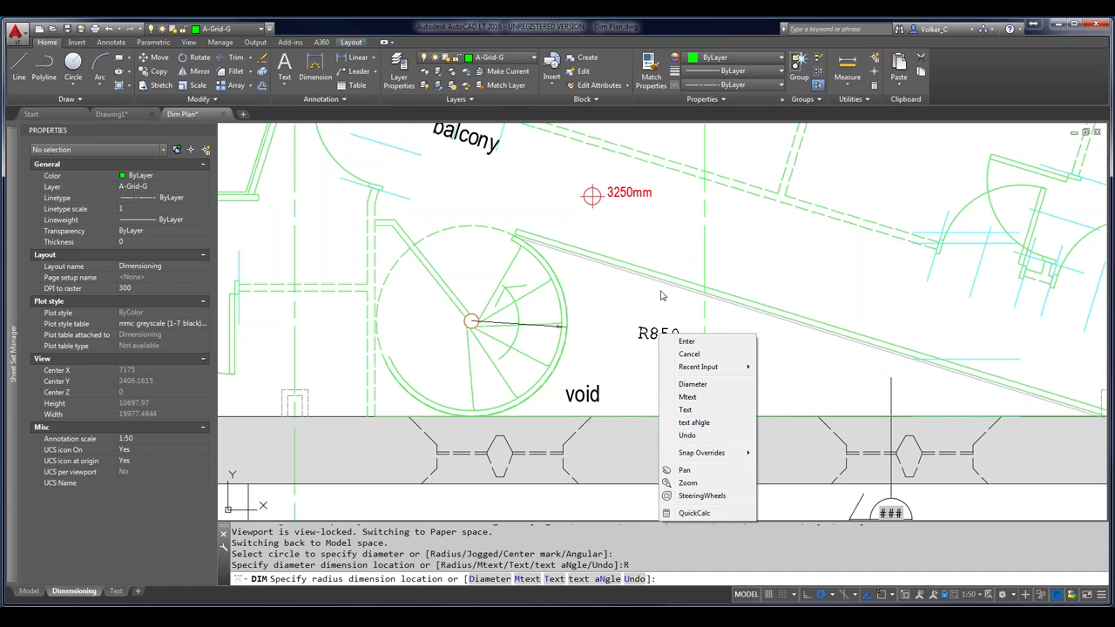
left_click(702, 386)
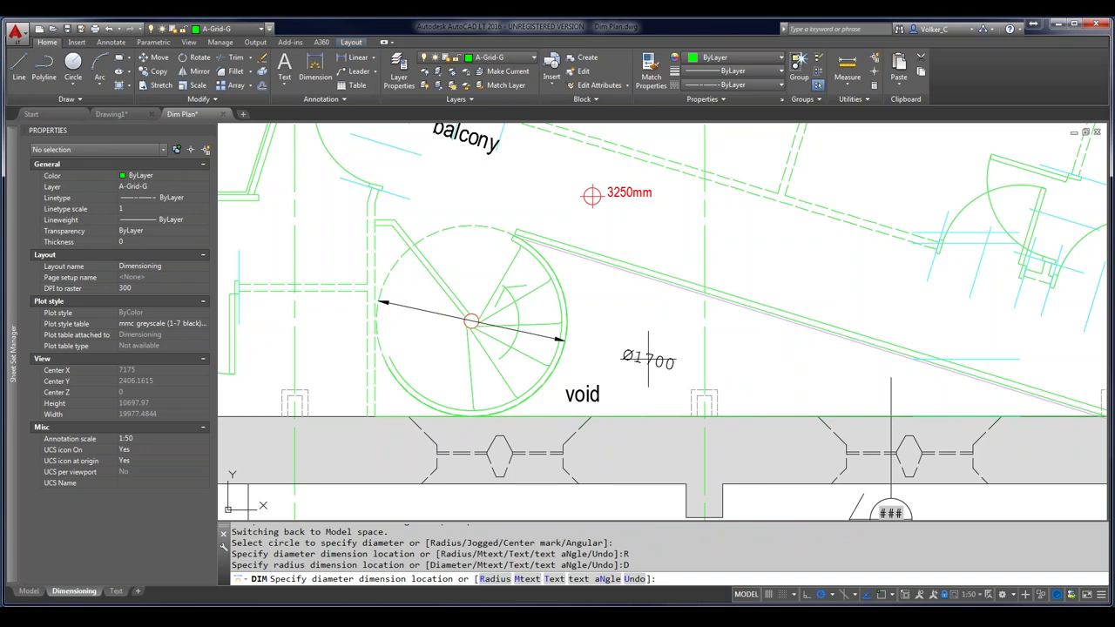
left_click(648, 357)
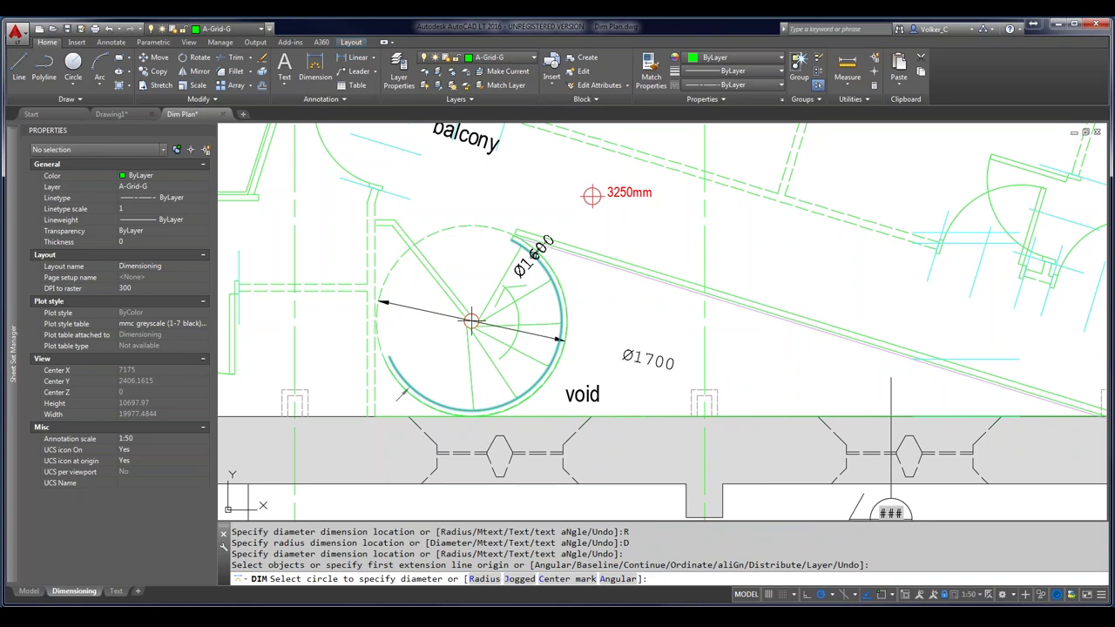
- Add a radius dimension to the spiral stair's inner arc, placing its text above the stair near the balcony label
right_click(533, 255)
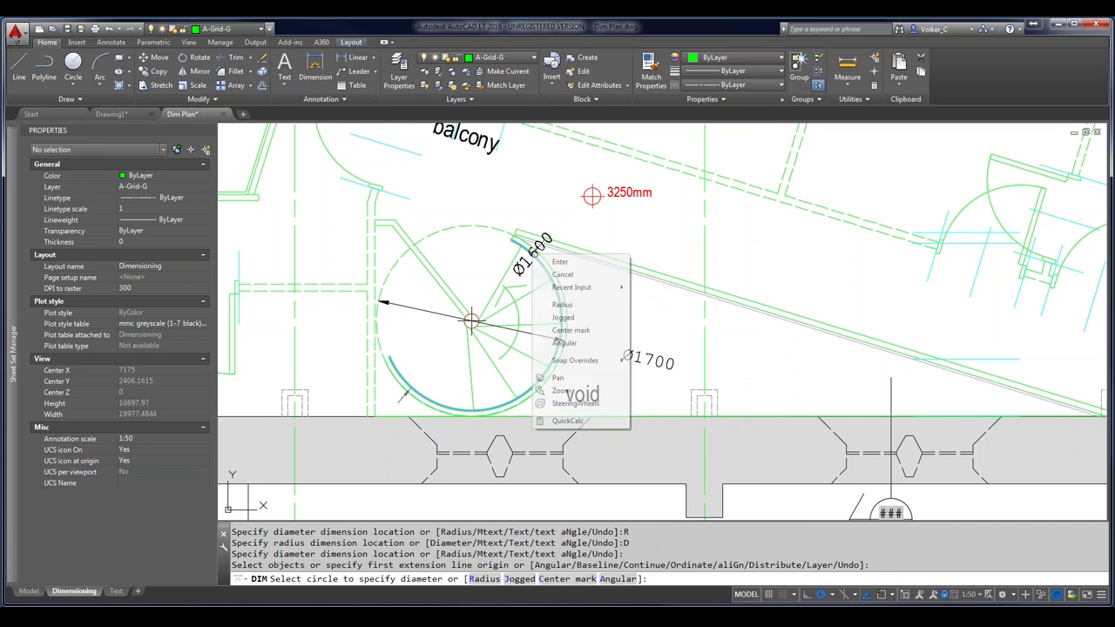
left_click(563, 305)
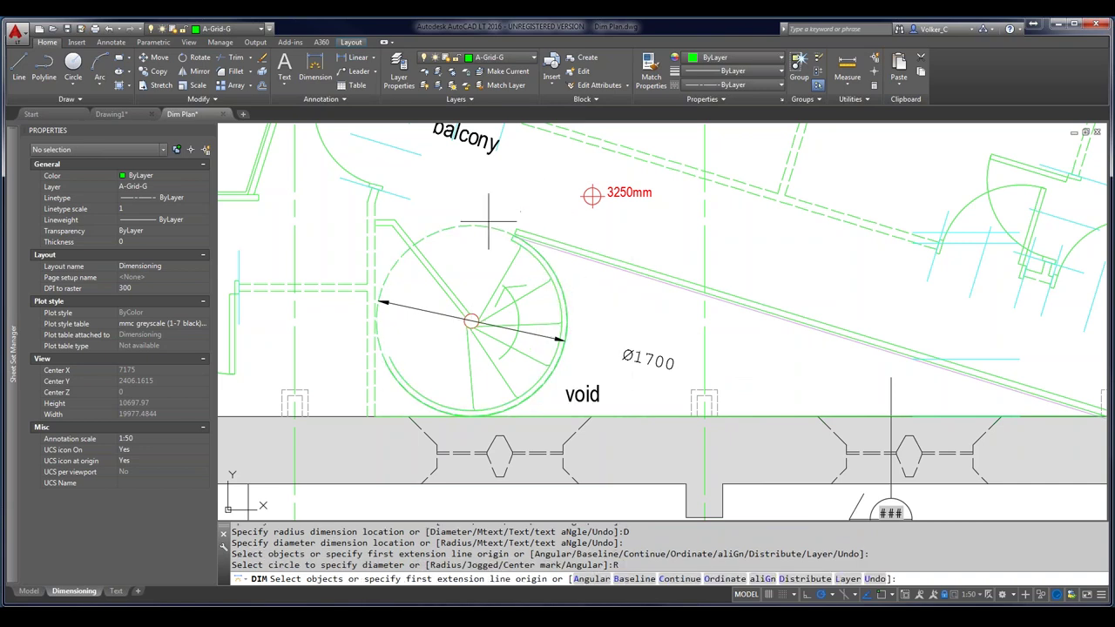
left_click(537, 258)
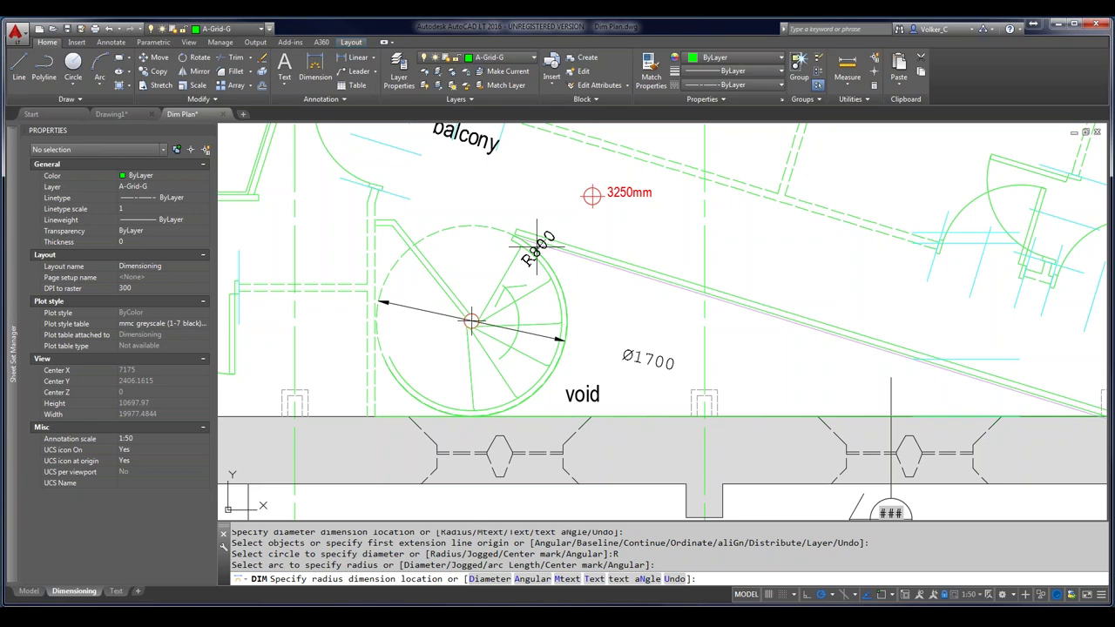
left_click(516, 180)
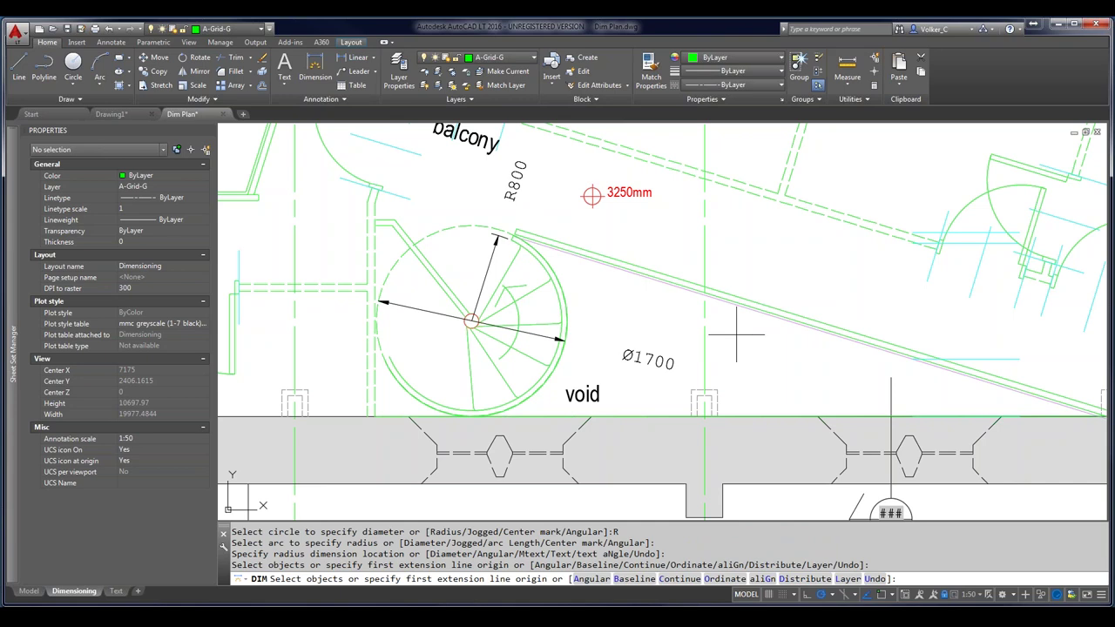
- Dimension the angle between the horizontal wall line and the sloping line beside the void, placing the arc between the two lines
middle_click_drag(736, 333, 568, 317)
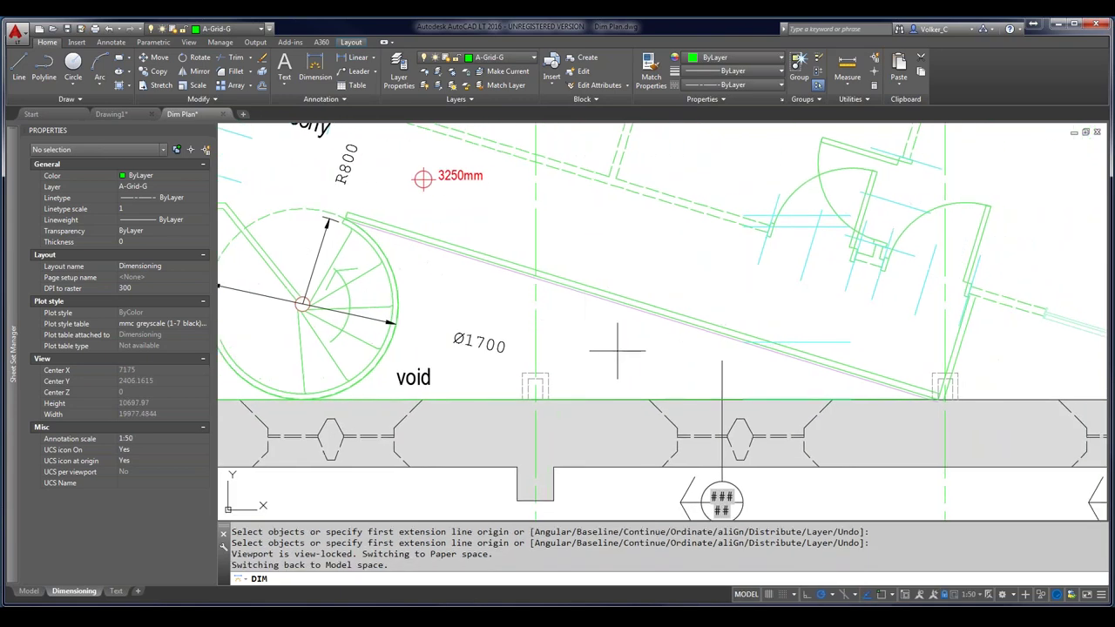
left_click(644, 398)
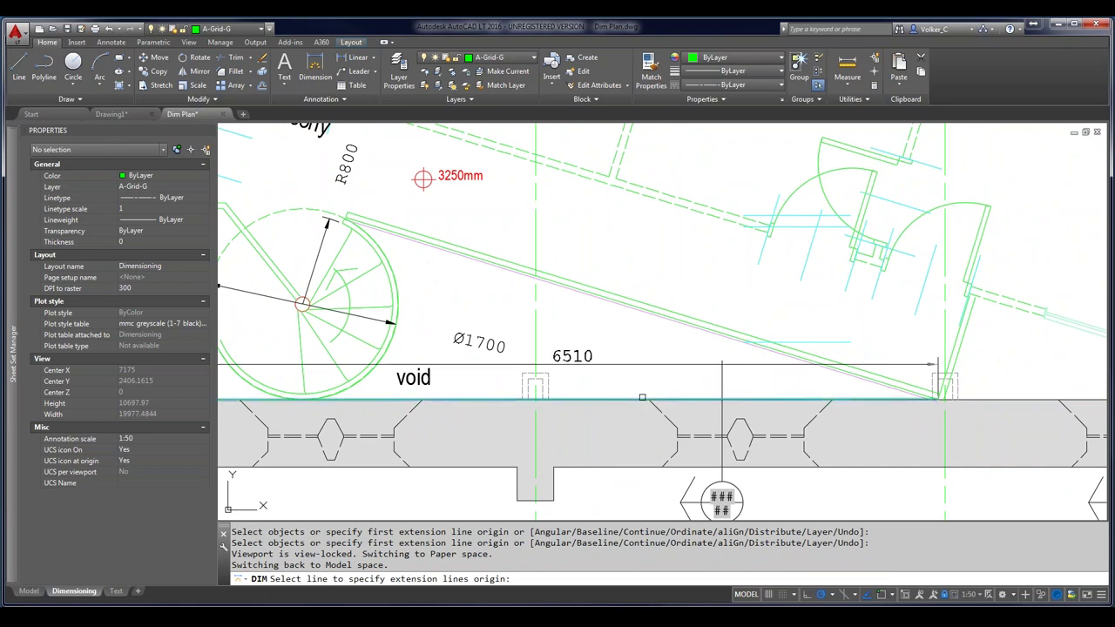
key("Escape")
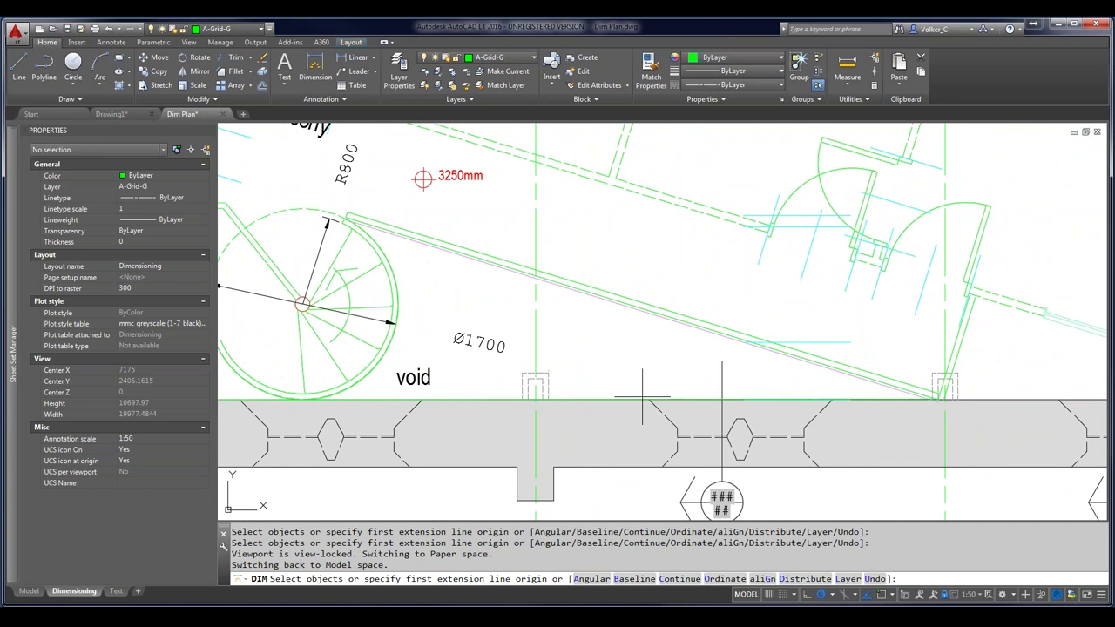
left_click(643, 399)
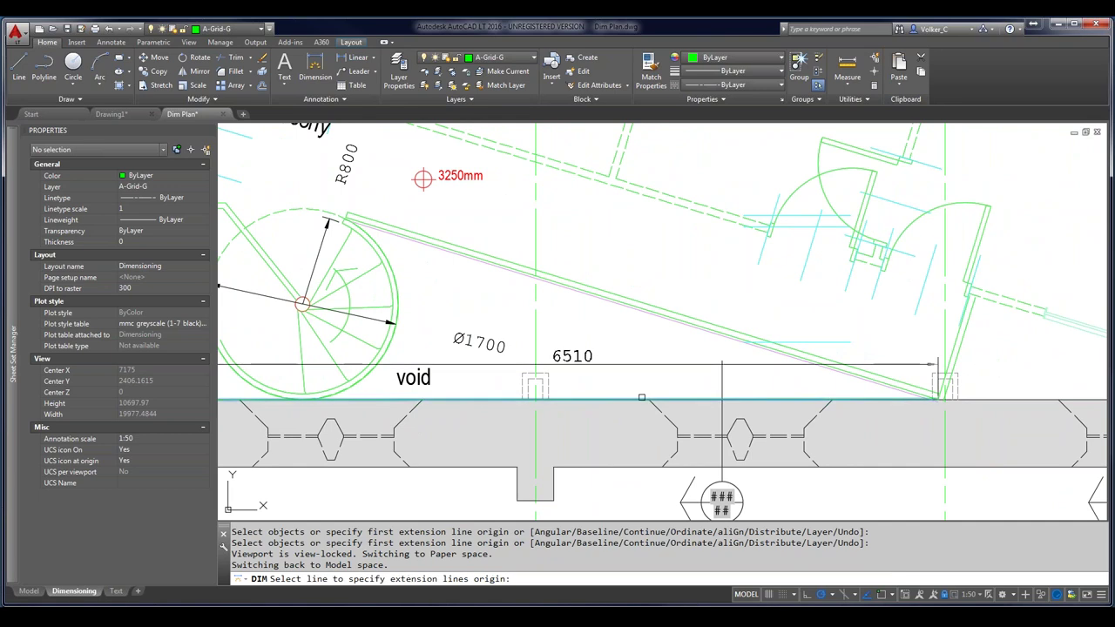
left_click(642, 399)
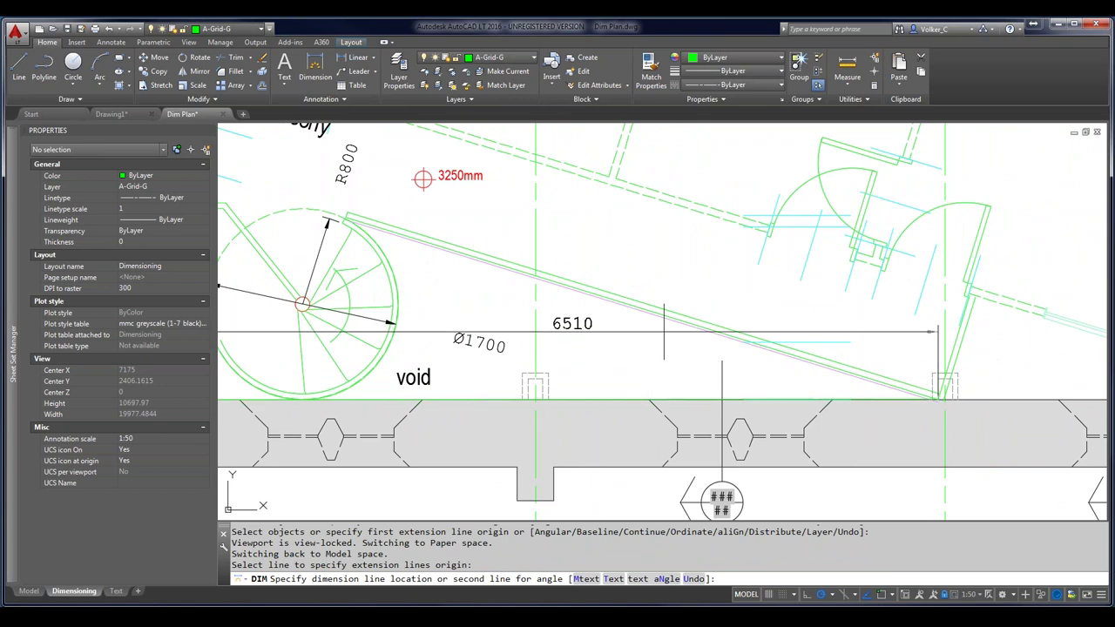
left_click(669, 322)
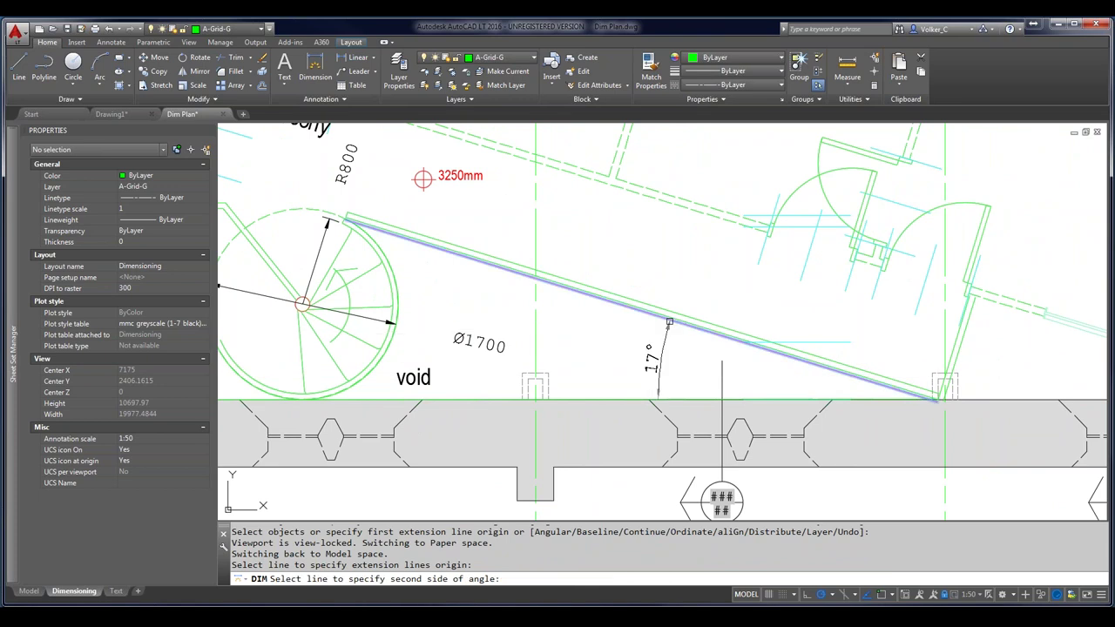
left_click(669, 322)
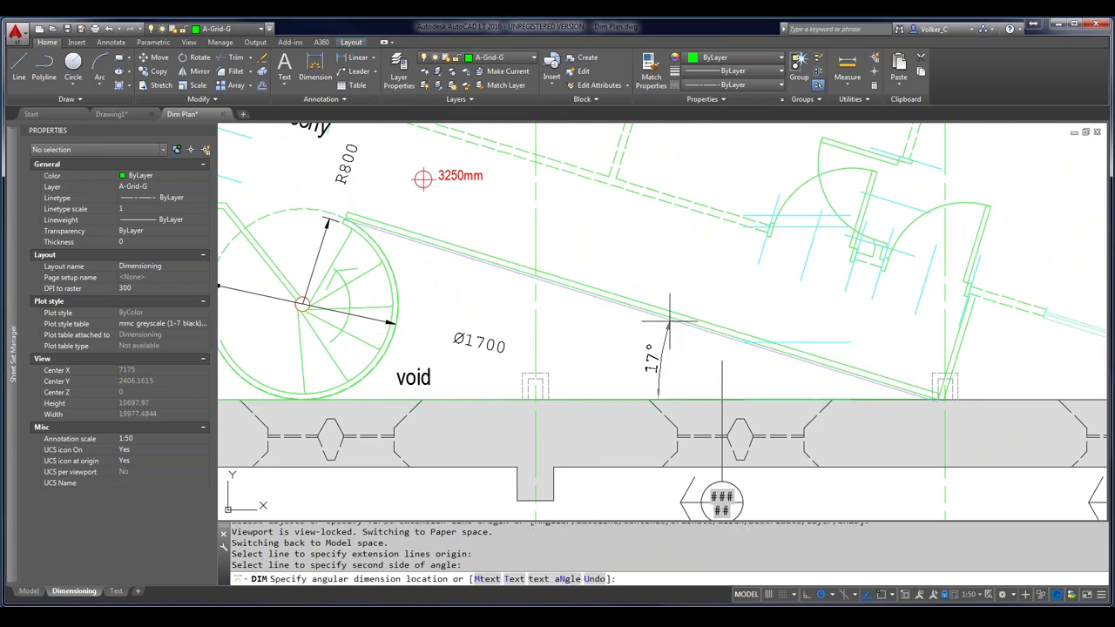
left_click(602, 331)
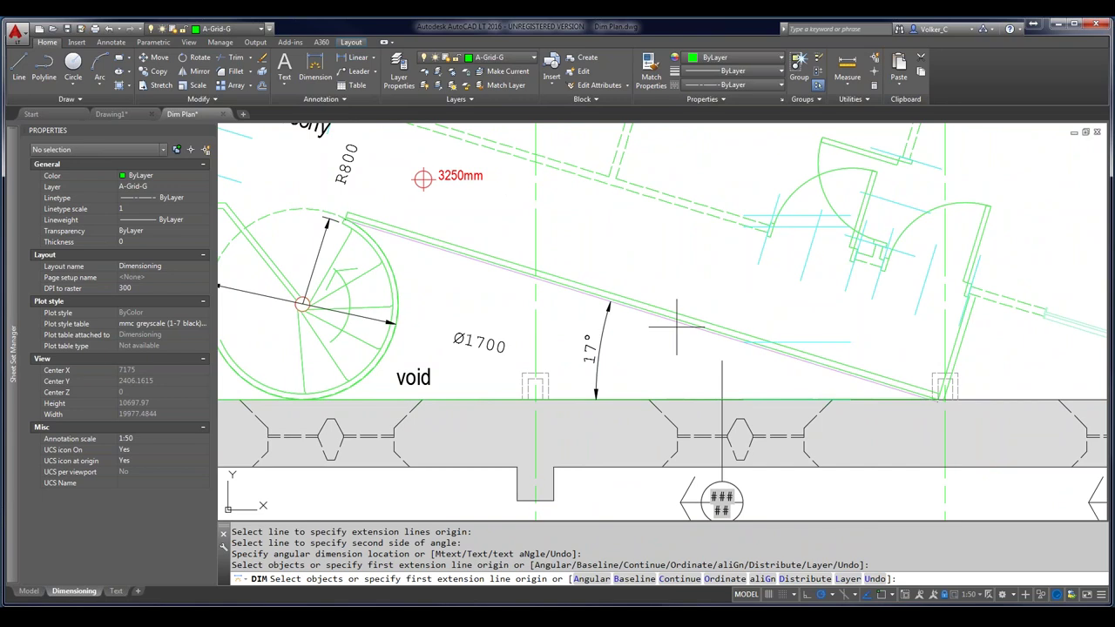
- End the dimension command and use LAYOFF to turn off the door layer A-Door-G by picking a door at the st / boiler room
scroll(676, 326, "down", 5)
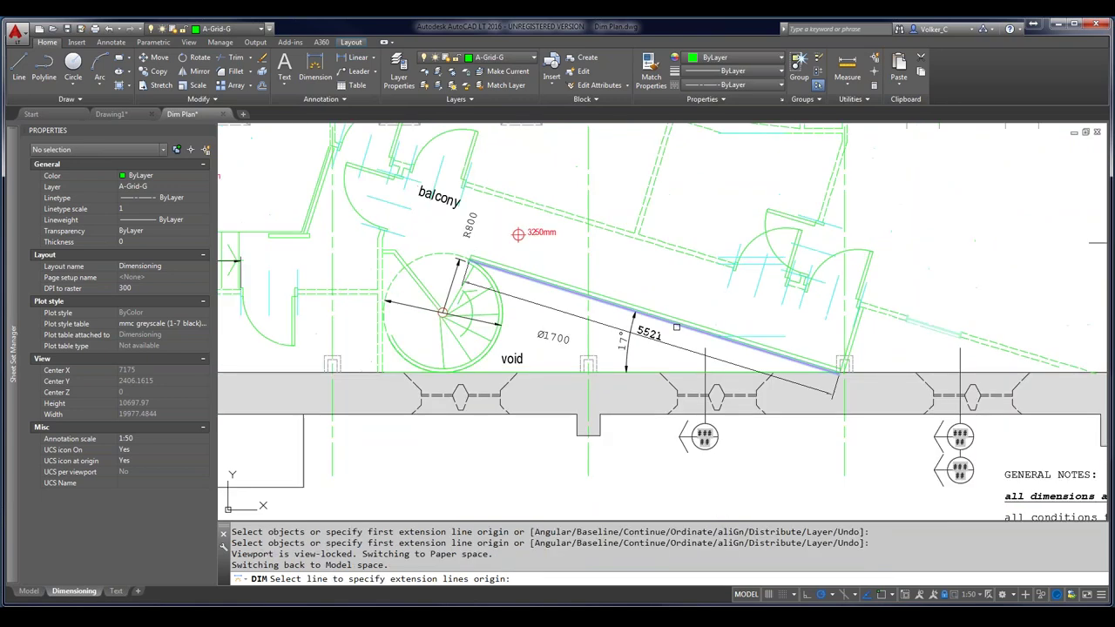
middle_click_drag(645, 263, 640, 440)
middle_click_drag(663, 270, 729, 302)
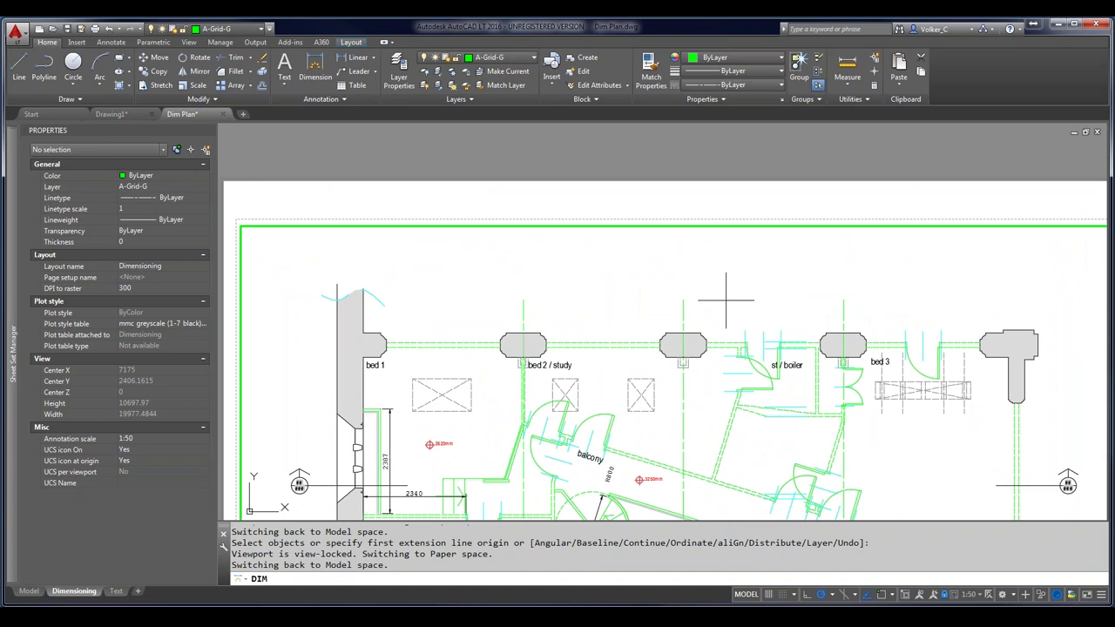
key("Escape")
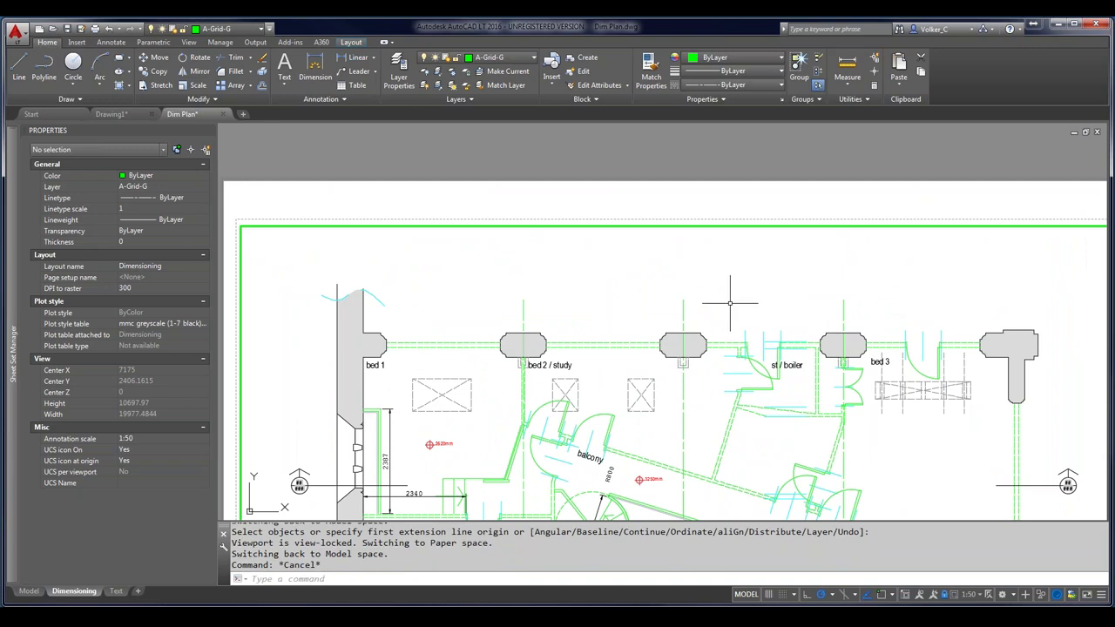
type("LA")
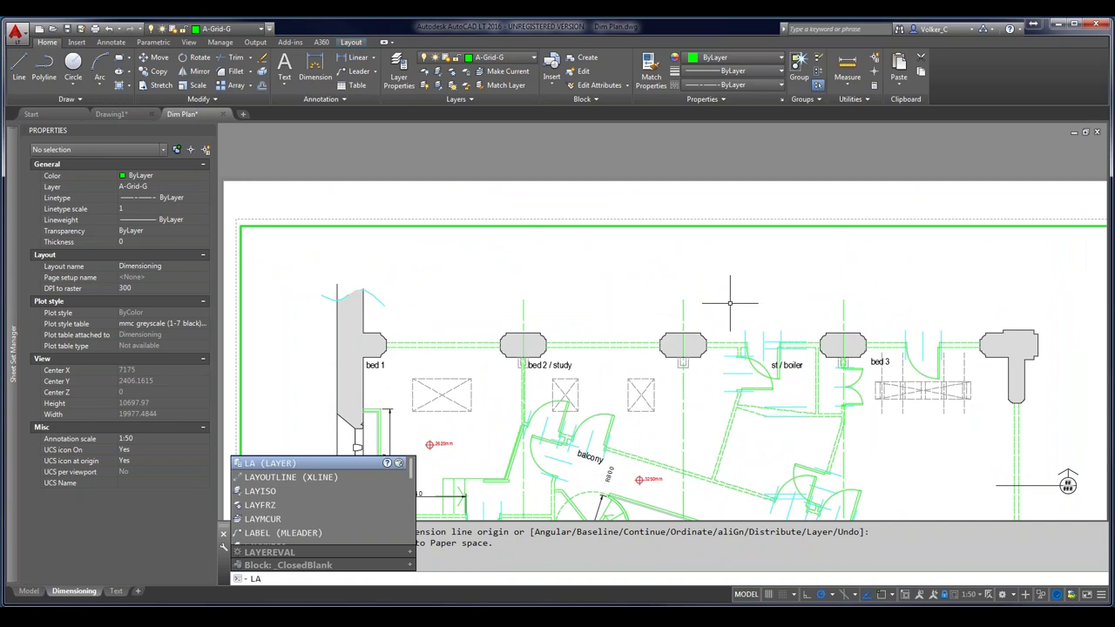
type("YOFF")
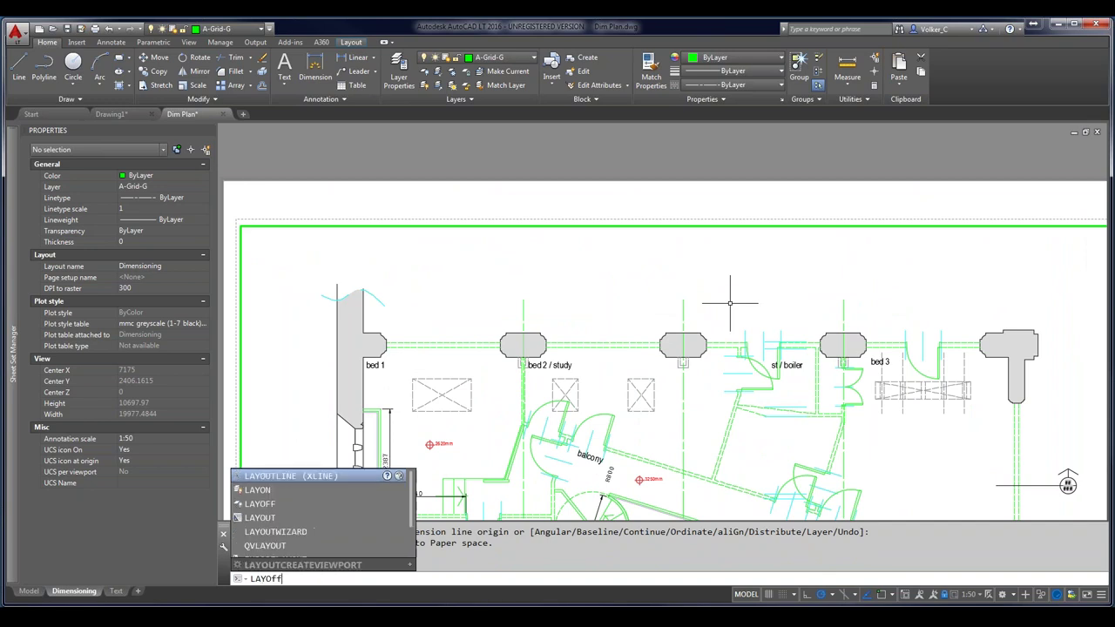
key("Return")
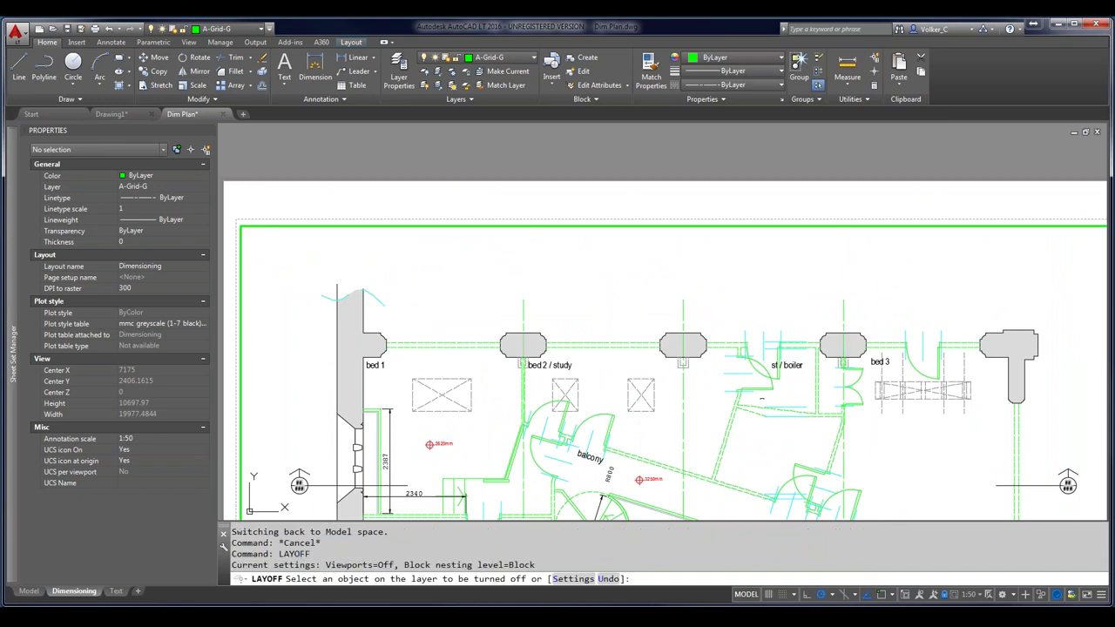
left_click(751, 379)
- Turn off the wall layer A-Wall-Detail, undo that last layer change, and end LAYOFF
left_click(816, 393)
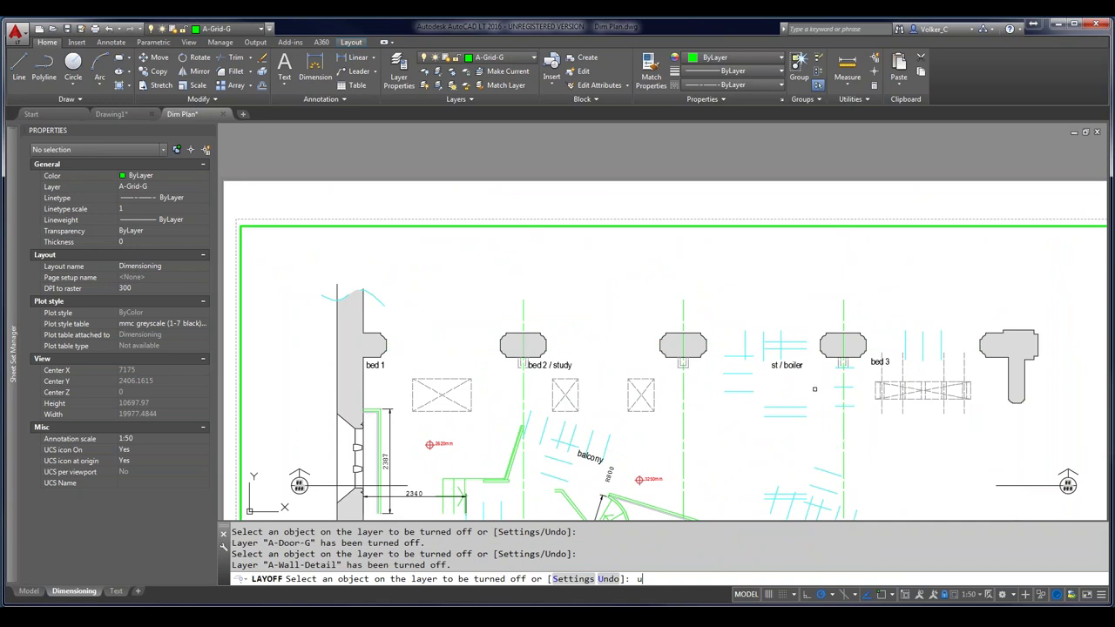
type("u")
key("Return")
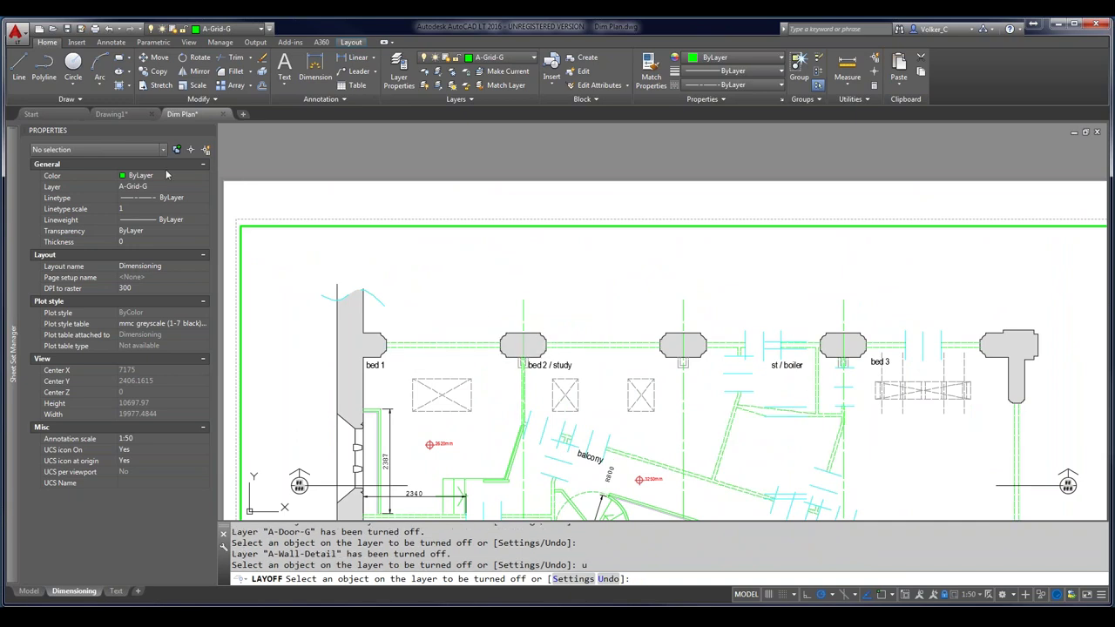
key("Escape")
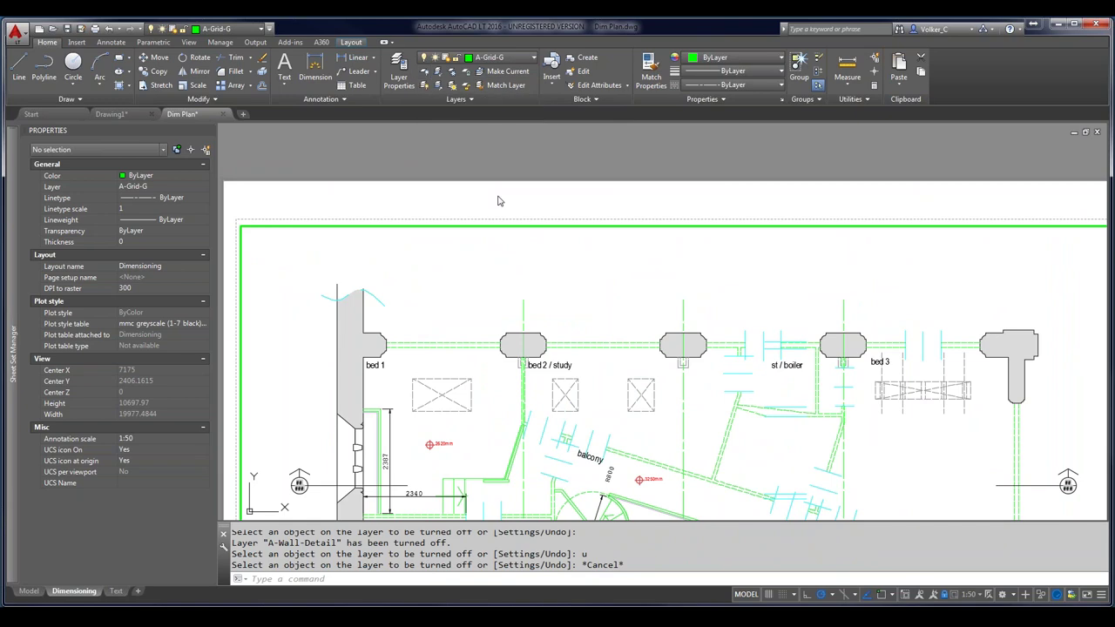
type("lay")
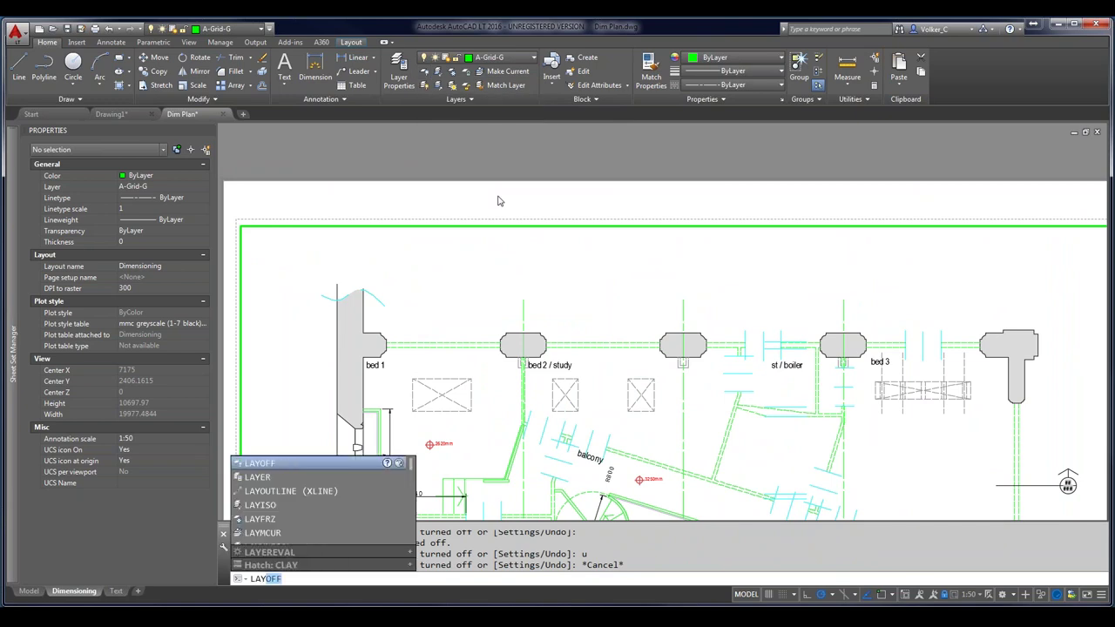
type("pre")
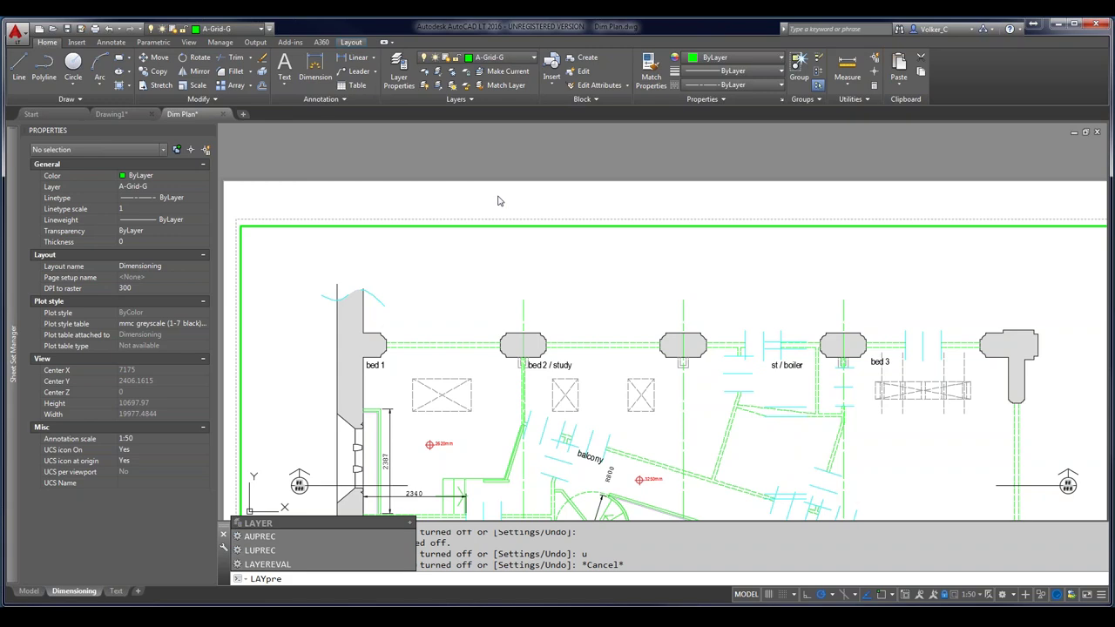
type("v")
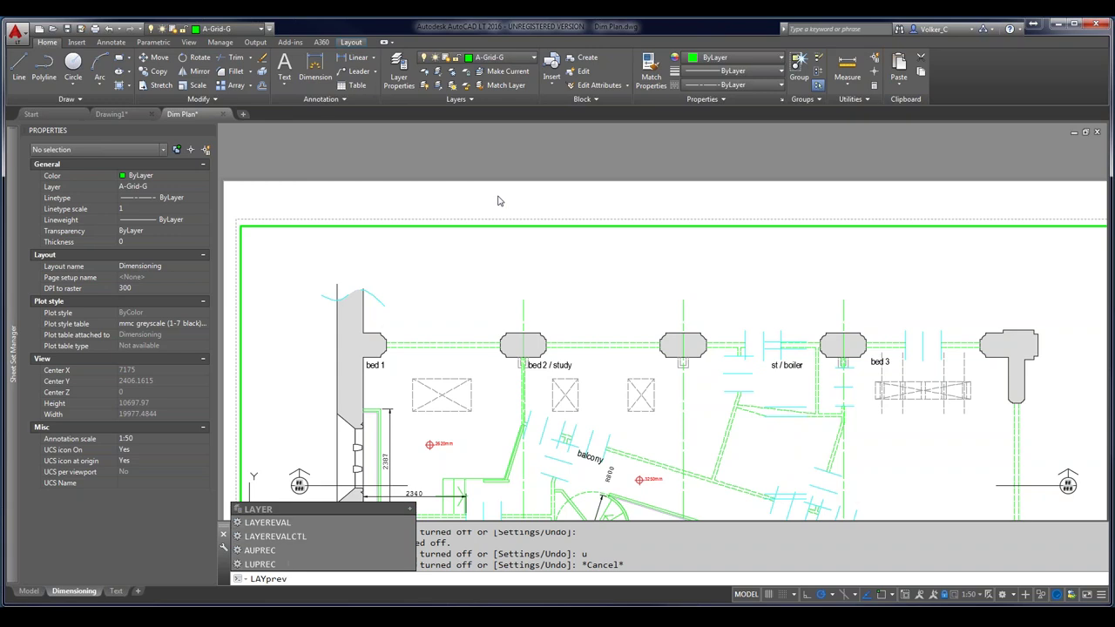
key("Escape")
key("Escape")
key("Escape")
key("Escape")
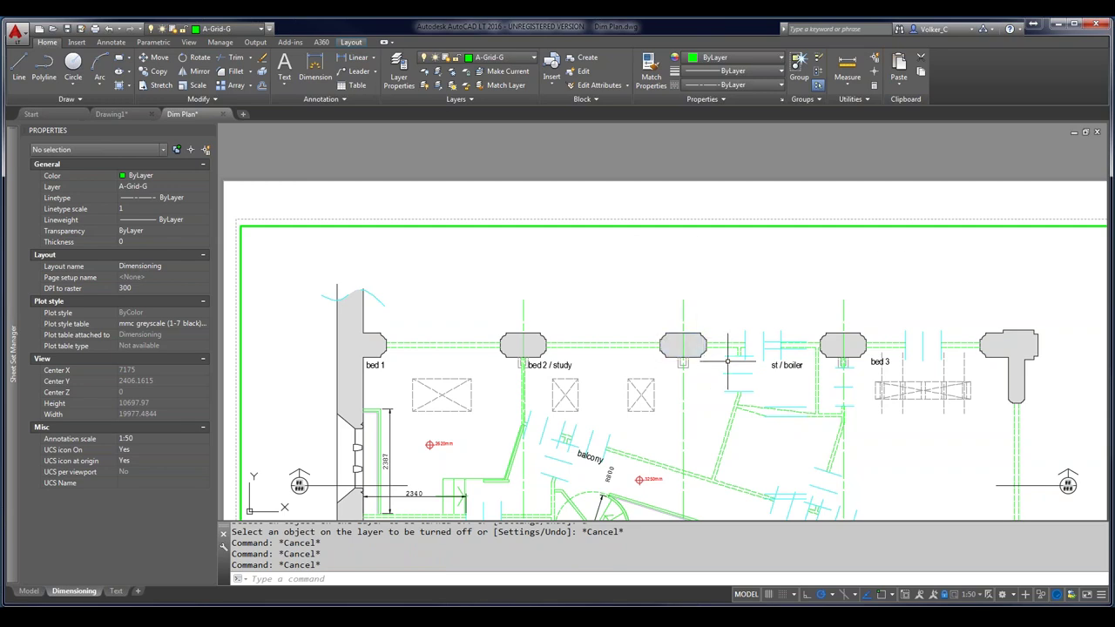
- Use the DIM command to dimension the st / boiler door opening between its two outer cyan lines, placing the dimension above the wall
scroll(827, 355, "up", 2)
scroll(826, 355, "down", 1)
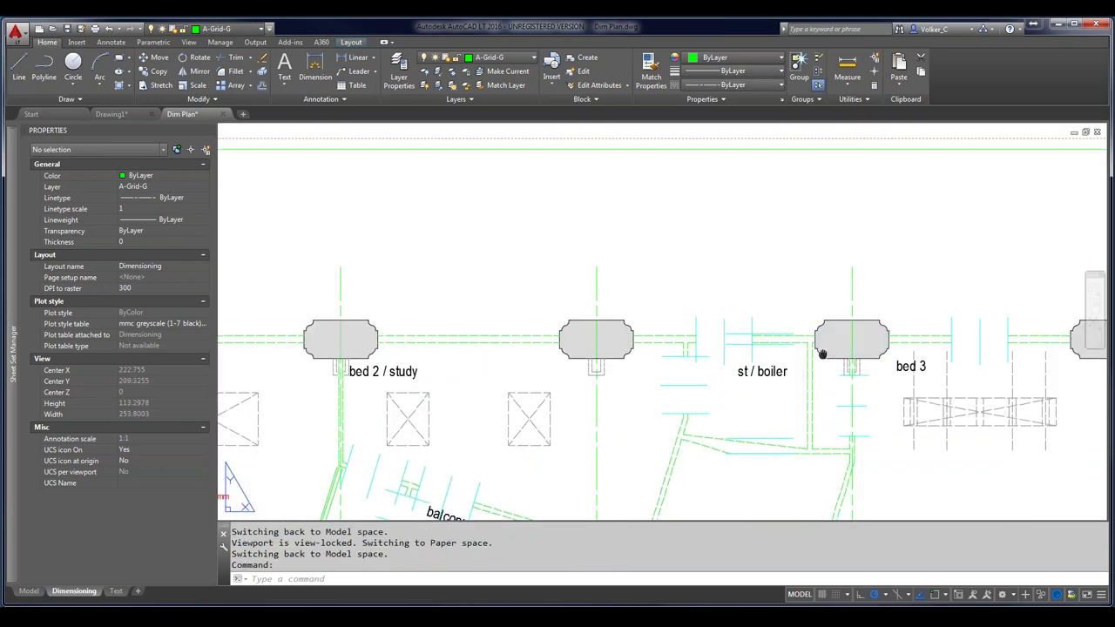
scroll(786, 336, "up", 1)
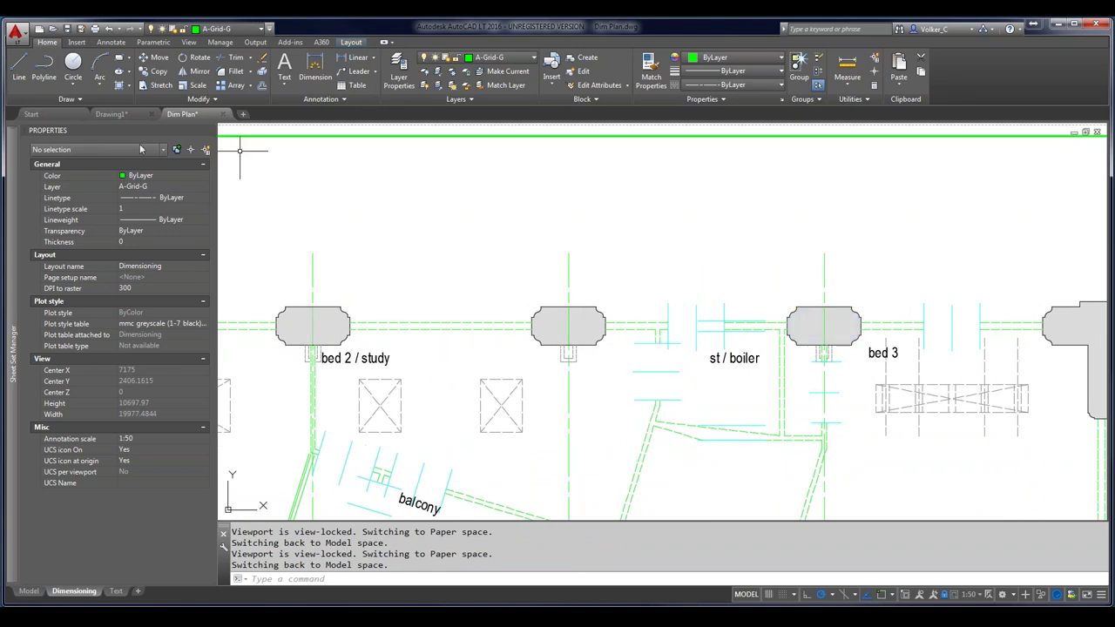
left_click(320, 66)
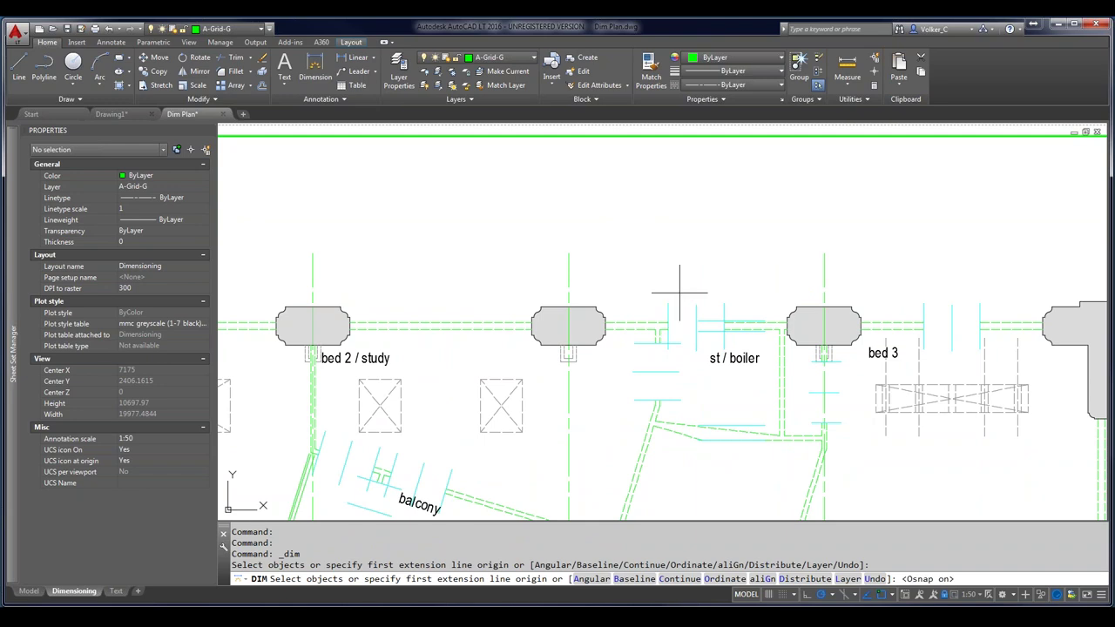
left_click(667, 301)
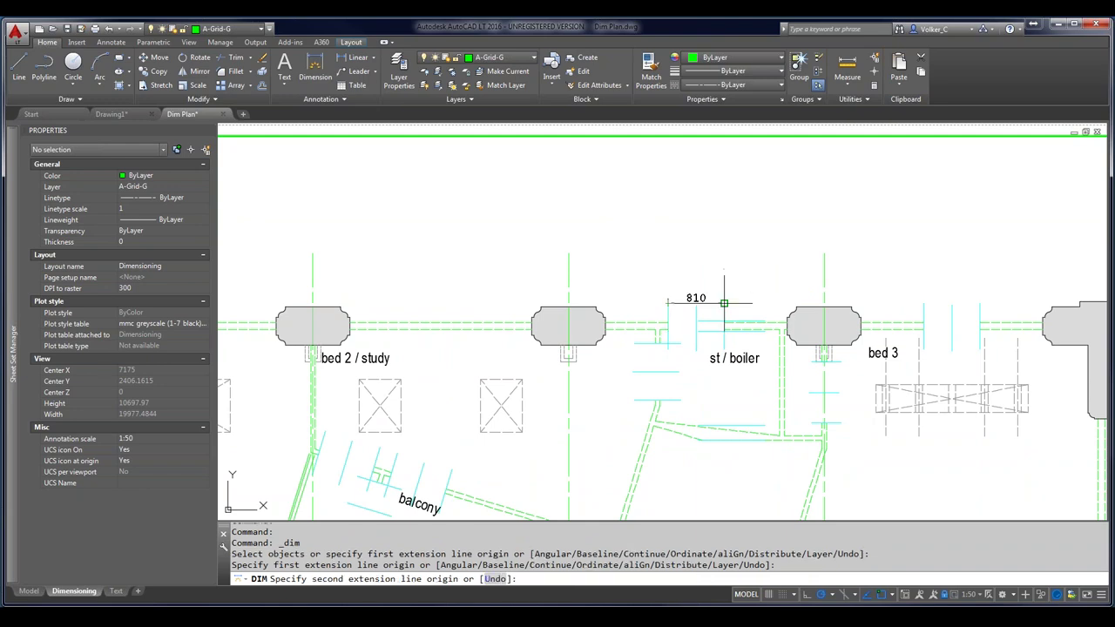
left_click(722, 302)
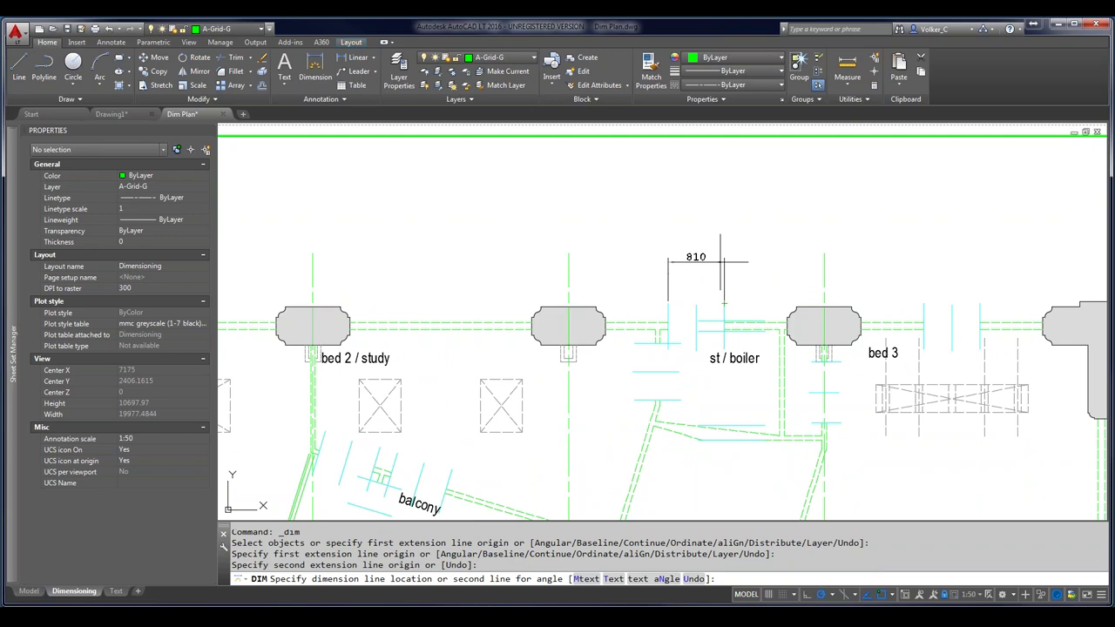
left_click(727, 271)
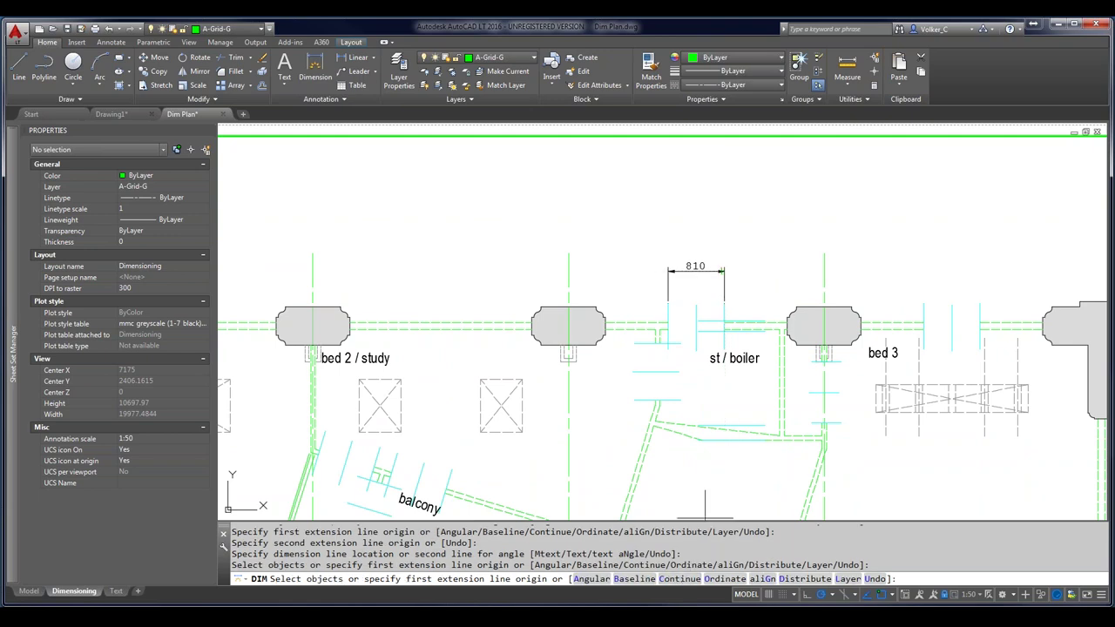
- Continue the door opening's dimension from its extension line nearest bed 3 to the top of the grid line beside bed 3, and end Continue
type("C")
key("Return")
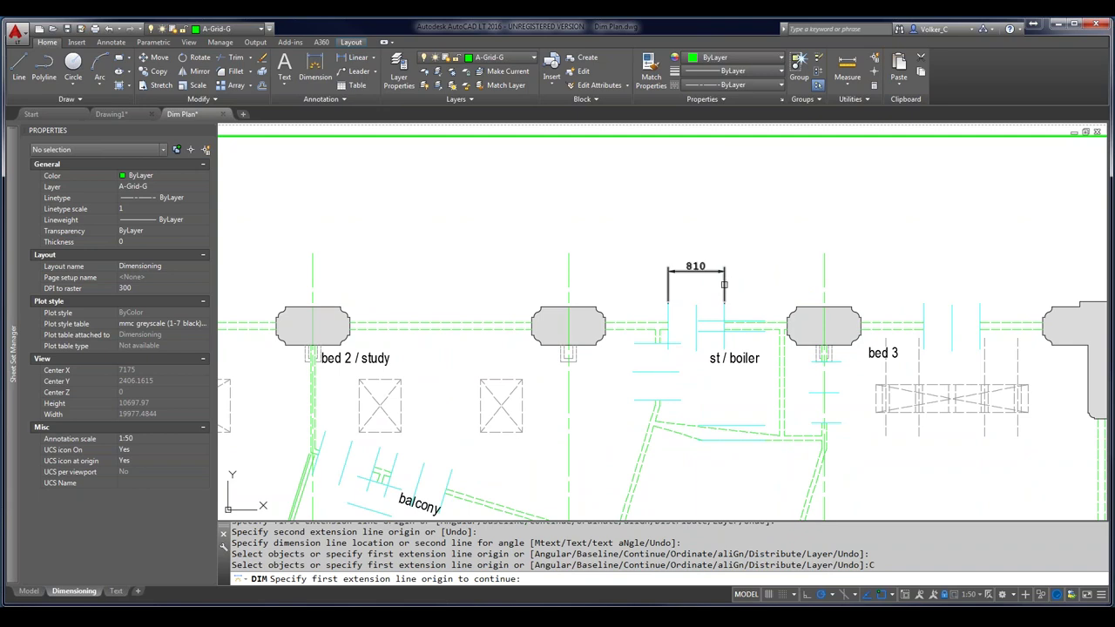
left_click(724, 284)
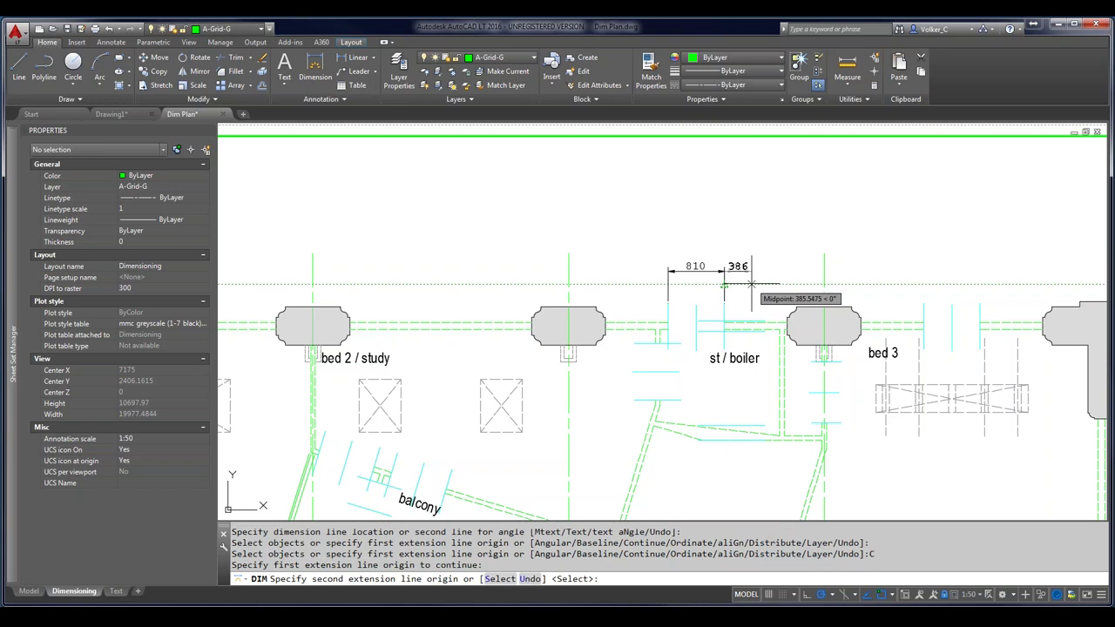
left_click(825, 254)
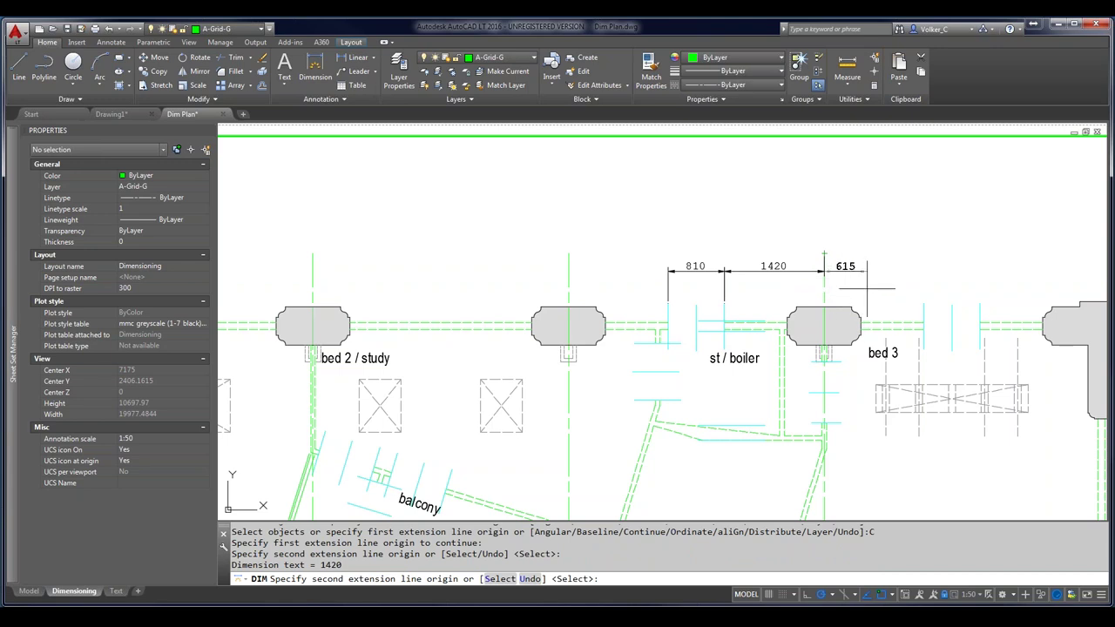
right_click(866, 289)
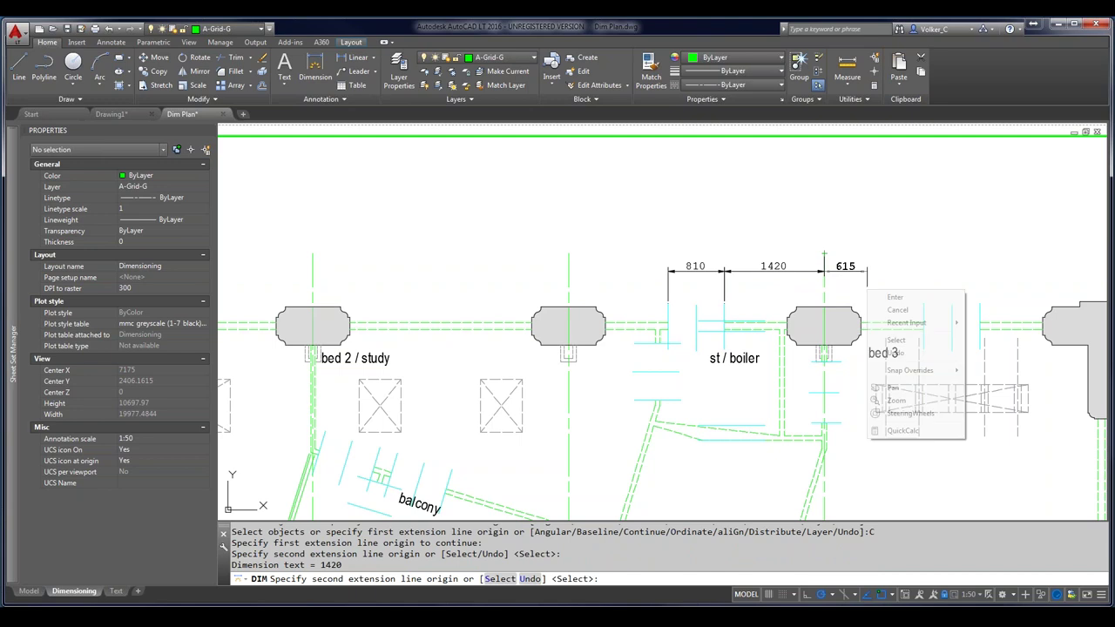
left_click(894, 297)
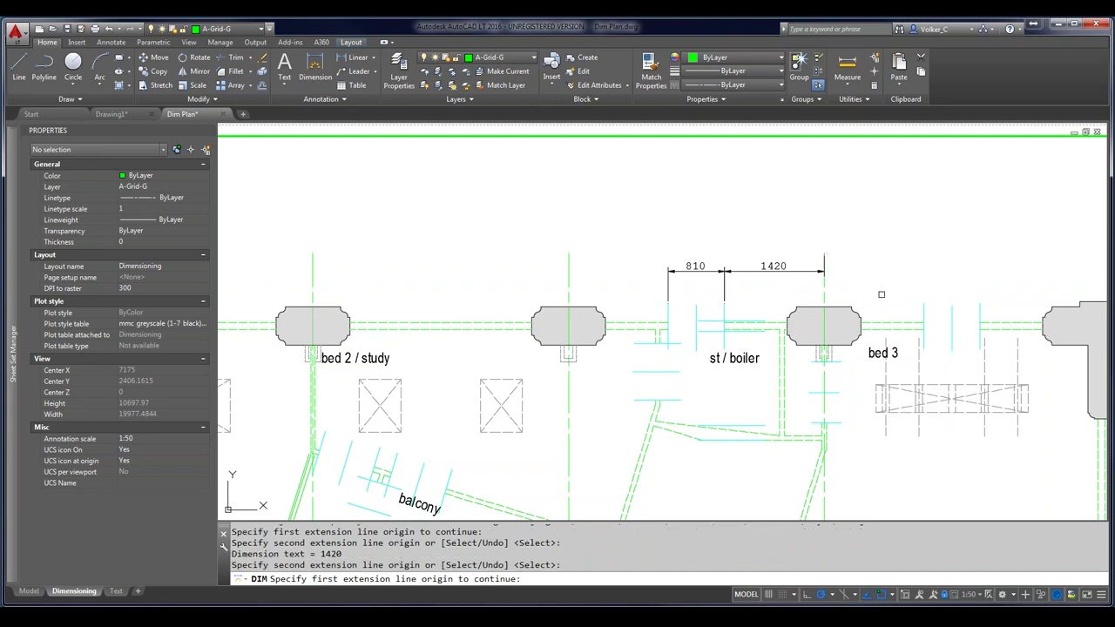
key("Return")
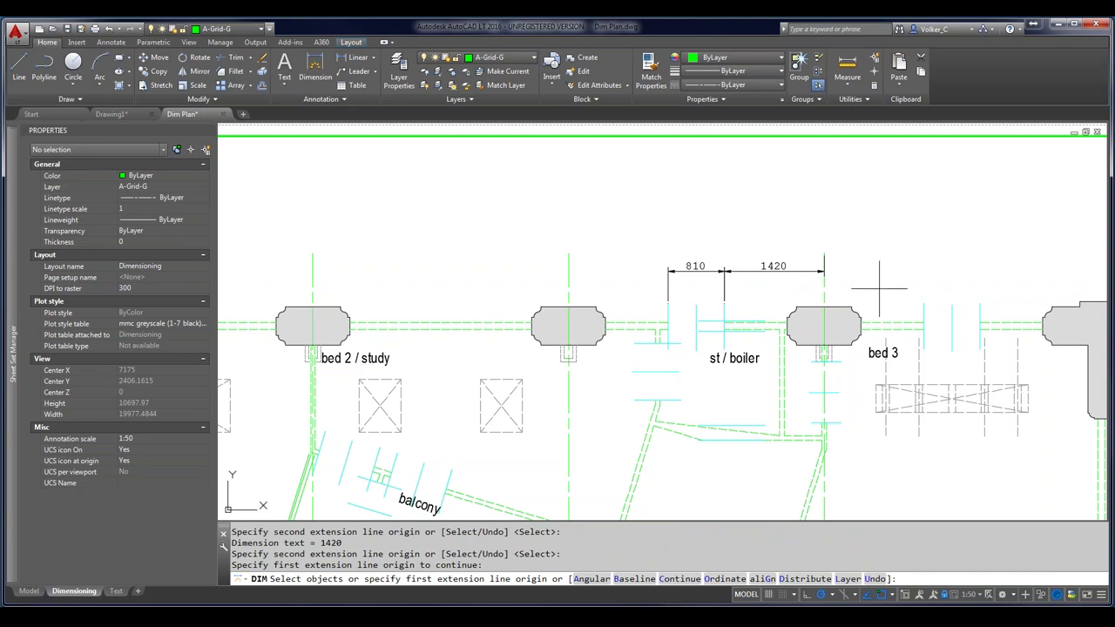
- Add a baseline dimension from the st / boiler door opening's first extension line to the far line of the bed 3 opening, and end DIM
left_click(635, 579)
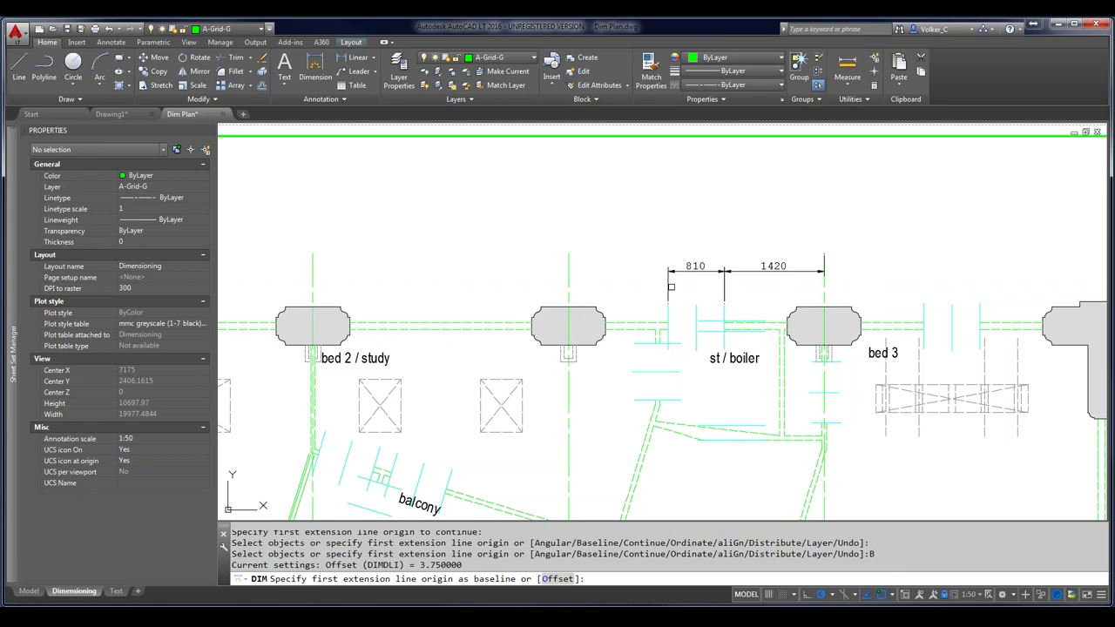
left_click(669, 287)
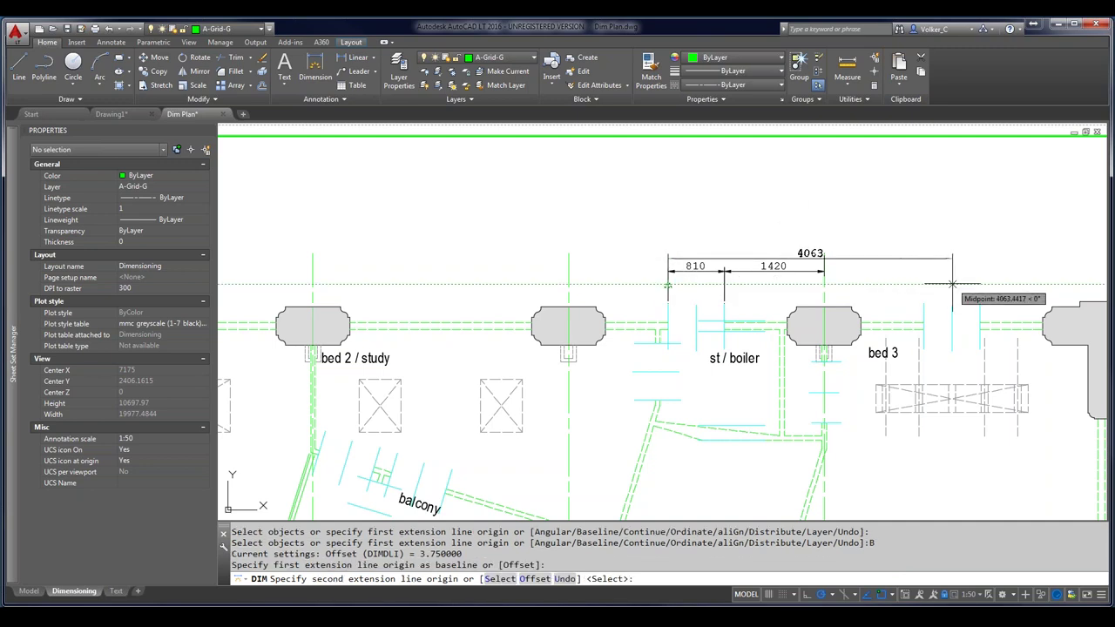
left_click(980, 303)
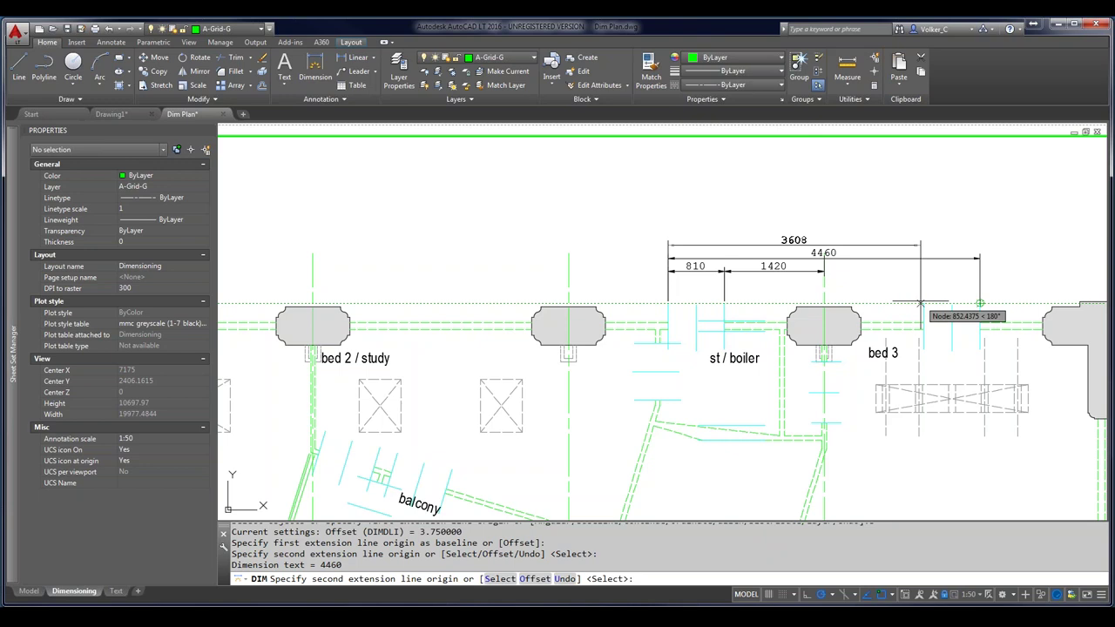
key("Return")
key("Return")
key("Escape")
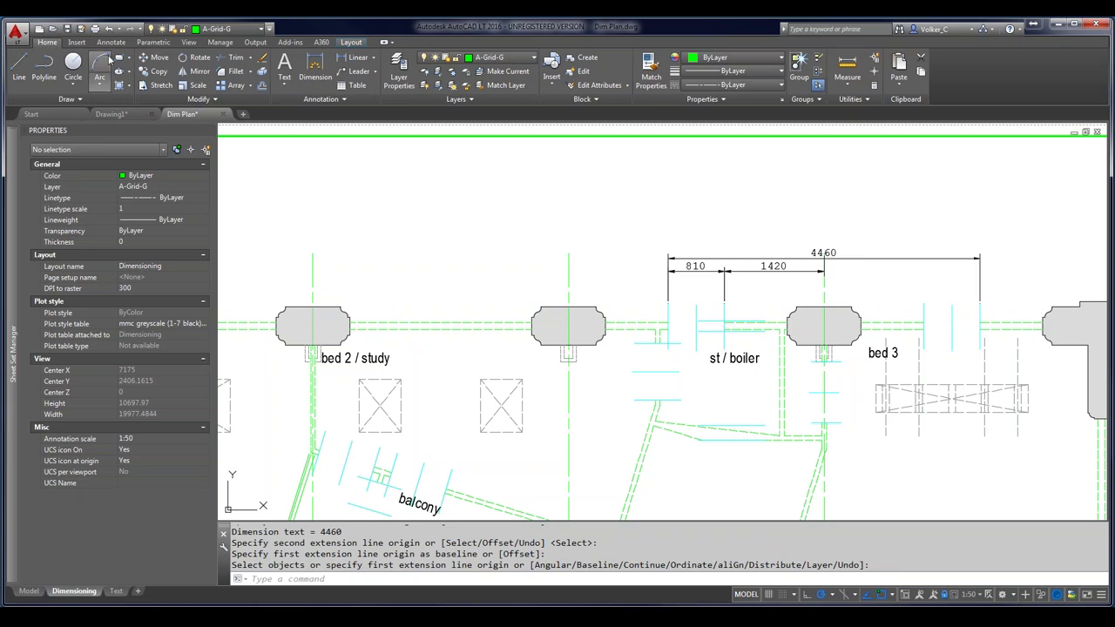
- Change the color of the selected baseline dimension's layer a-dim to magenta and clear the selection
left_click(726, 258)
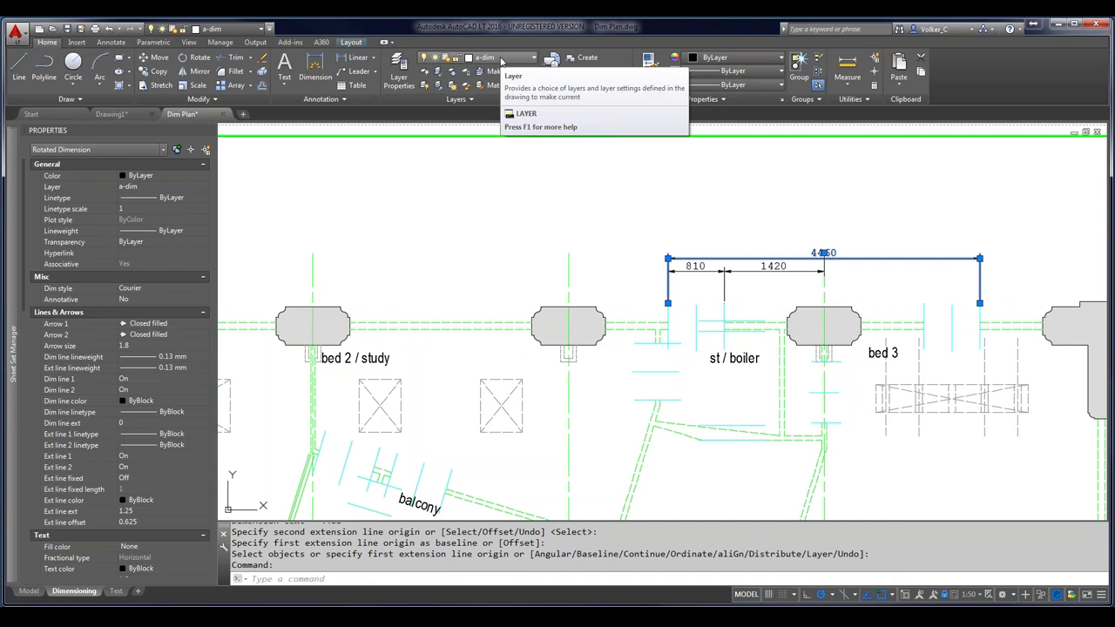
left_click(534, 59)
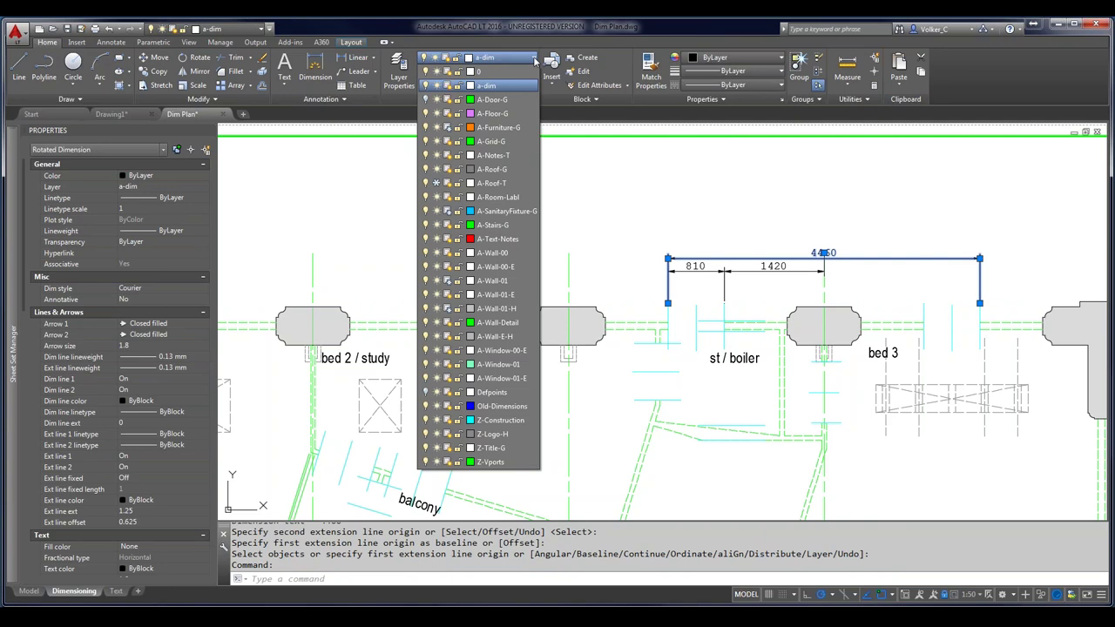
left_click(470, 86)
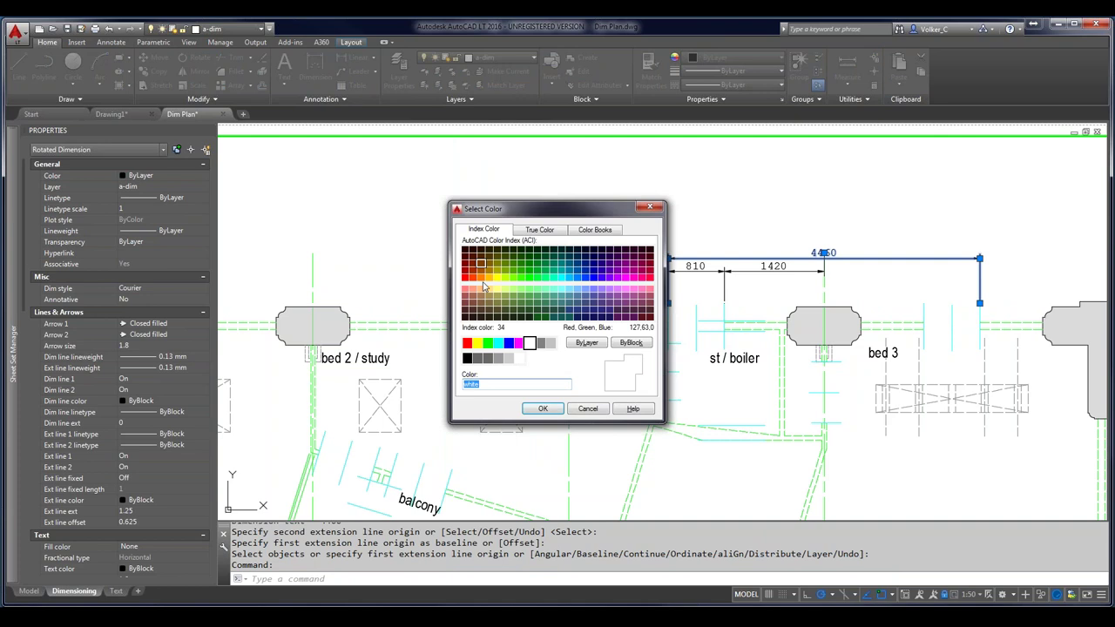
left_click(520, 343)
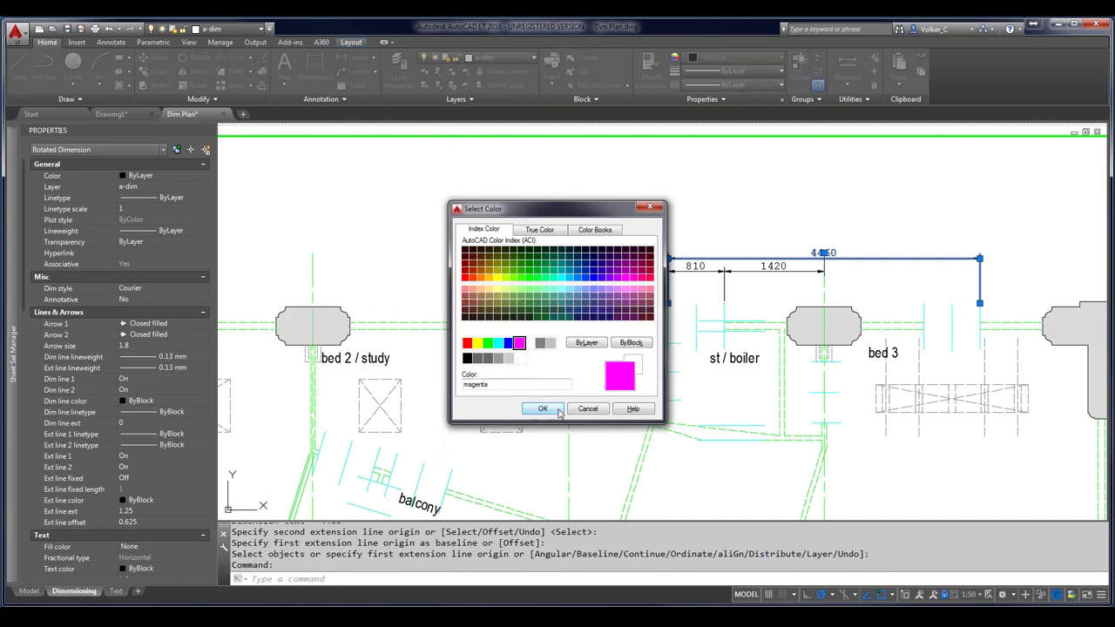
left_click(542, 409)
scroll(767, 244, "down", 3)
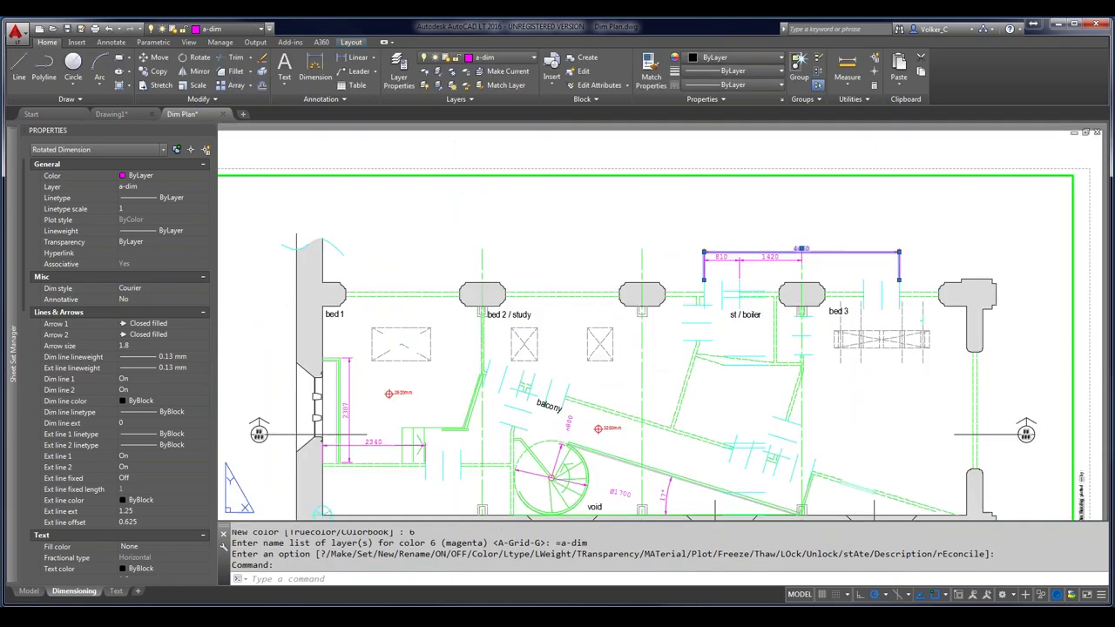
scroll(758, 281, "up", 2)
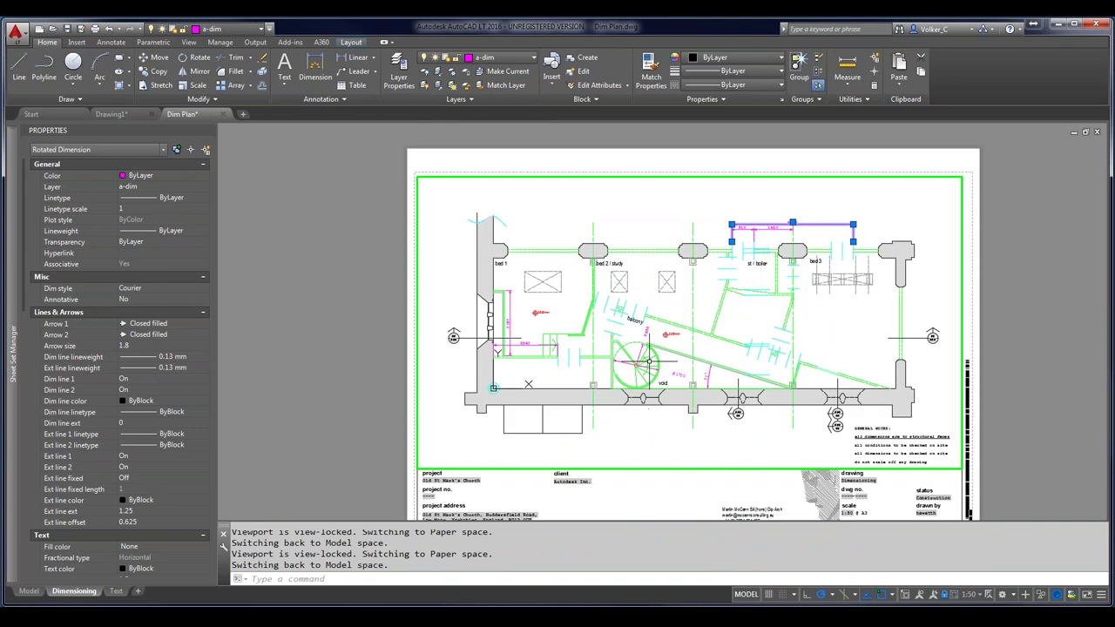
key("Escape")
scroll(551, 334, "up", 4)
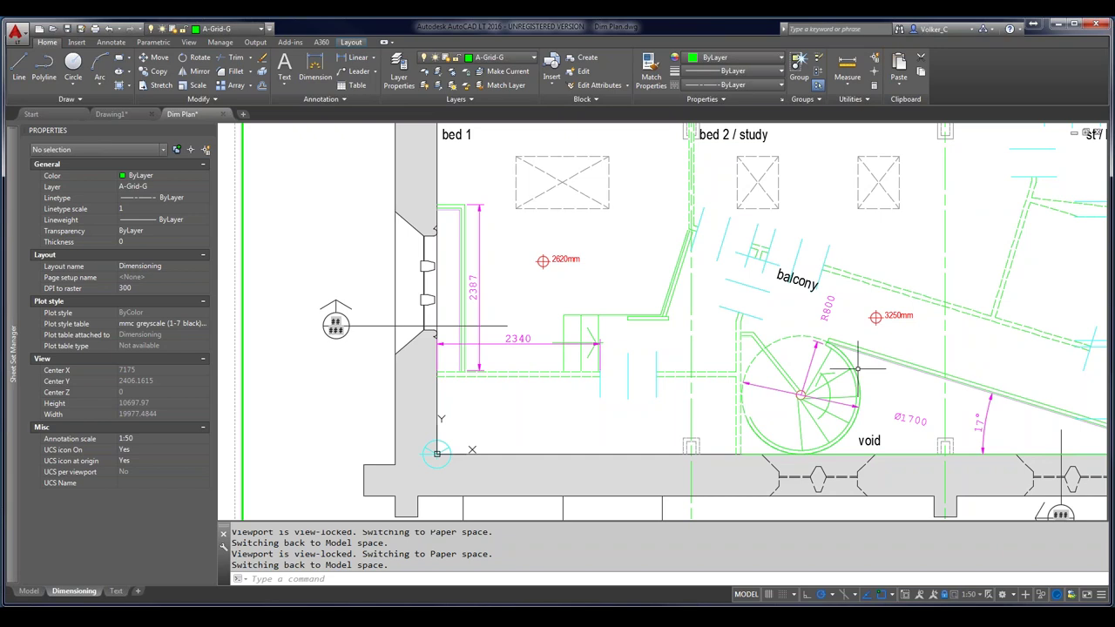
middle_click_drag(877, 361, 409, 252)
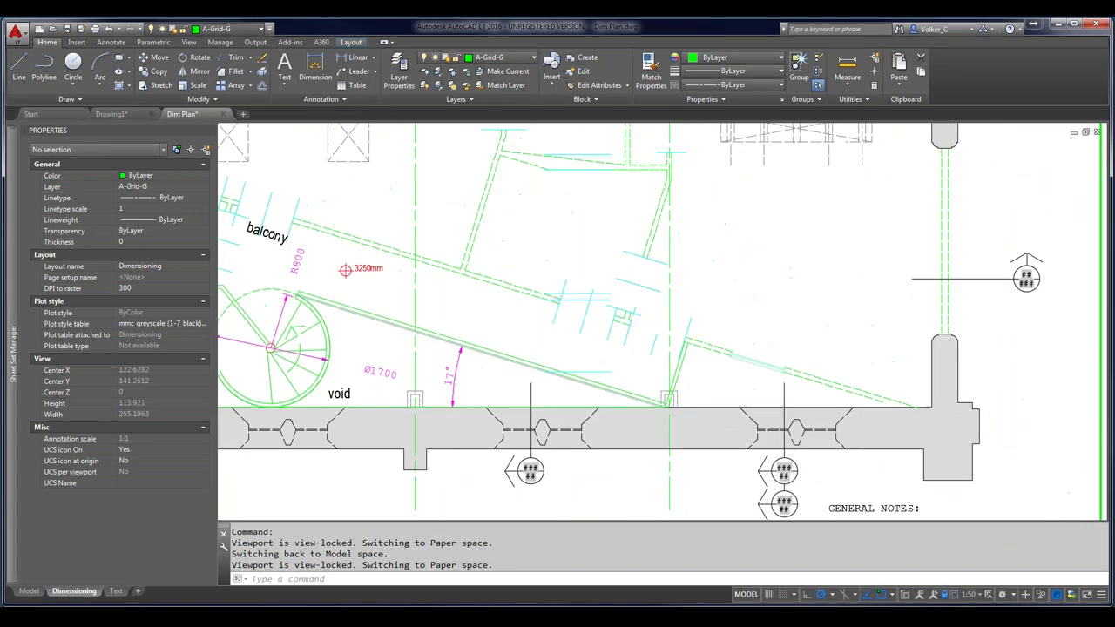
scroll(409, 252, "down", 3)
scroll(853, 398, "down", 4)
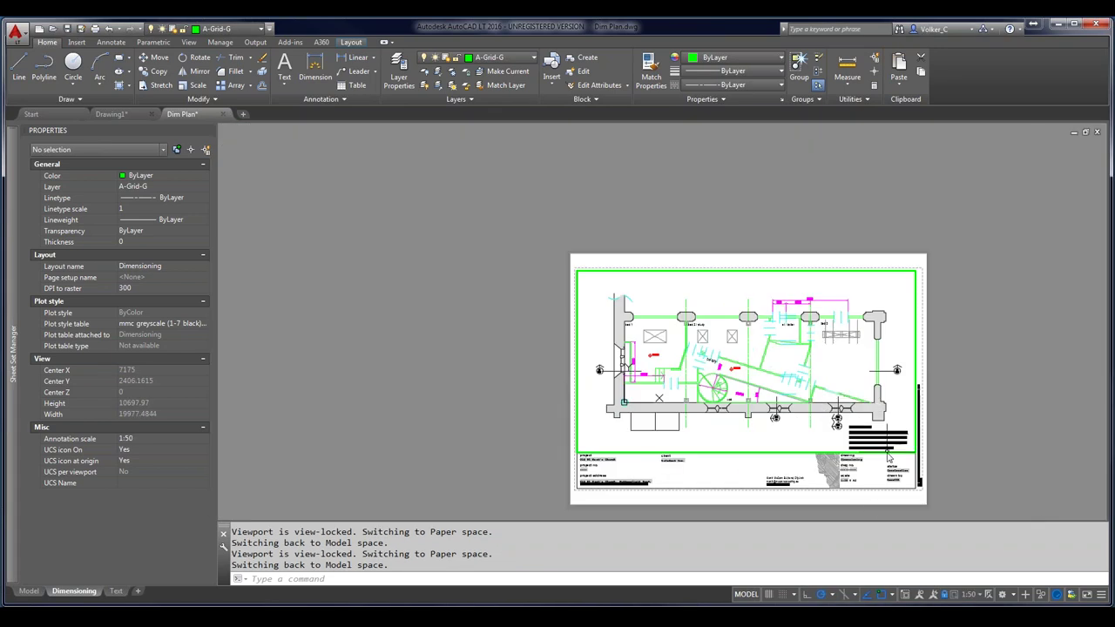
scroll(888, 459, "up", 4)
scroll(879, 445, "up", 2)
middle_click_drag(883, 450, 842, 342)
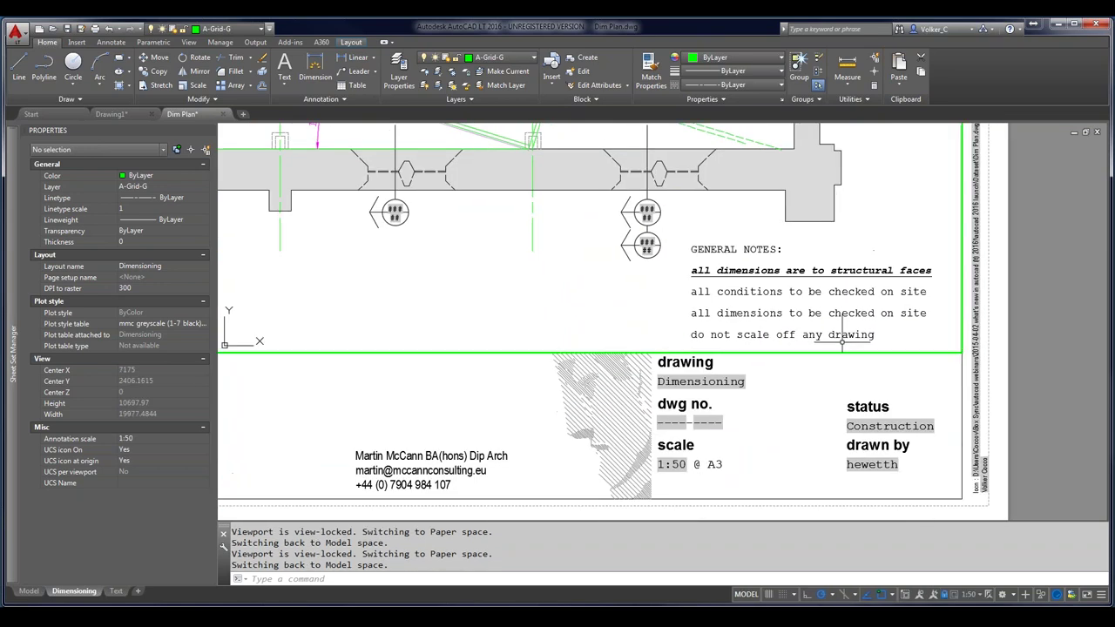
left_click(771, 291)
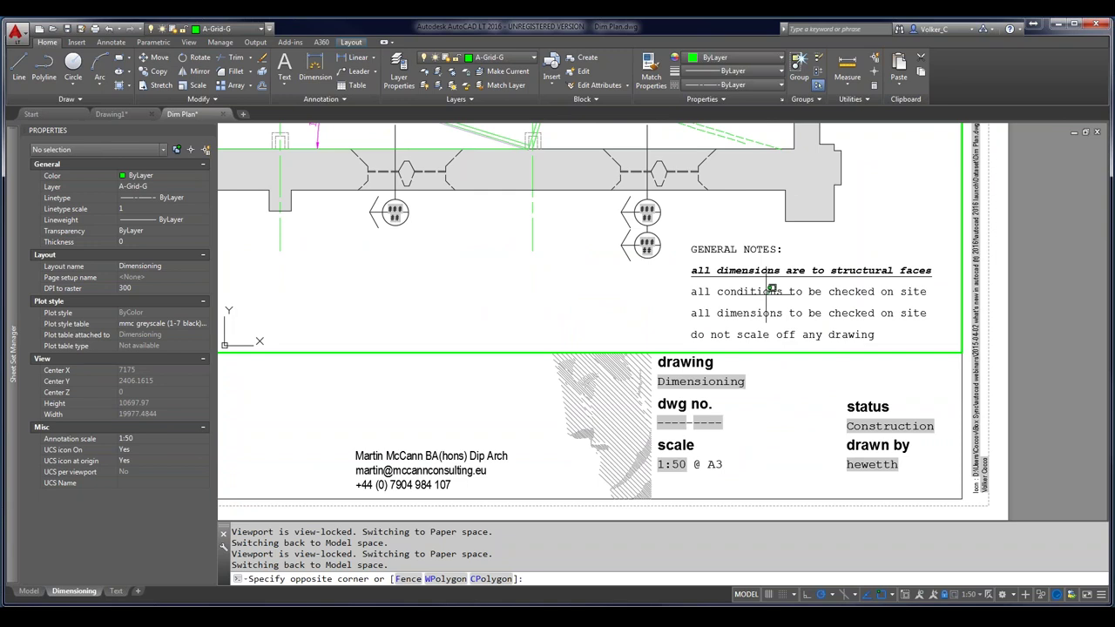
key("Escape")
key("Escape")
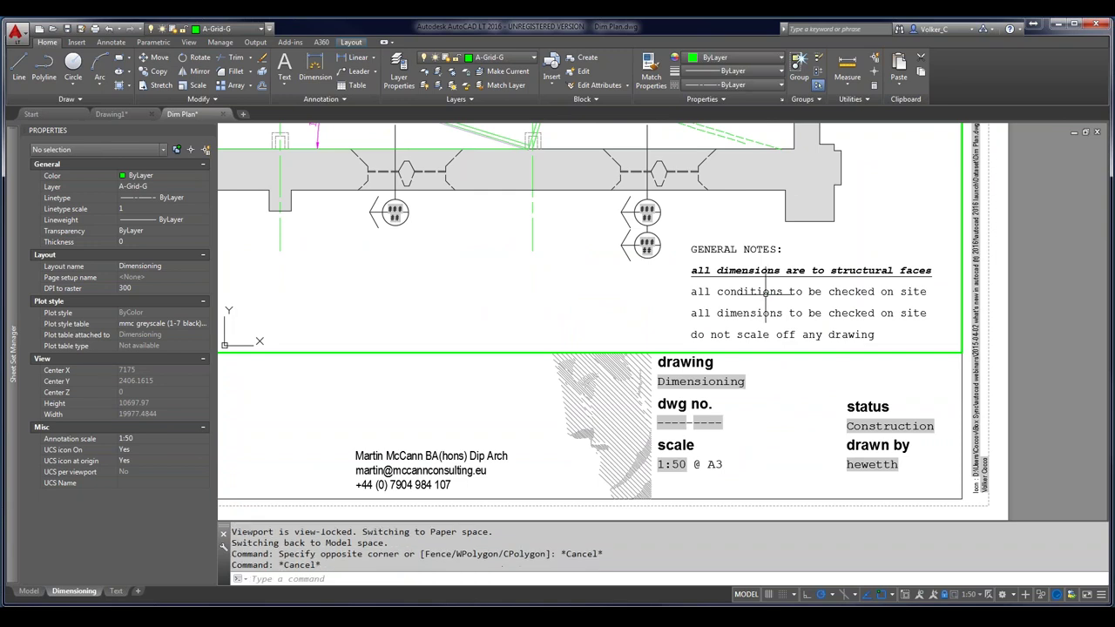
left_click(767, 261)
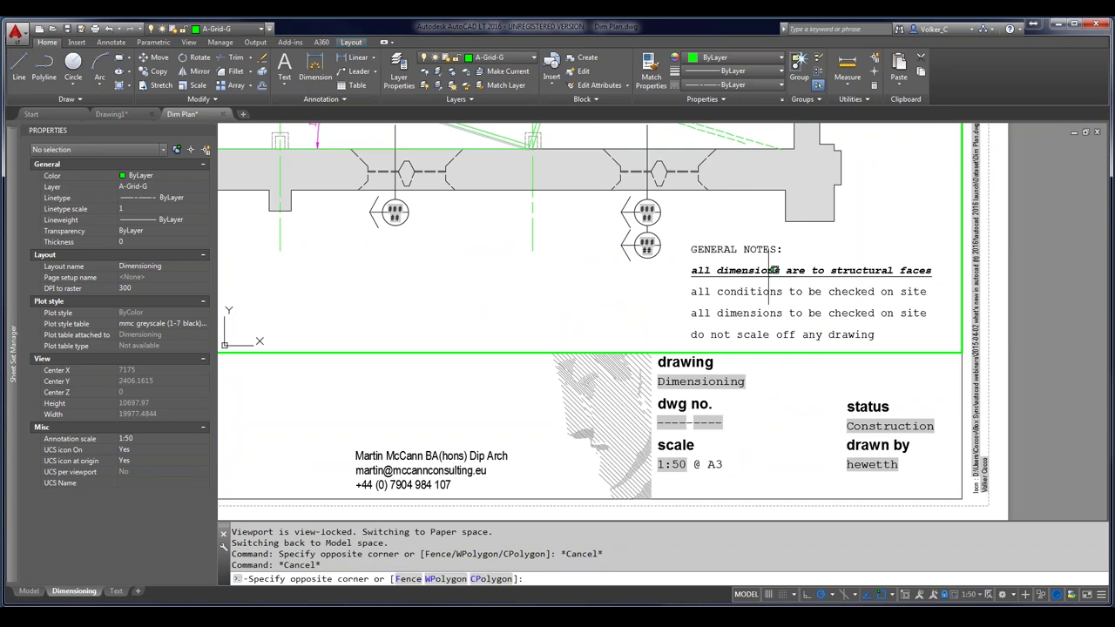
left_click(756, 262)
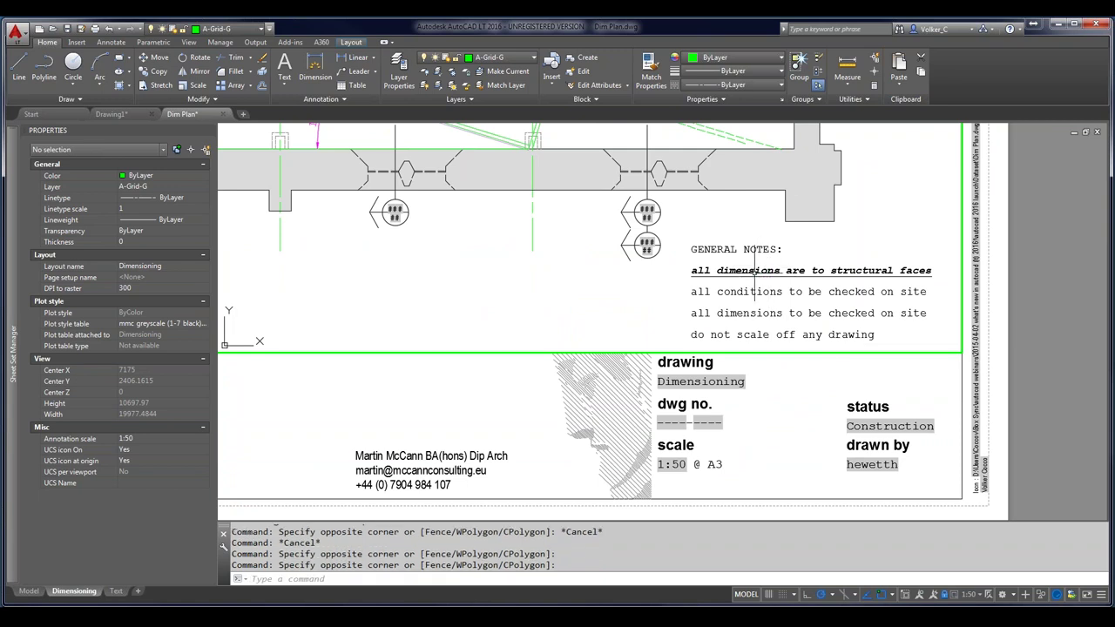
left_click(750, 301)
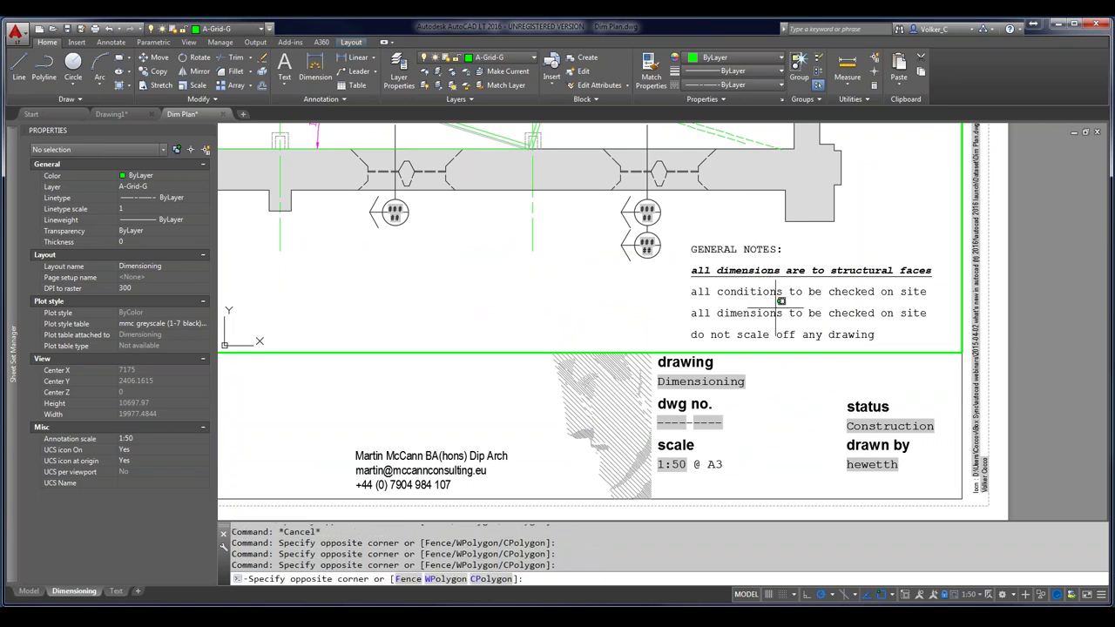
key("Escape")
key("Escape")
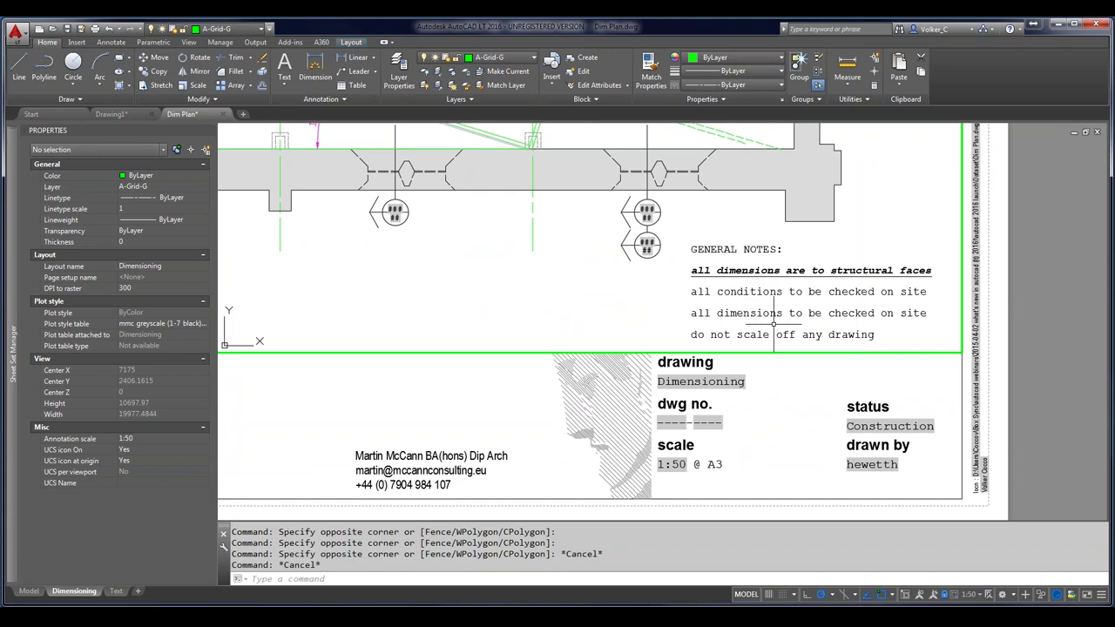
left_click(750, 268)
left_click(748, 270)
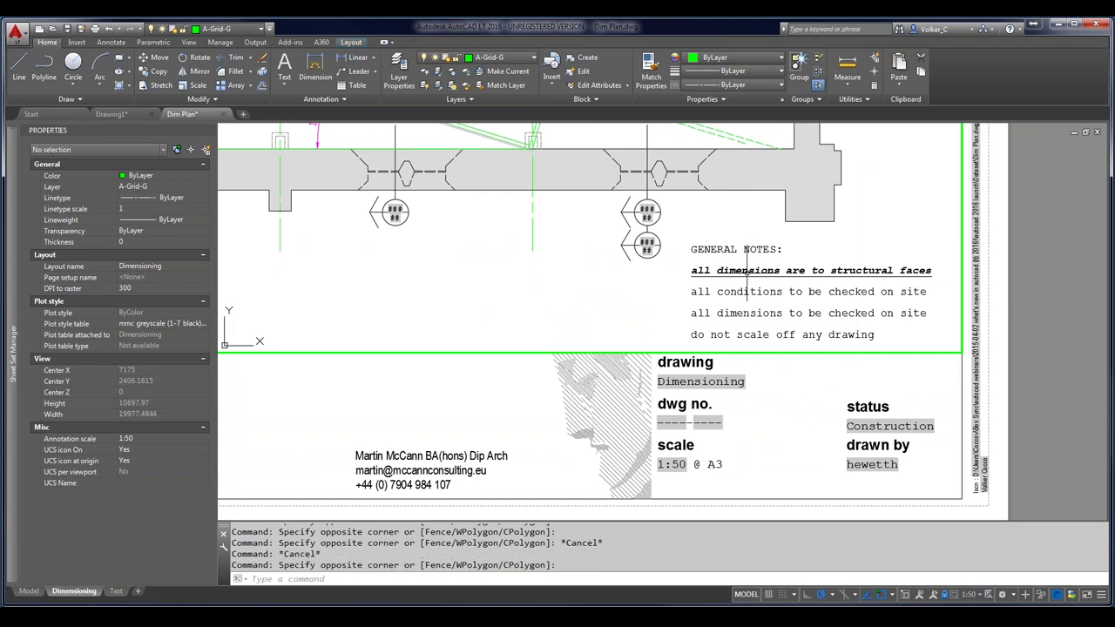
key("Escape")
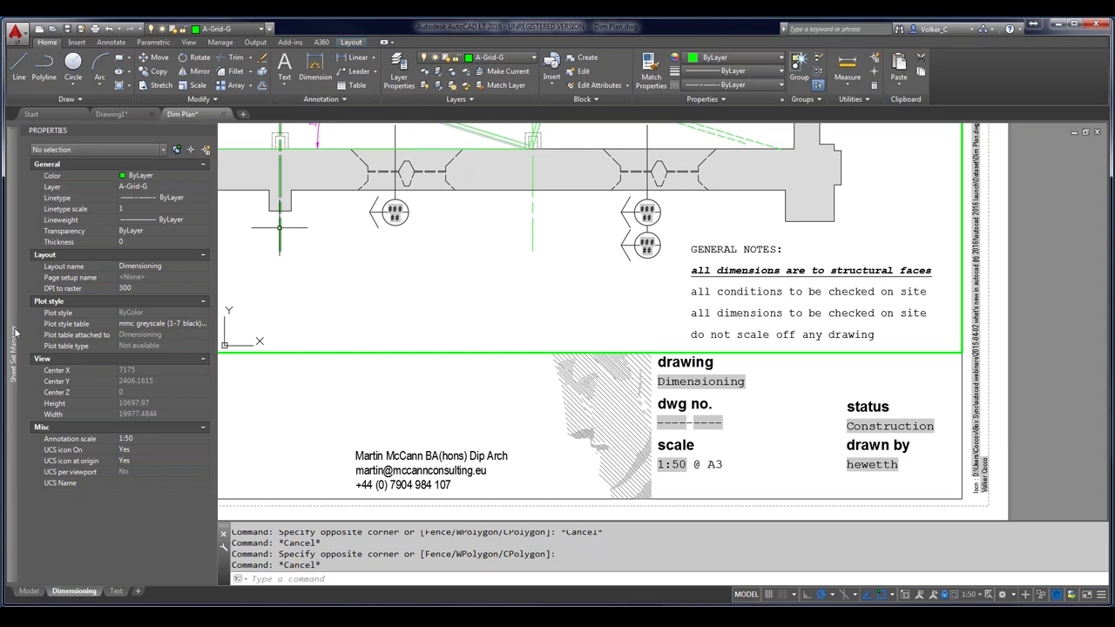
- Open the Text sheet from the Documentation section of the sheet set
mouse_move(11, 330)
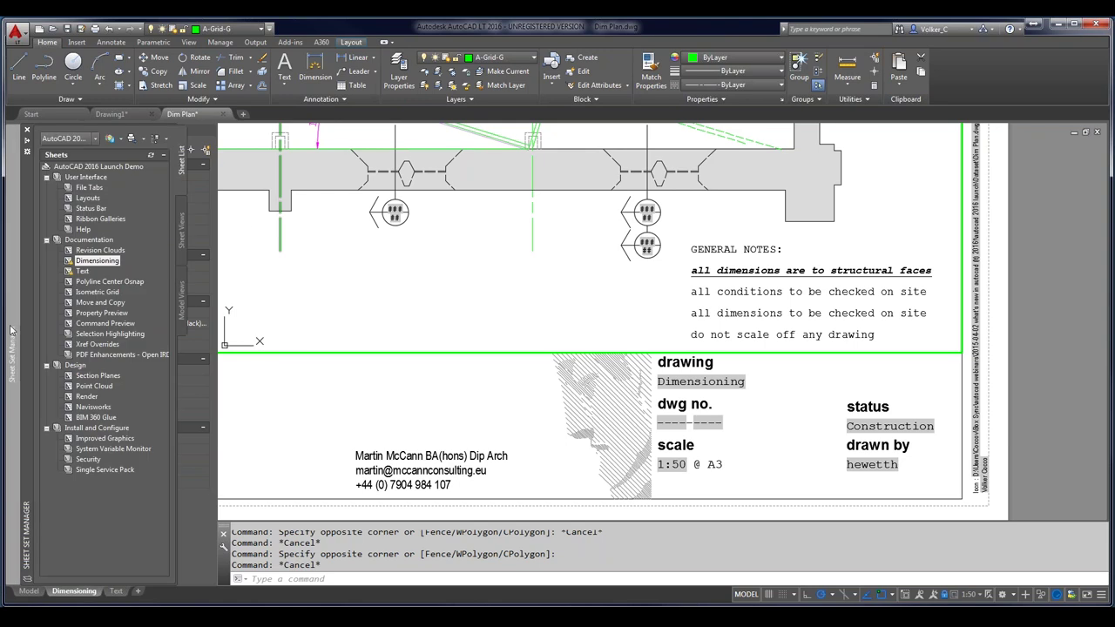
double_click(83, 270)
mouse_move(83, 271)
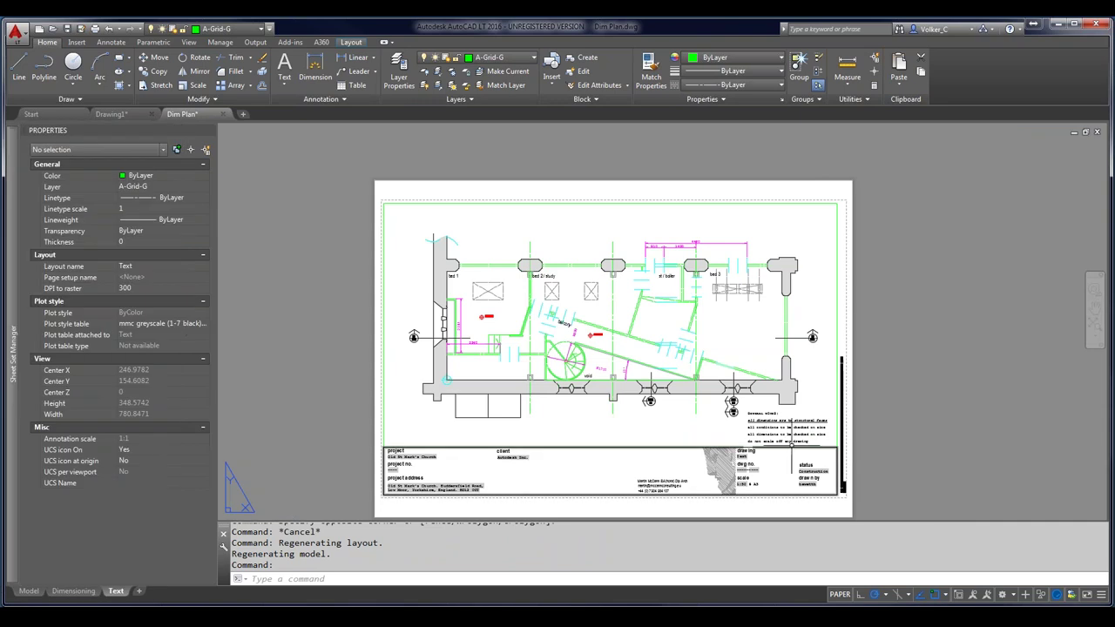
- Turn on the text frame for the GENERAL NOTES multiline text and clear the selection
scroll(788, 436, "up", 6)
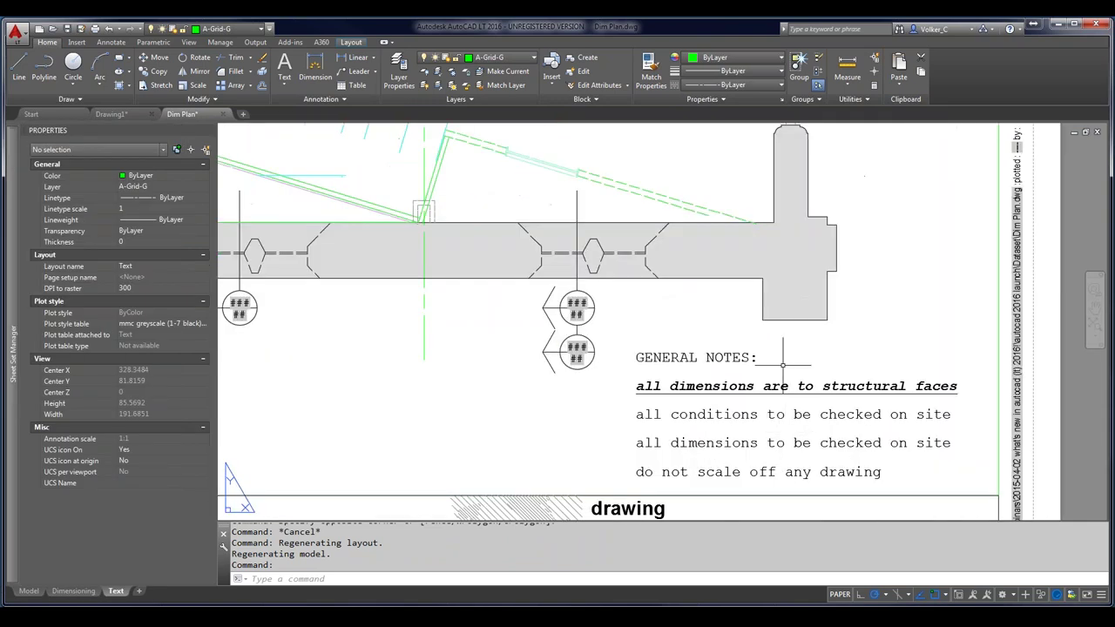
left_click(782, 380)
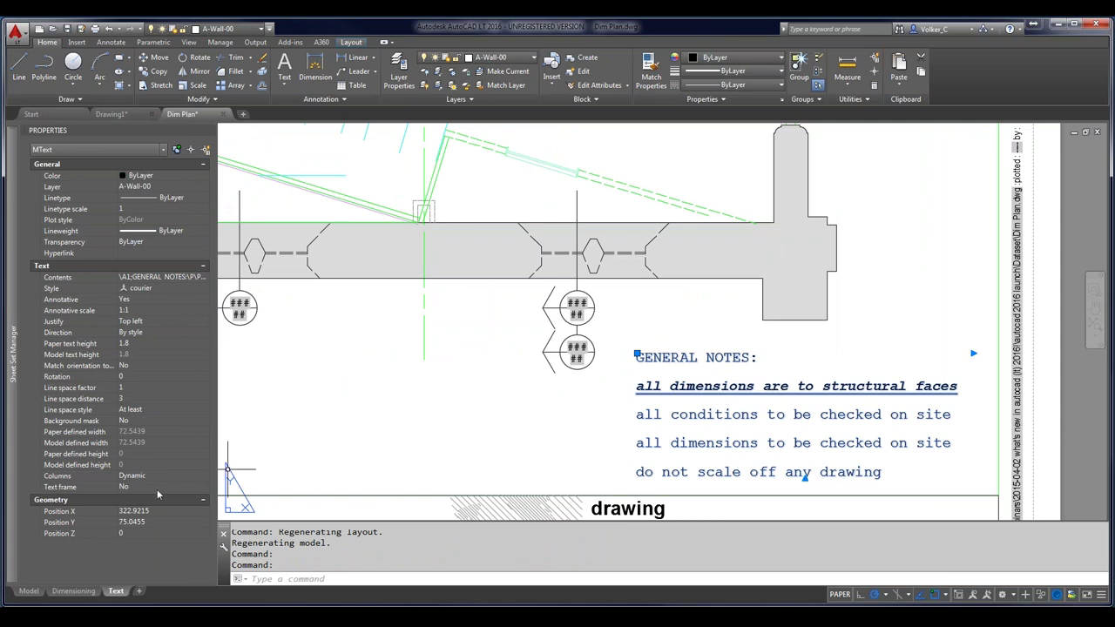
mouse_move(3, 485)
left_click(172, 490)
left_click(140, 499)
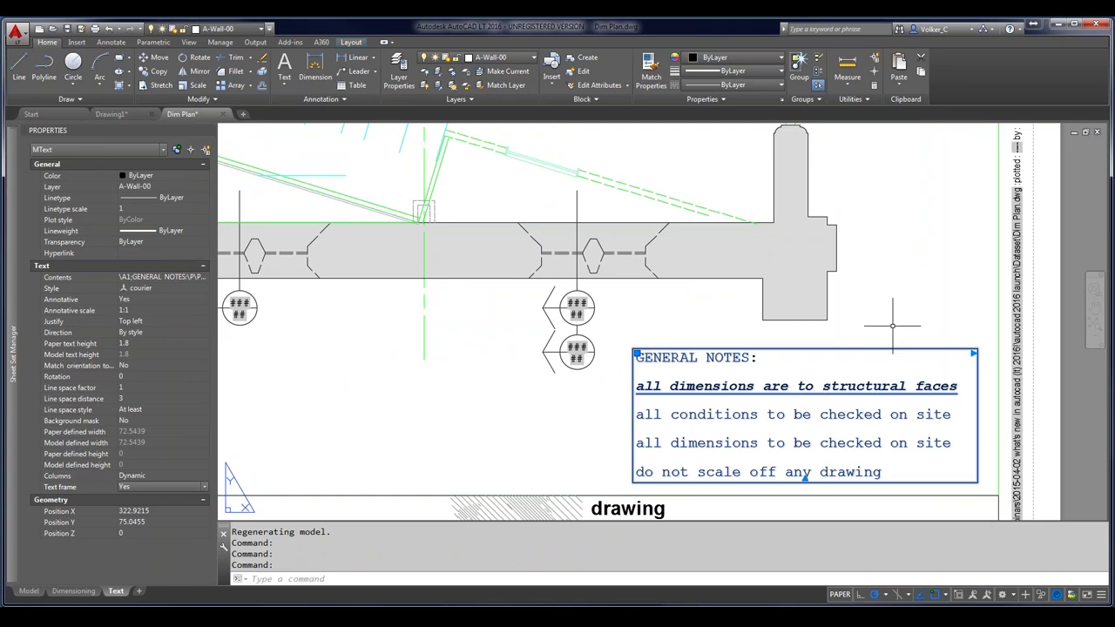
key("Escape")
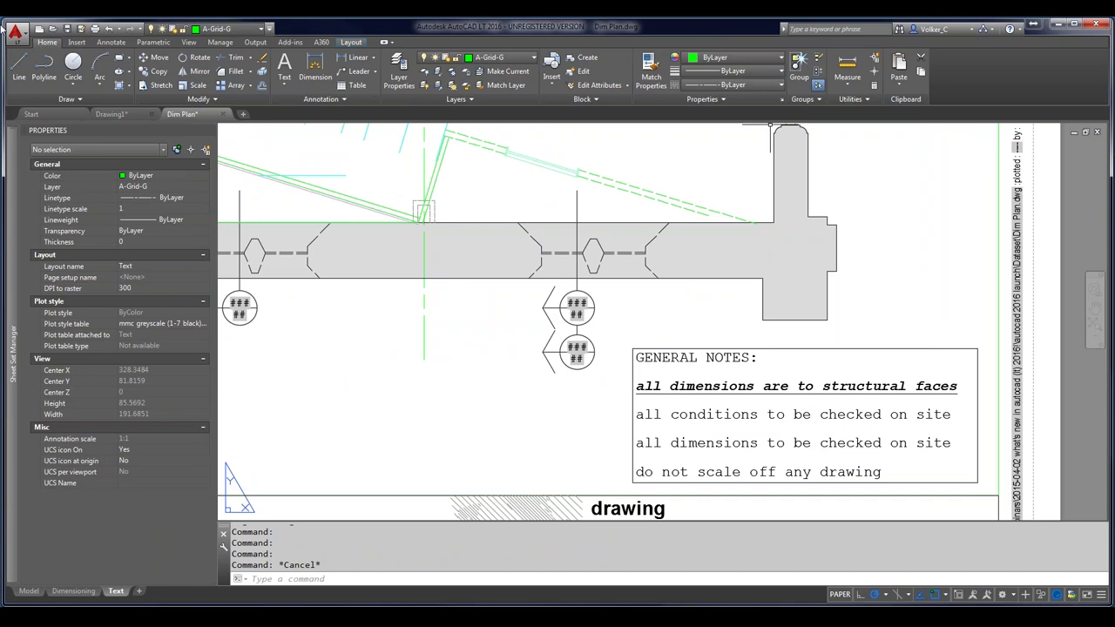
- Switch to the Drawing1 drawing and turn off its grid display
left_click(131, 114)
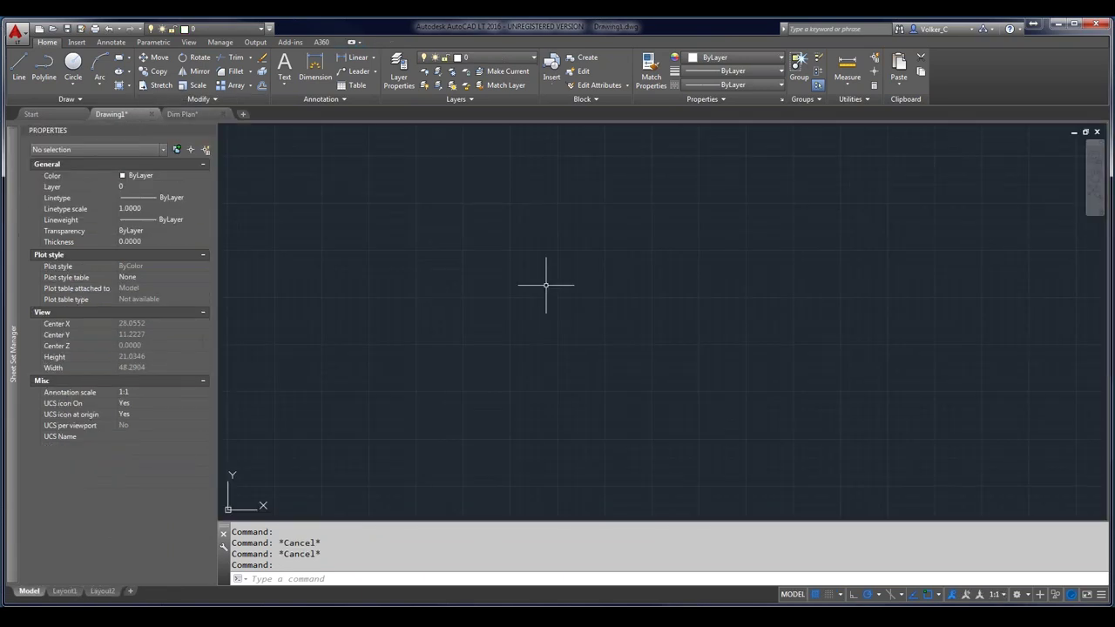
left_click(814, 595)
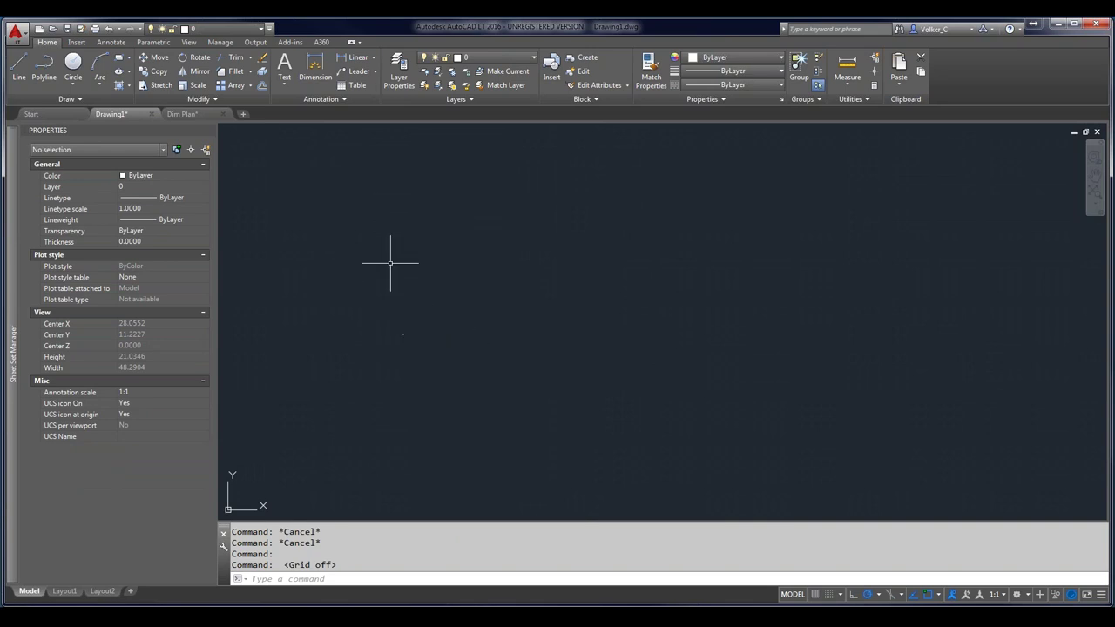
- Draw two rectangles in the empty drawing: a larger one, and a flatter, wide one above and to the right of it
type("REC")
key("Return")
left_click(374, 268)
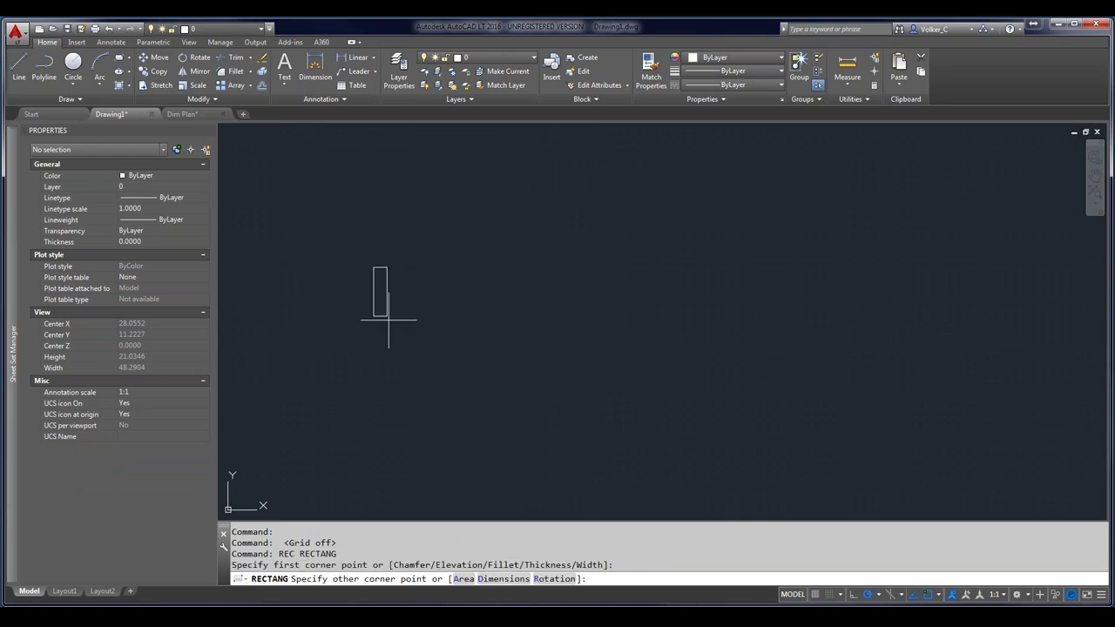
left_click(489, 354)
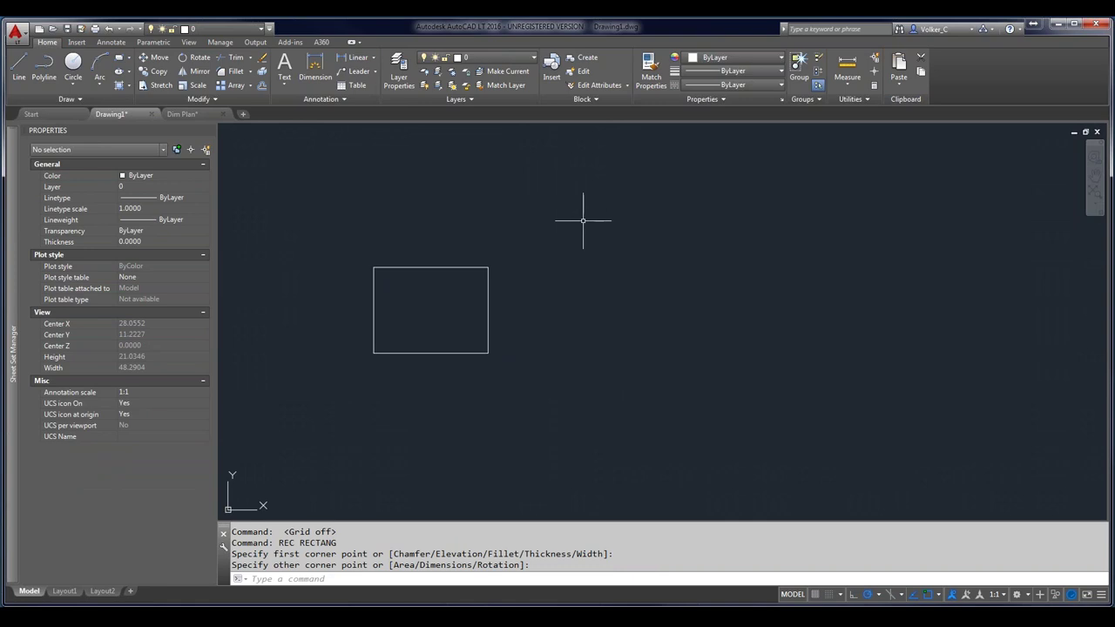
type("REC")
key("Return")
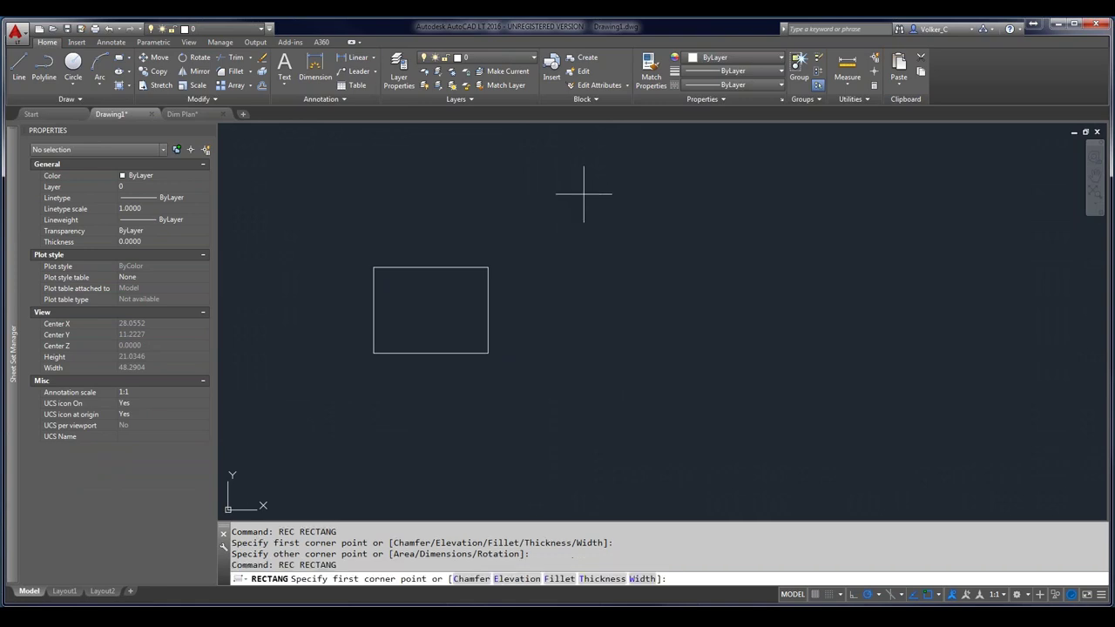
left_click(584, 194)
left_click(707, 223)
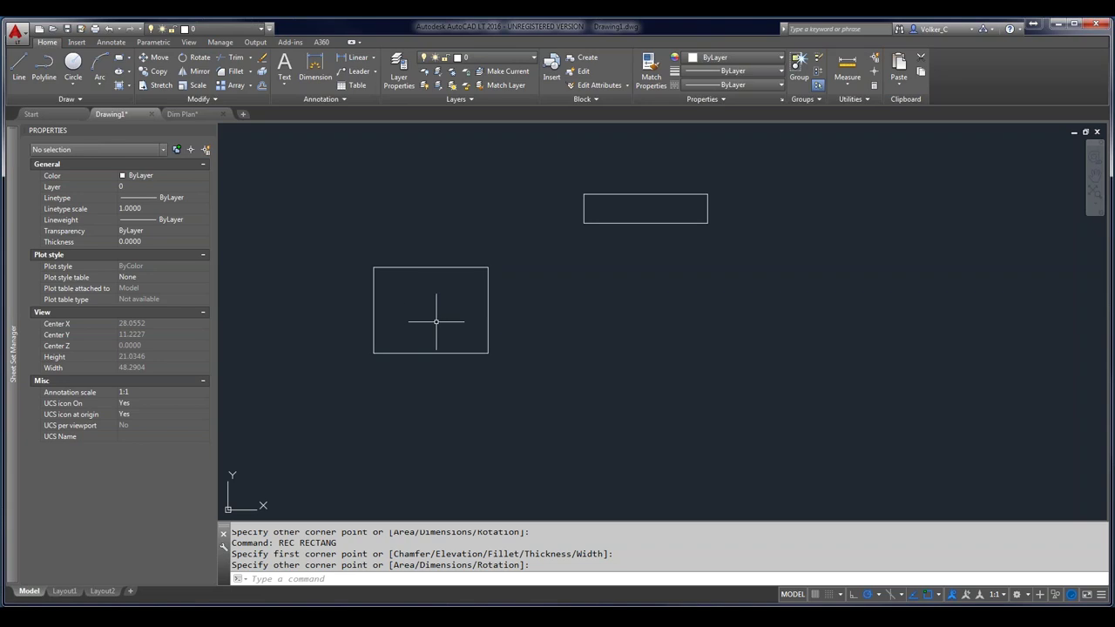
- Draw a circle with a radius of about 1.05 at the larger rectangle's center, tracking from its edge midpoints
type("c")
key("Return")
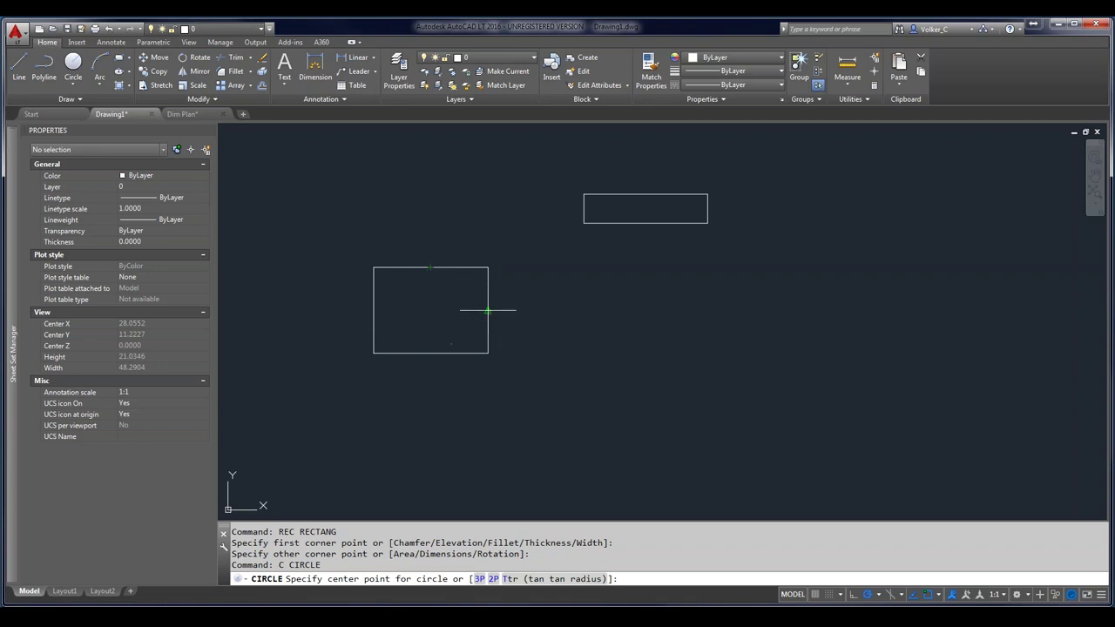
left_click(429, 308)
left_click(447, 320)
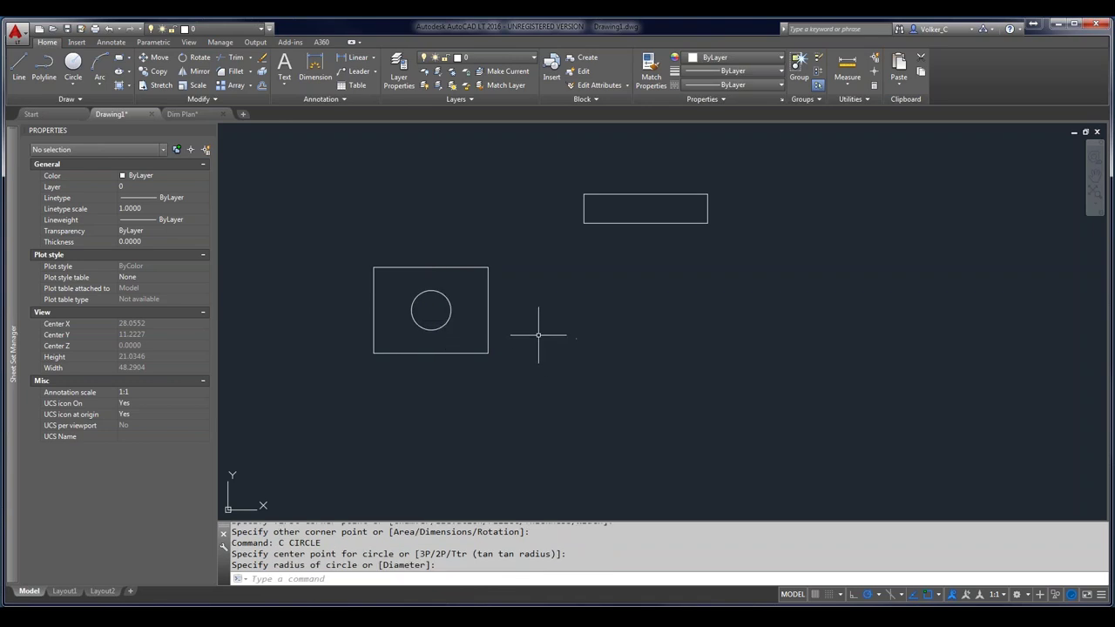
- Erase the circle inside the larger rectangle
left_click(436, 310)
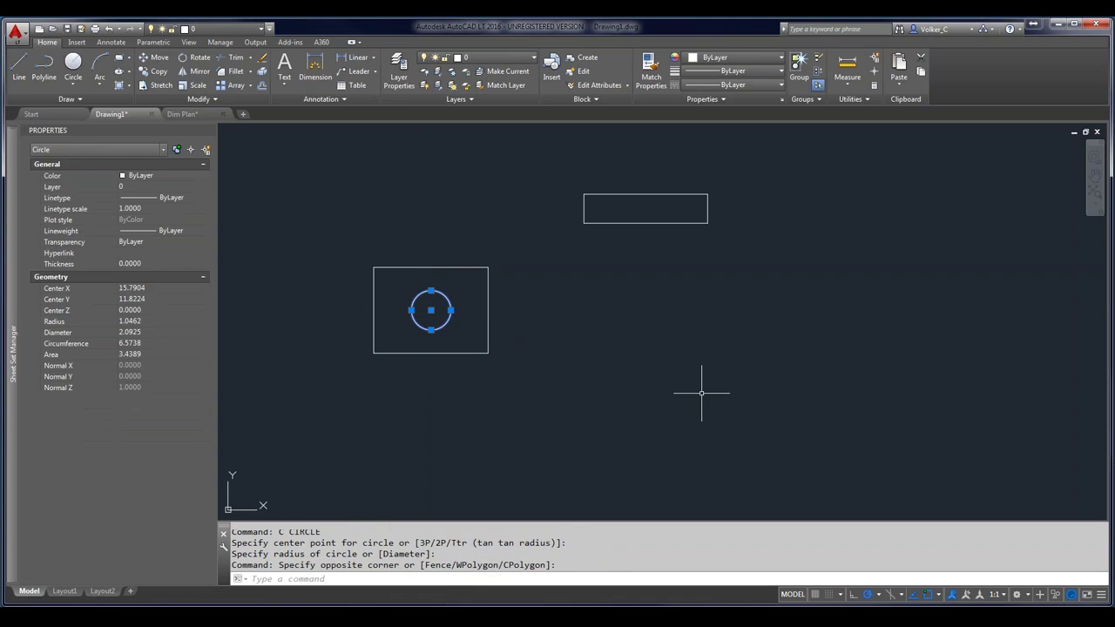
type("e")
key("Return")
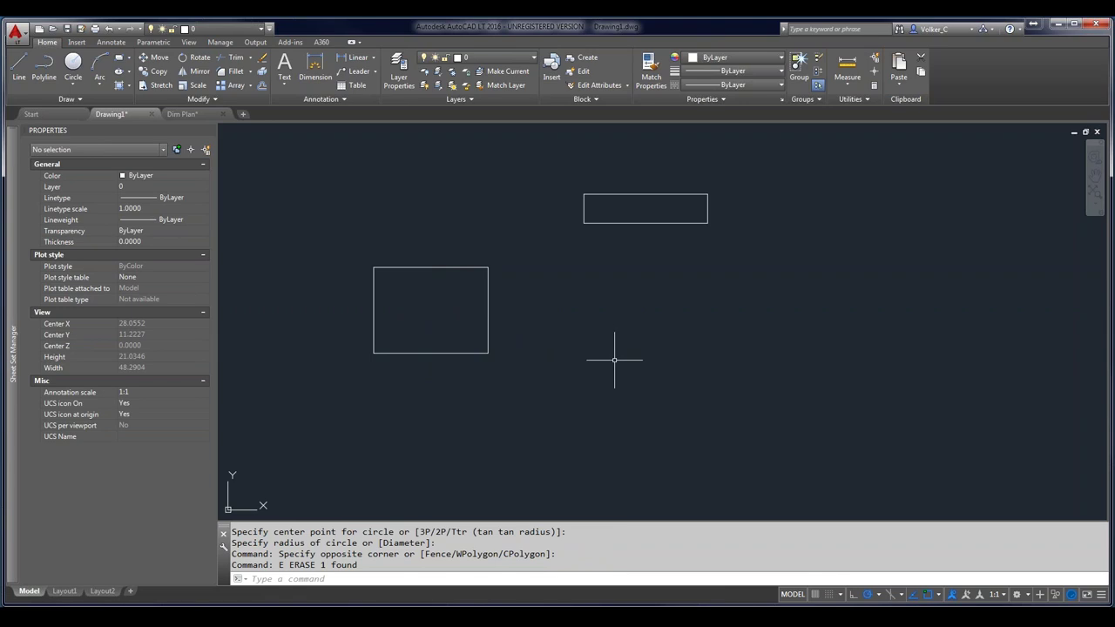
- Clear all running object snap modes and enable only Geometric Center
type("OS")
key("Return")
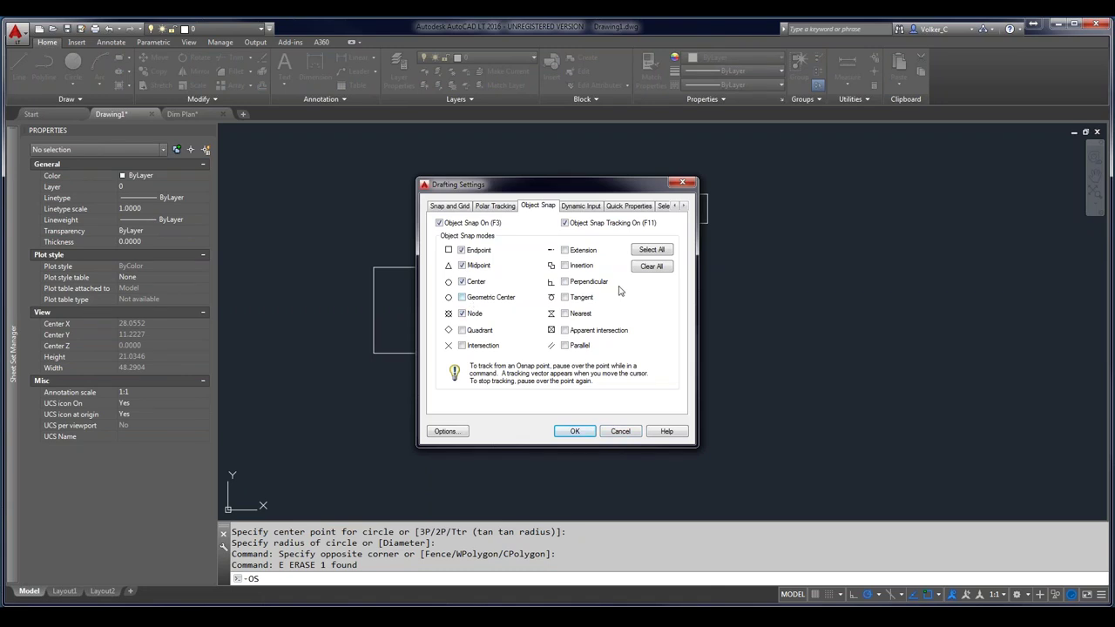
left_click(653, 267)
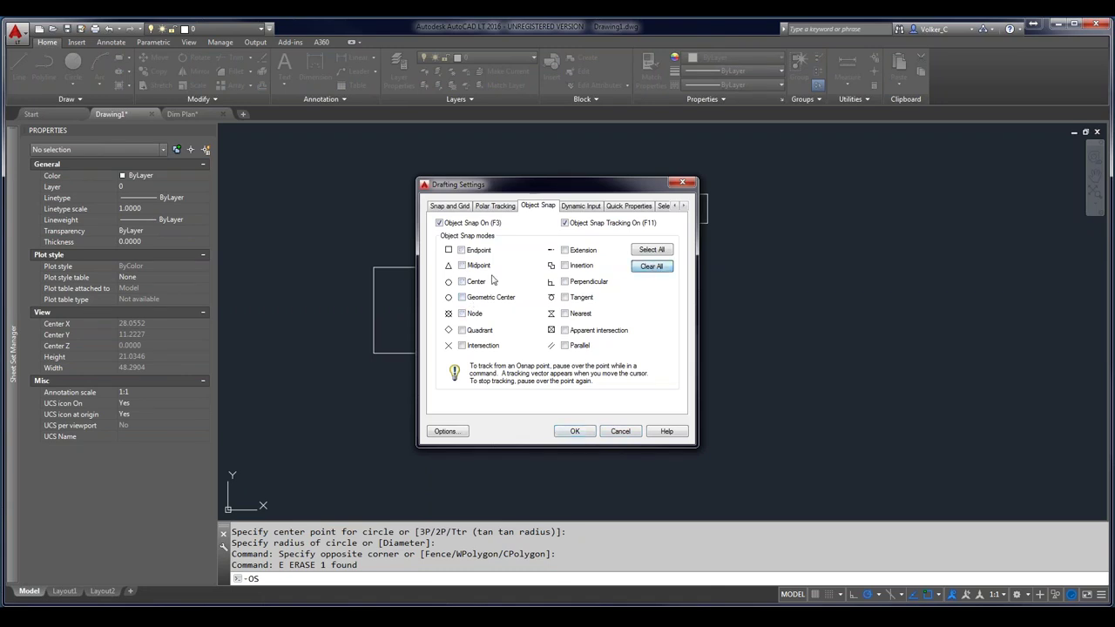
left_click(463, 297)
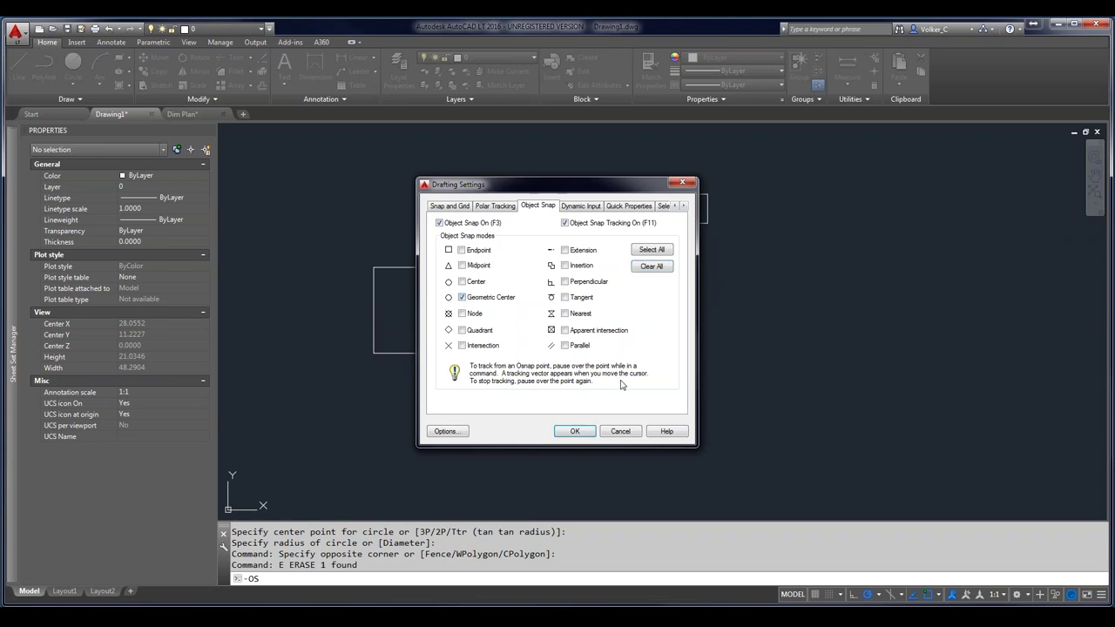
left_click(575, 431)
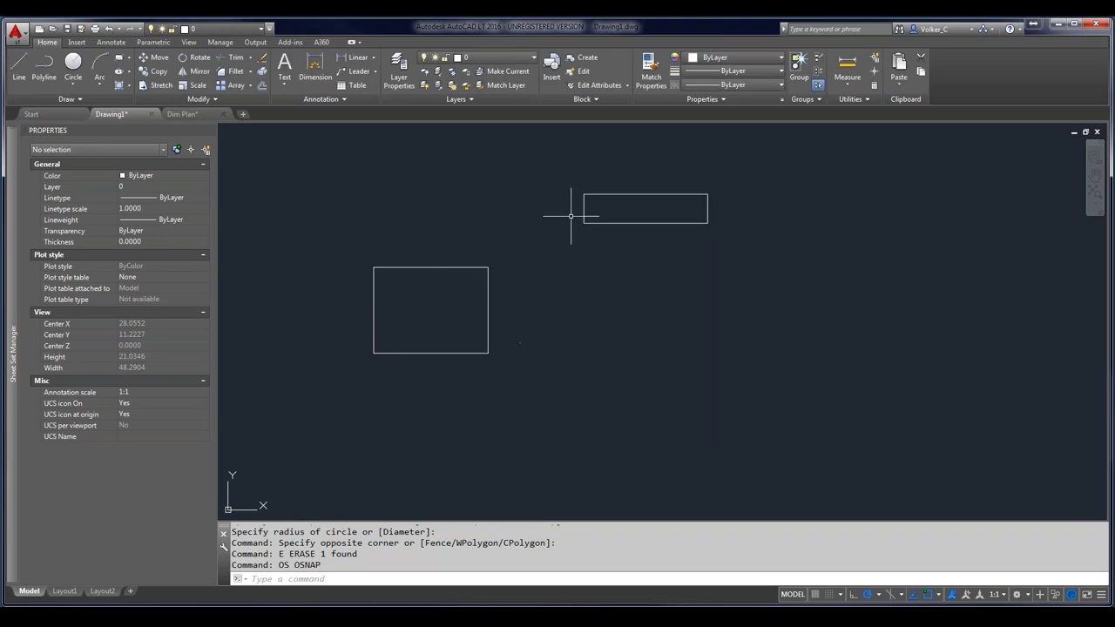
- Draw a circle inside the larger rectangle, centered on the rectangle's geometric center
type("c")
key("Return")
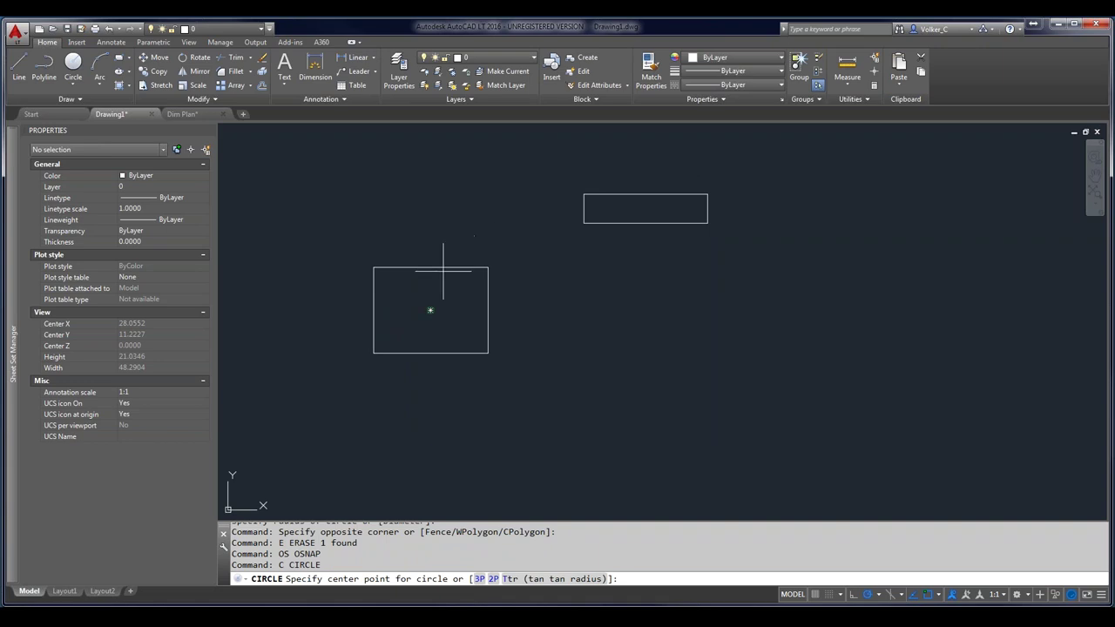
scroll(442, 271, "up", 4)
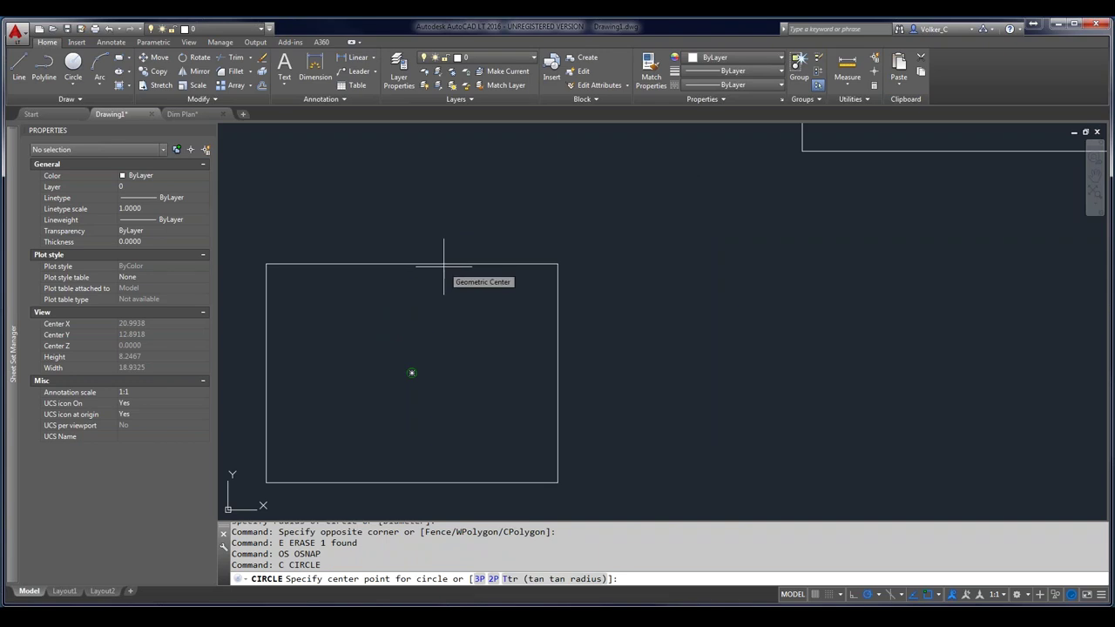
left_click(444, 265)
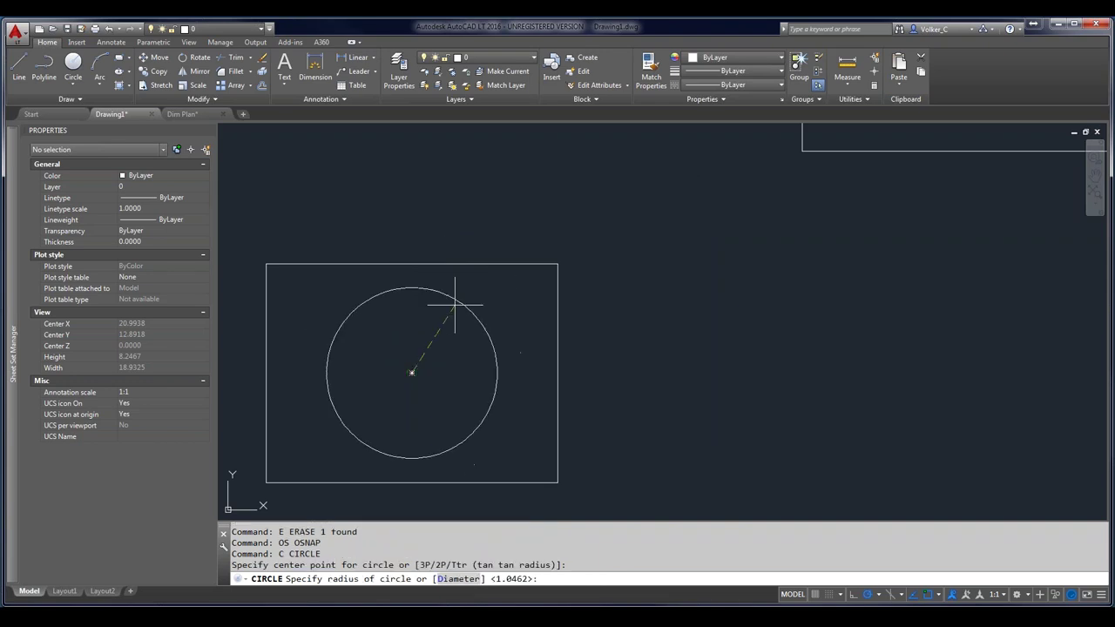
left_click(452, 335)
- Move the flat, wide rectangle by its geometric center onto the geometric center of the larger rectangle
scroll(756, 372, "down", 2)
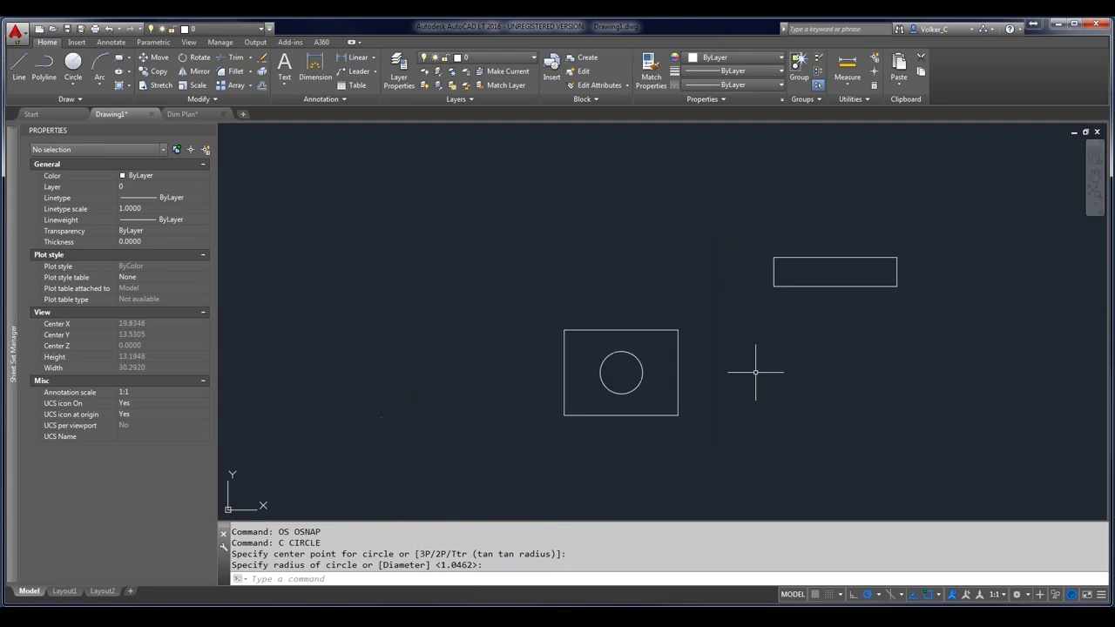
left_click(925, 238)
left_click(735, 303)
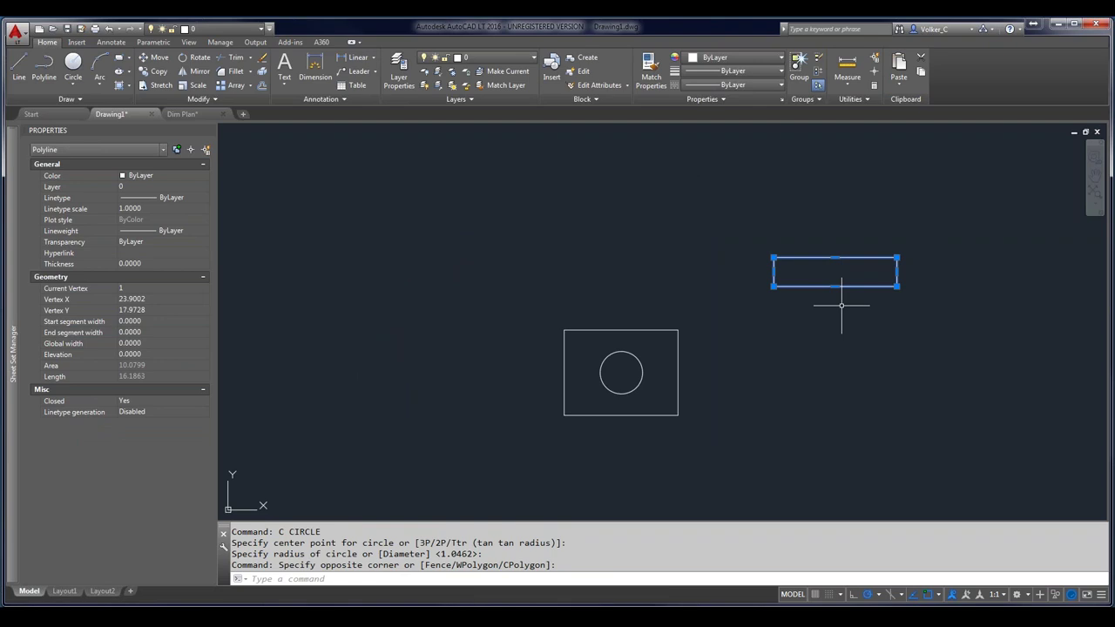
type("m")
key("Return")
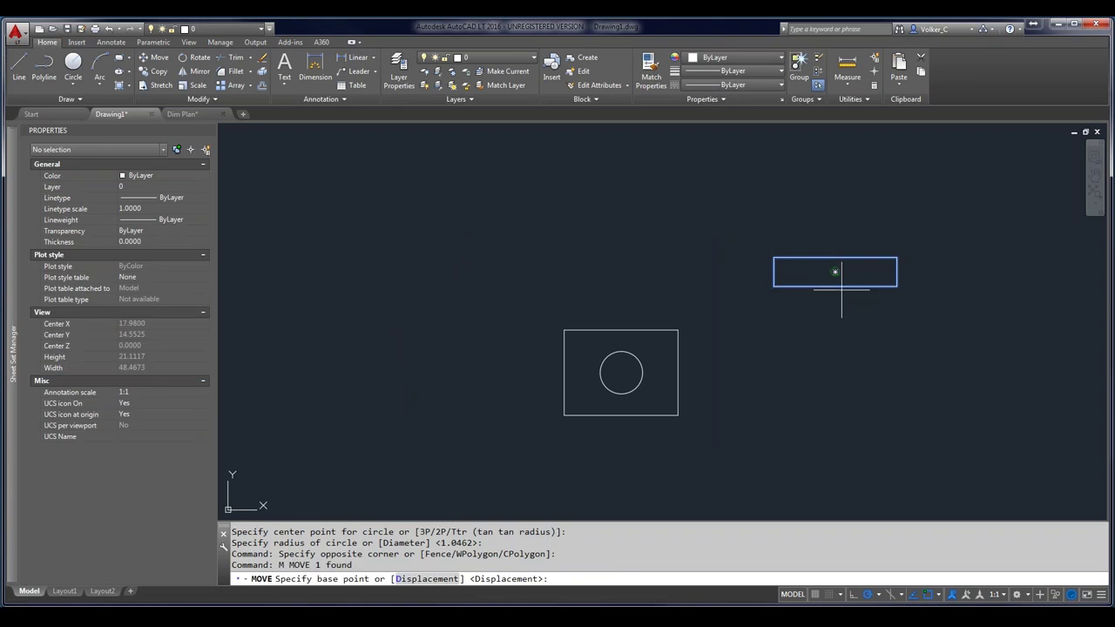
left_click(841, 290)
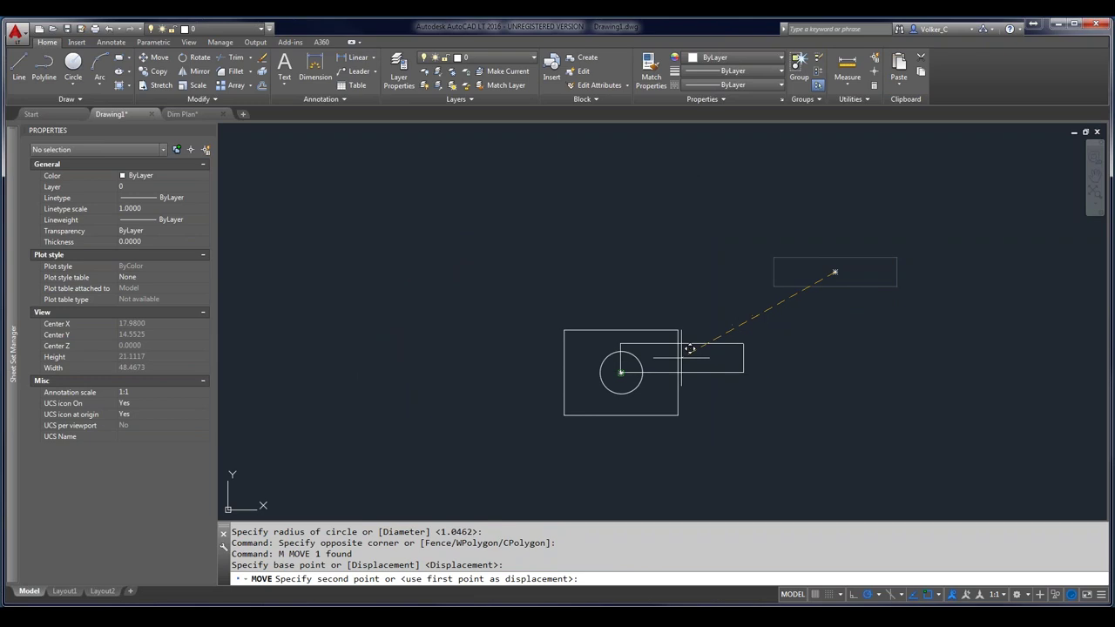
left_click(620, 373)
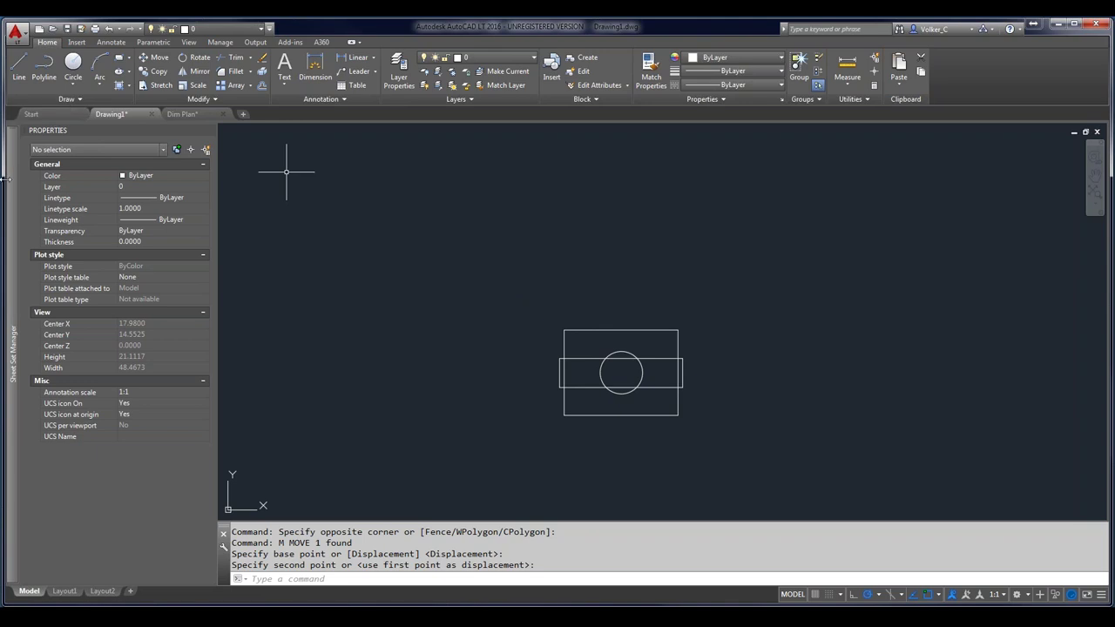
- Open the Xref Overrides sheet from the Documentation section of the sheet set
mouse_move(11, 193)
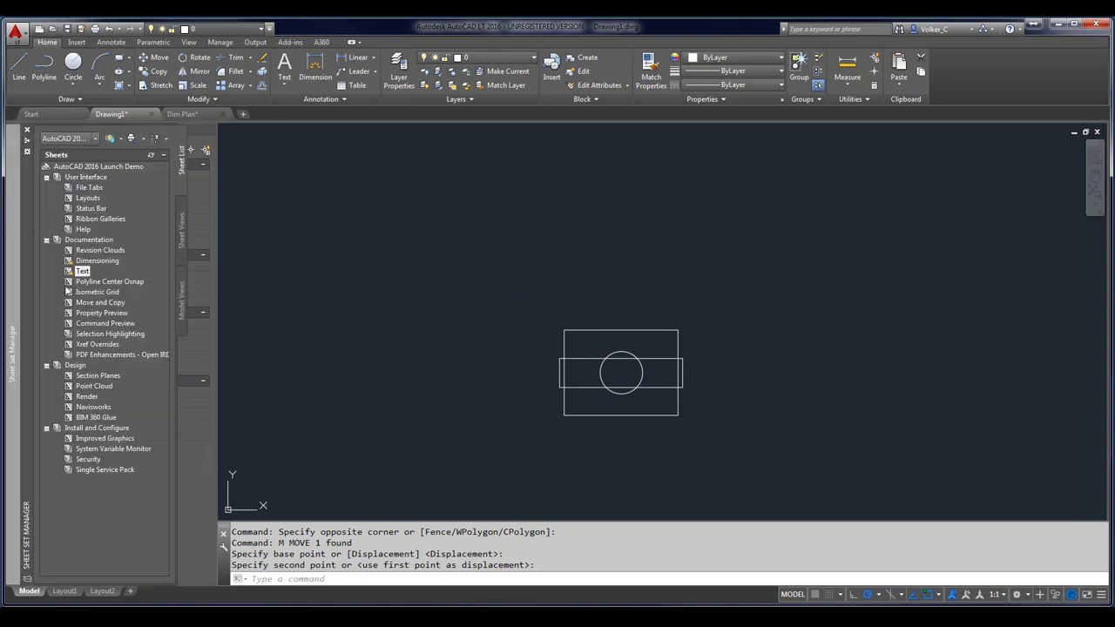
key("Return")
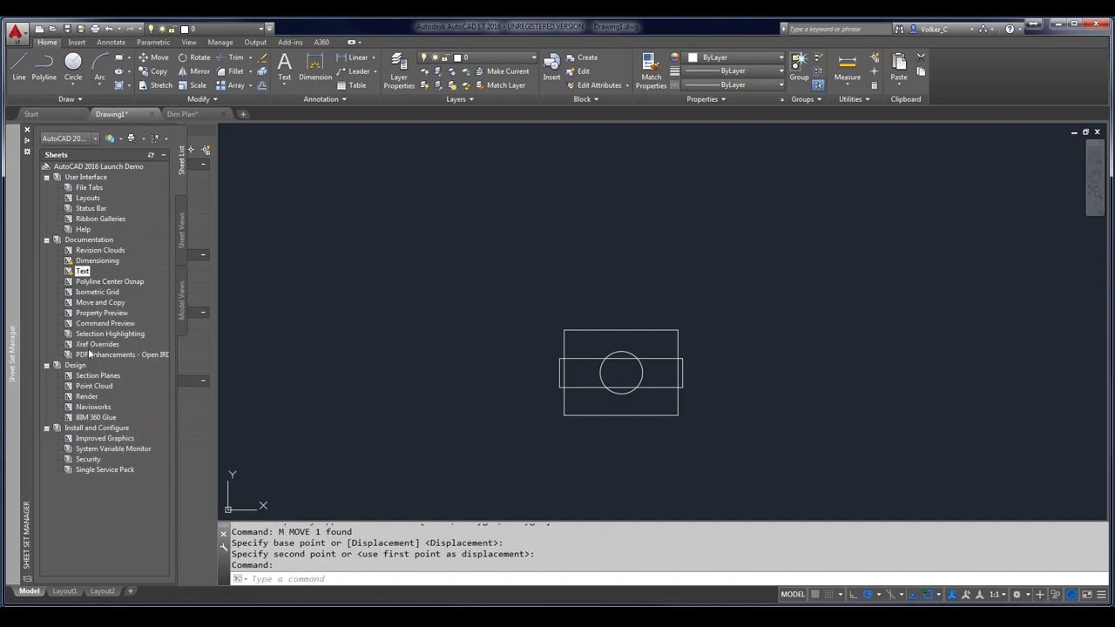
double_click(96, 344)
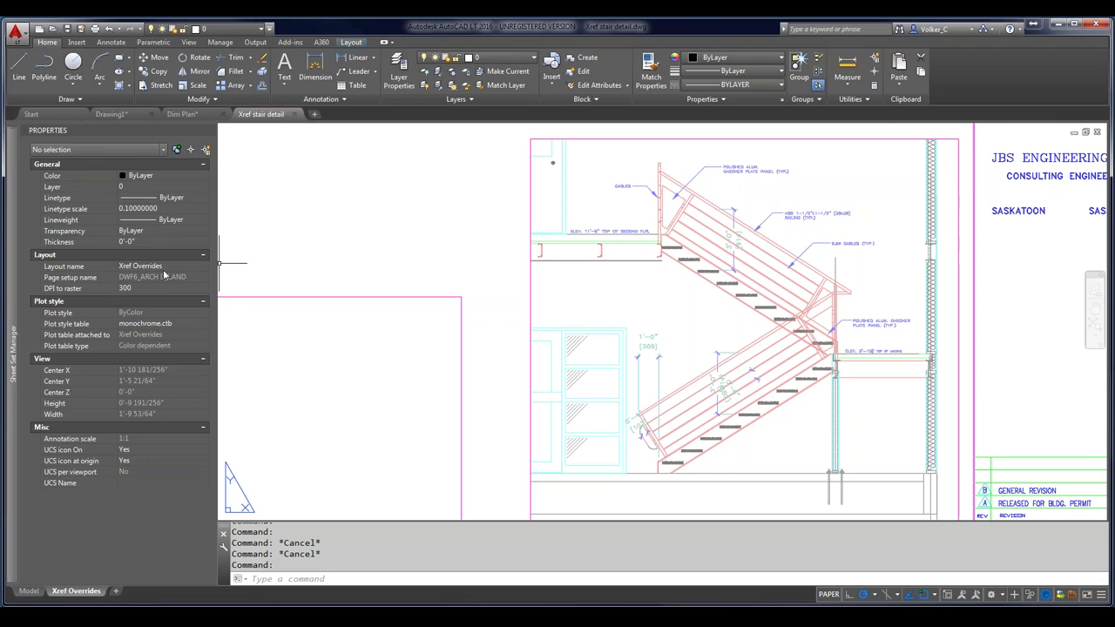
- Look through the layers offered for the current layer in the stair detail drawing without changing it
left_click(203, 187)
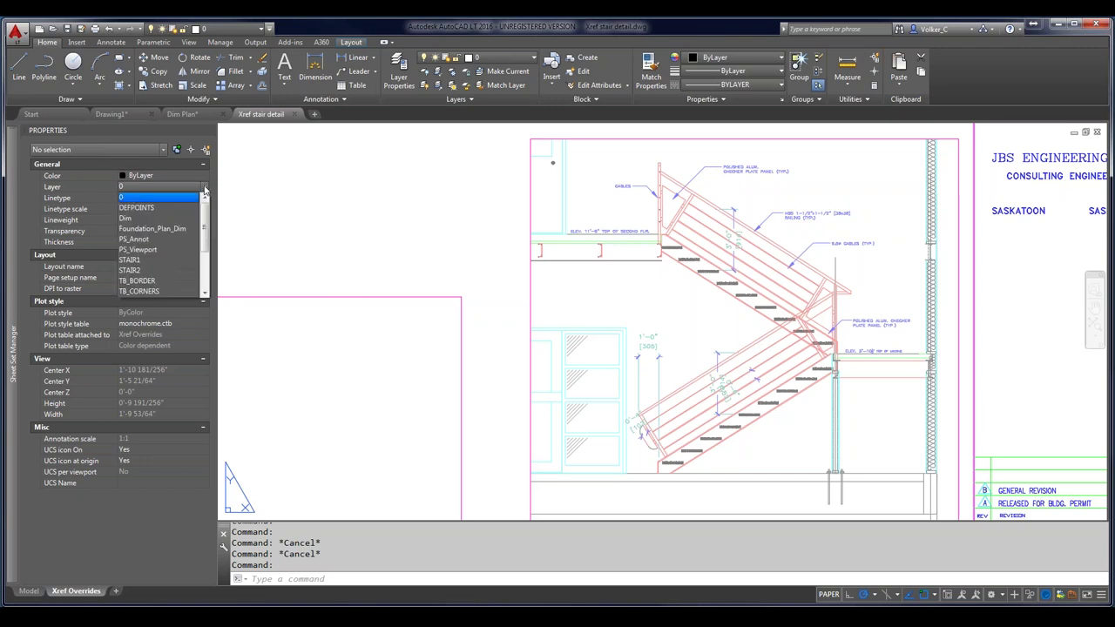
mouse_move(206, 225)
left_mouse_down()
mouse_move(203, 258)
mouse_move(206, 209)
mouse_move(205, 244)
mouse_move(209, 222)
left_mouse_up()
left_click(253, 224)
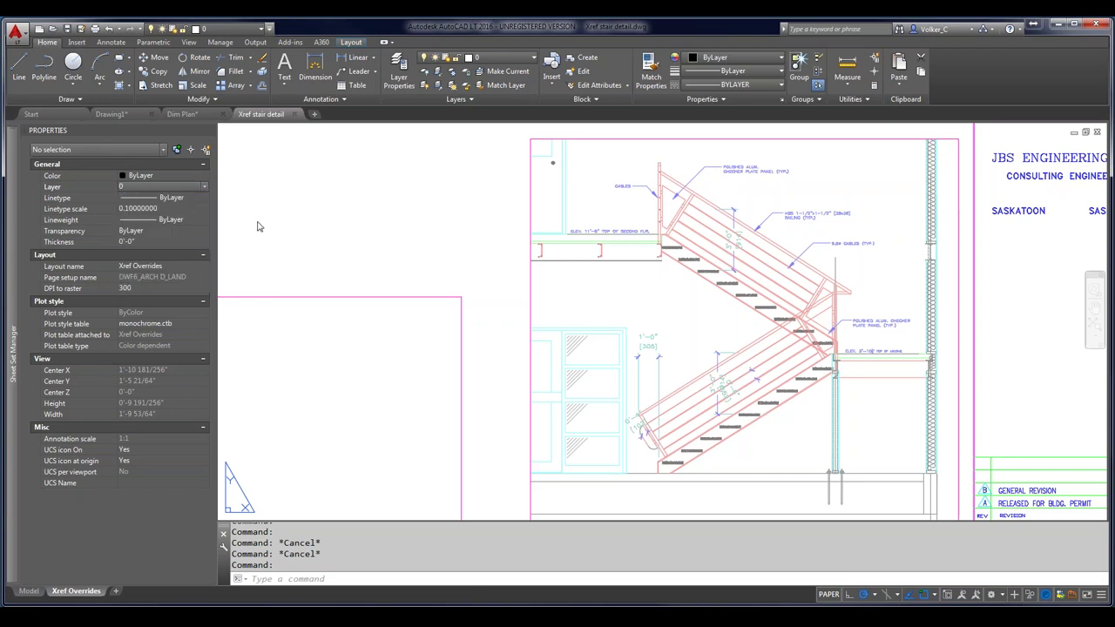
- Open the Layer Properties Manager, enlarge it, and list all layers instead of only those of the STAIR1 xref
left_click(405, 77)
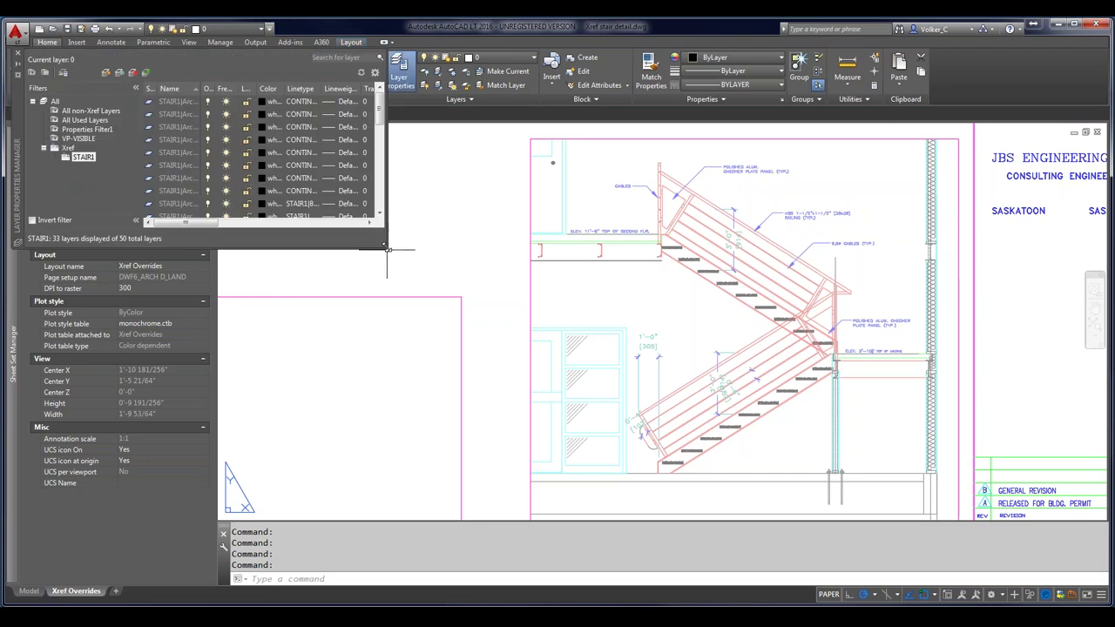
left_click_drag(387, 248, 655, 492)
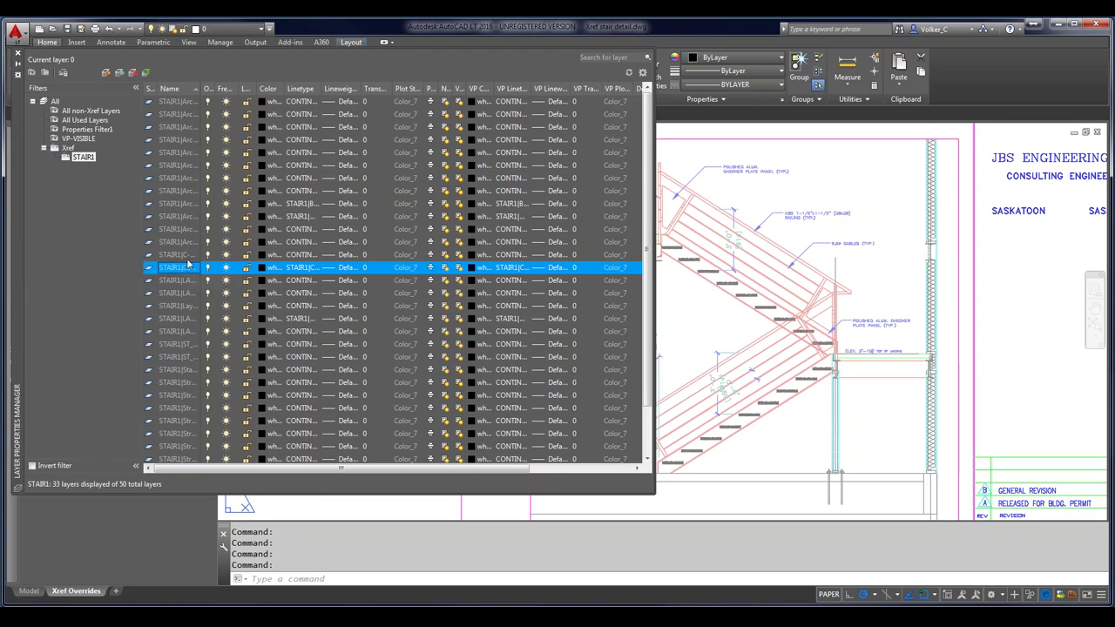
left_click(54, 101)
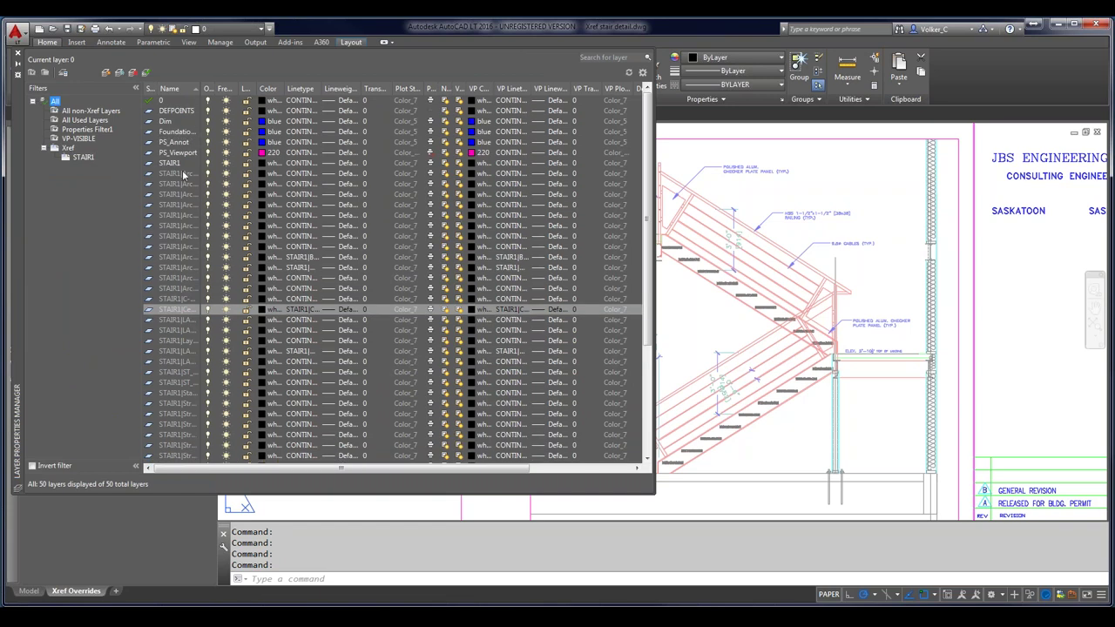
- Set the color of all STAIR1 xref layers to green and close the layer manager
left_click(183, 174)
scroll(209, 349, "down", 3)
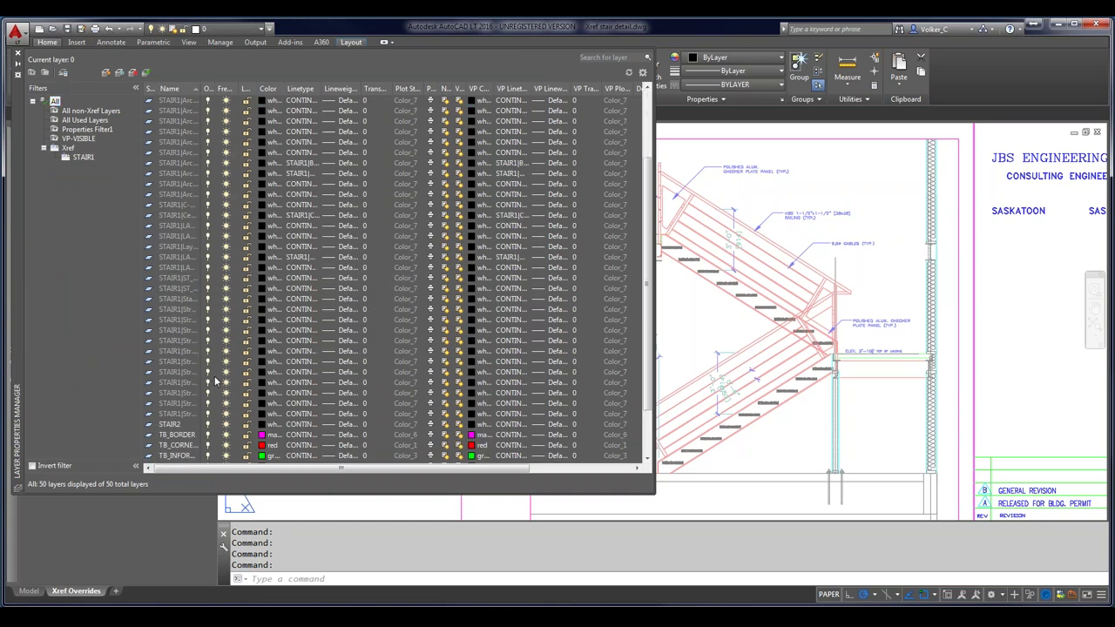
left_click(178, 414, "shift")
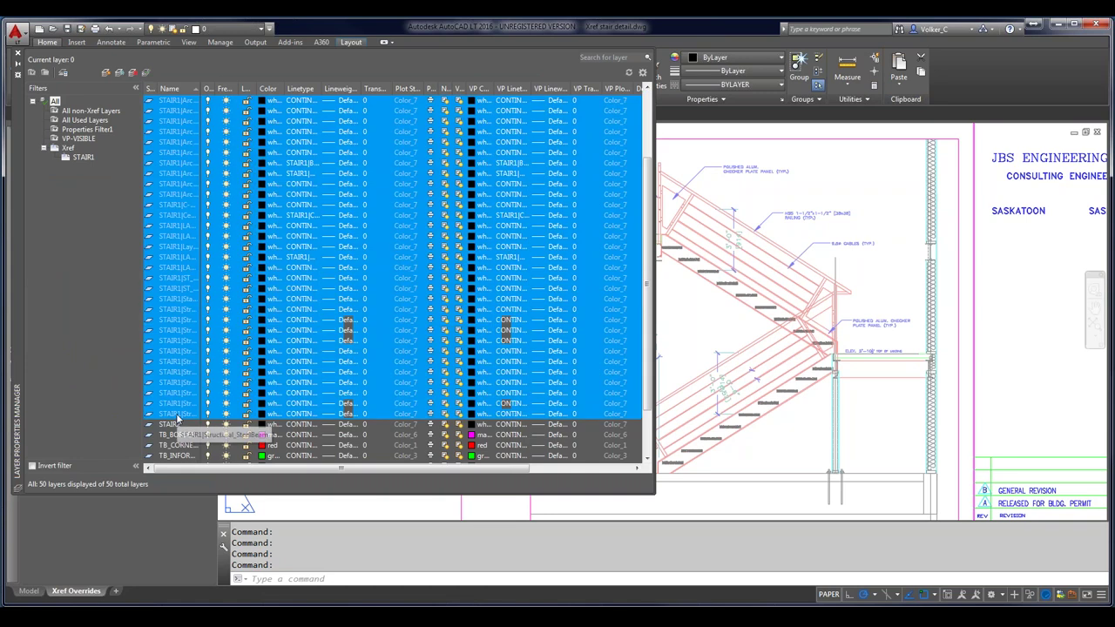
left_click(262, 393)
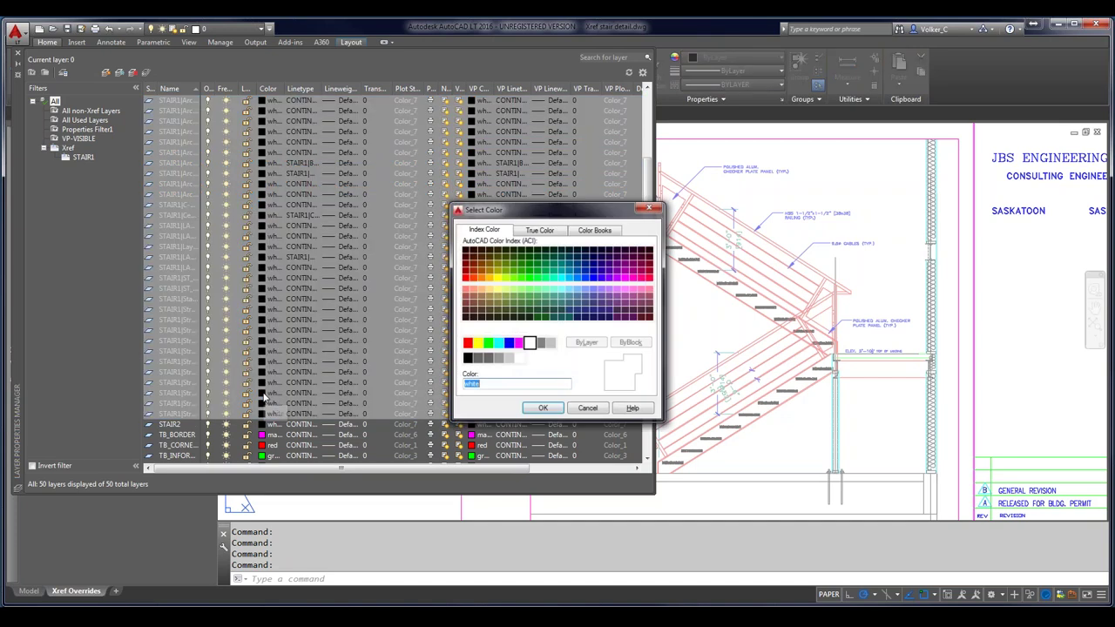
left_click(488, 343)
left_click(542, 409)
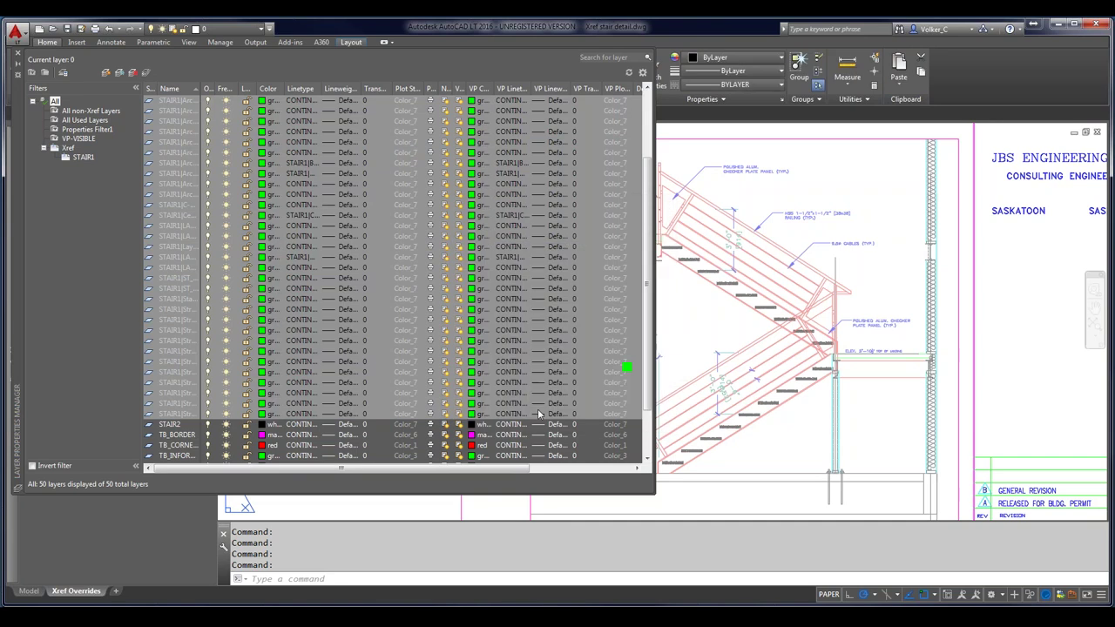
left_click(18, 54)
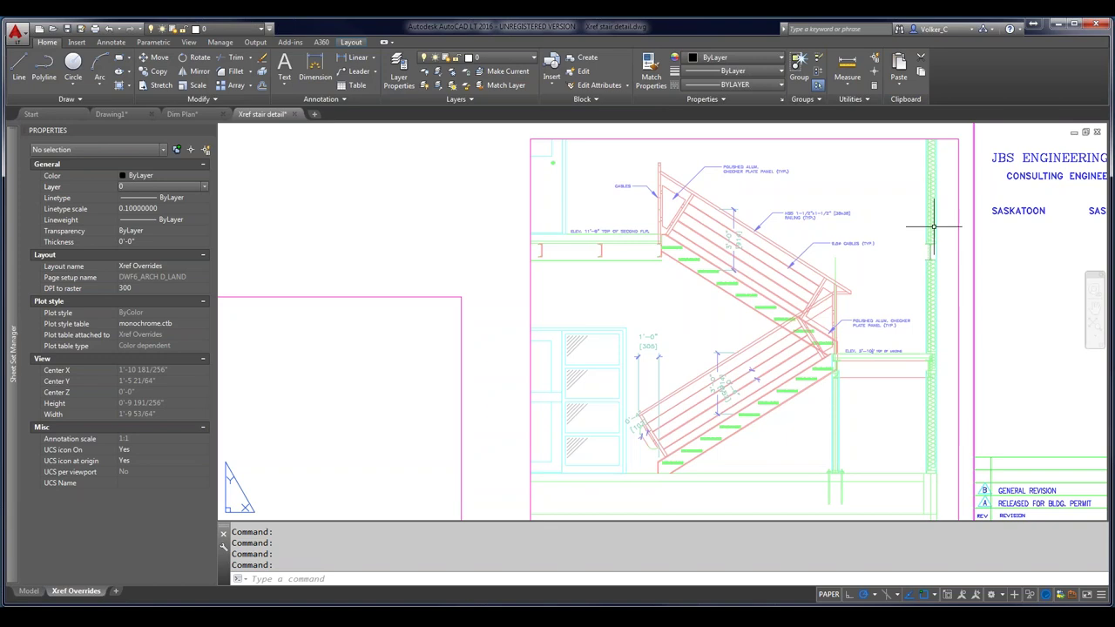
- Set the XREFOVERRIDE system variable to 1 and view the stair section and detail viewports on the layout
type("XREF")
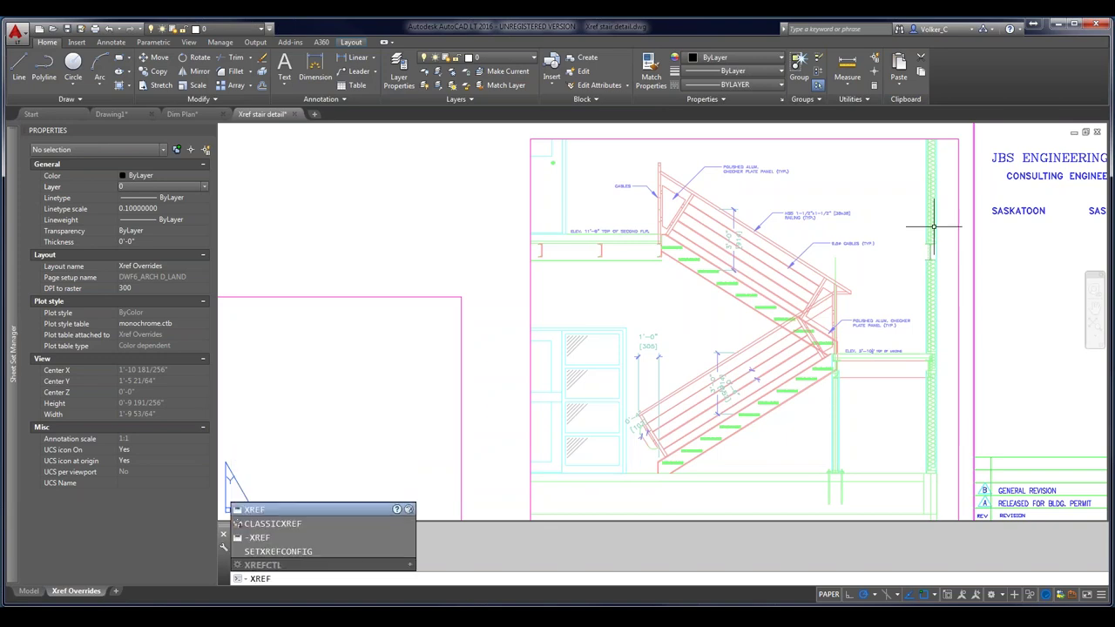
type("OVER")
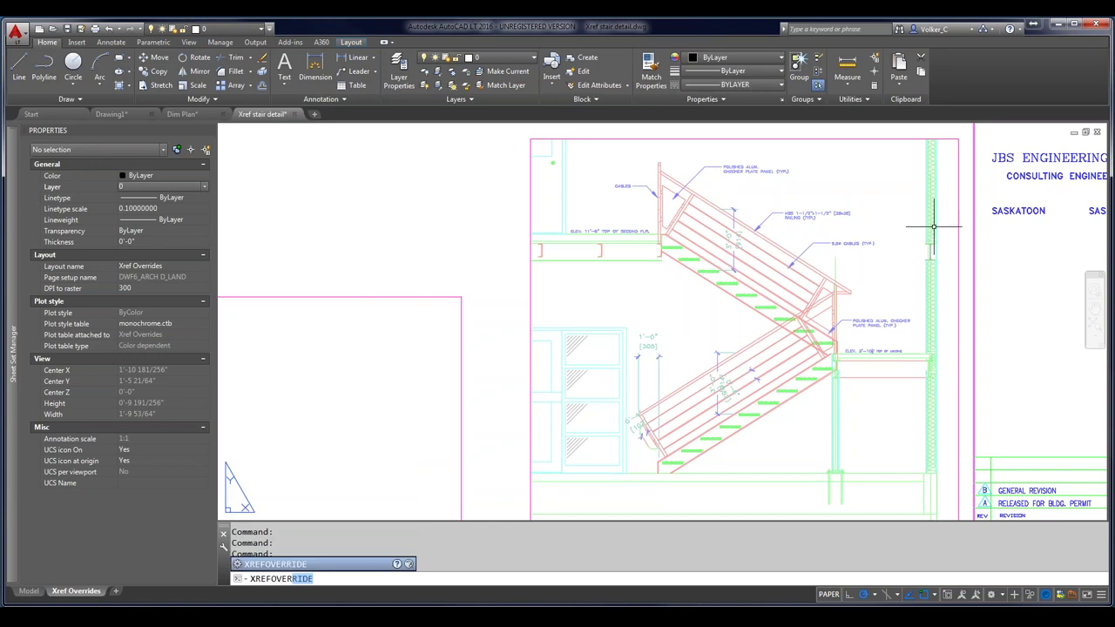
key("Return")
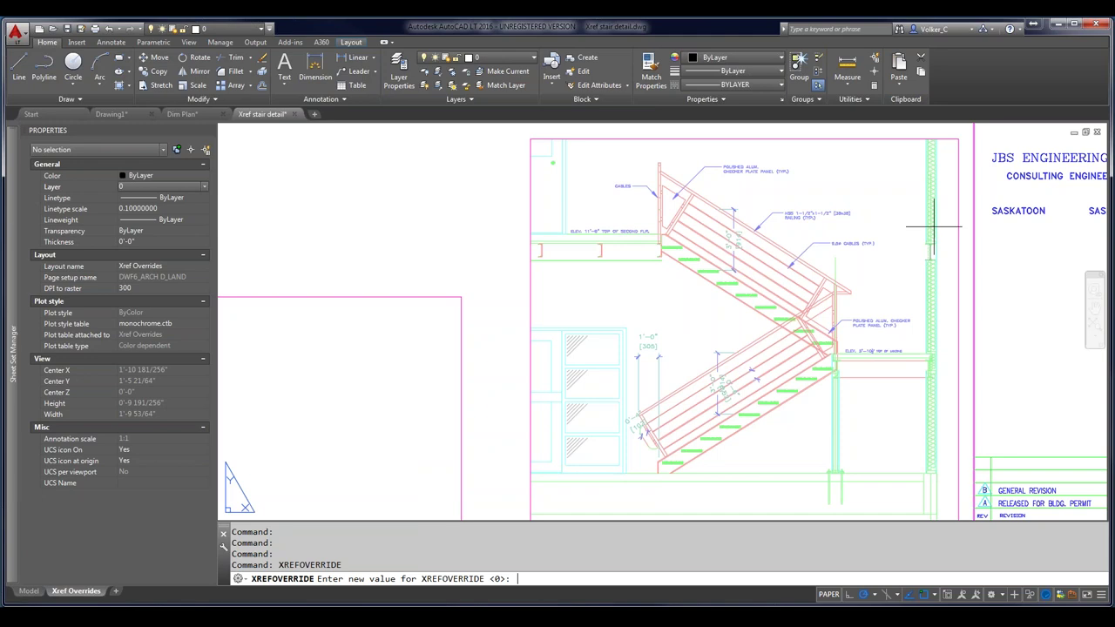
type("1")
key("Return")
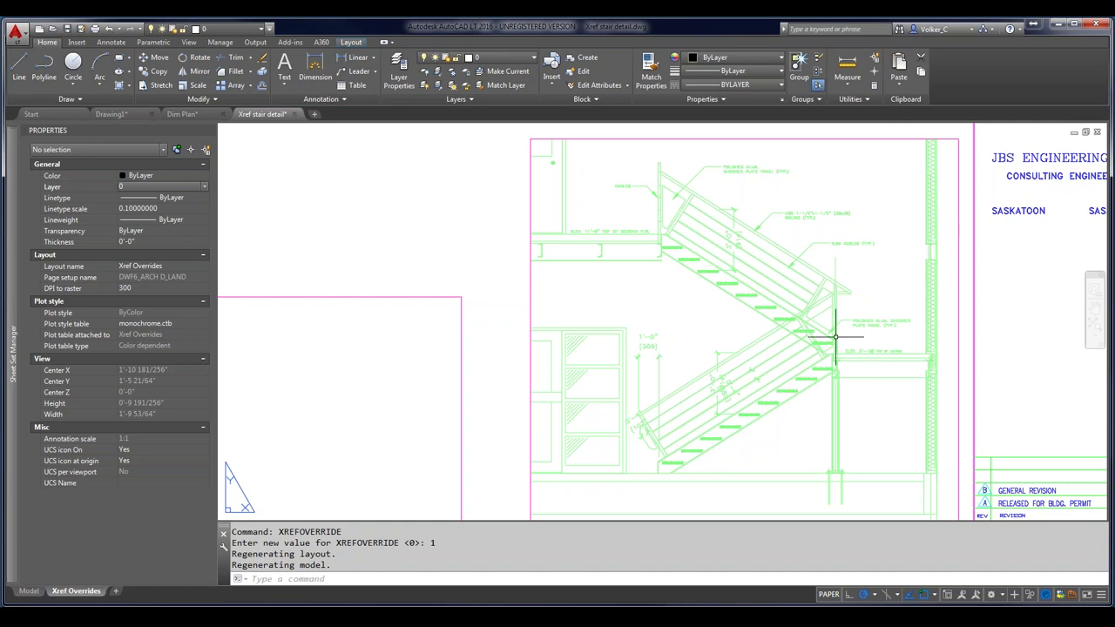
scroll(834, 336, "down", 2)
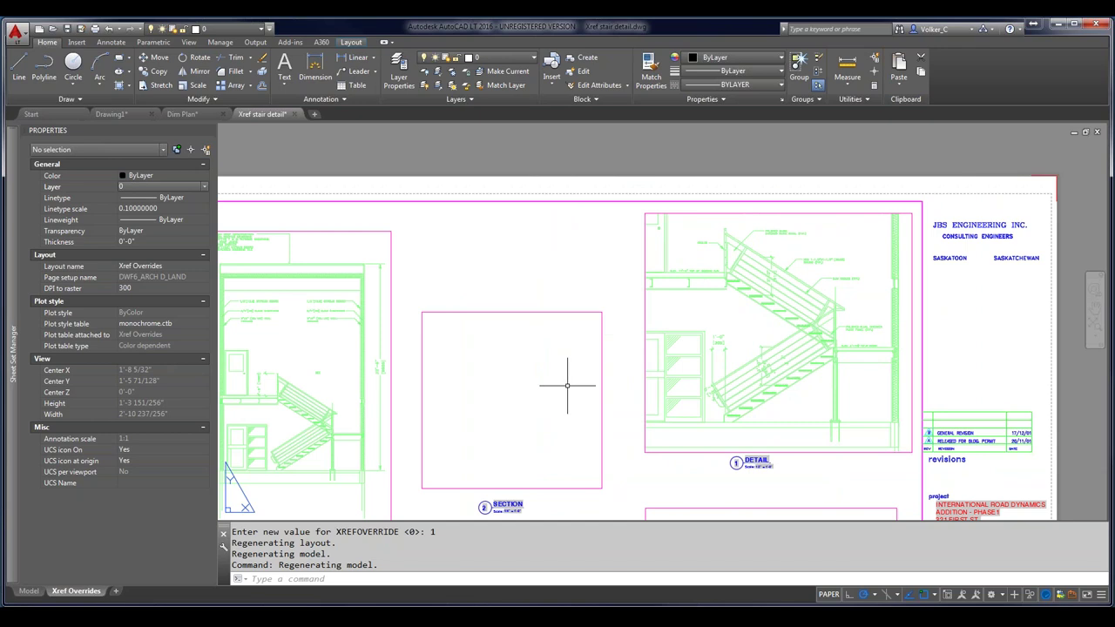
middle_click_drag(568, 385, 702, 355)
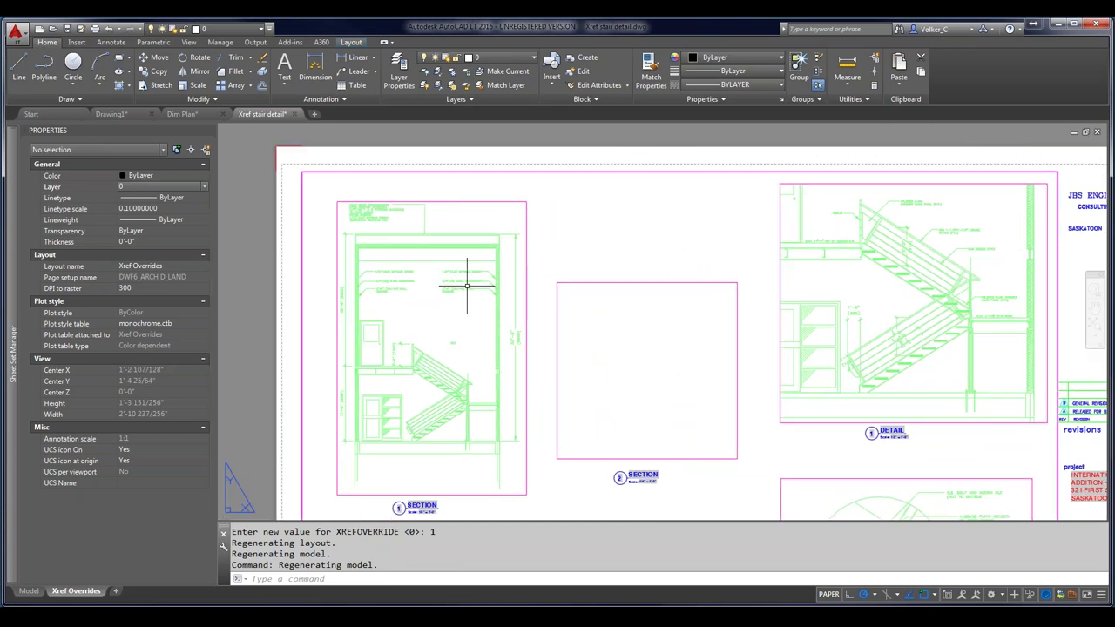
- Set the transparency of all STAIR1 xref layers to 50 in the Layer Properties Manager
left_click(309, 80)
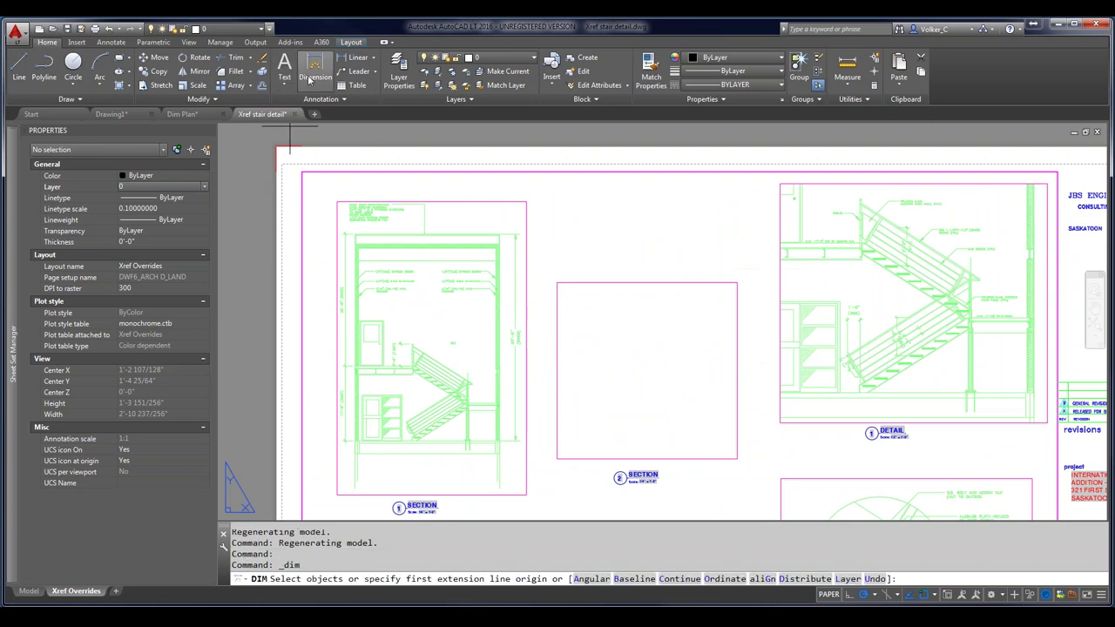
key("Escape")
left_click(401, 78)
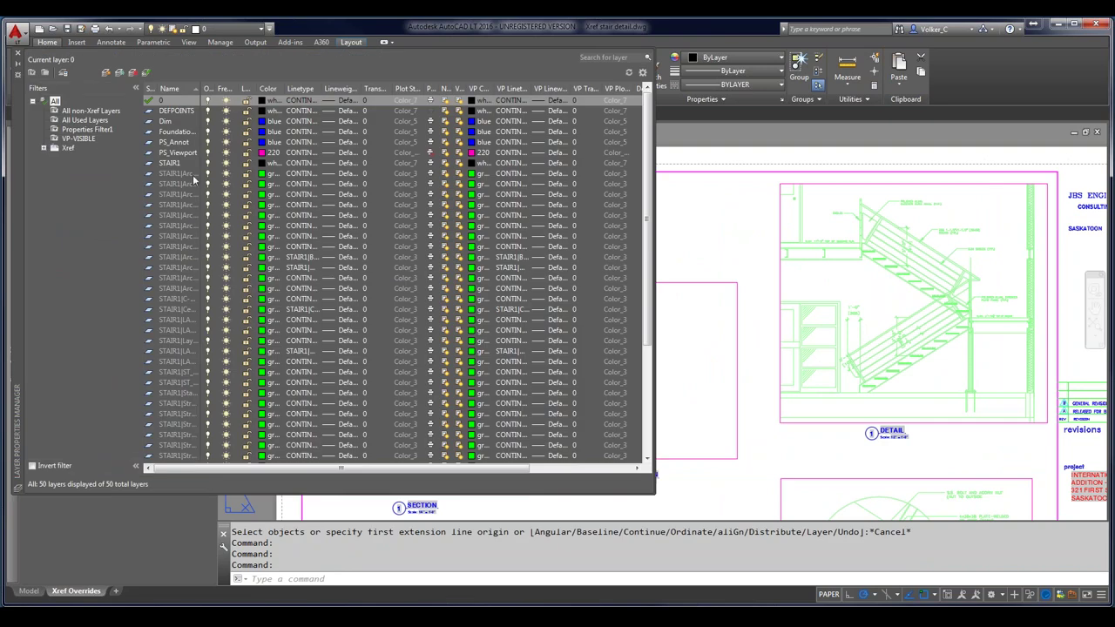
scroll(194, 180, "down", 4)
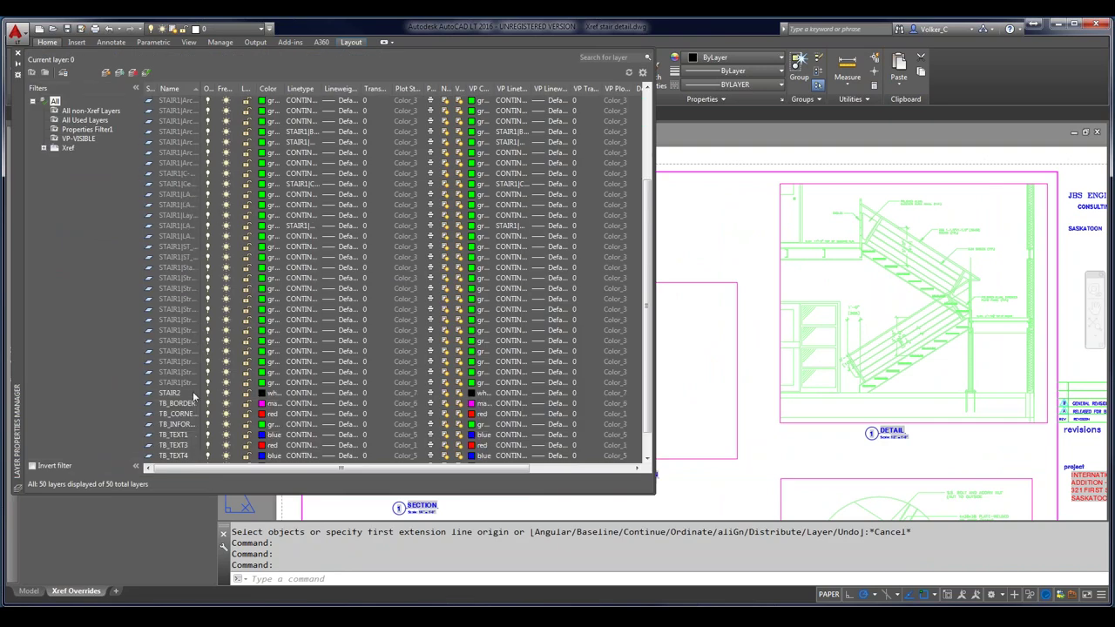
left_click(189, 384, "shift")
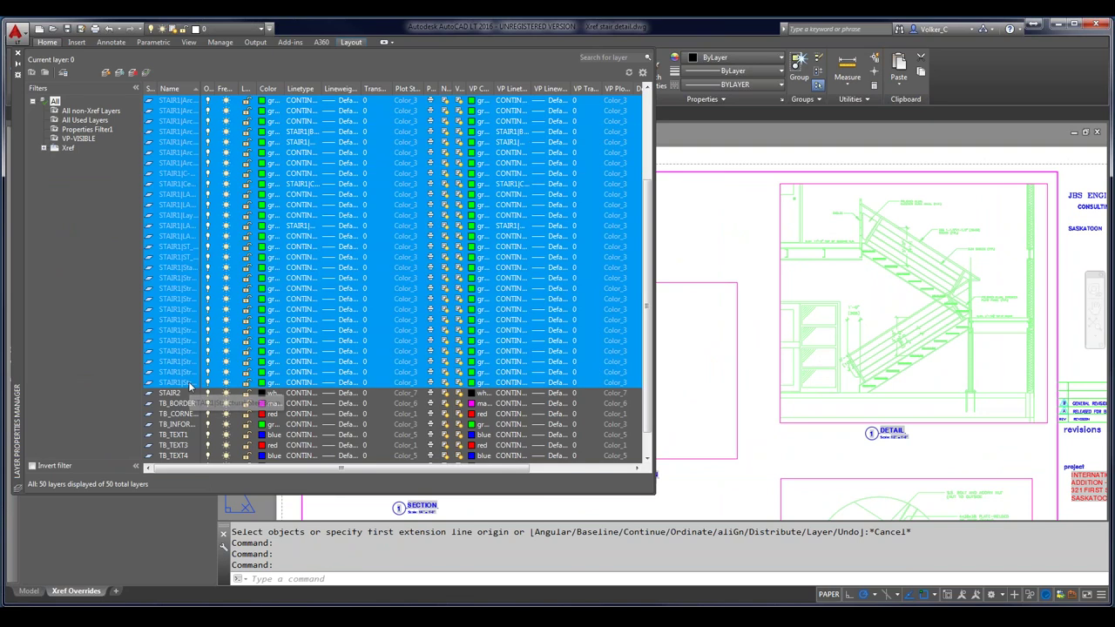
left_click(378, 347)
type("5")
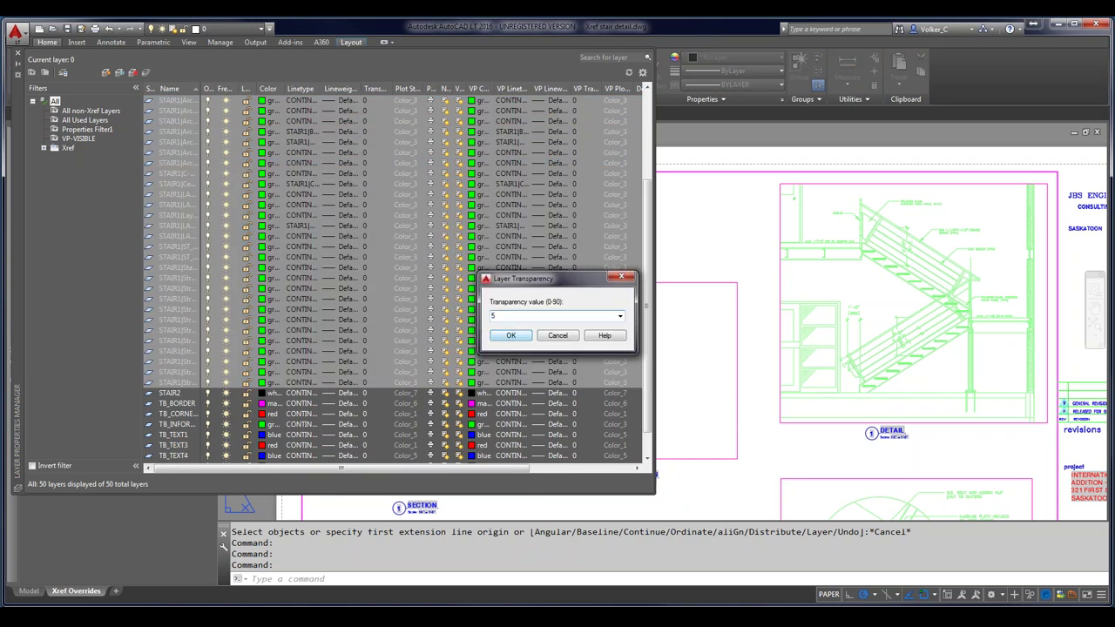
type("0")
left_click(511, 335)
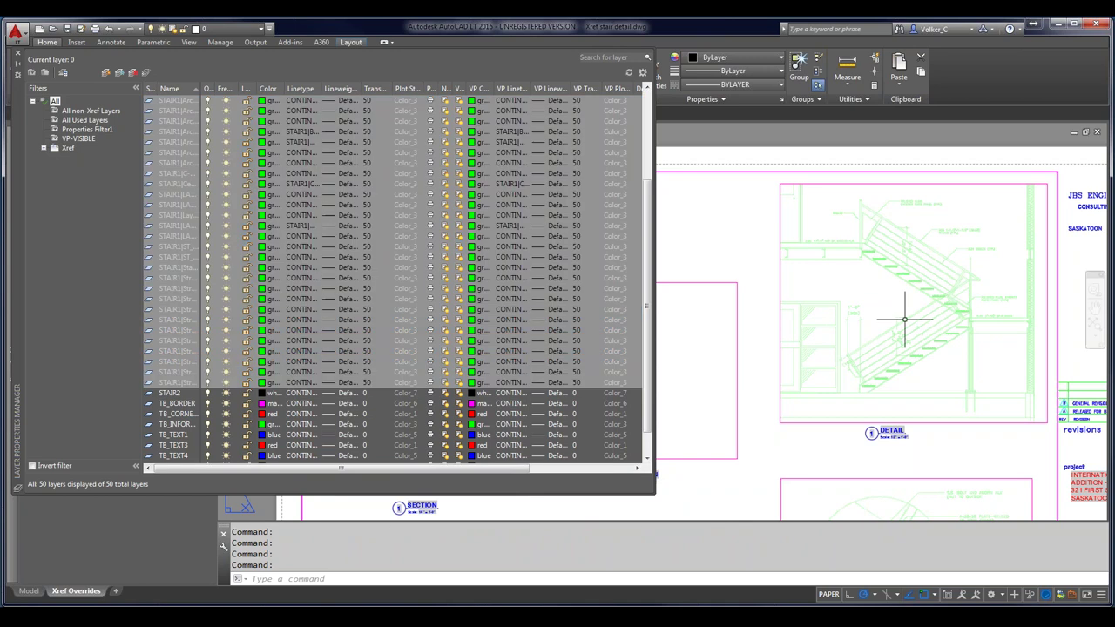
- Set the lineweight of all STAIR1 xref layers to 0.53 mm, inspect the stair detail viewport, and close the layer manager
left_click(346, 312)
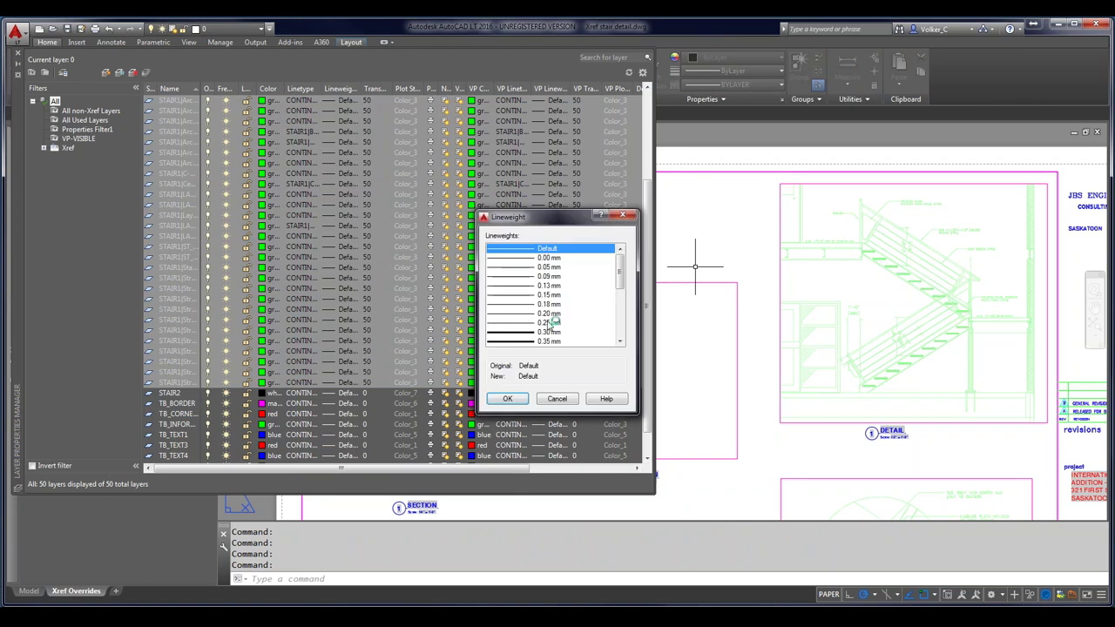
left_click(545, 341)
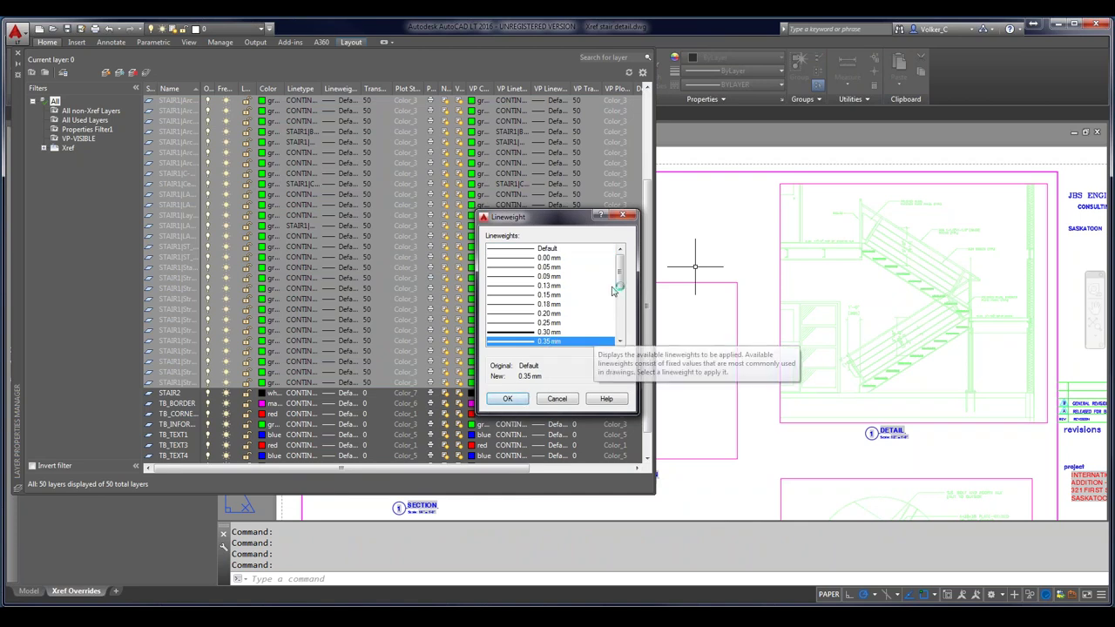
left_click_drag(619, 277, 620, 303)
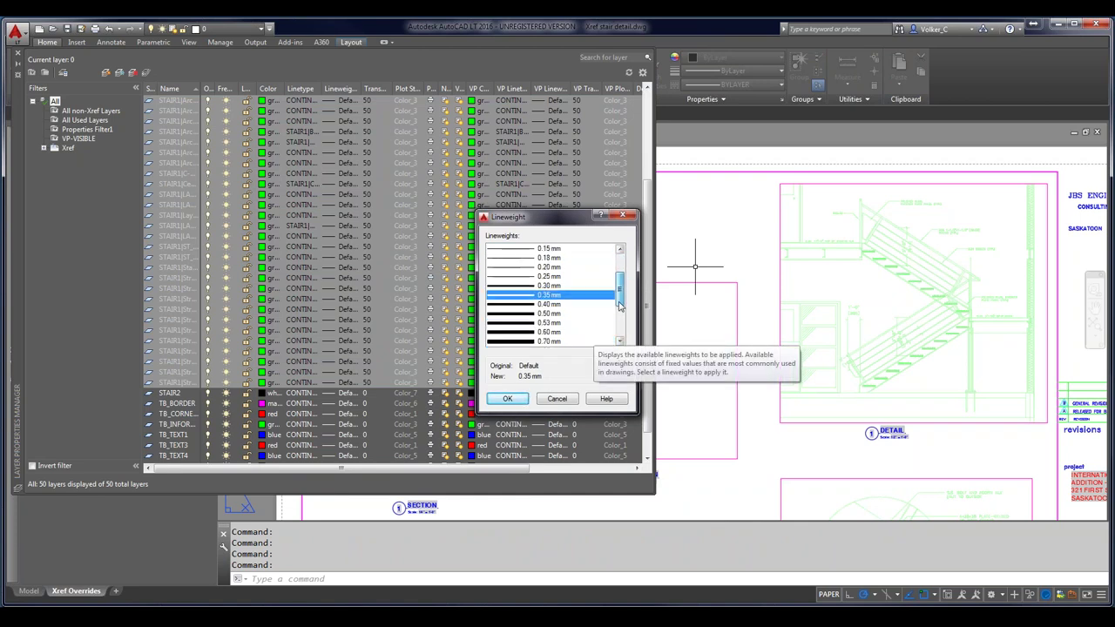
left_click(535, 327)
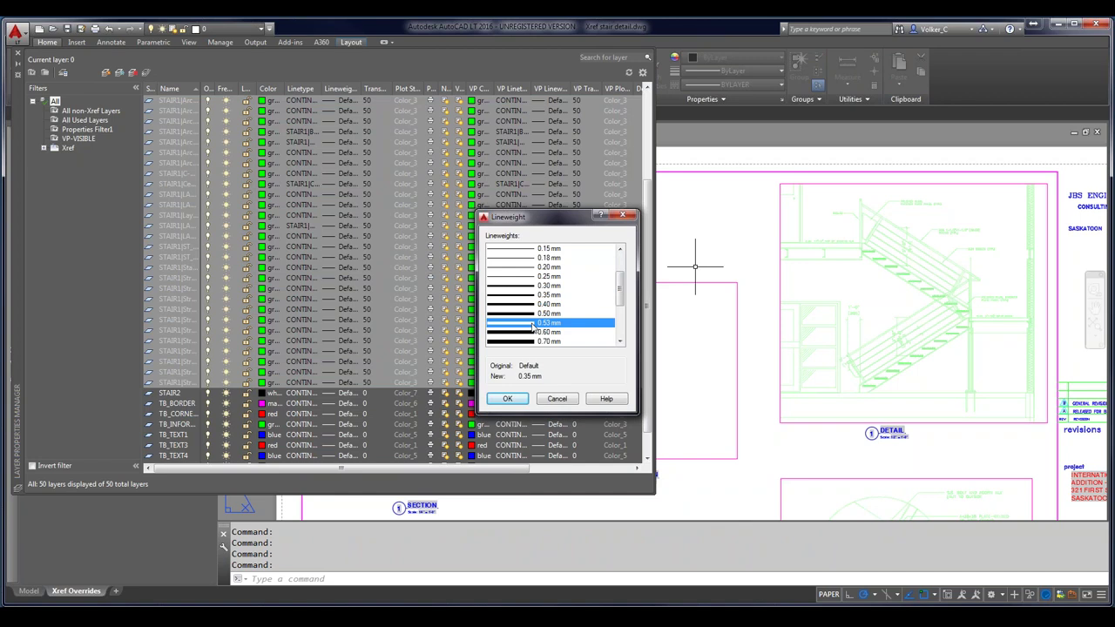
left_click(513, 398)
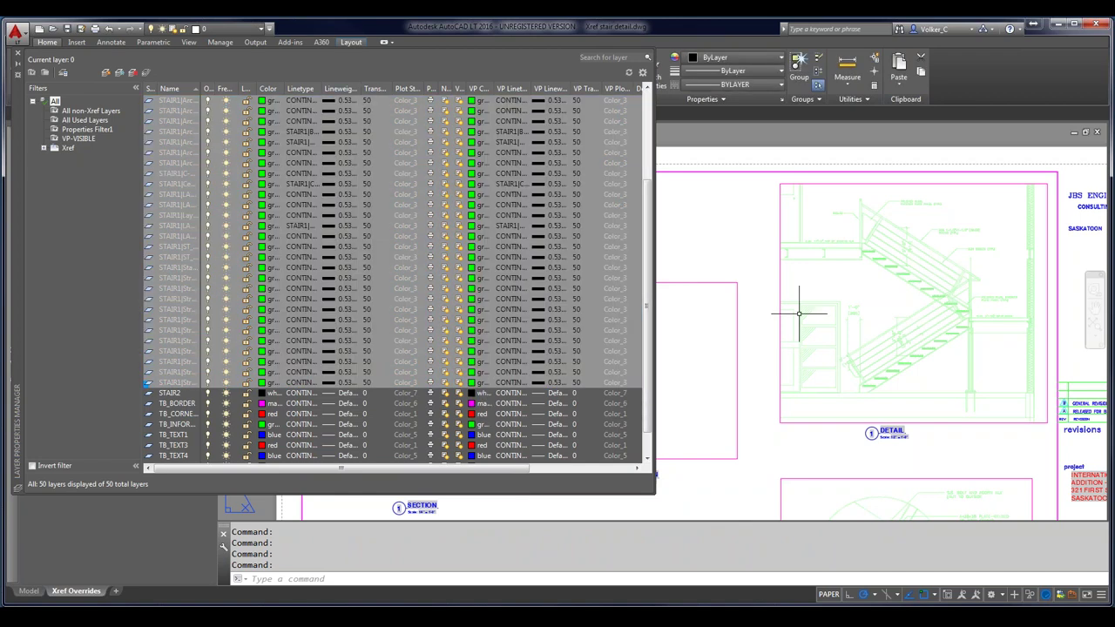
scroll(946, 276, "up", 5)
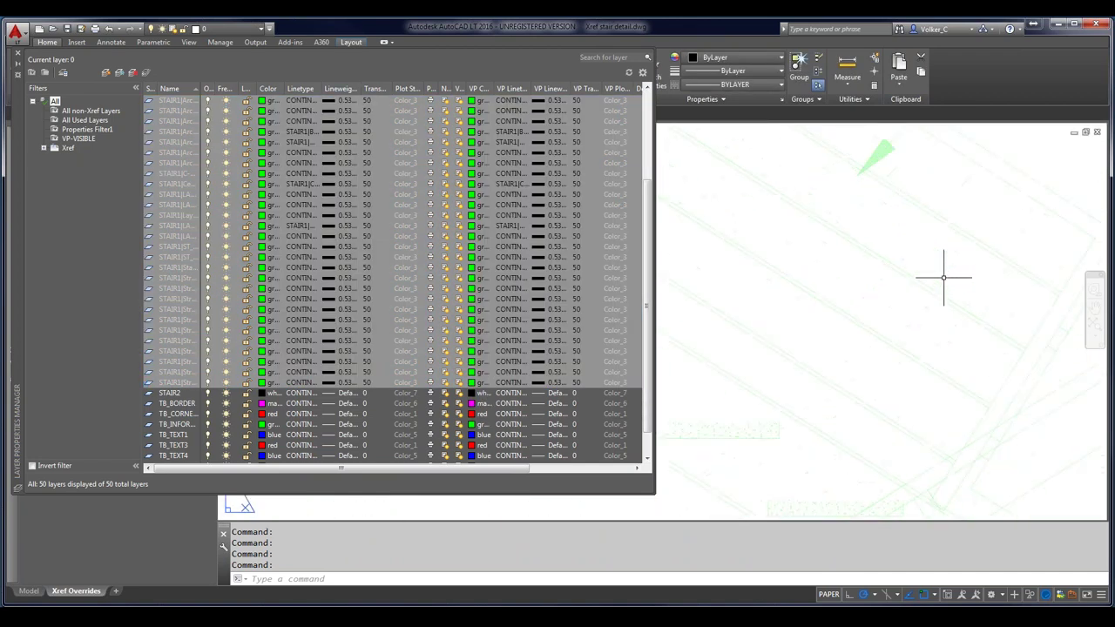
scroll(906, 418, "down", 5)
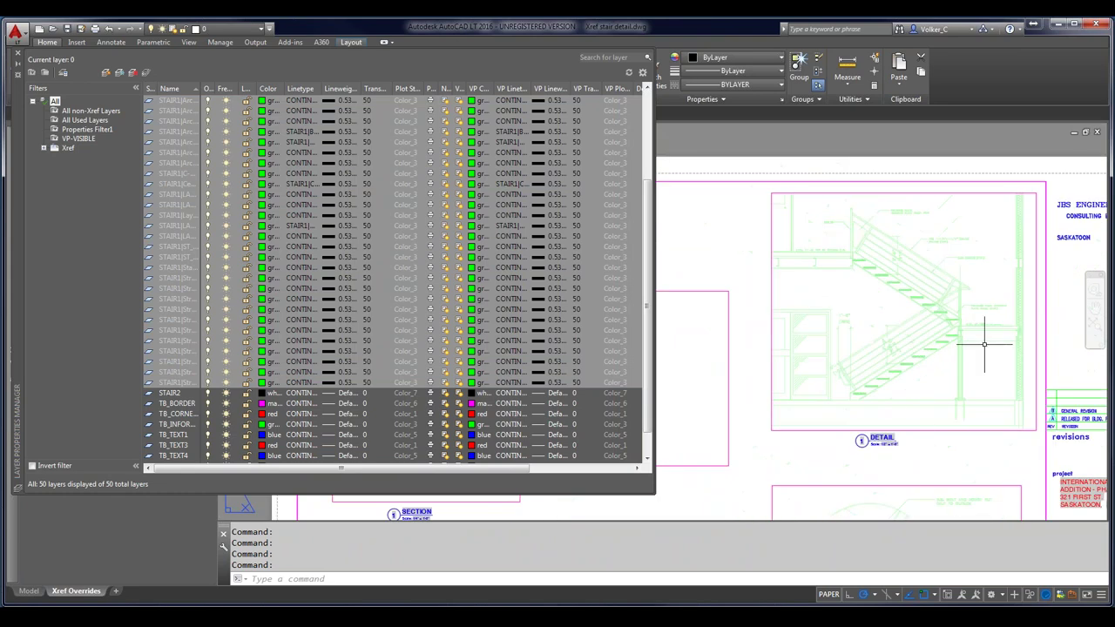
scroll(1023, 384, "up", 5)
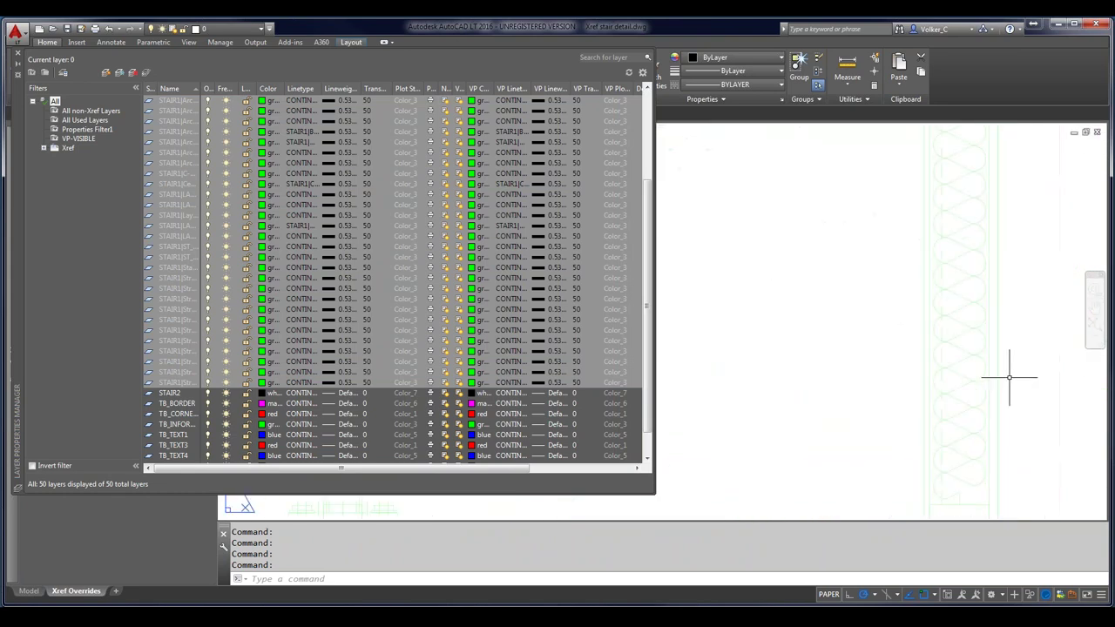
scroll(1009, 379, "down", 3)
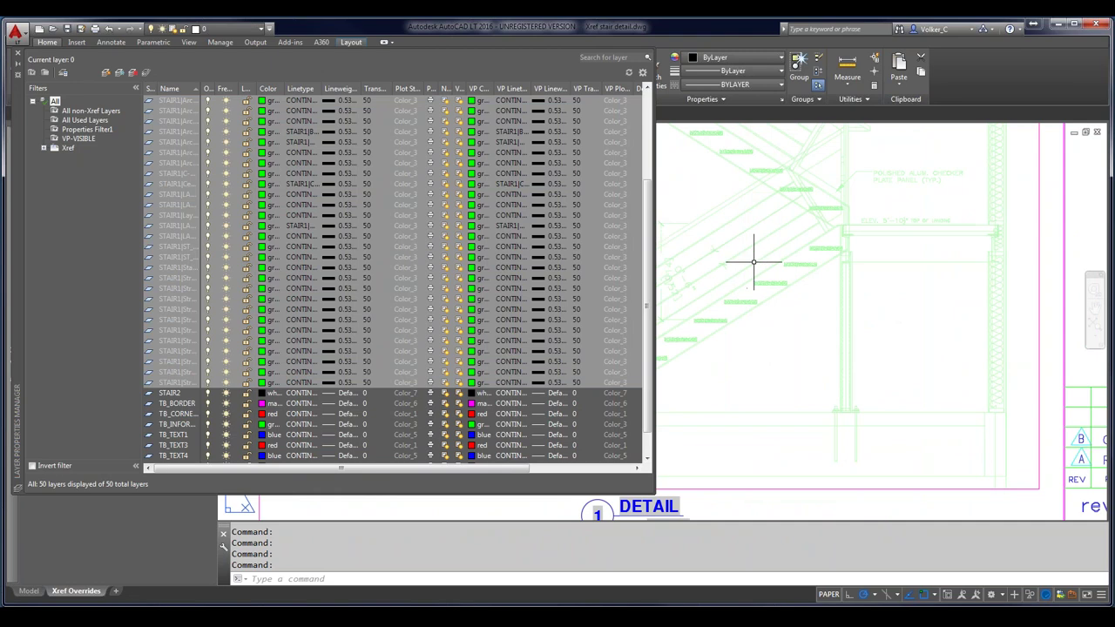
left_click(17, 53)
scroll(642, 256, "down", 4)
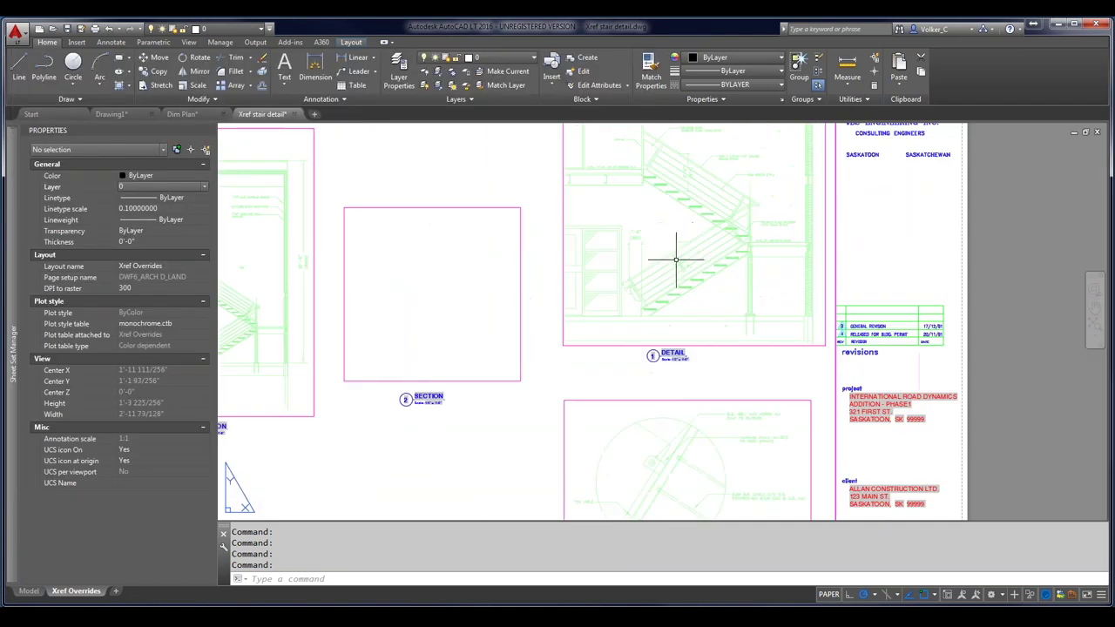
- Set the XREFOVERRIDE system variable to 0 and inspect the stair detail viewport on the layout
type("XREFC")
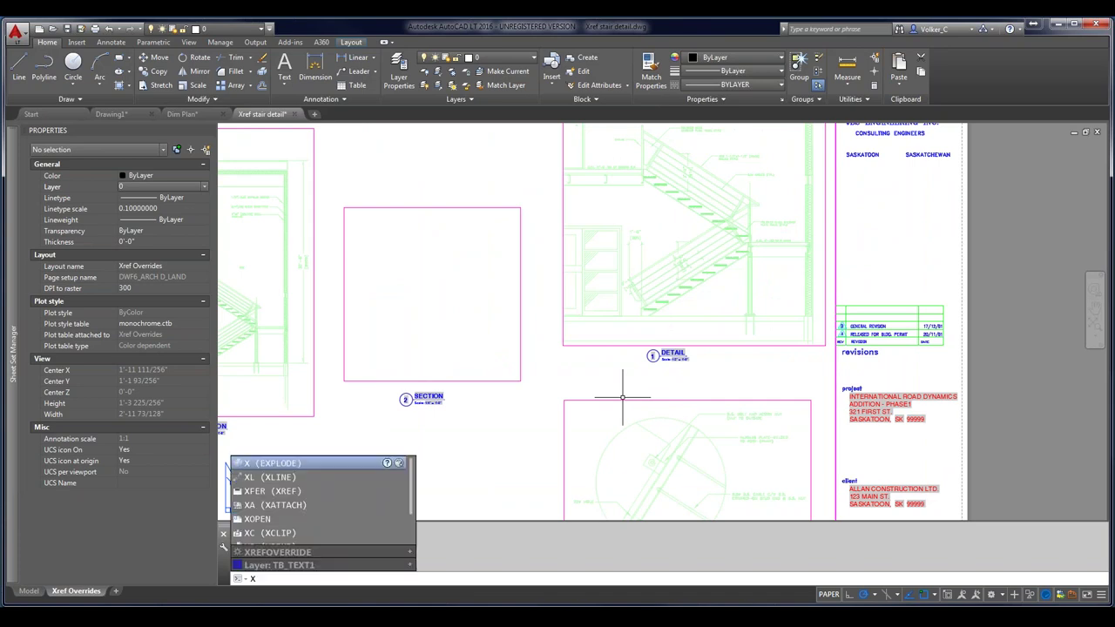
key("BackSpace")
key("BackSpace")
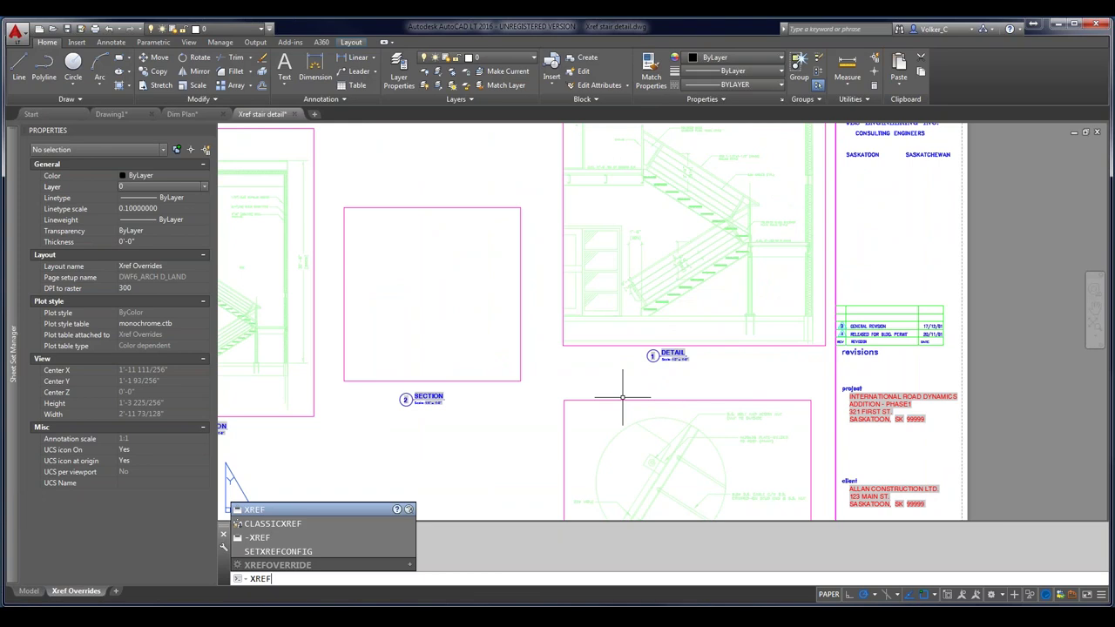
key("Down")
key("Down")
key("Down")
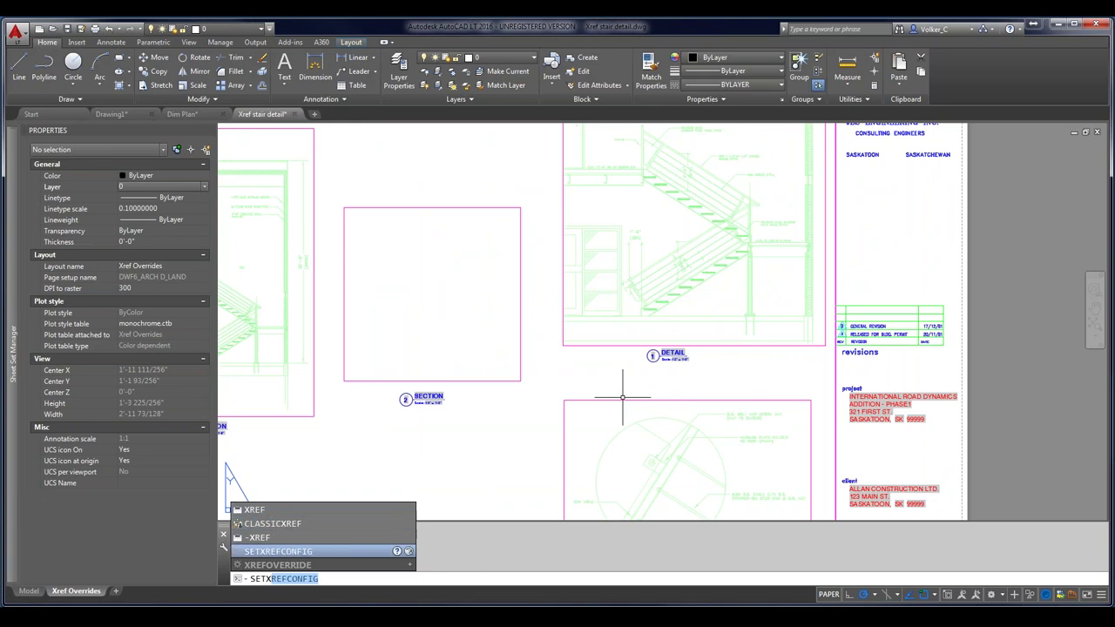
key("Down")
key("Down")
key("Down")
key("Down")
key("Down")
key("Down")
key("Down")
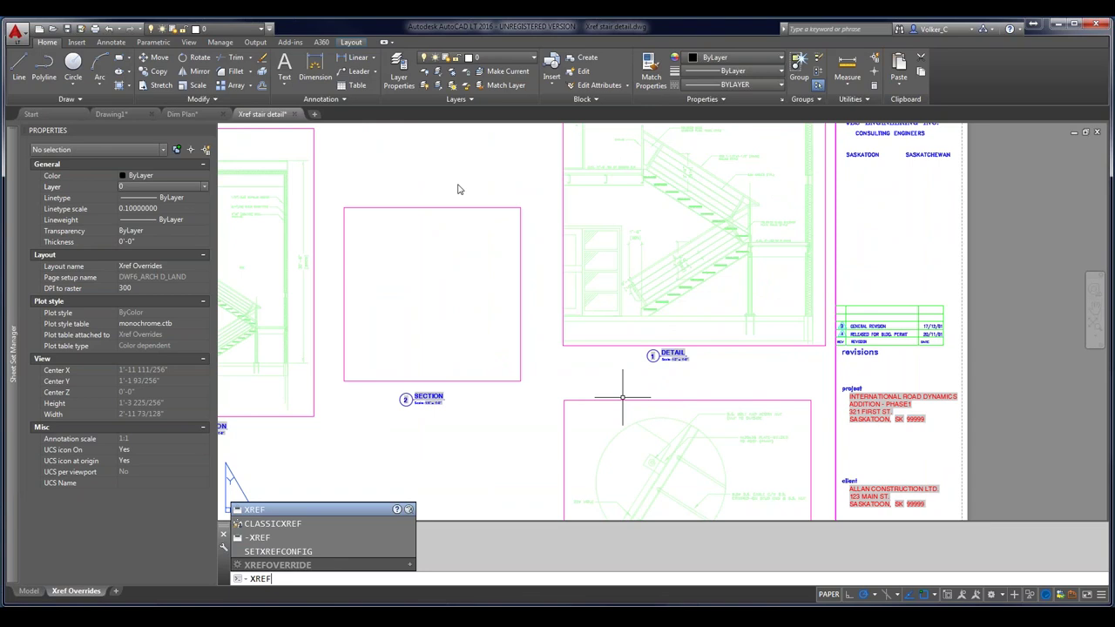
key("Down")
key("Down")
key("Down")
left_click(270, 565)
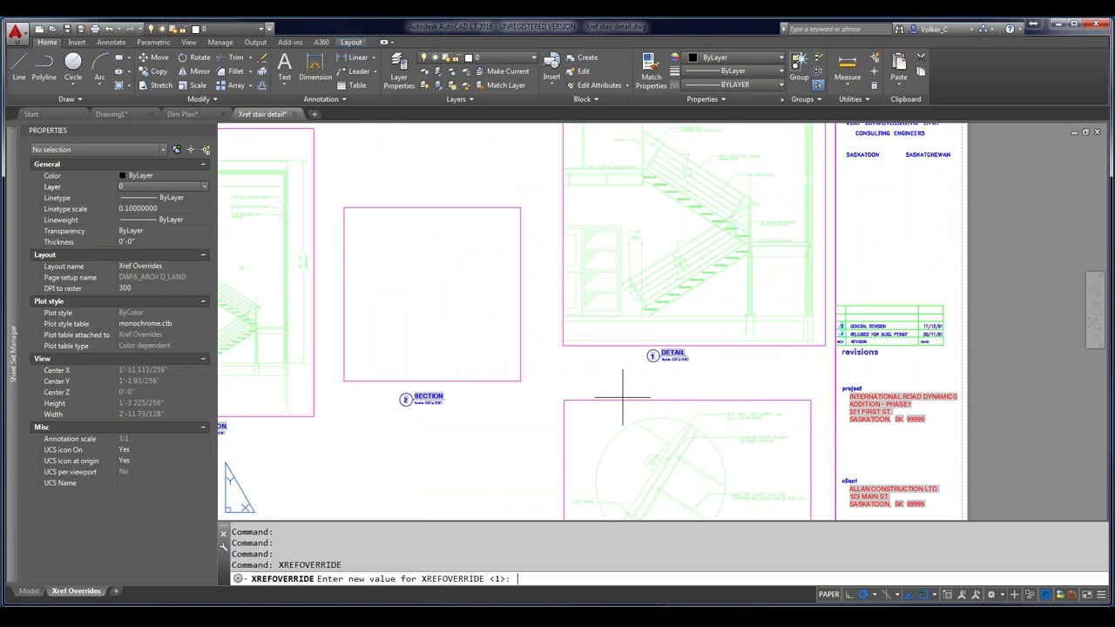
type("0")
key("Return")
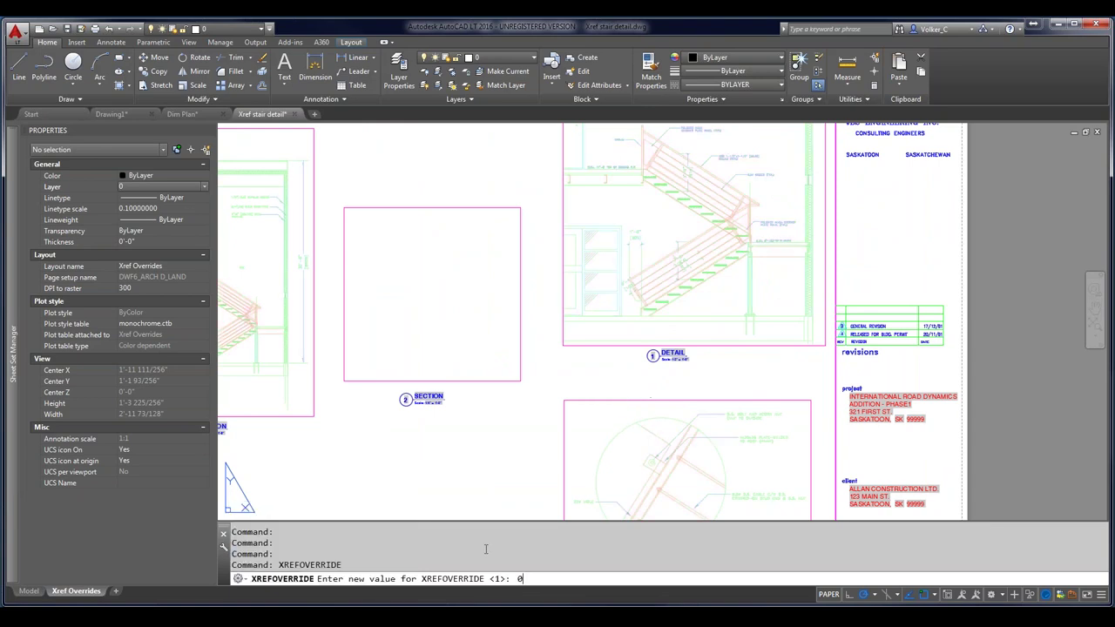
scroll(677, 229, "up", 3)
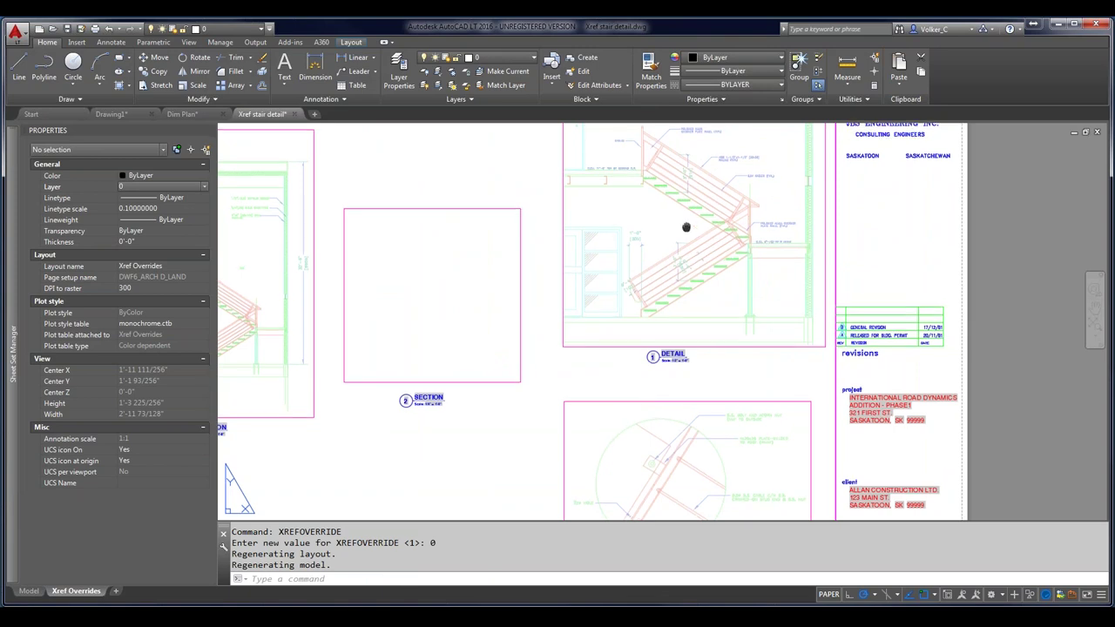
scroll(667, 298, "up", 3)
scroll(667, 304, "down", 3)
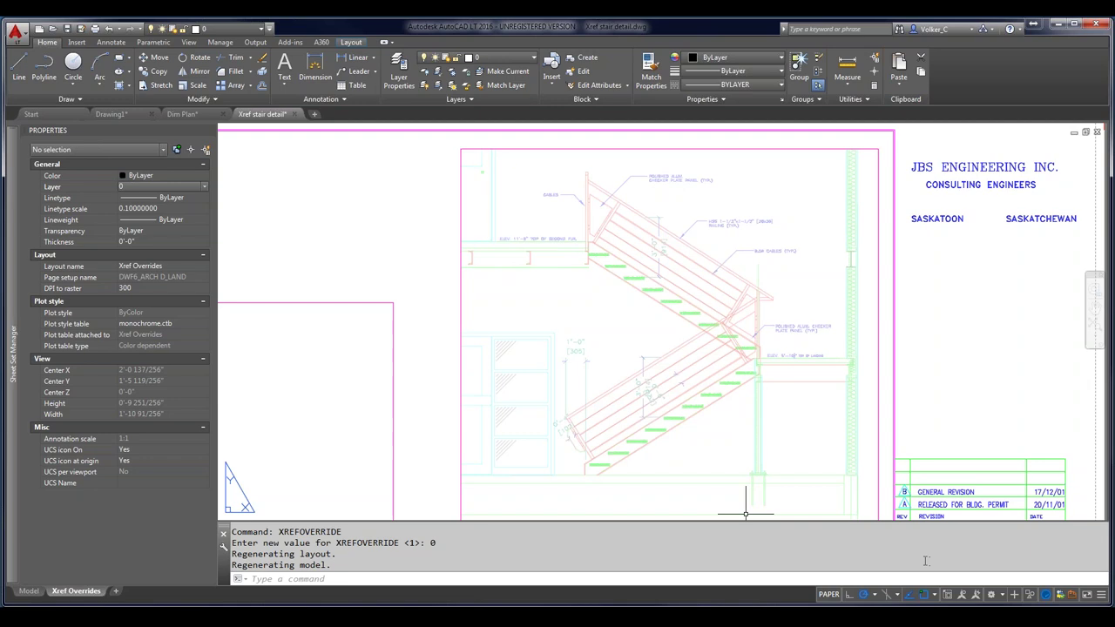
- Open the System Variable Monitor with SYSVARMONITOR, look through the variables available for monitoring, and close it without changes
type("syst")
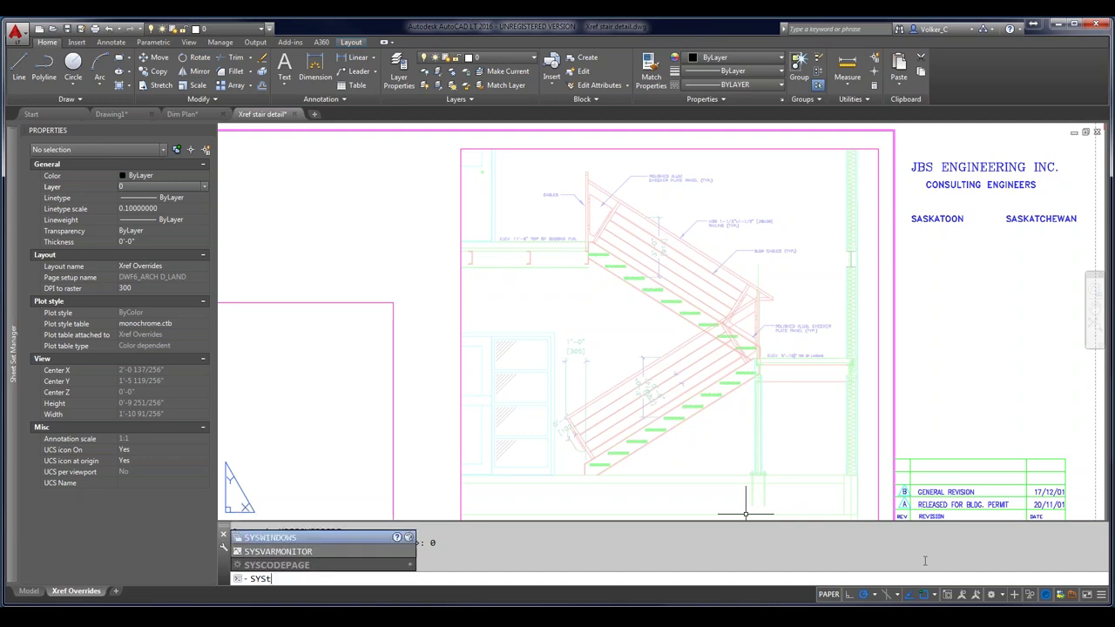
type("em")
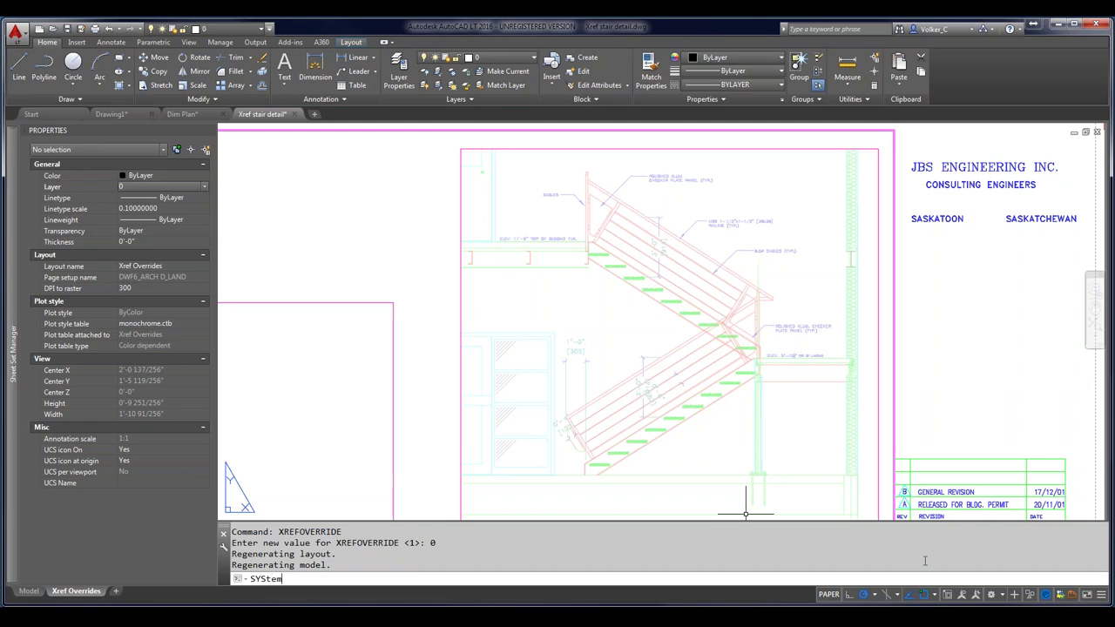
key("BackSpace")
key("BackSpace")
key("BackSpace")
key("Return")
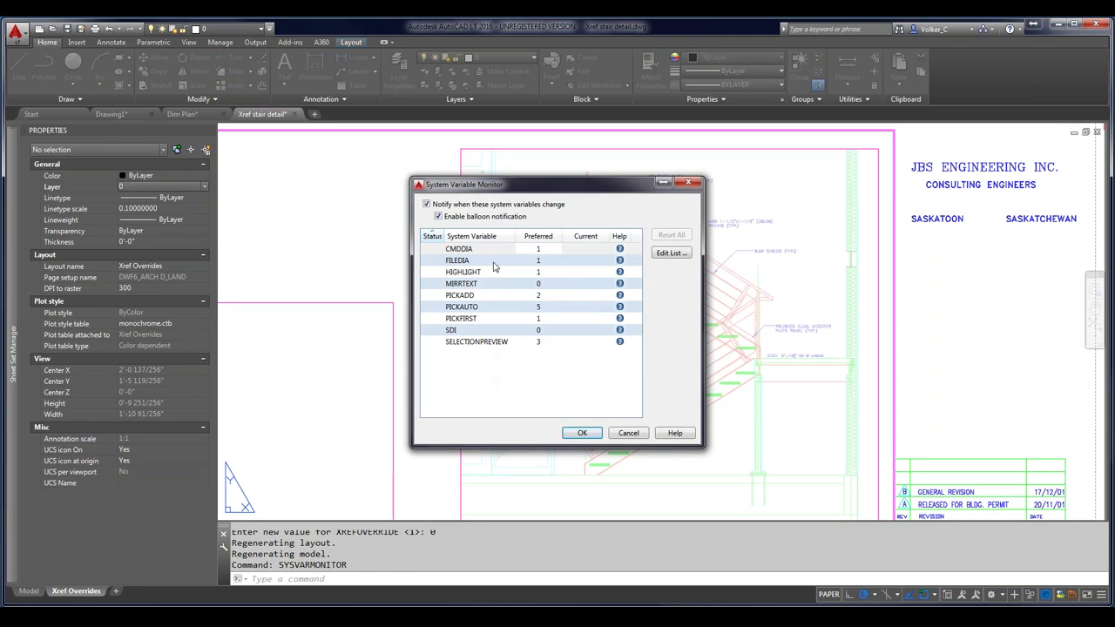
left_click(670, 255)
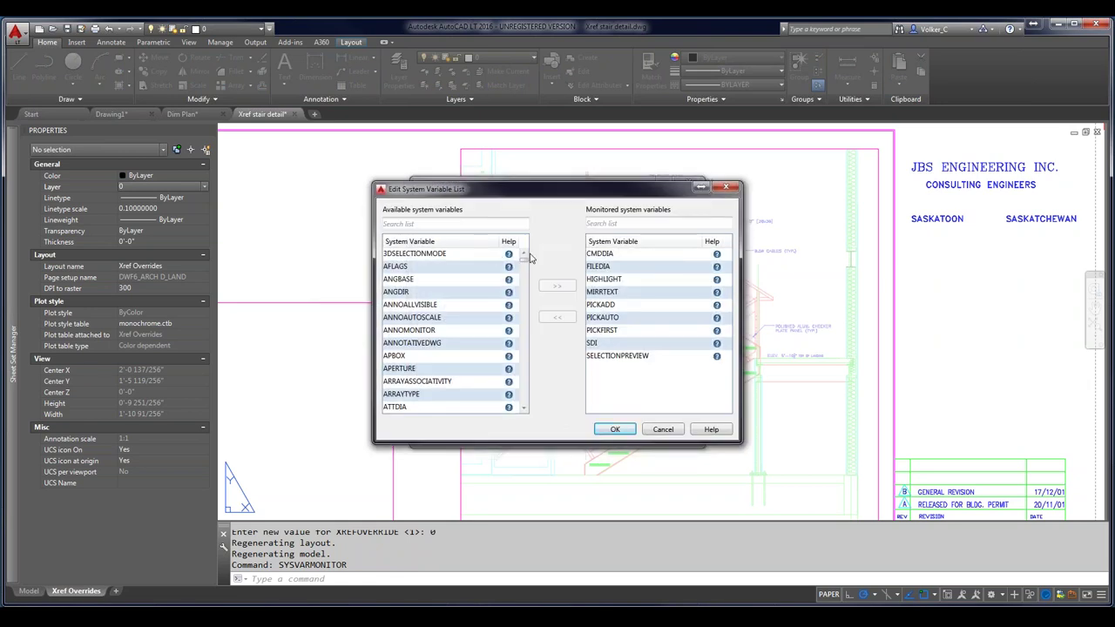
left_click_drag(524, 258, 520, 370)
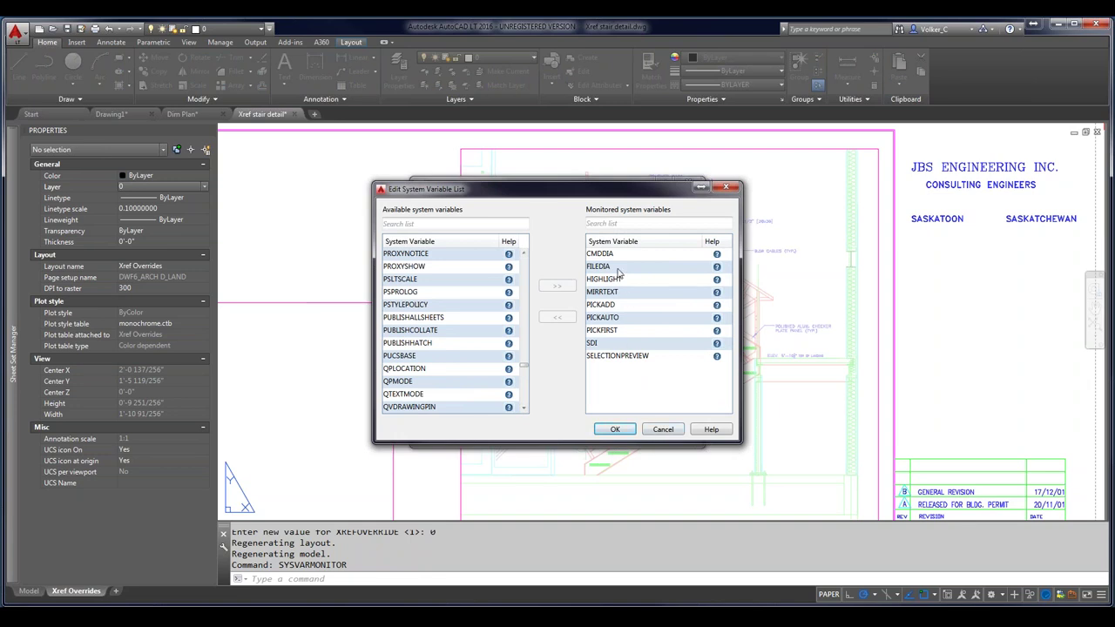
left_click(664, 432)
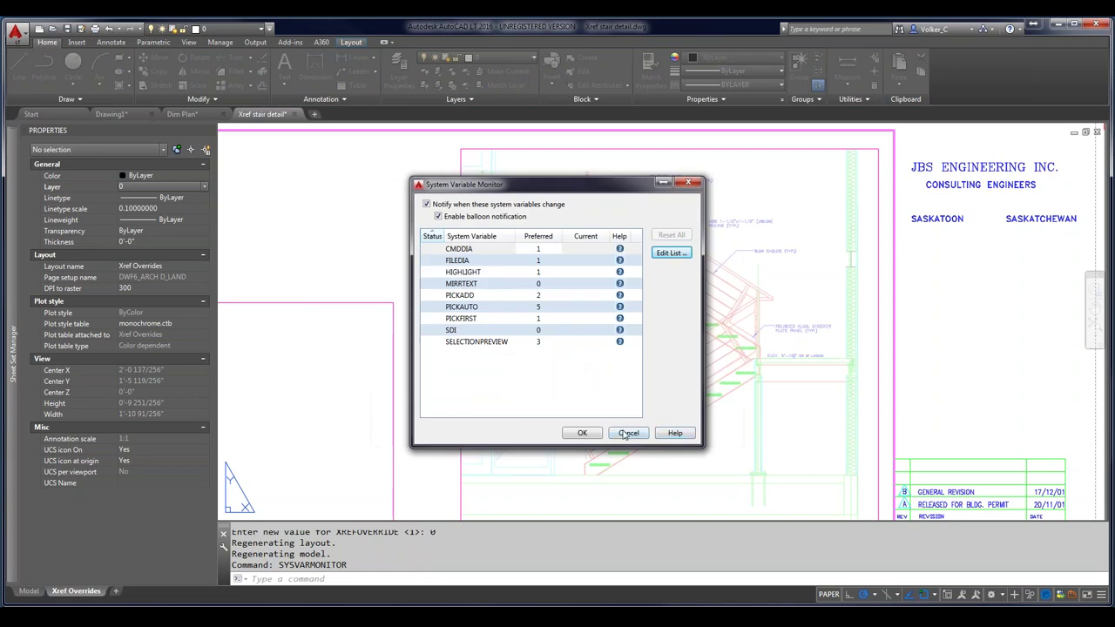
left_click(625, 431)
- Set the FILEDIA system variable to 0
type("FILEDIA")
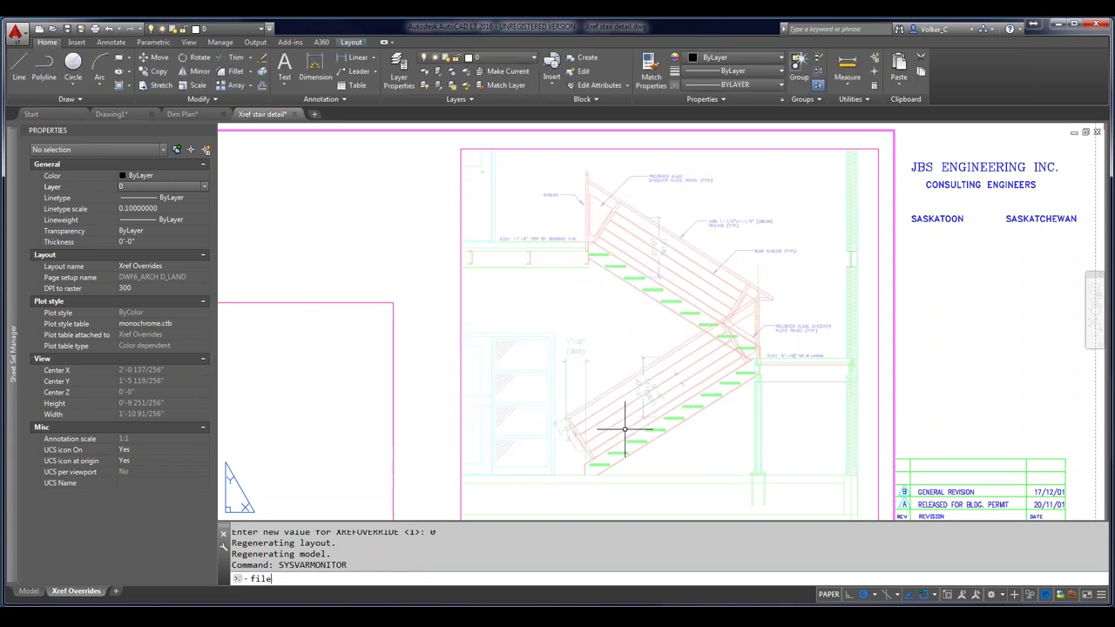
key("Return")
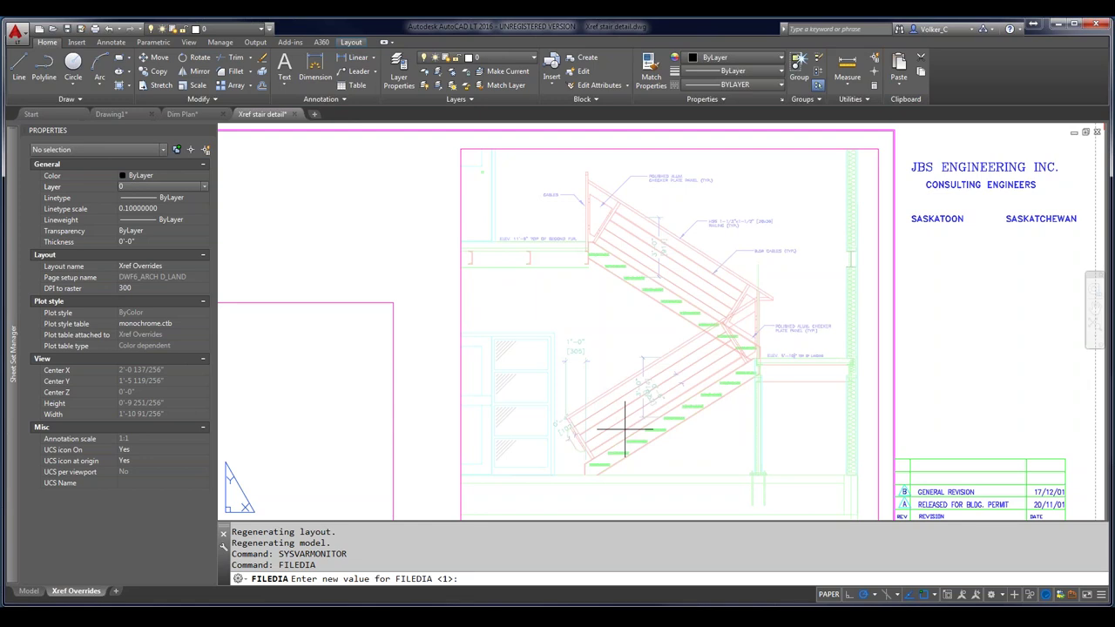
type("0")
key("Return")
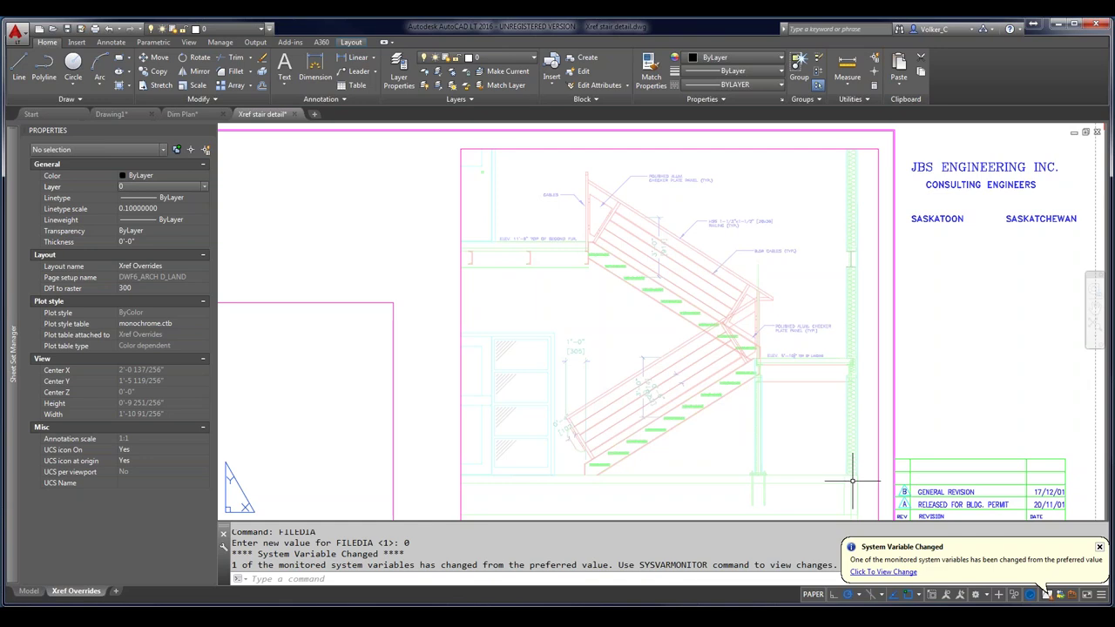
- Open the System Variable Monitor from the change notification, examine the FILEDIA entry, cancel without resetting it, and minimize the program window
left_click(889, 574)
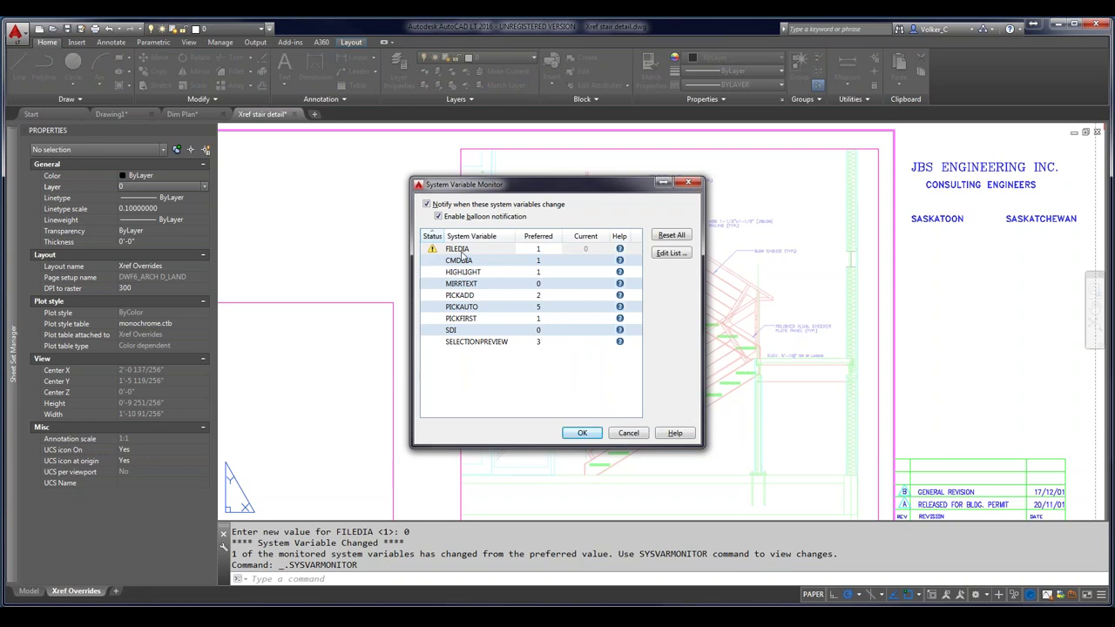
left_click(588, 251)
left_click(588, 252)
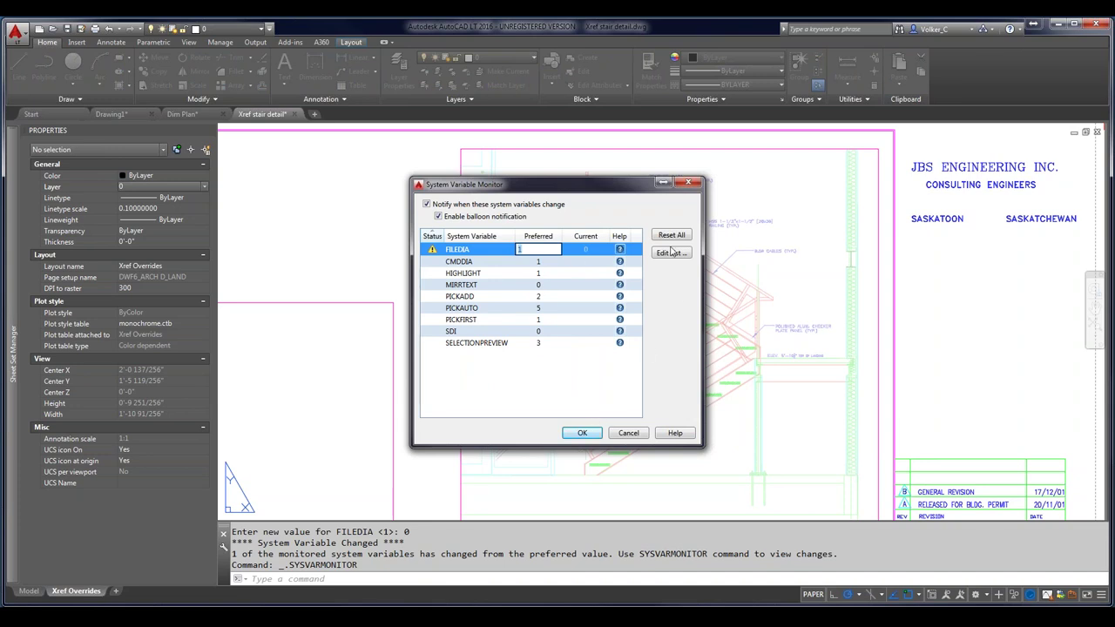
left_click(644, 434)
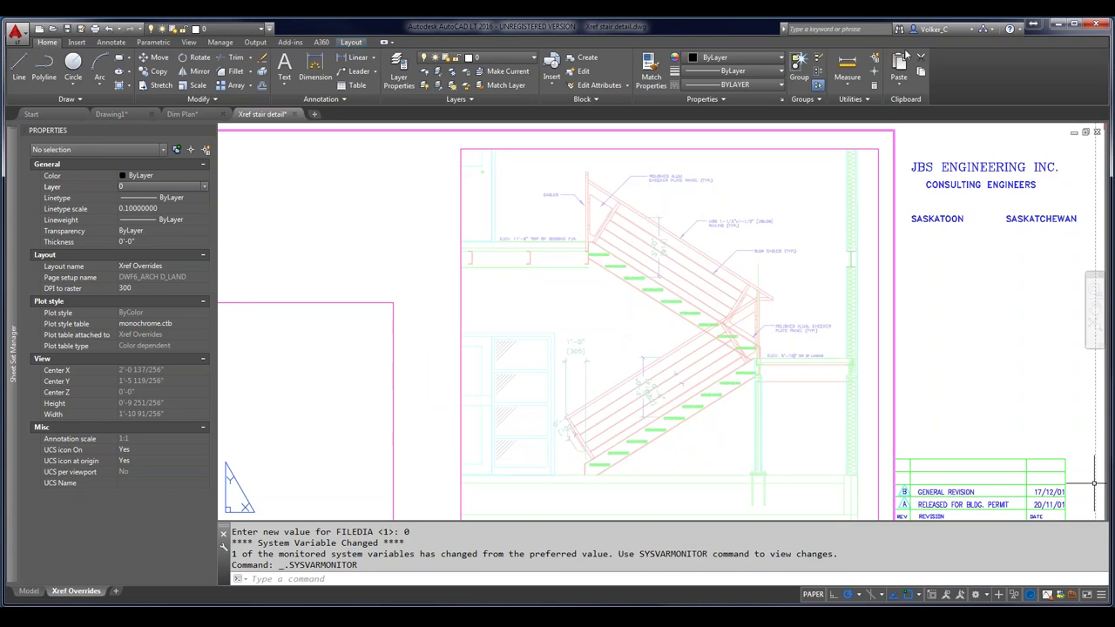
left_click(1057, 24)
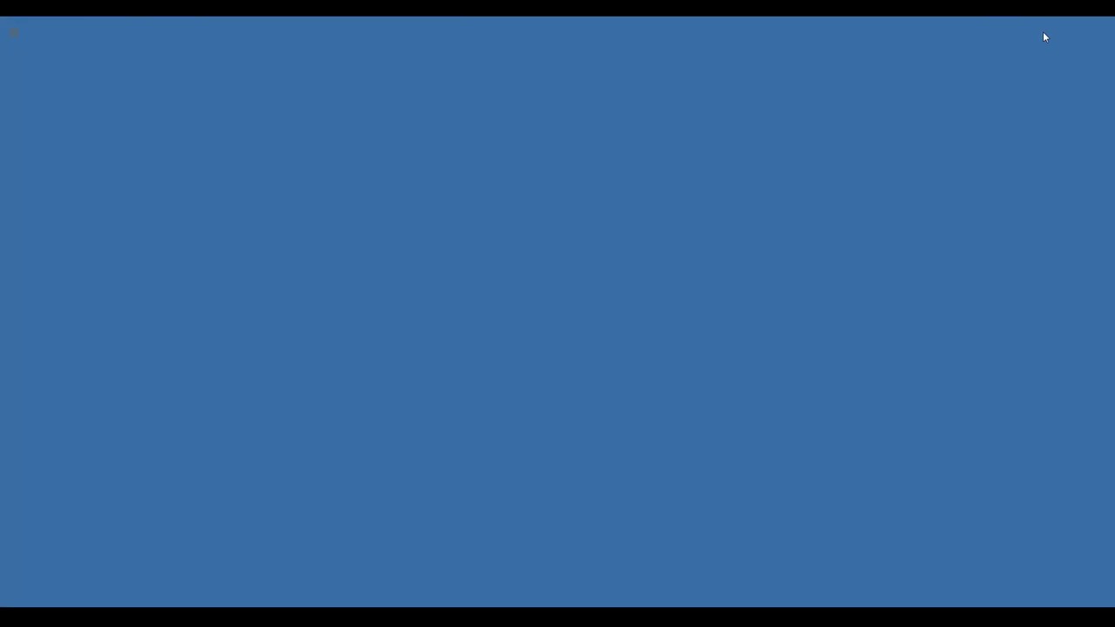